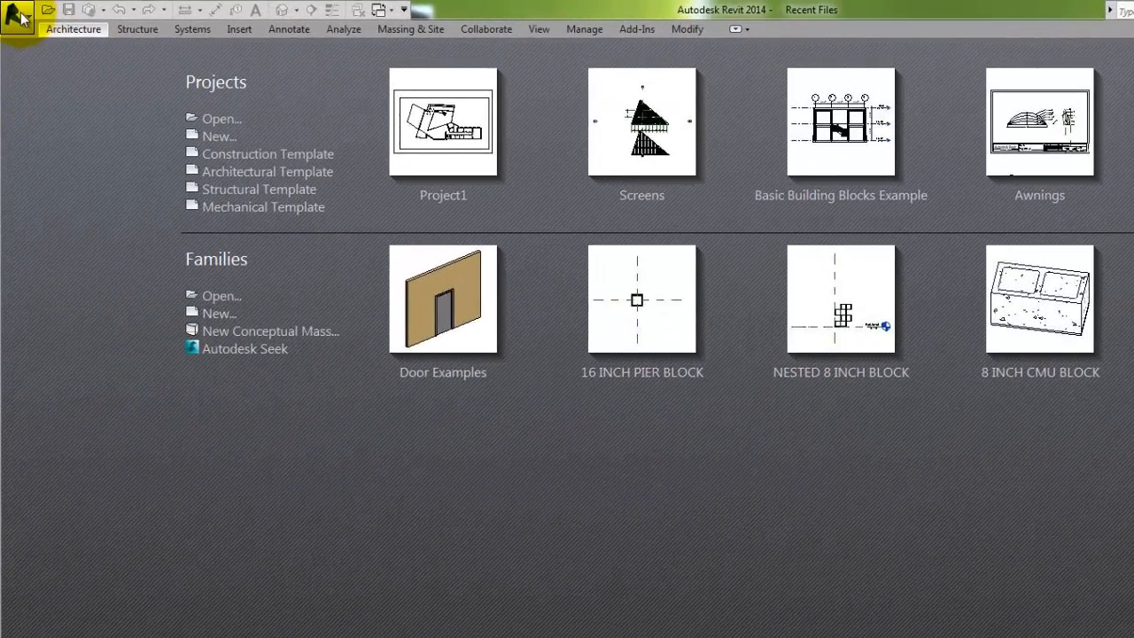
Create a new family from the Generic Model template
left_click(12, 10)
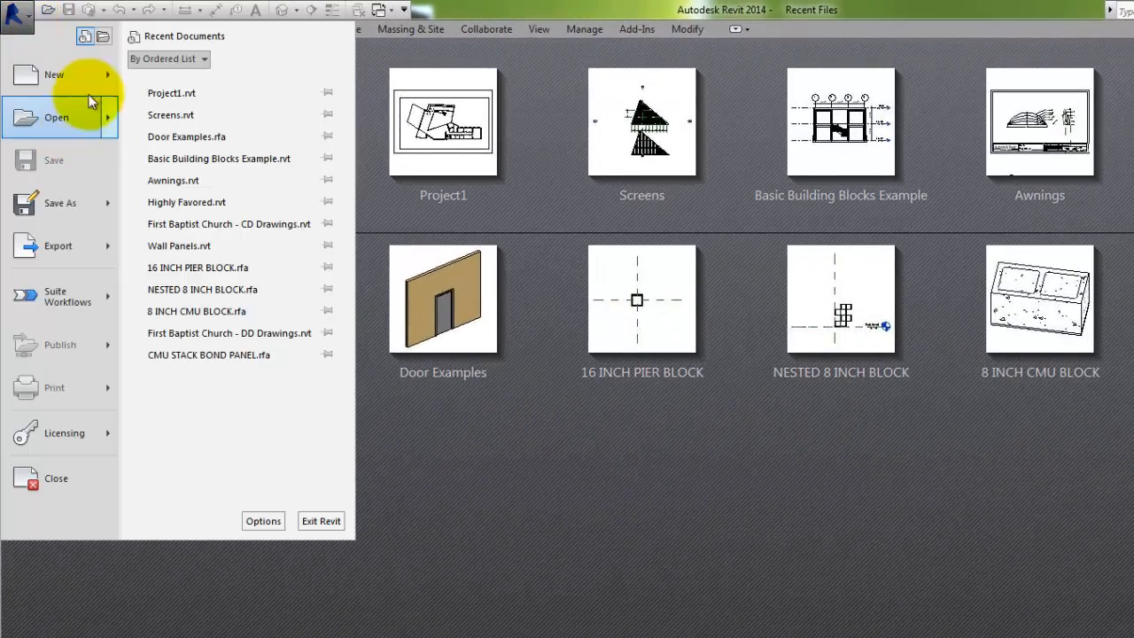
mouse_move(89, 89)
left_click(157, 122)
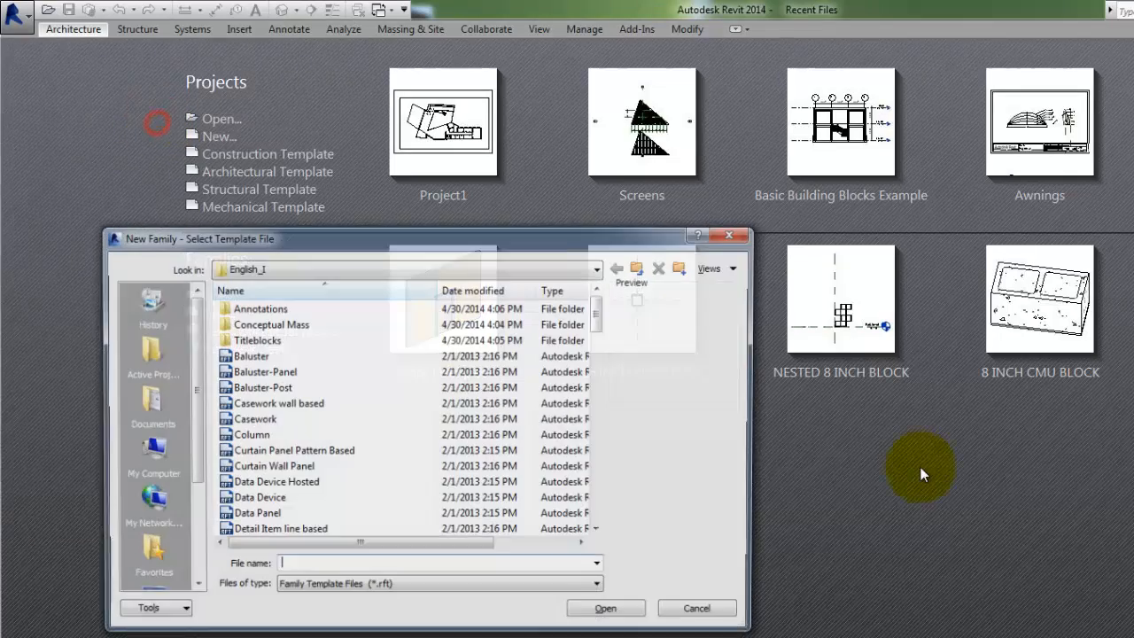
left_click_drag(601, 330, 598, 412)
left_click(272, 468)
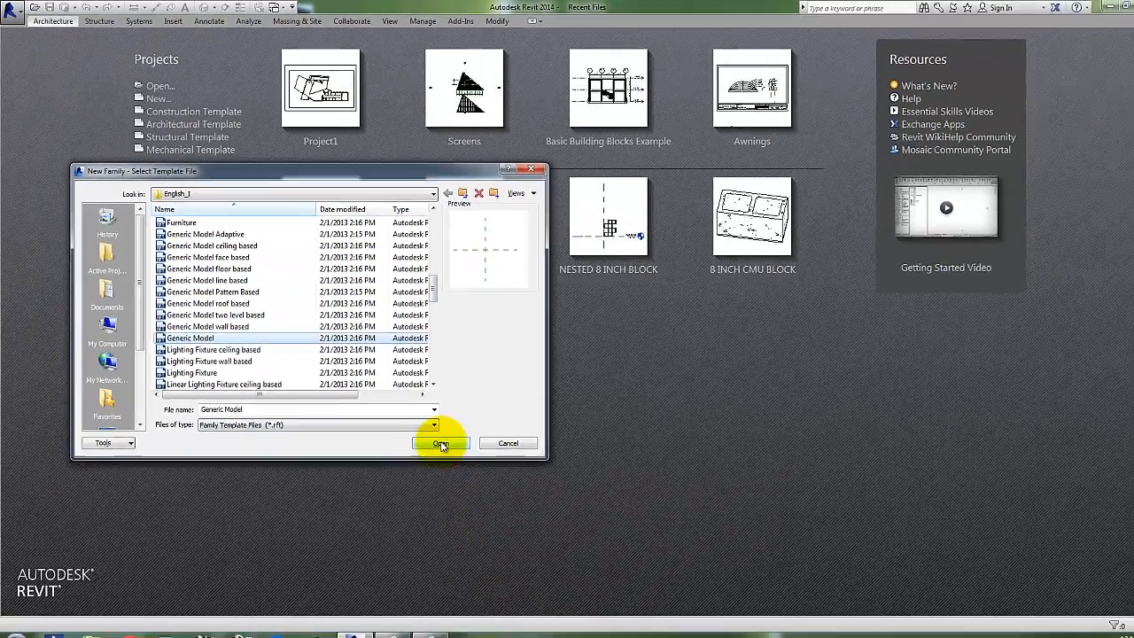
left_click(609, 612)
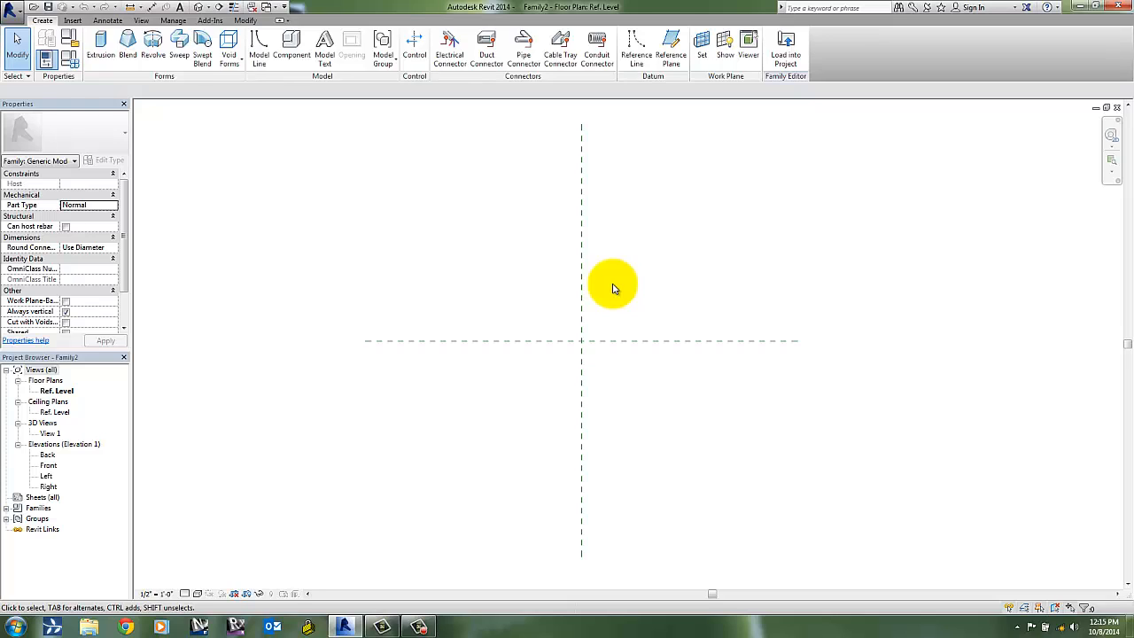
left_click(100, 42)
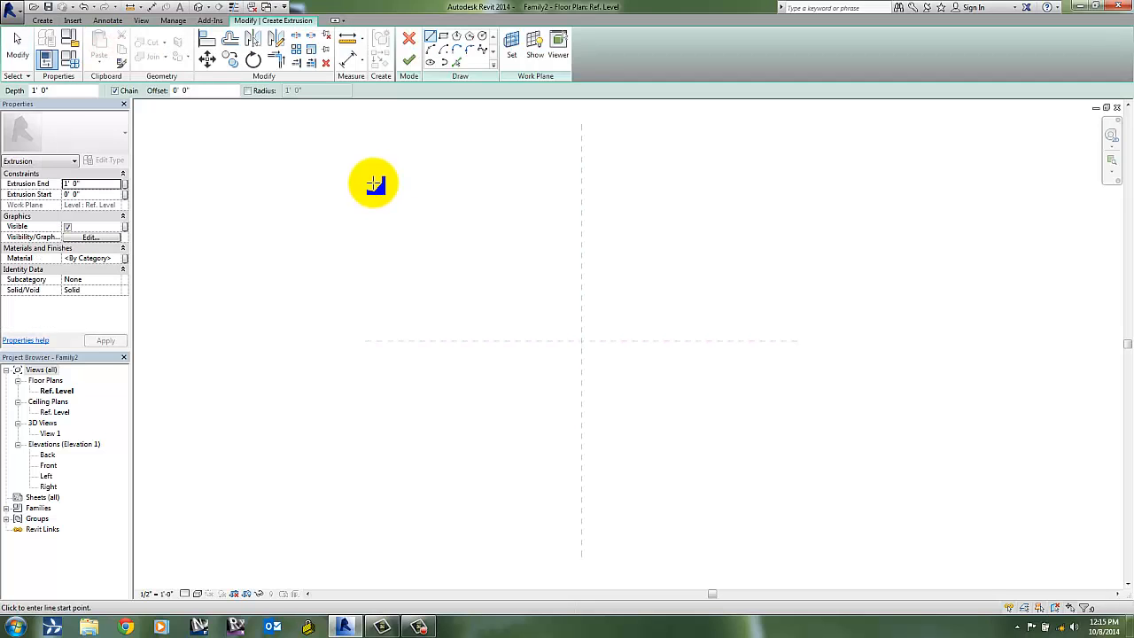
left_click(482, 37)
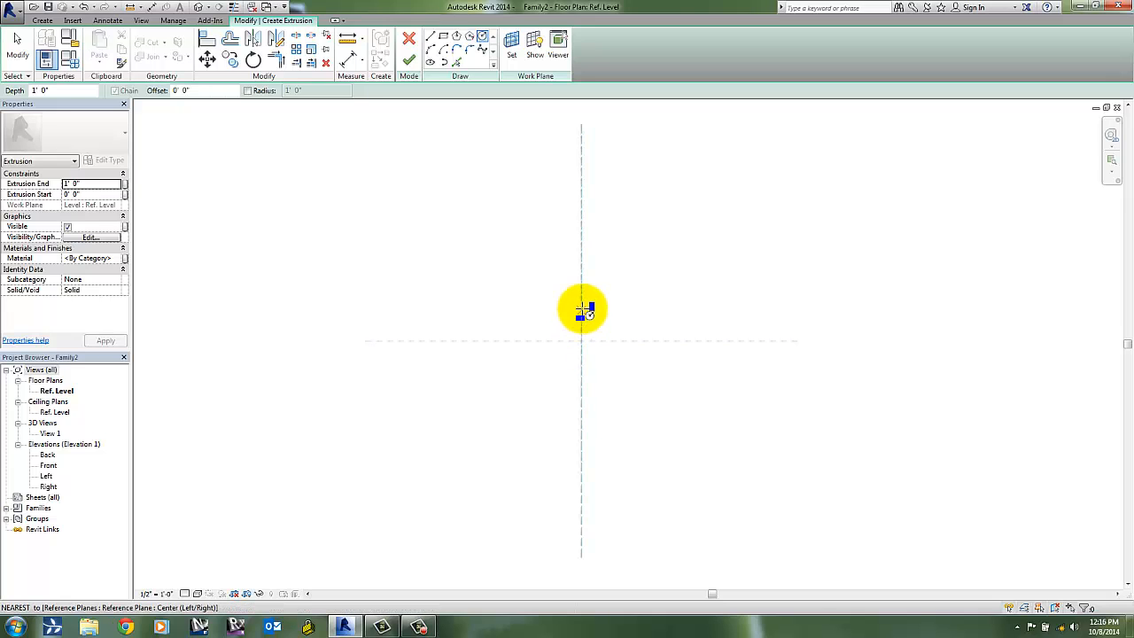
key("Escape")
key("Escape")
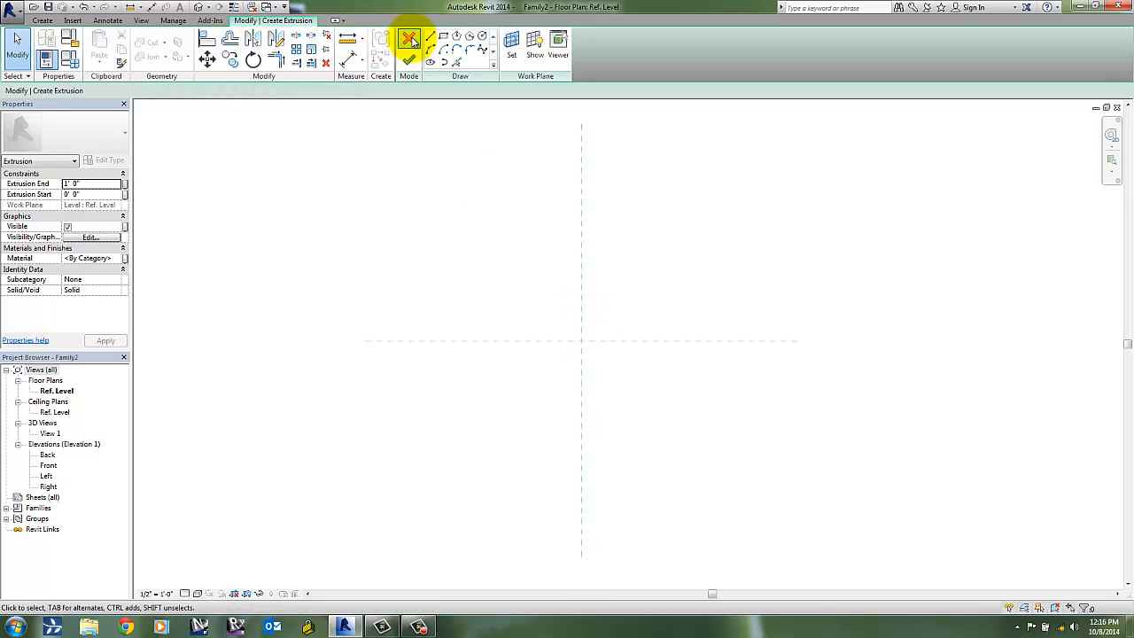
left_click(408, 39)
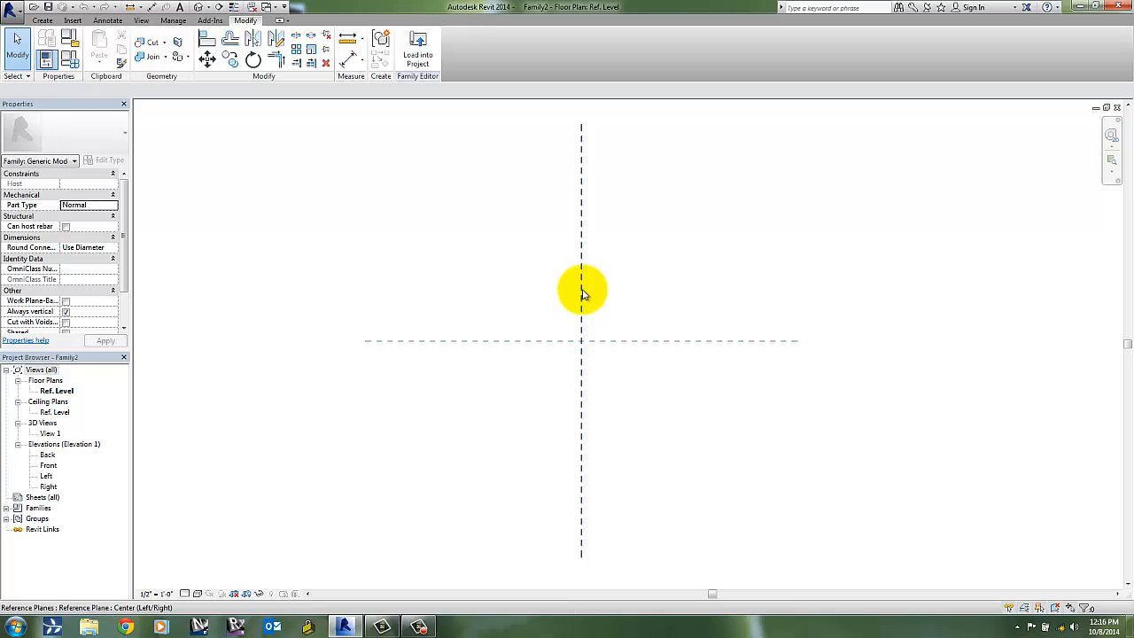
Examine the properties of the Center (Left/Right) and Center (Front/Back) reference planes in the plan view
left_click(582, 311)
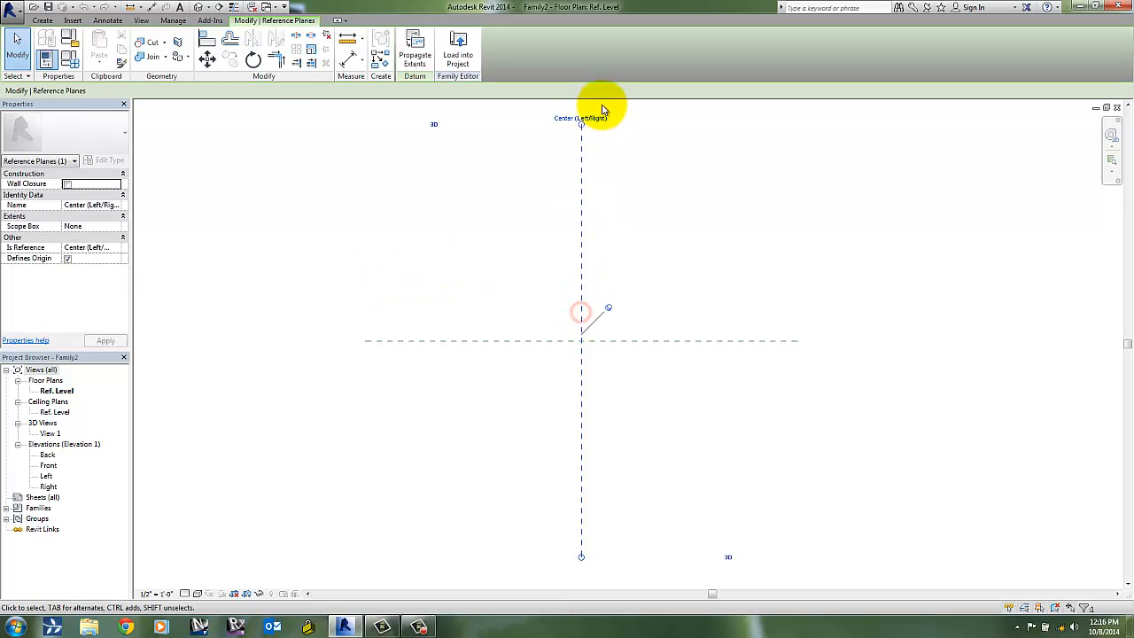
left_click(641, 340)
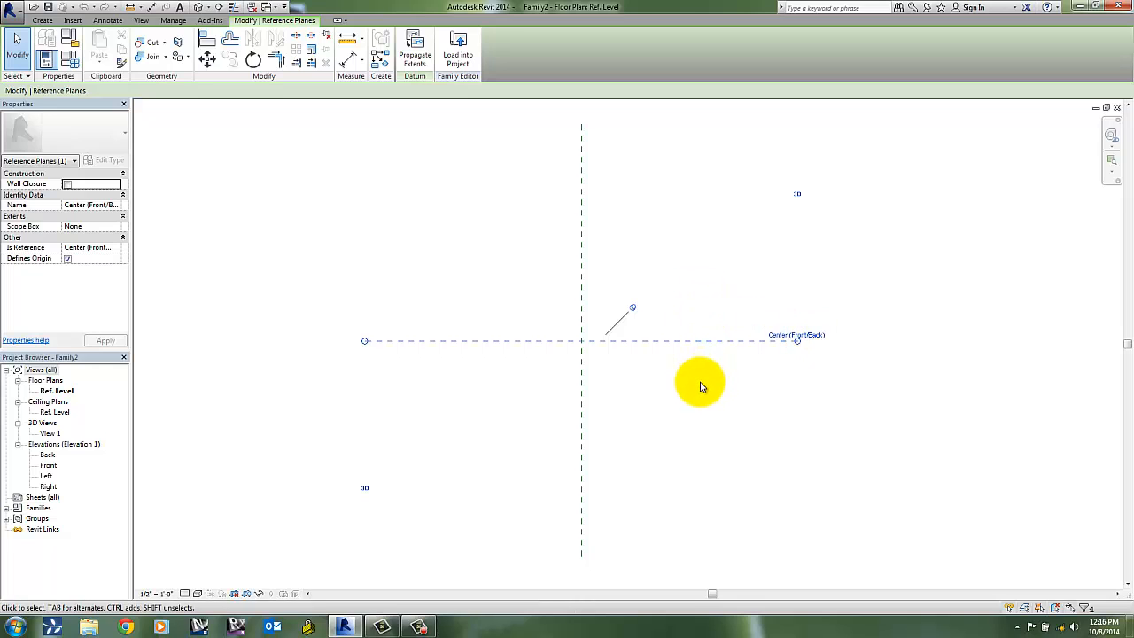
left_click(689, 230)
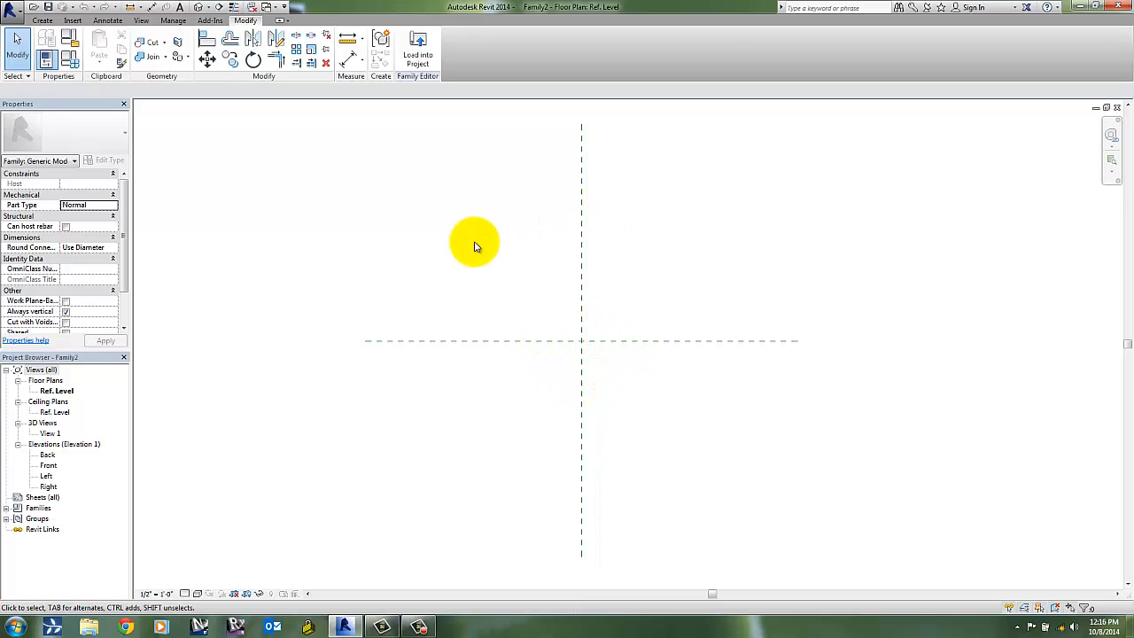
left_click(581, 302)
left_click(539, 304)
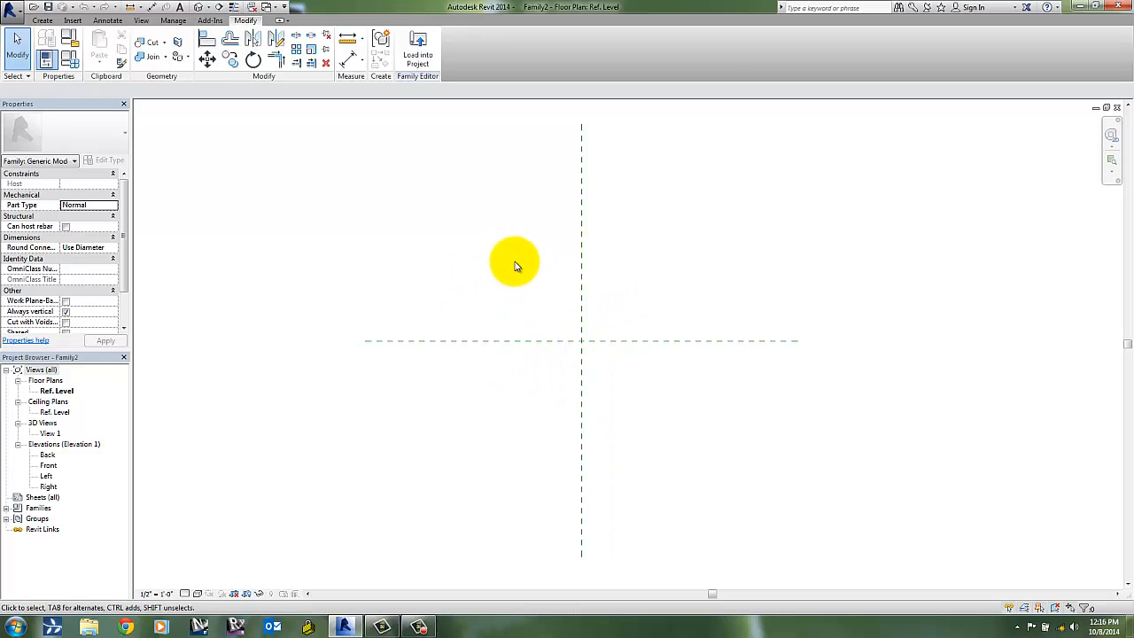
Start an extrusion and sketch a circle of about 6" radius centred on the intersection of the two reference planes
left_click(43, 20)
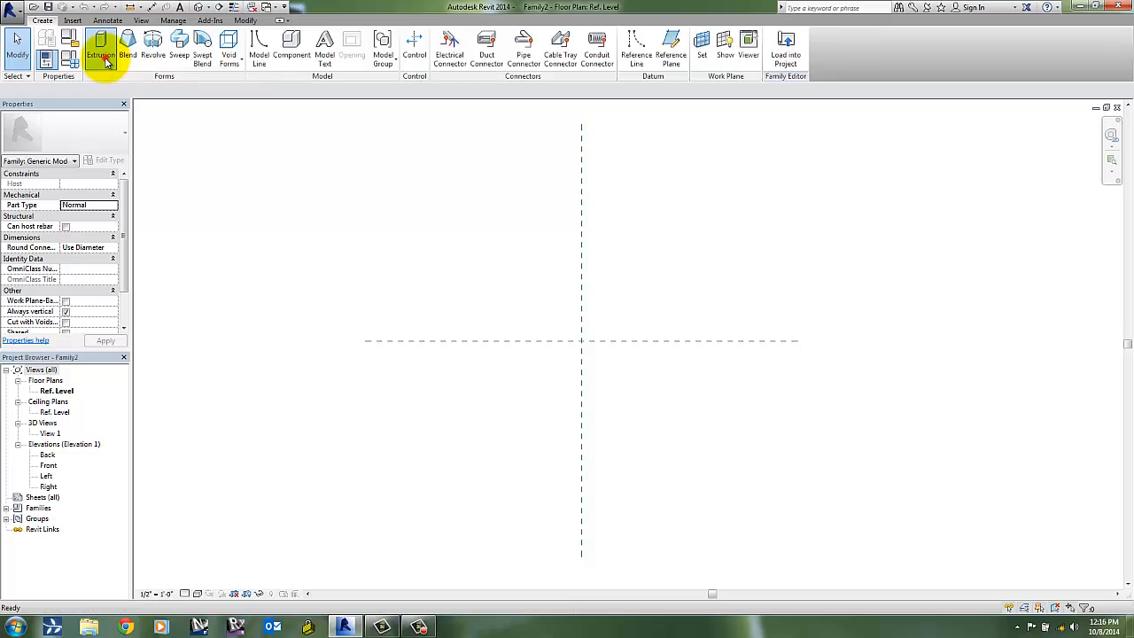
left_click(101, 53)
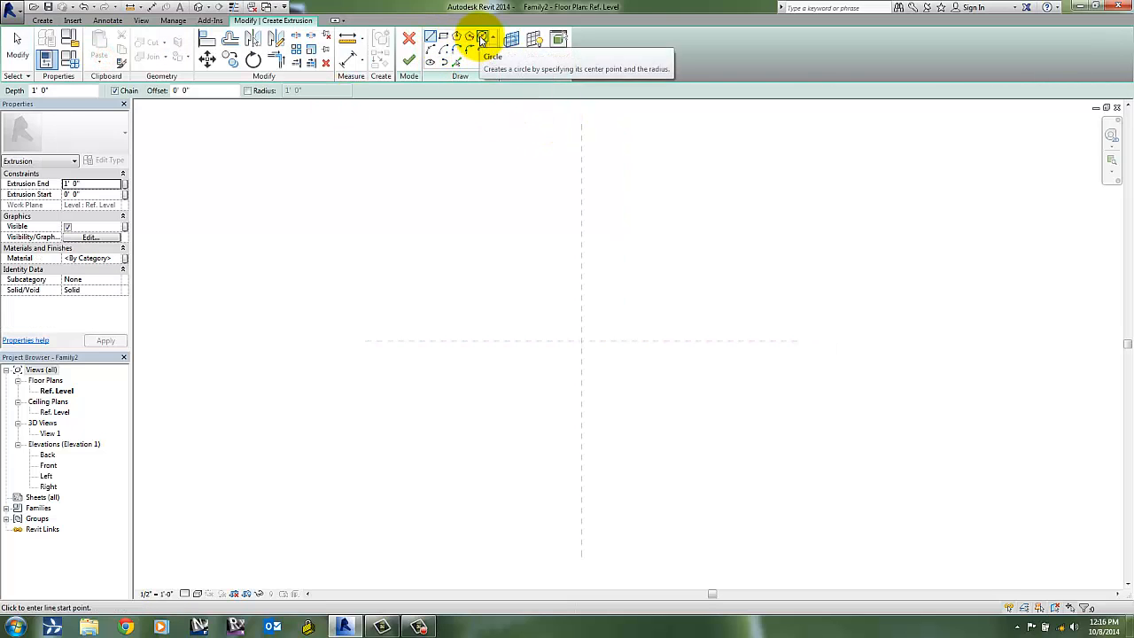
left_click(482, 39)
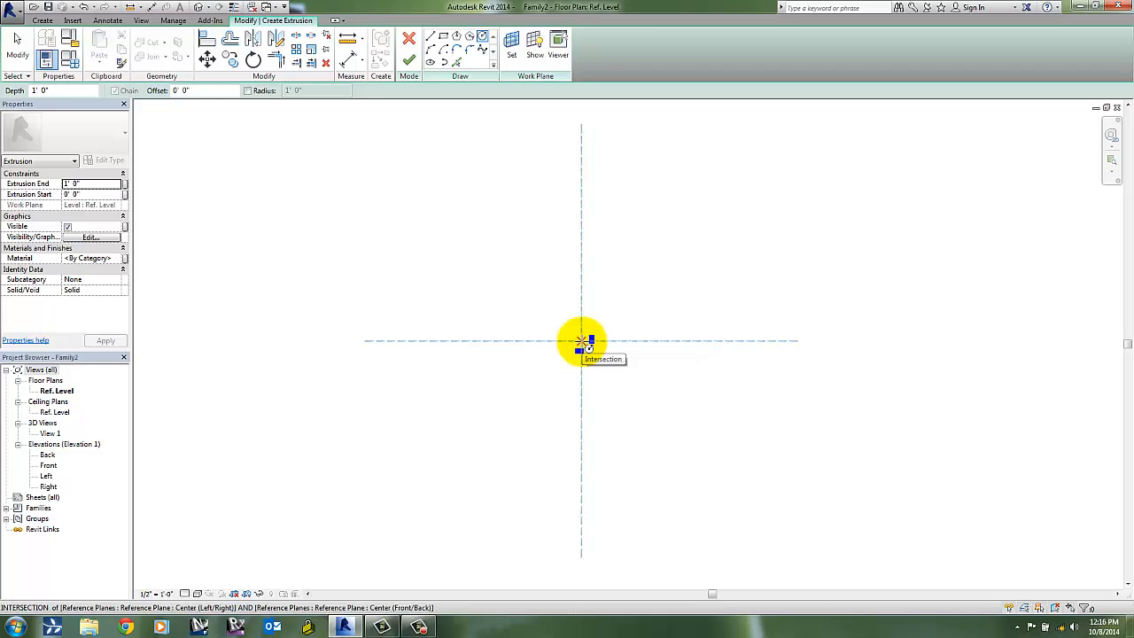
left_click(582, 340)
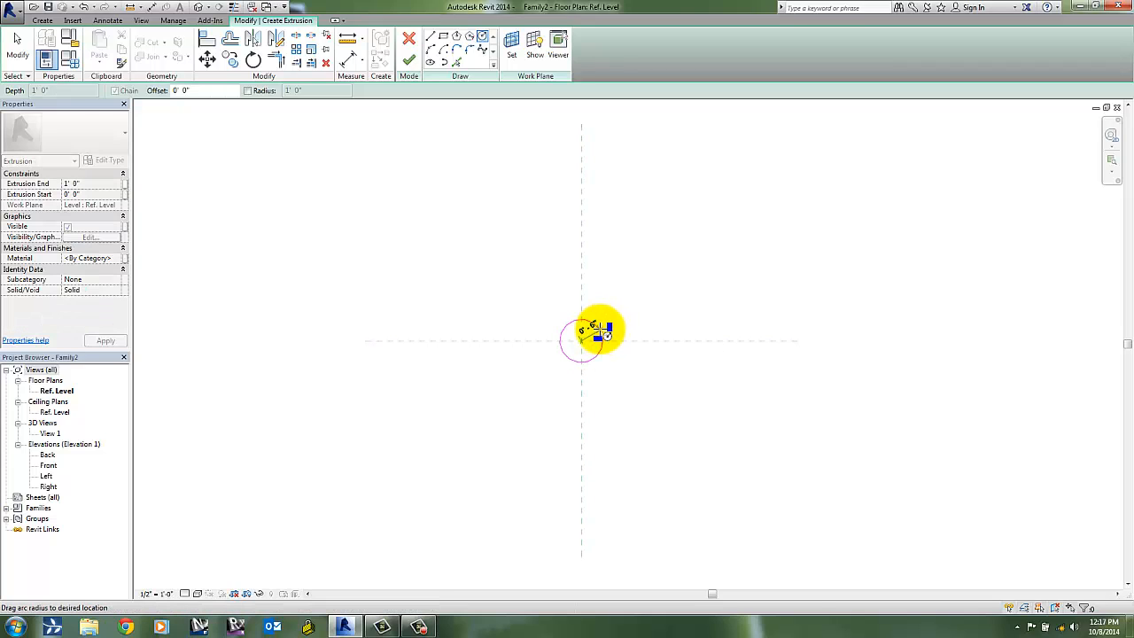
left_click(602, 330)
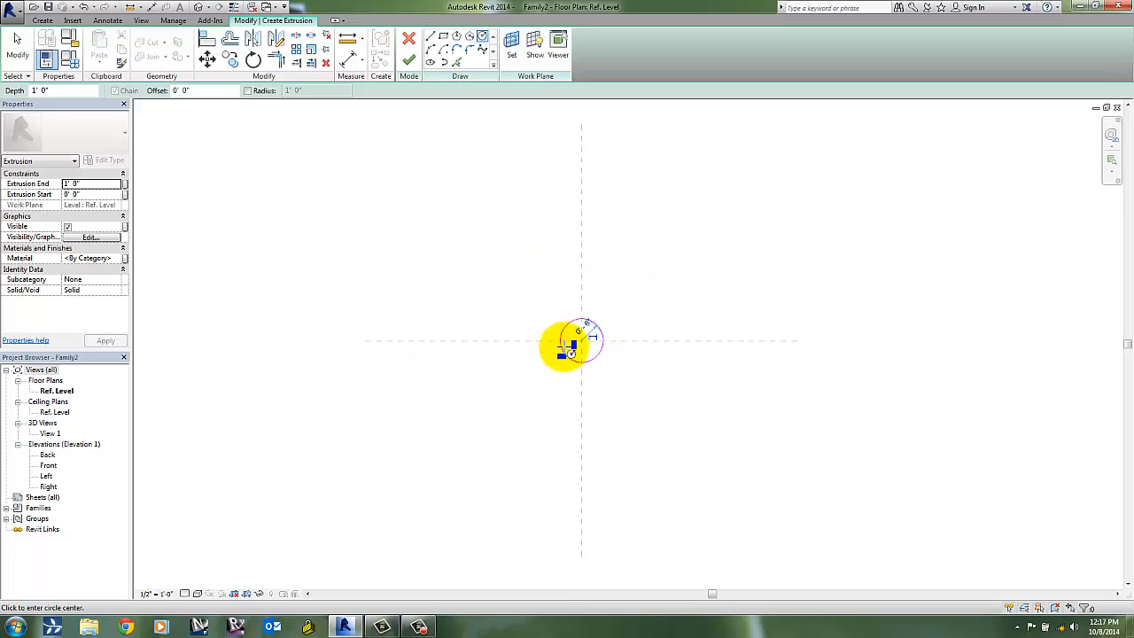
scroll(585, 341, "up", 3)
scroll(570, 344, "up", 1)
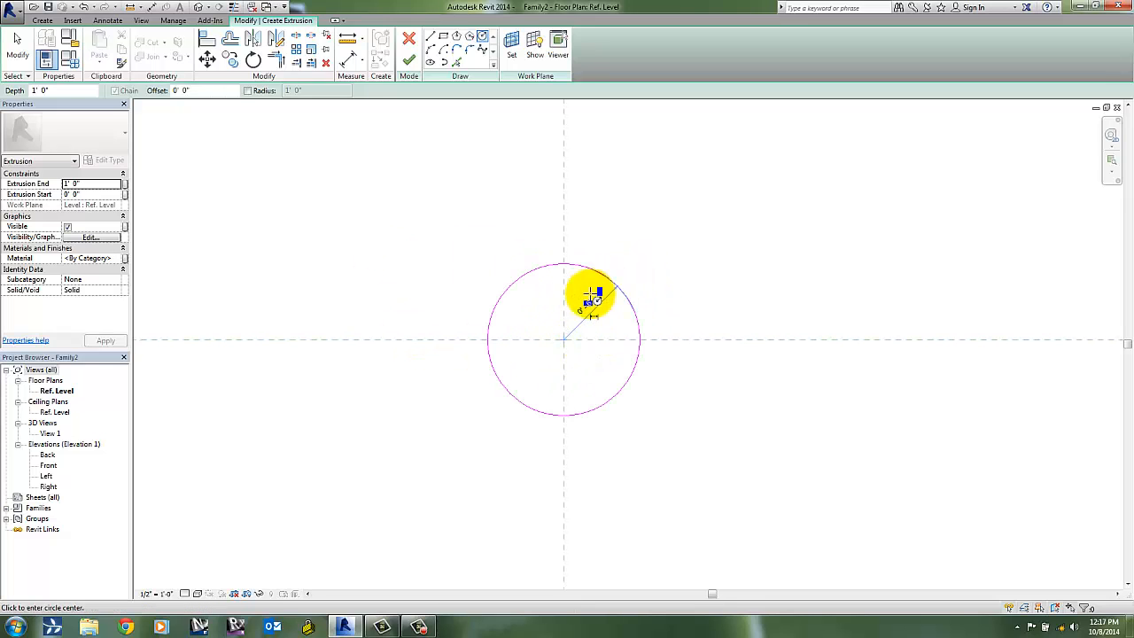
scroll(385, 225, "down", 2)
middle_click_drag(387, 228, 463, 278)
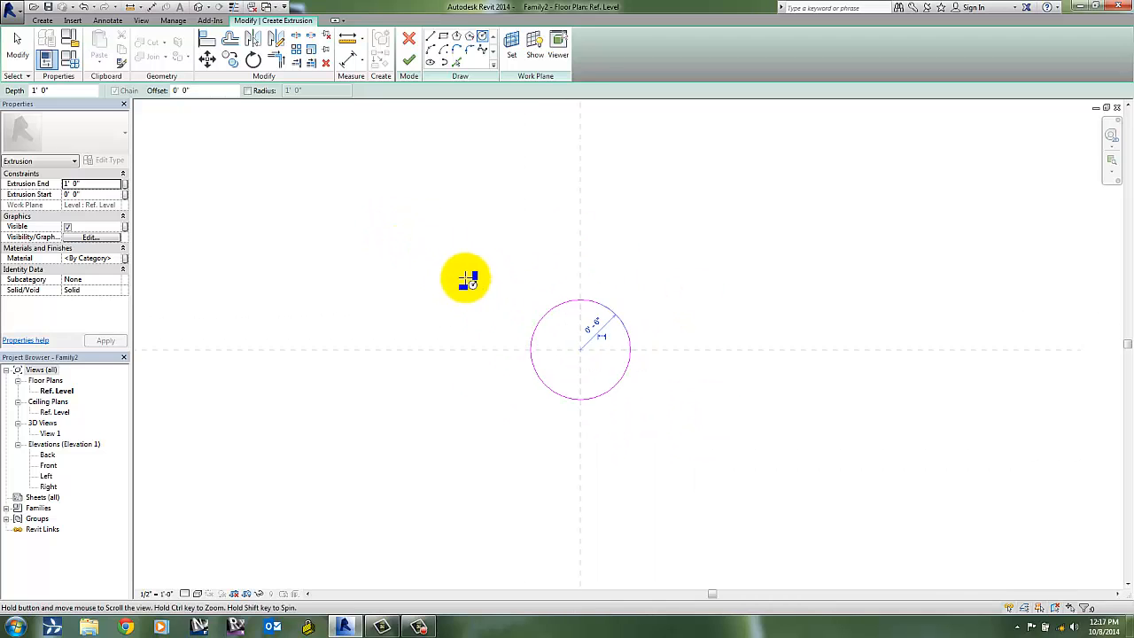
Finish the circular sketch as a solid extrusion with a depth of 1' 0" and deselect it
scroll(463, 278, "down", 2)
left_click(409, 60)
scroll(452, 212, "down", 1)
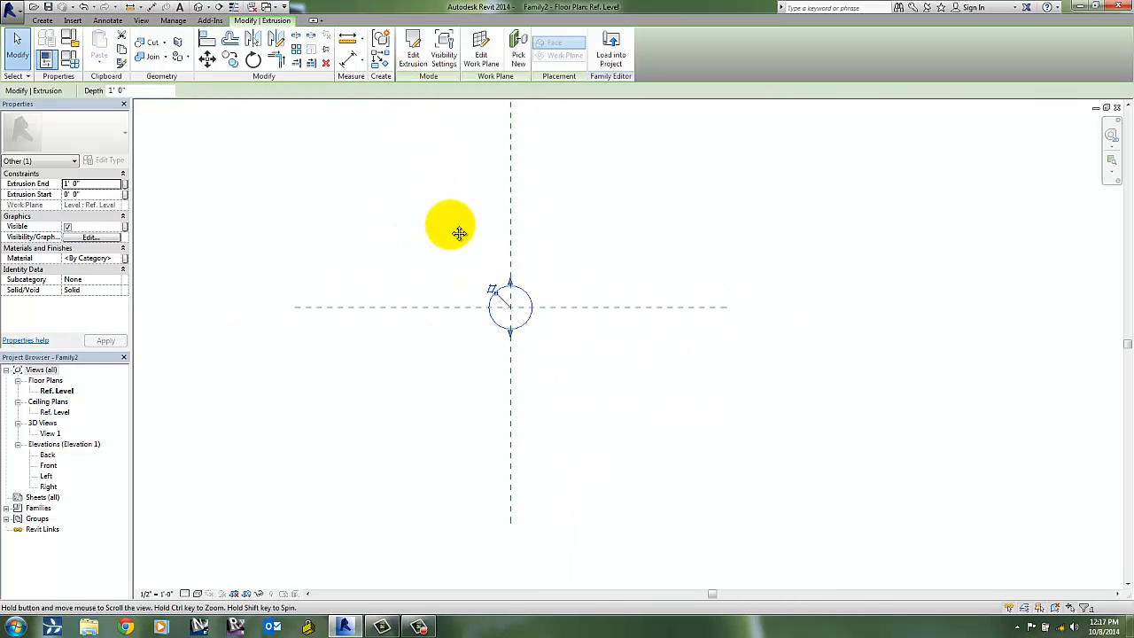
left_click(415, 189)
Open the default 3D view and examine the extruded cylinder
middle_click_drag(415, 190, 434, 236)
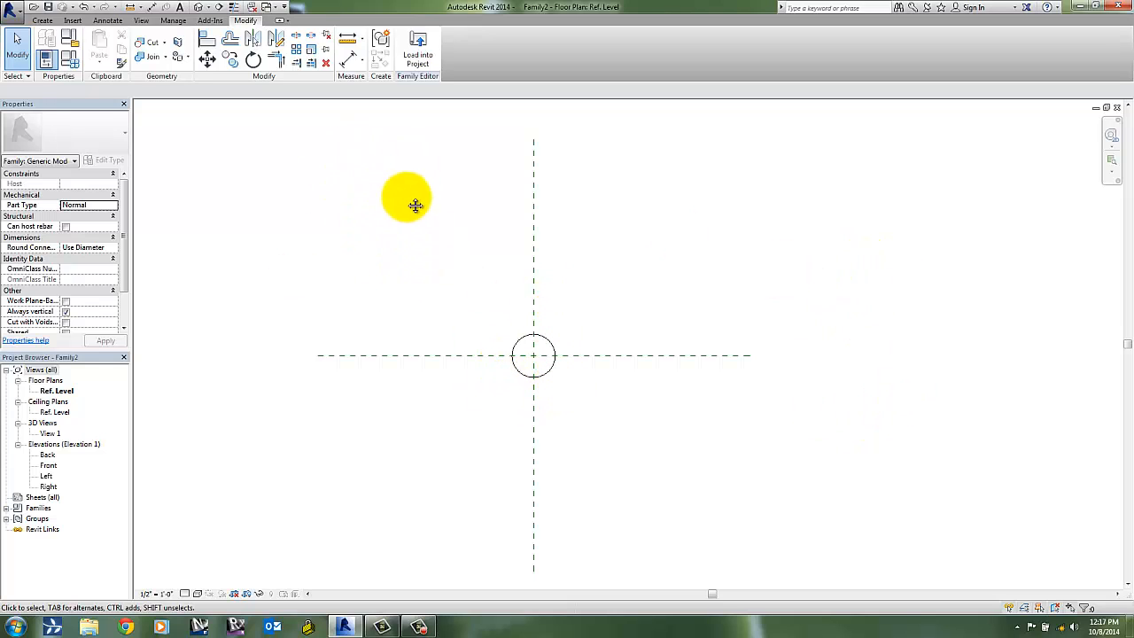
middle_click_drag(409, 200, 443, 180)
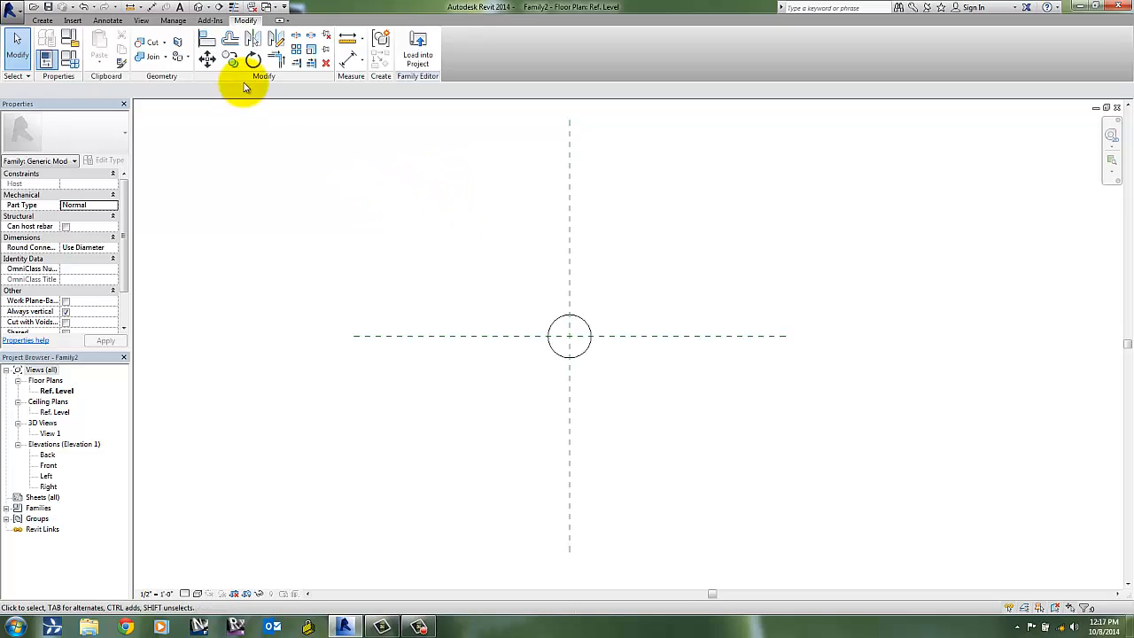
left_click(199, 11)
middle_click_drag(310, 311, 381, 350)
scroll(351, 342, "down", 2)
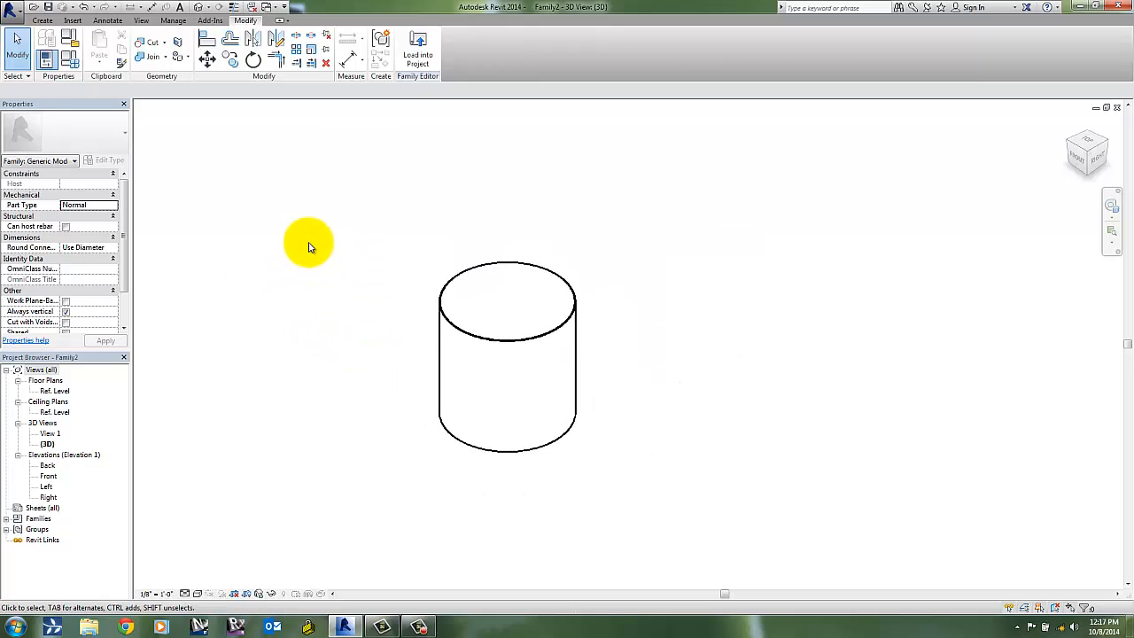
middle_click_drag(332, 245, 398, 251)
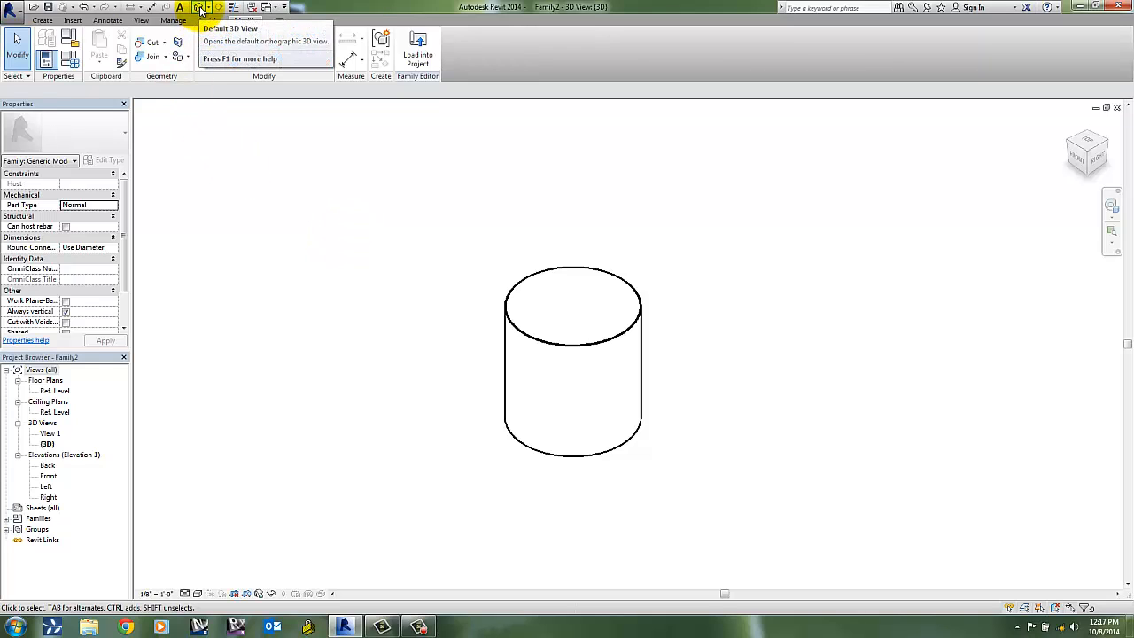
middle_click_drag(496, 345, 498, 354)
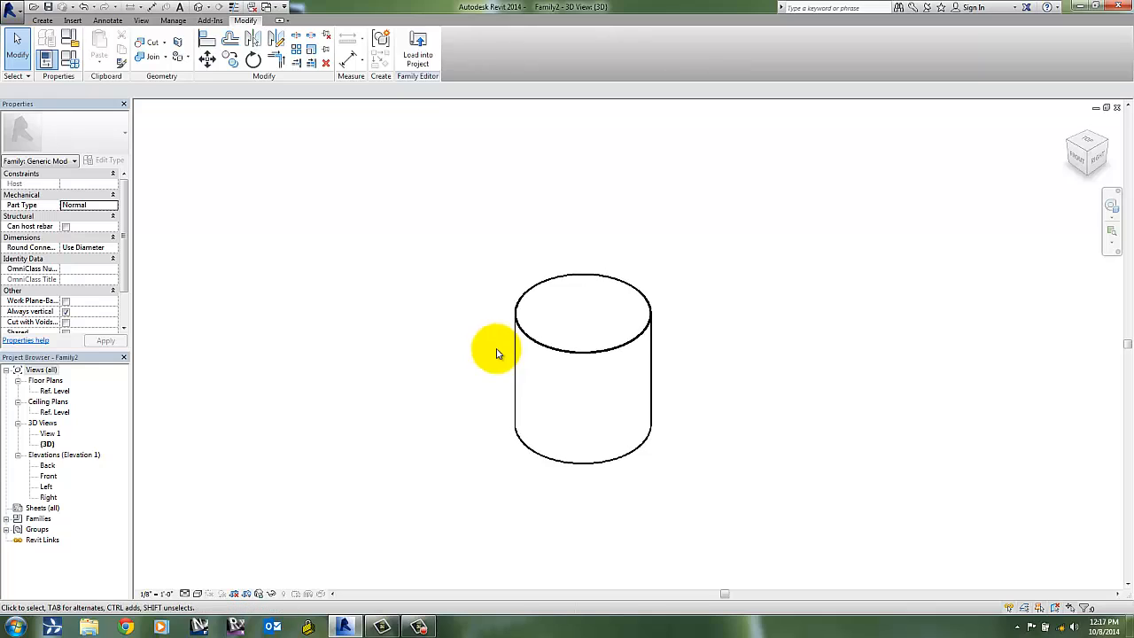
left_click(49, 444)
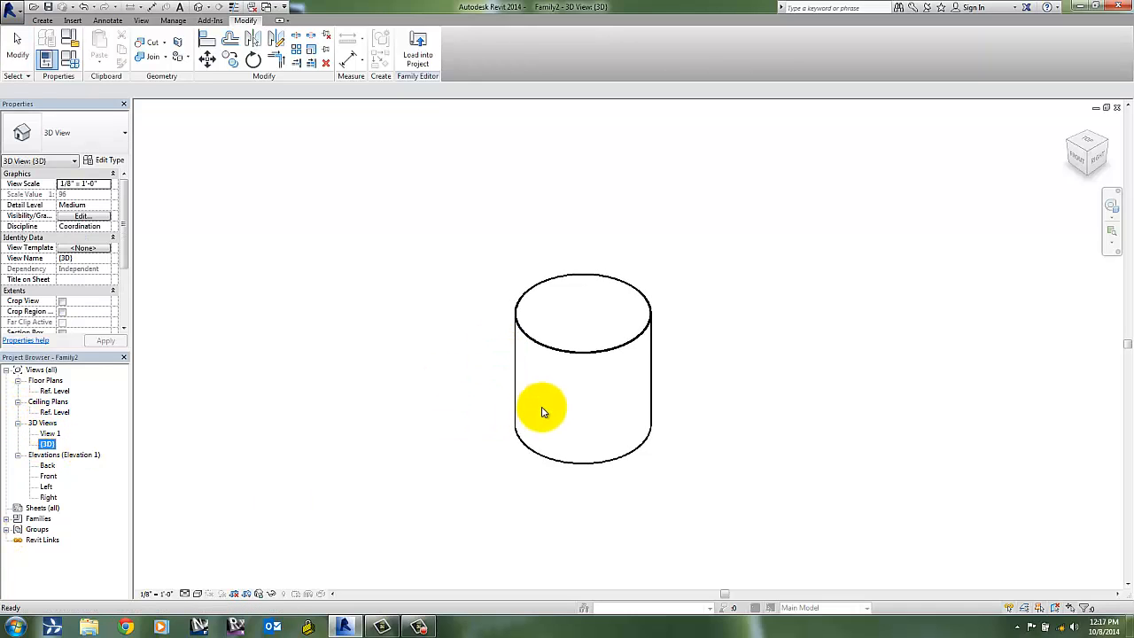
left_click(443, 365)
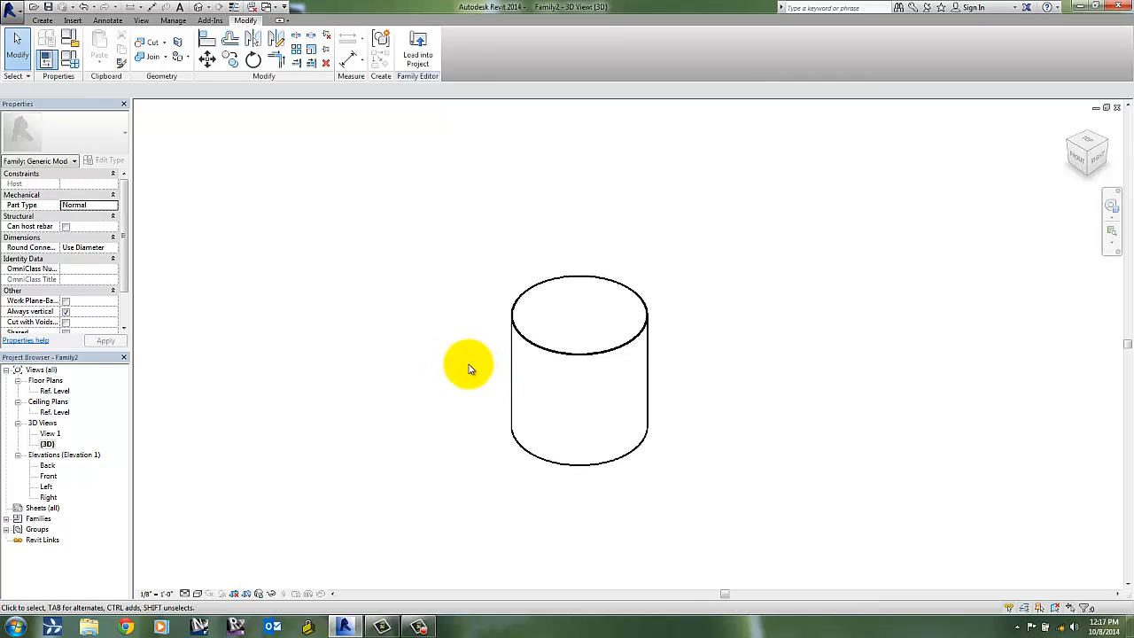
Close the Left elevation, View 1 and Front elevation windows and tile the Ref. Level plan beside the {3D} view
key("t")
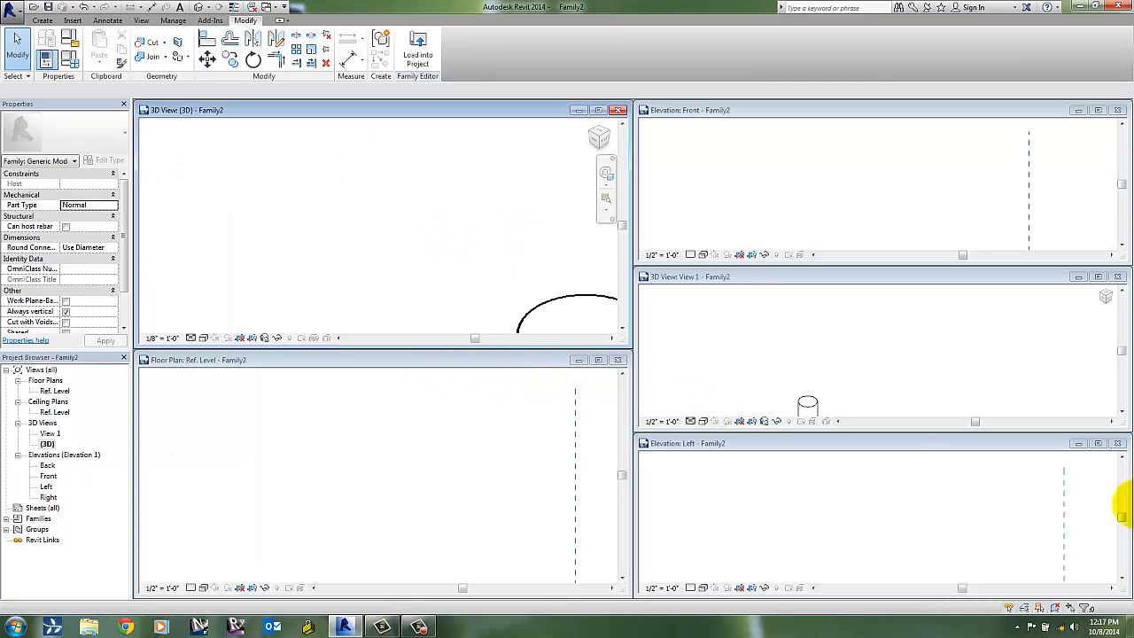
left_click(1118, 443)
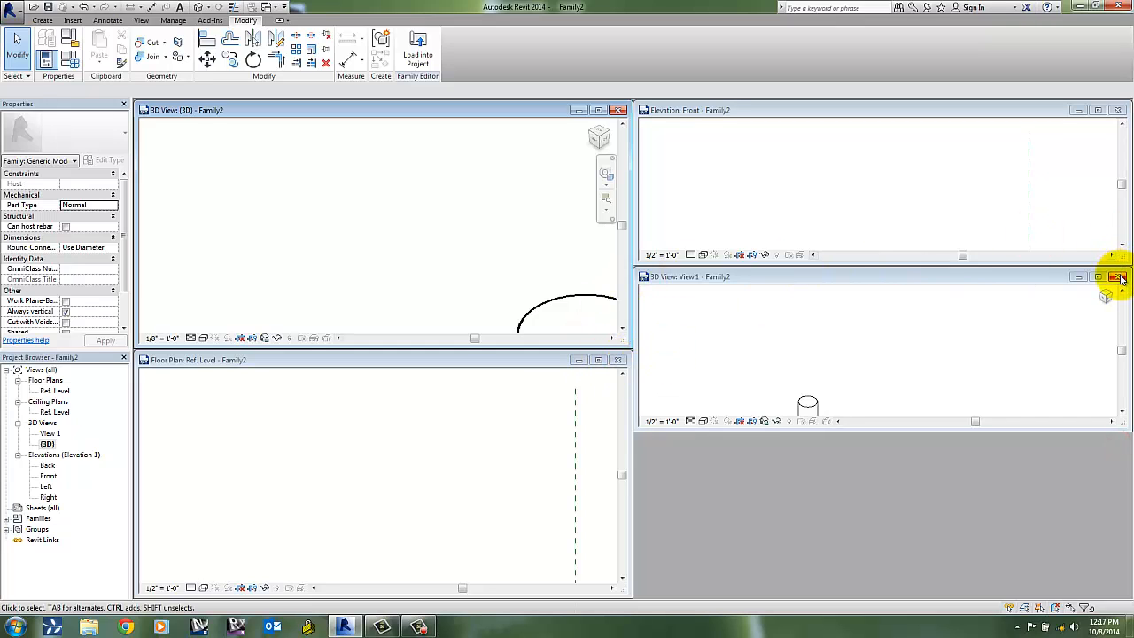
left_click(1121, 278)
left_click(1117, 110)
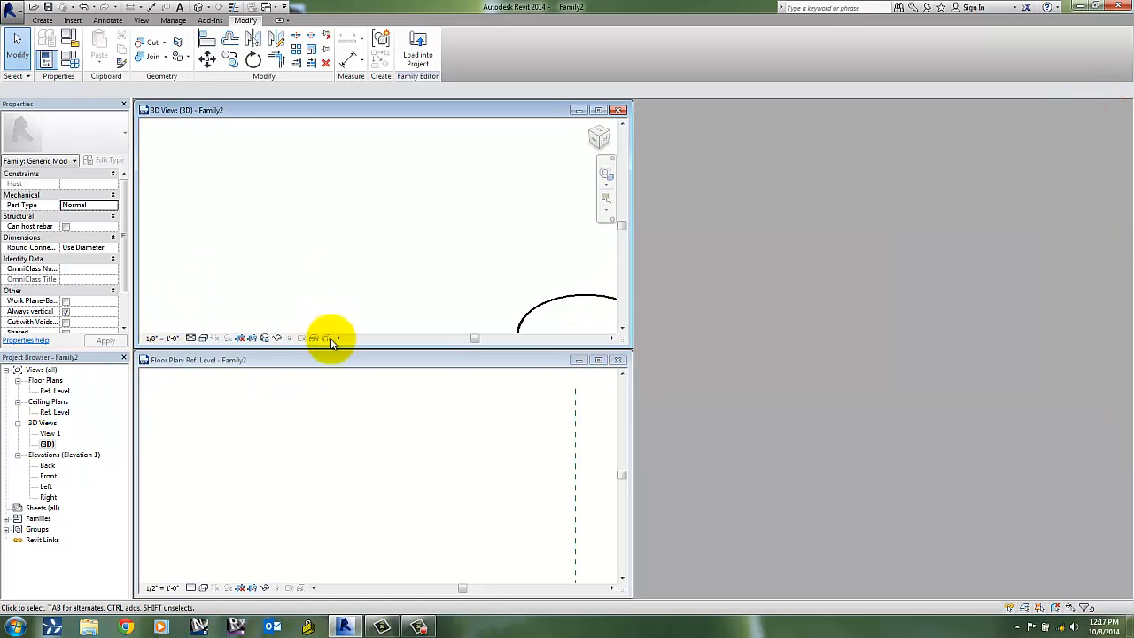
left_click(331, 361)
key("w")
key("t")
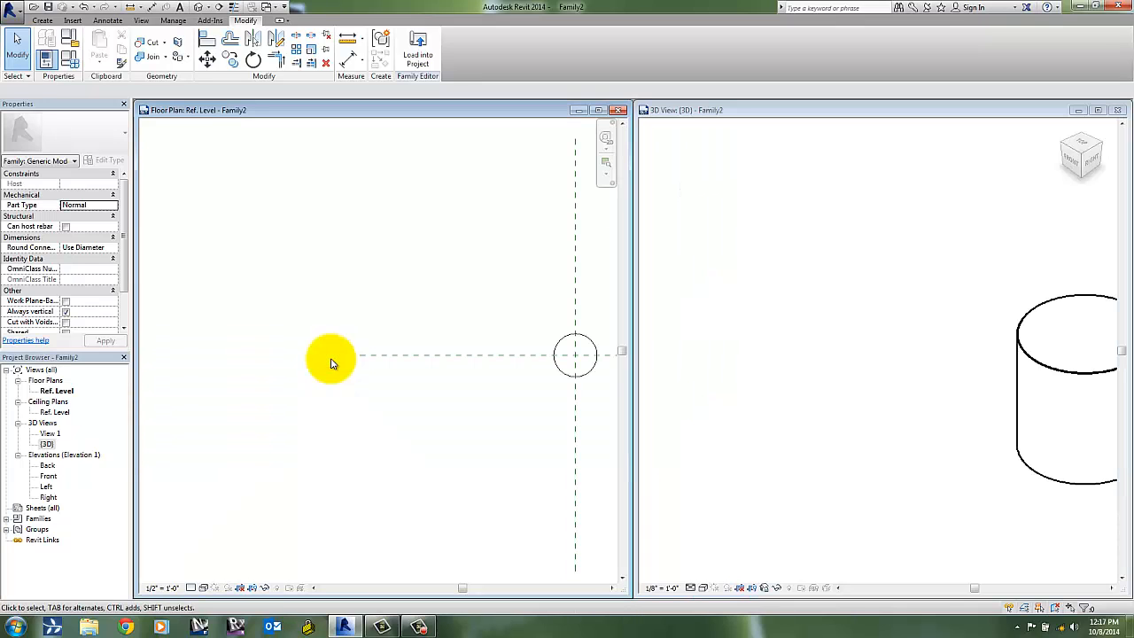
Centre the extrusion in both the Ref. Level plan and the {3D} view, ending with the 3D view active
middle_click_drag(481, 276, 343, 292)
scroll(293, 294, "down", 2)
scroll(333, 296, "up", 1)
scroll(859, 315, "up", 1)
left_click(1003, 320)
scroll(978, 350, "down", 1)
middle_click_drag(932, 358, 734, 344)
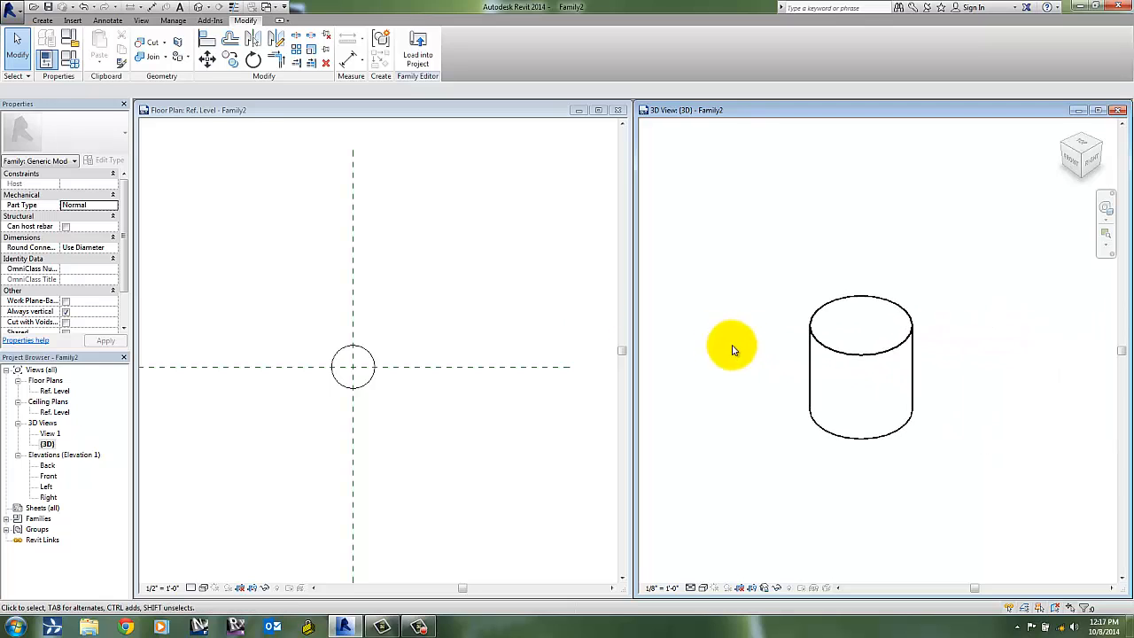
left_click(288, 113)
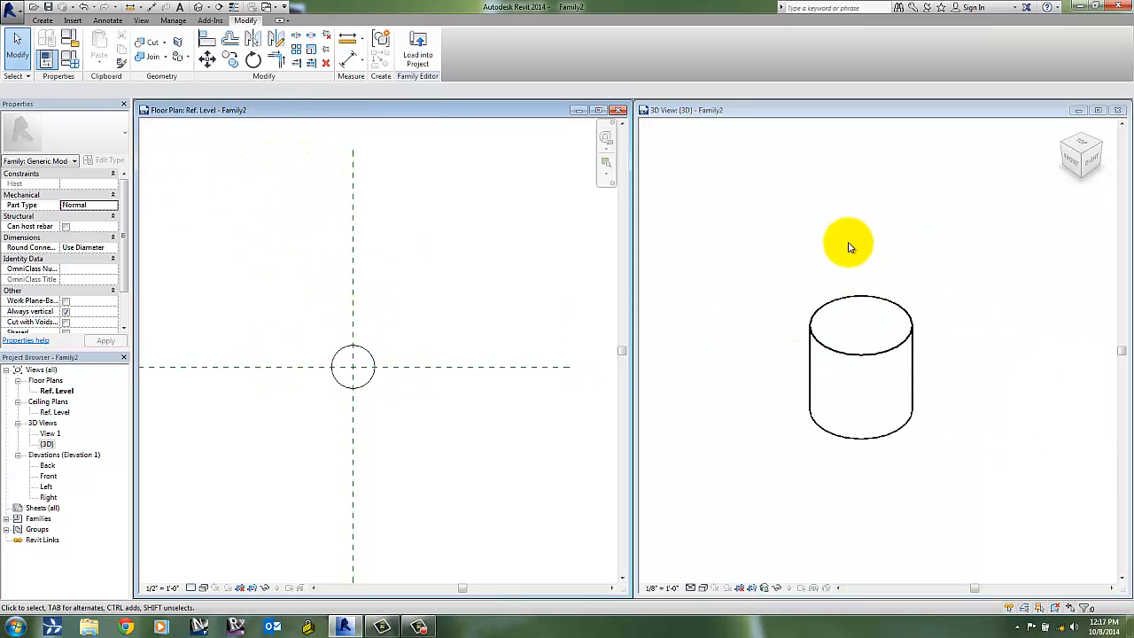
middle_click_drag(394, 428, 423, 421)
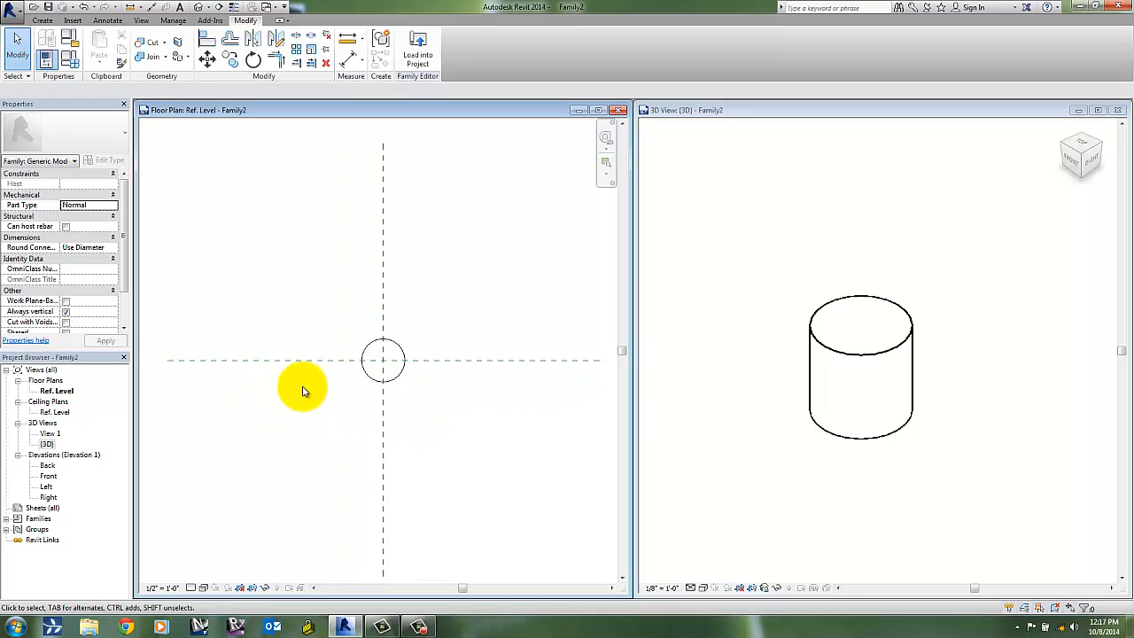
left_click(709, 333)
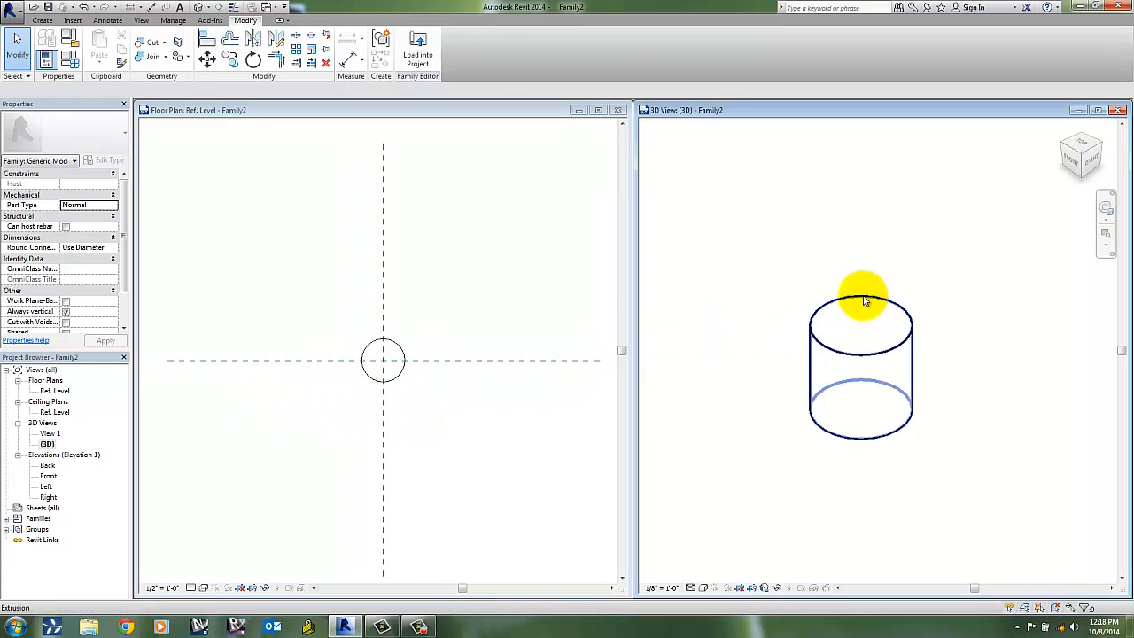
Set the cylinder's extrusion end to 1' 8" and deselect it, ending with the Ref. Level plan active
left_click(865, 306)
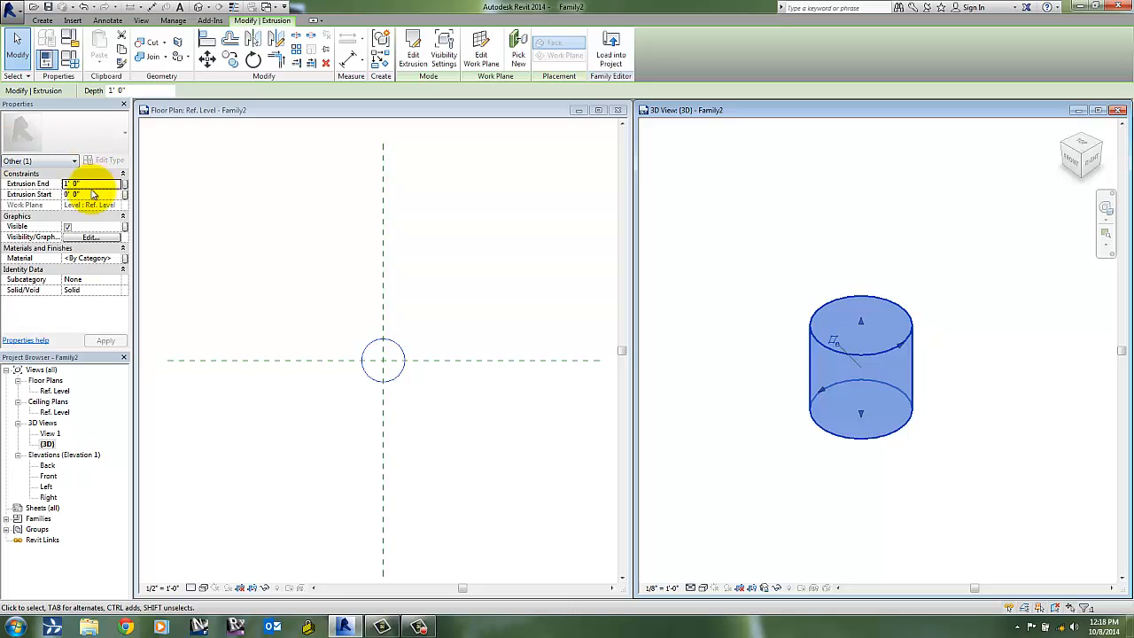
left_click(96, 184)
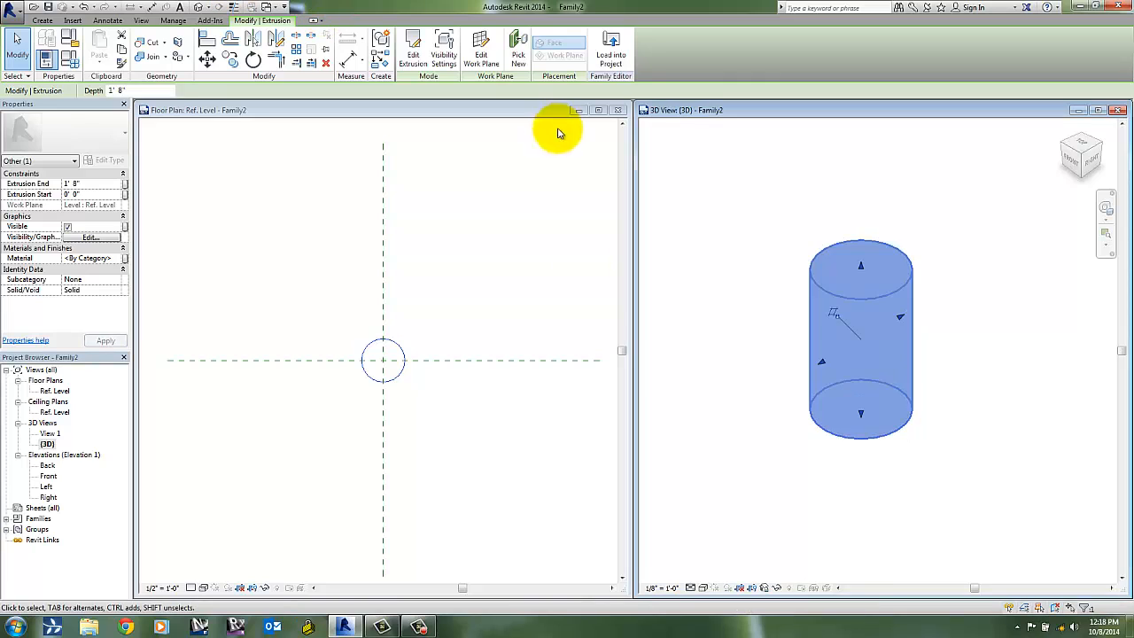
left_click(790, 306)
left_click(463, 297)
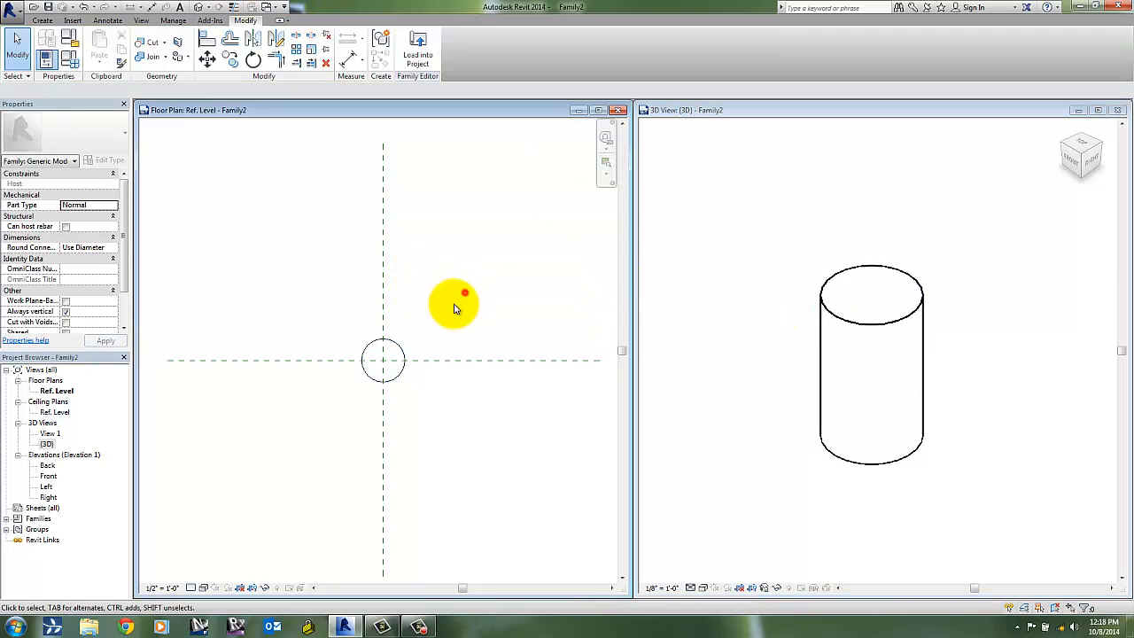
Create a second solid extrusion from a circle of 2' 0" radius centred on the reference plane intersection, with a depth of 1' 0"
middle_click_drag(276, 315, 328, 325)
middle_click_drag(447, 414, 422, 390)
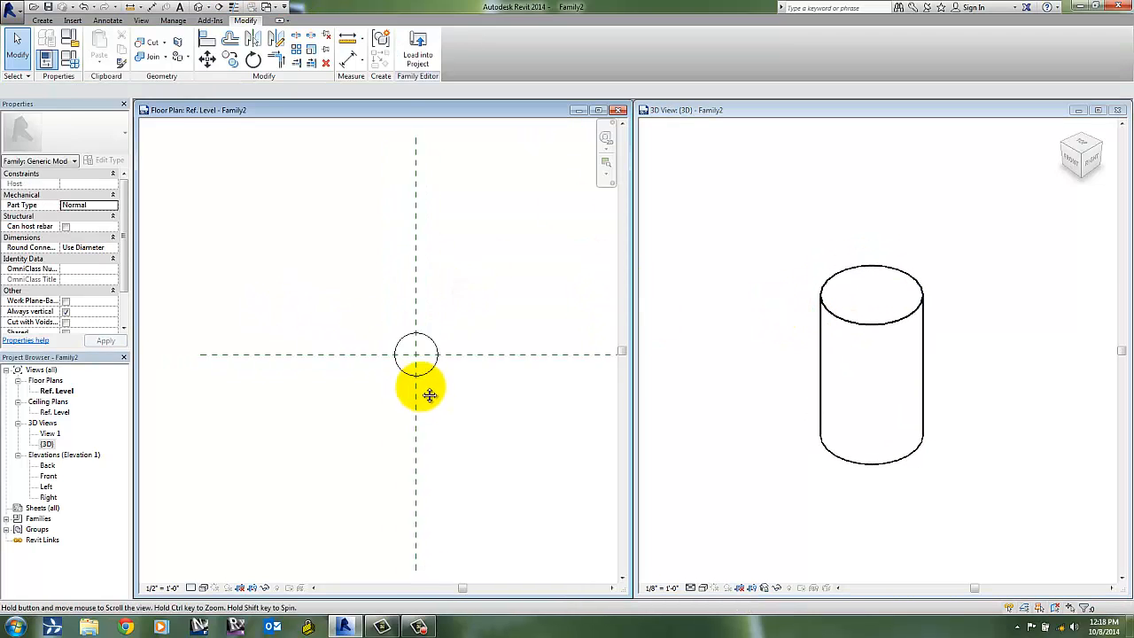
left_click(43, 21)
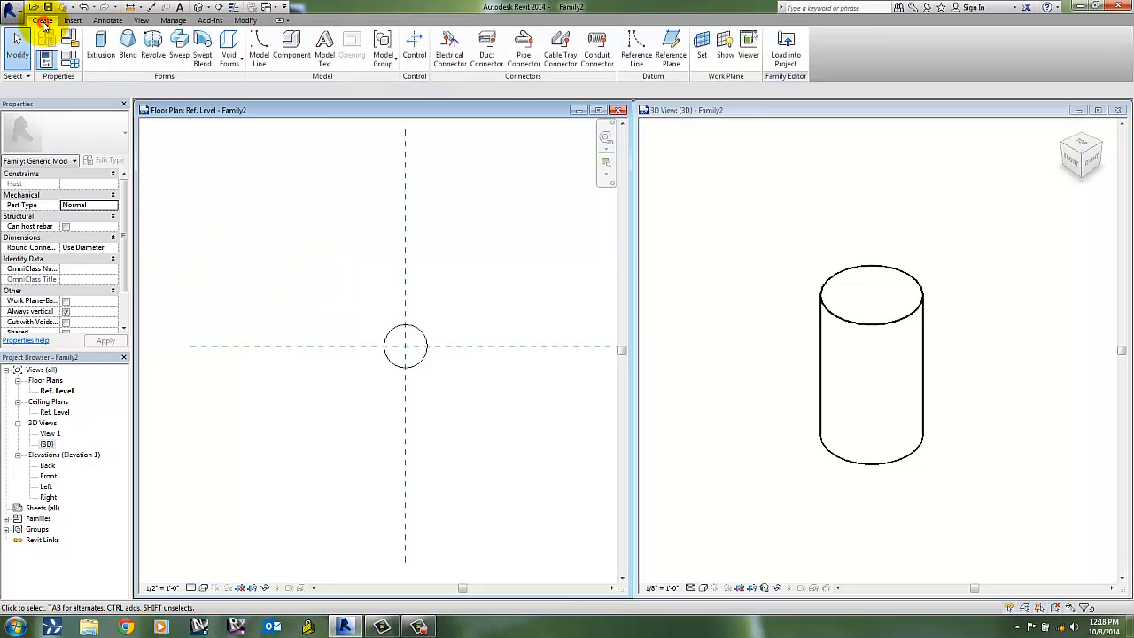
left_click(93, 43)
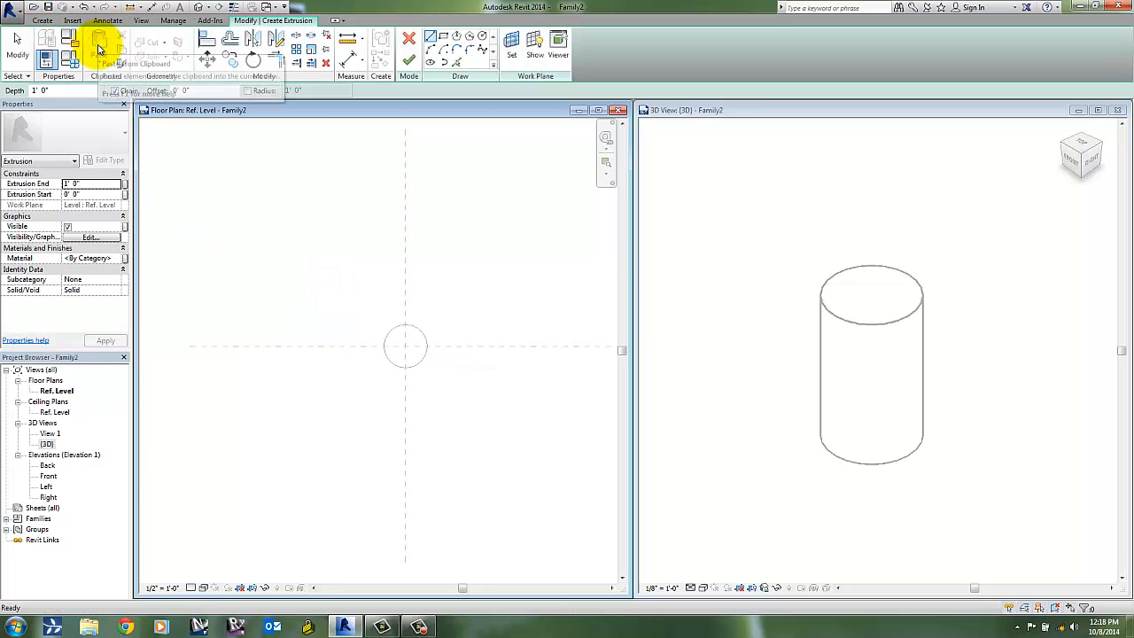
left_click(481, 36)
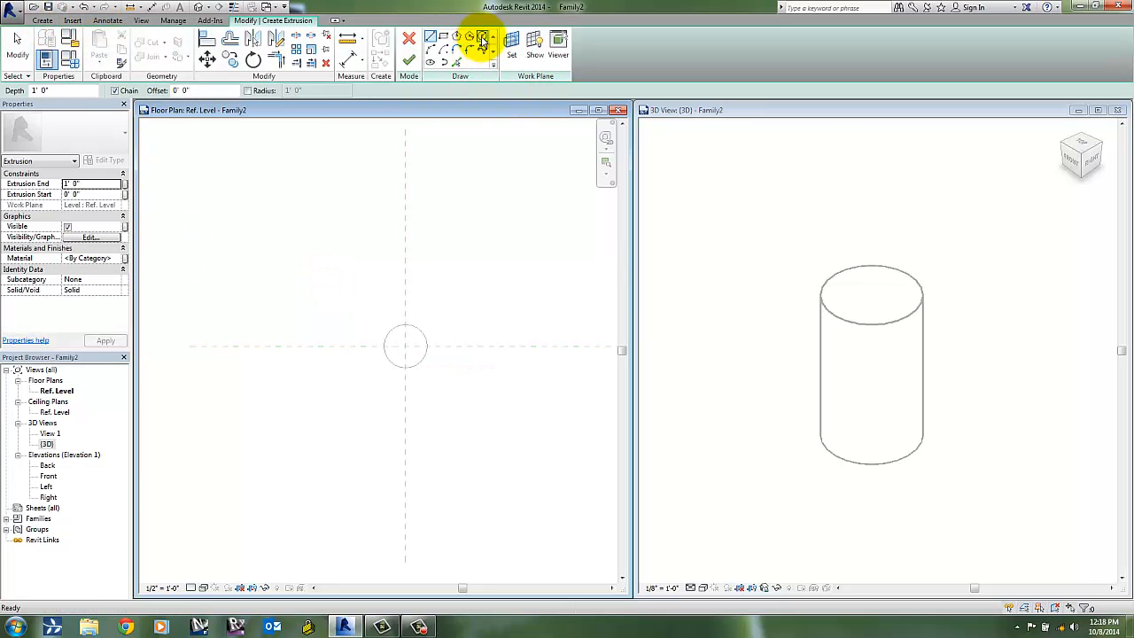
left_click(405, 347)
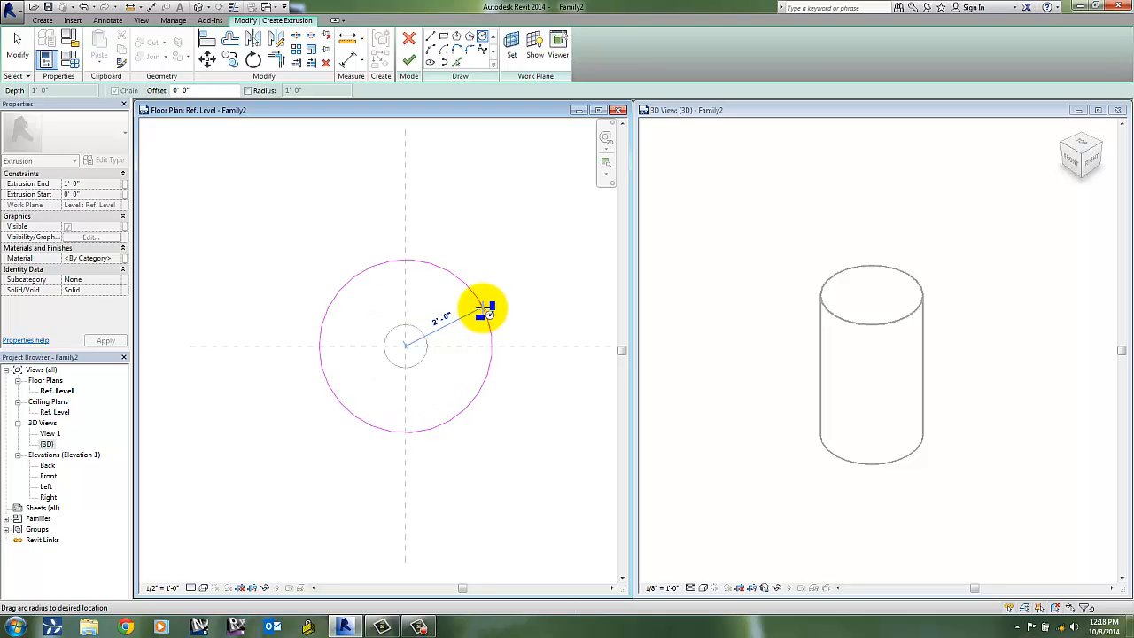
left_click(484, 310)
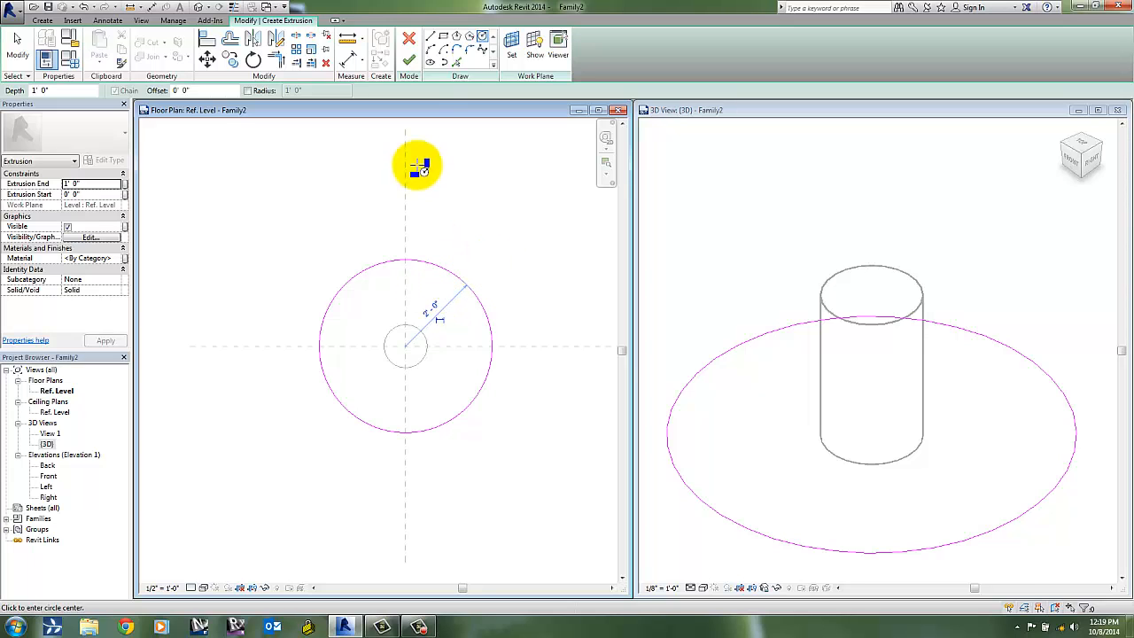
left_click(409, 61)
left_click(577, 235)
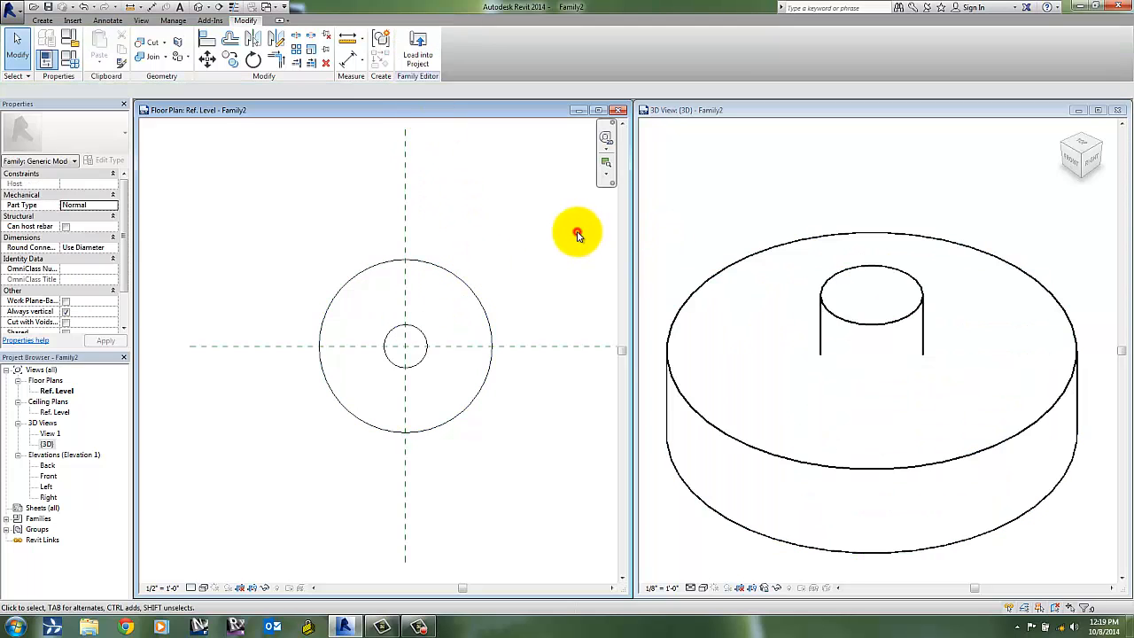
Set the large disc's extrusion start to 1' 8" and its extrusion end to 2' 0", and deselect it
left_click(795, 242)
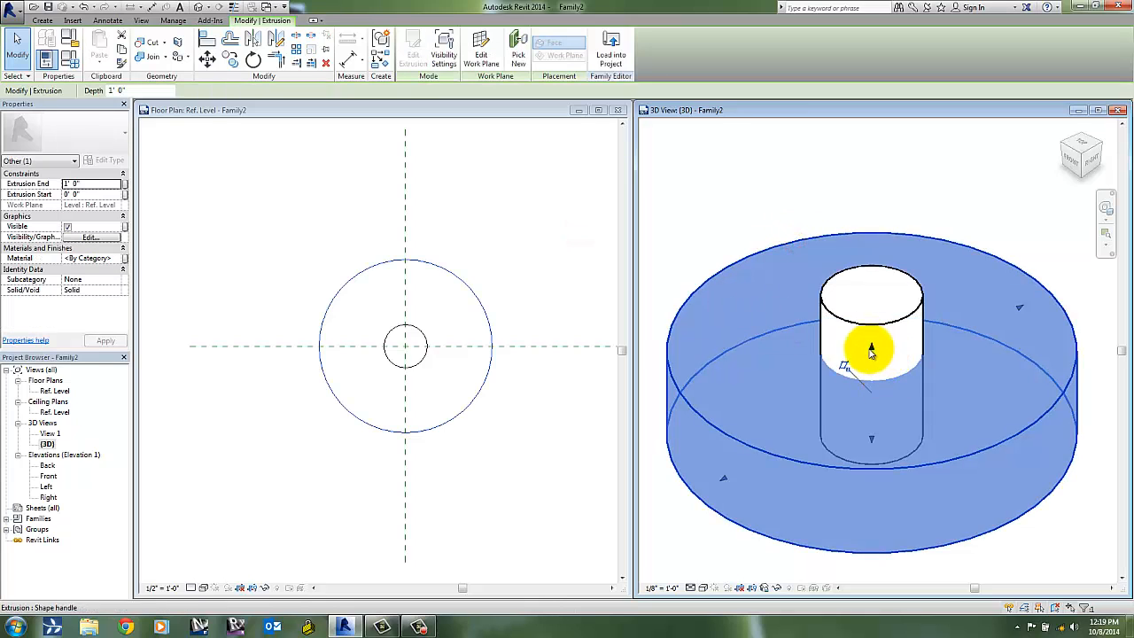
left_click(92, 184)
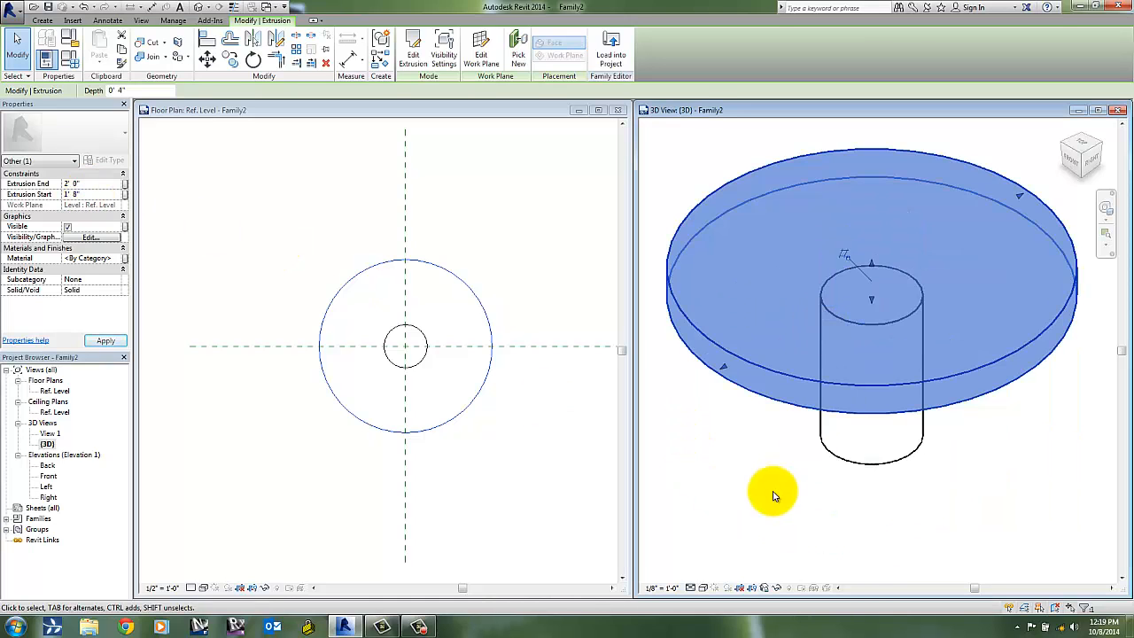
left_click(773, 492)
scroll(783, 418, "down", 3)
middle_click_drag(832, 461, 893, 474)
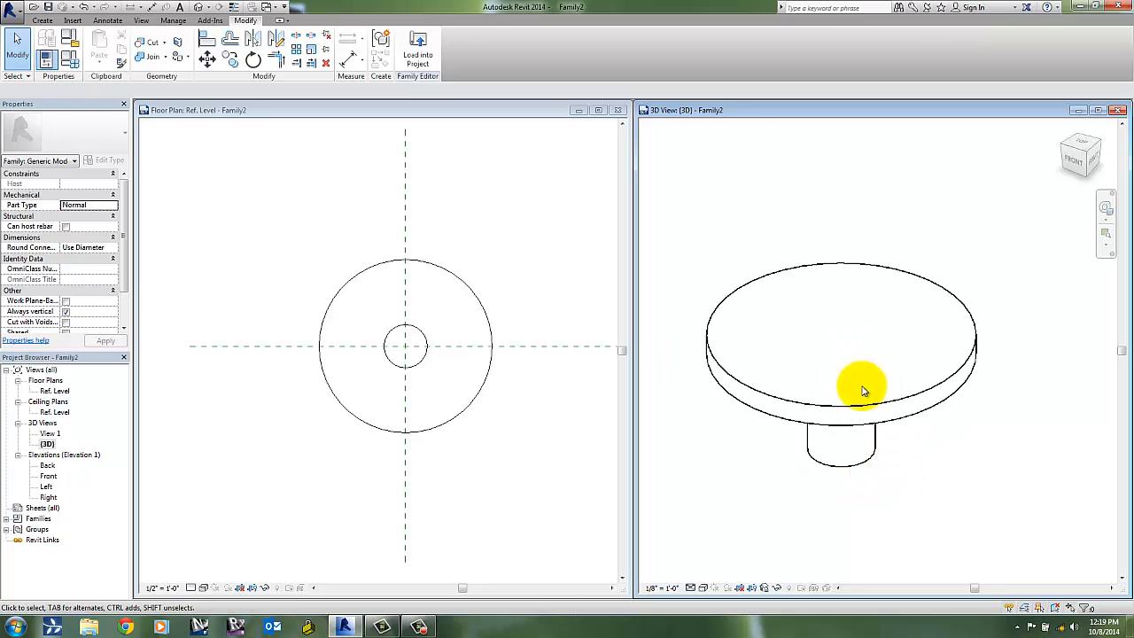
Thin the large disc by setting its extrusion end to 22" (1' 10"), and deselect it
left_click(899, 403)
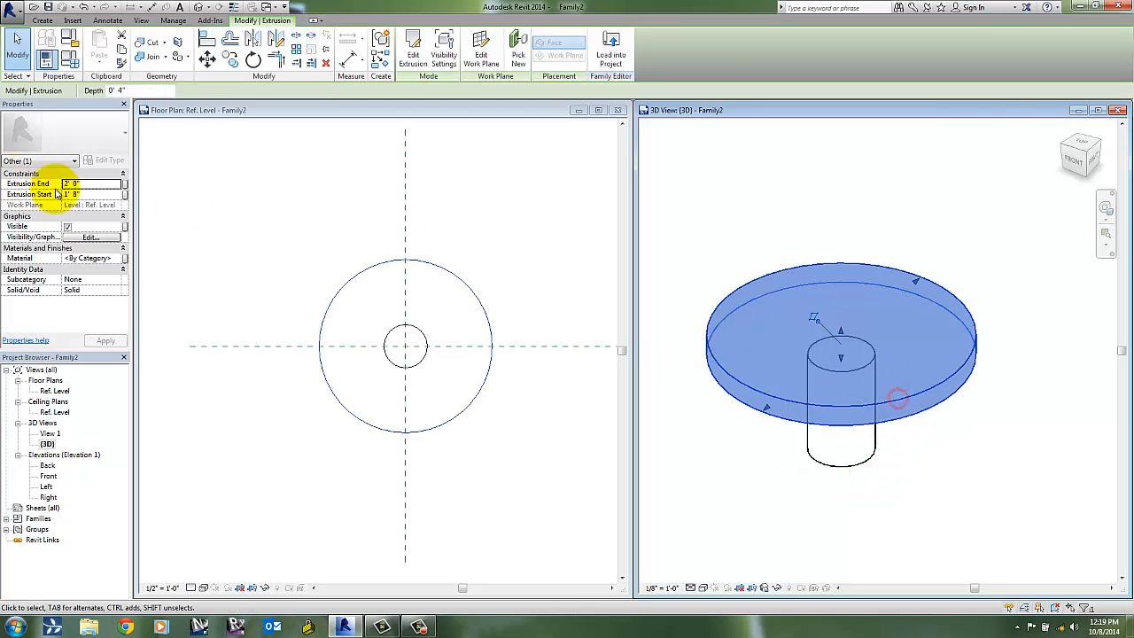
left_click(98, 184)
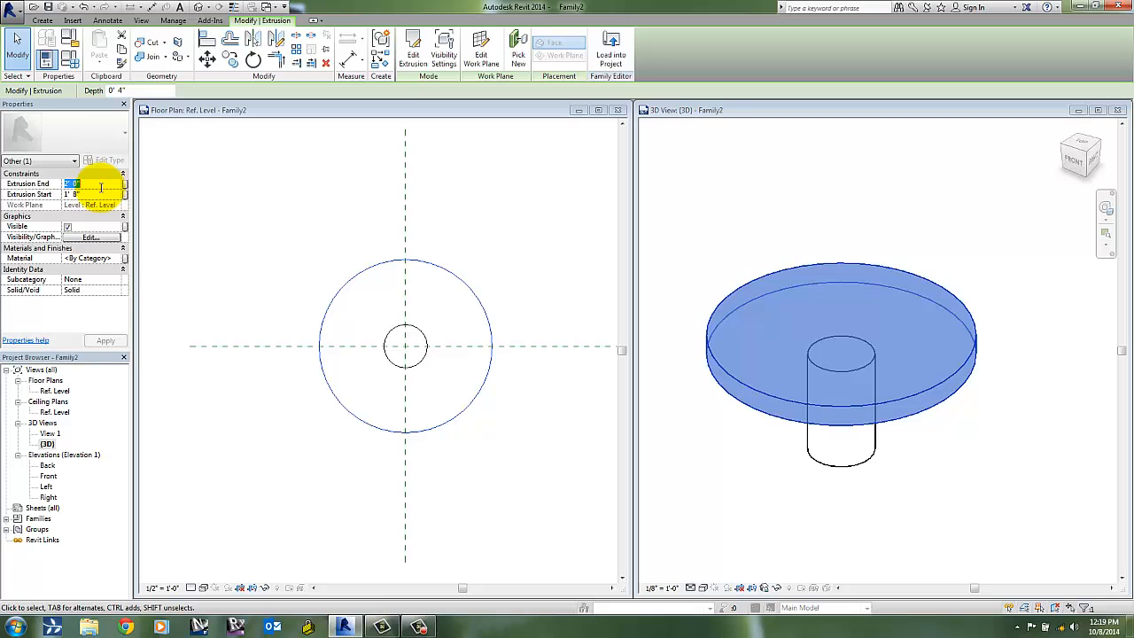
type("22'")
key("Return")
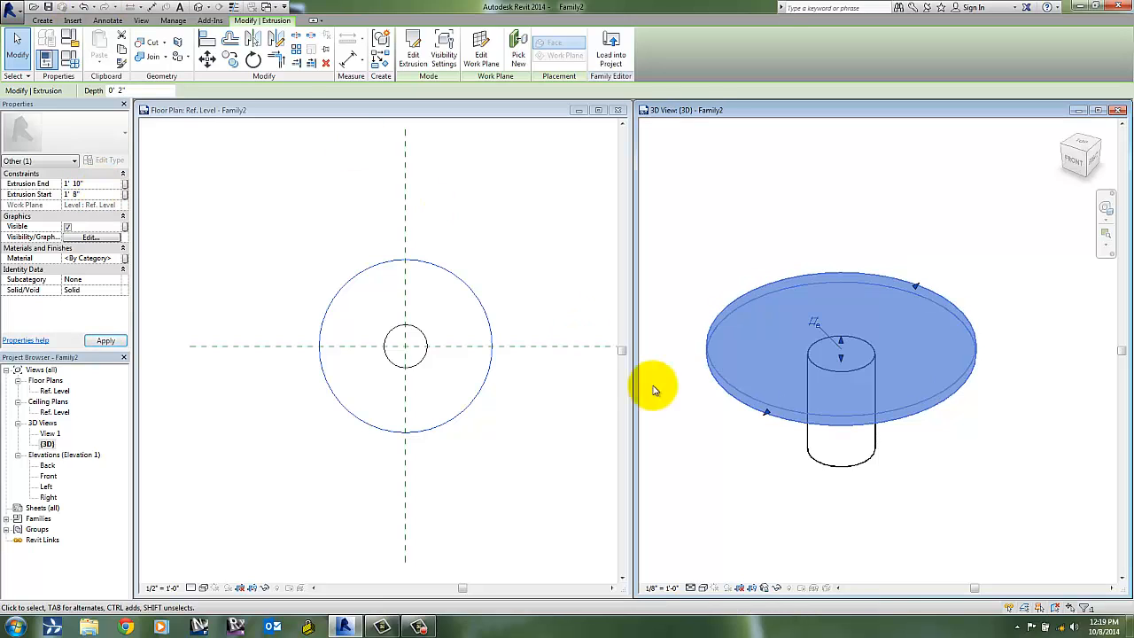
left_click(915, 512)
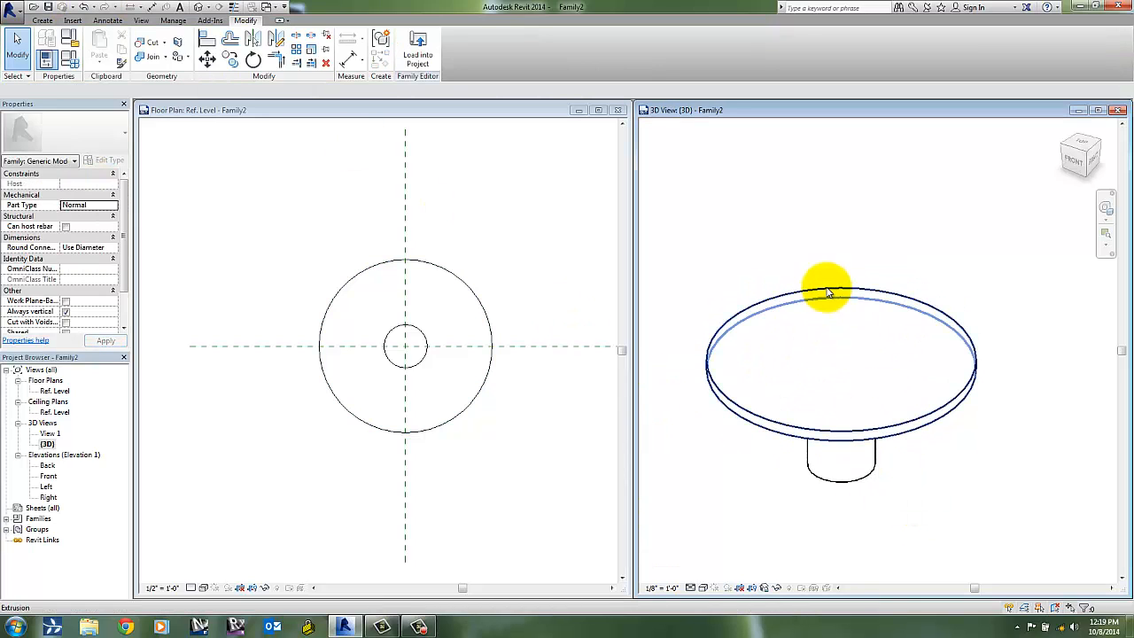
left_click(784, 239)
Place a radial dimension on the large disc's outer edge in the Ref. Level plan
left_click(470, 254)
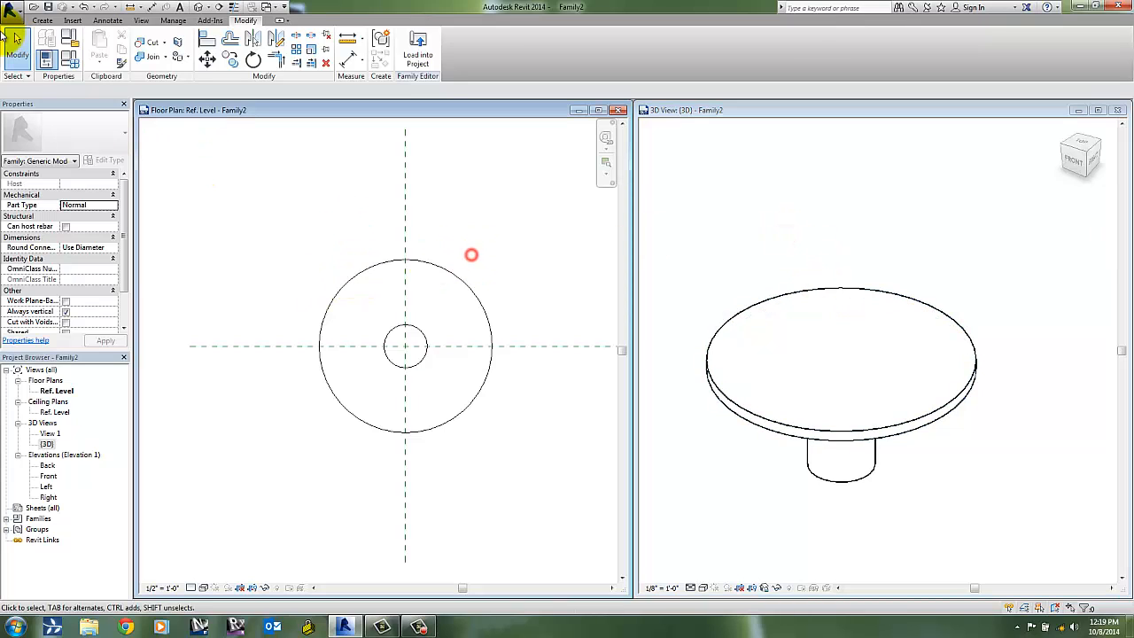
left_click(107, 20)
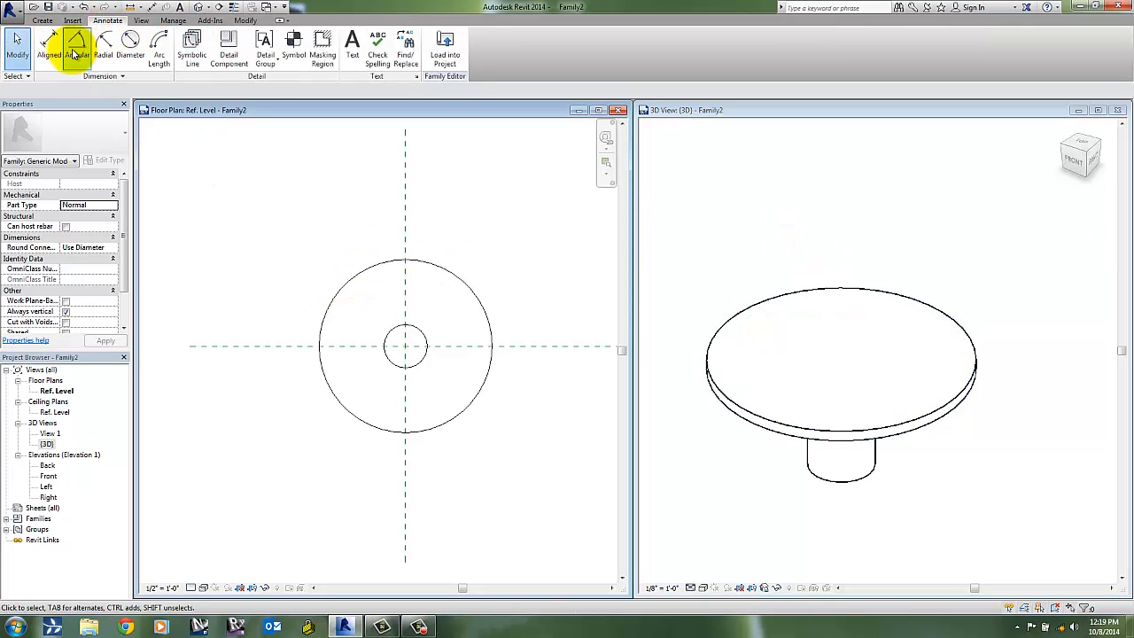
left_click(103, 49)
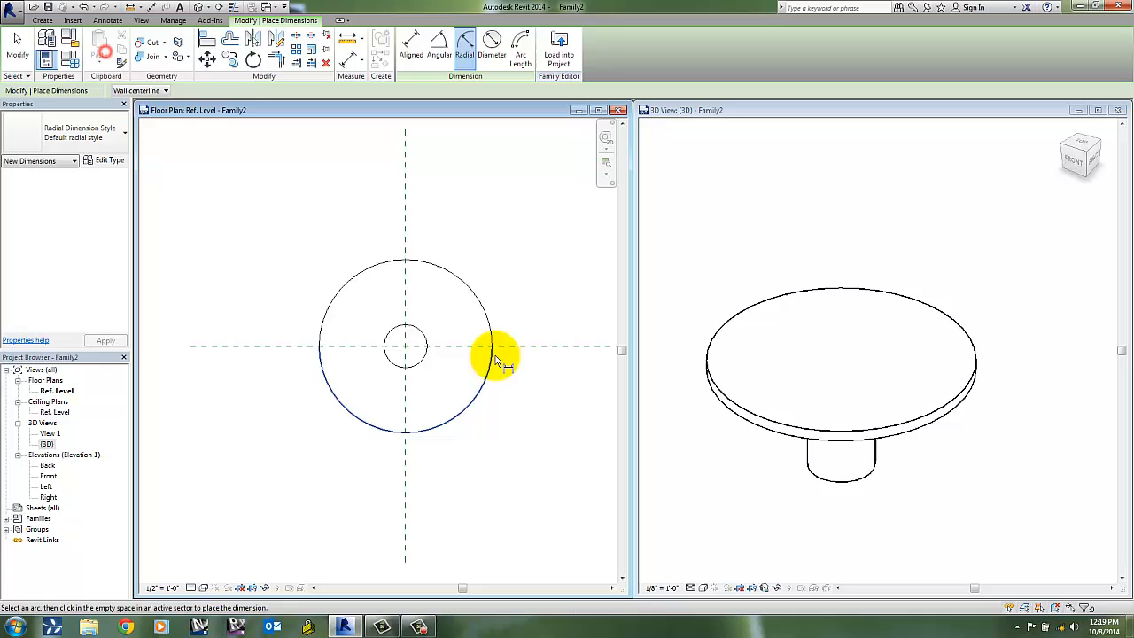
left_click(476, 298)
left_click(456, 319)
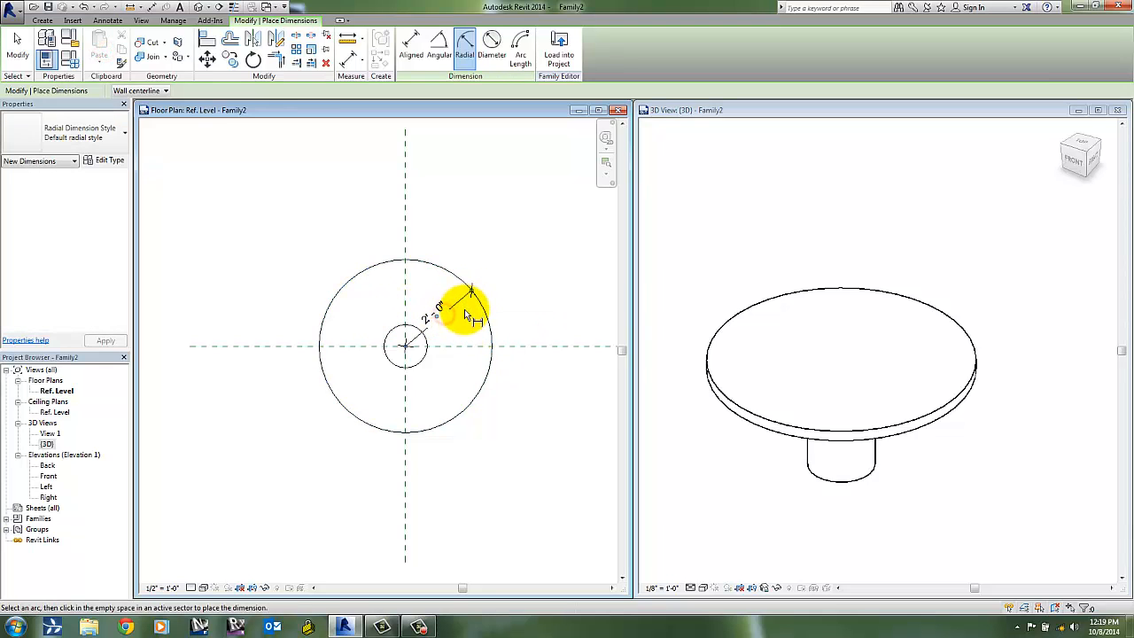
key("Escape")
Check the label options of the disc's radial dimension, and delete the dimension
left_click(461, 302)
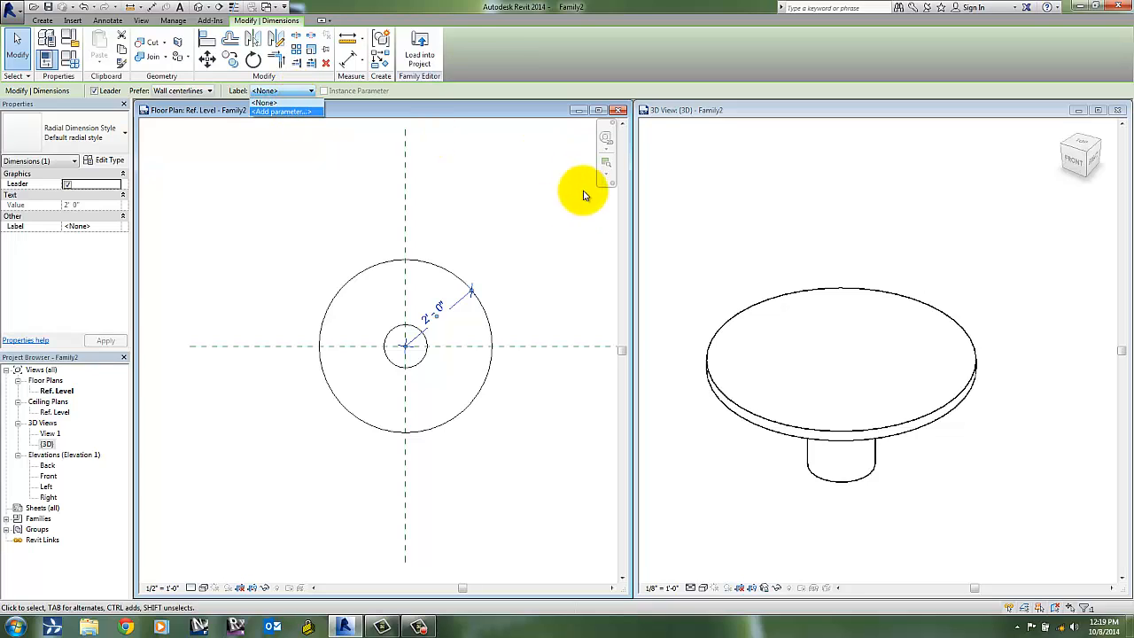
left_click(559, 210)
left_click(497, 299)
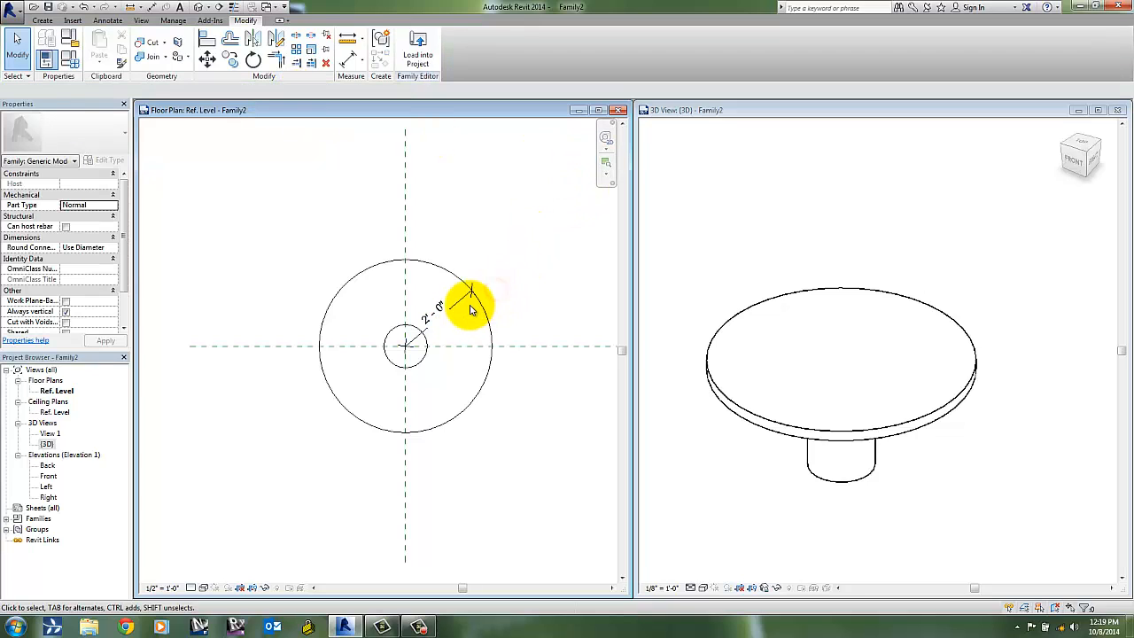
left_click(471, 298)
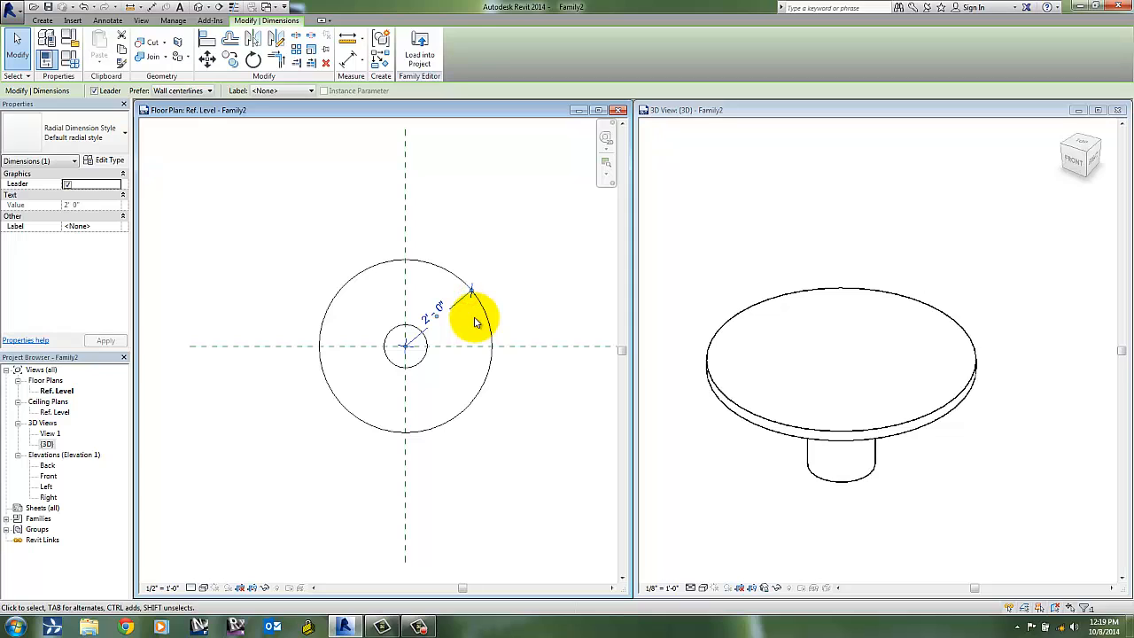
key("Delete")
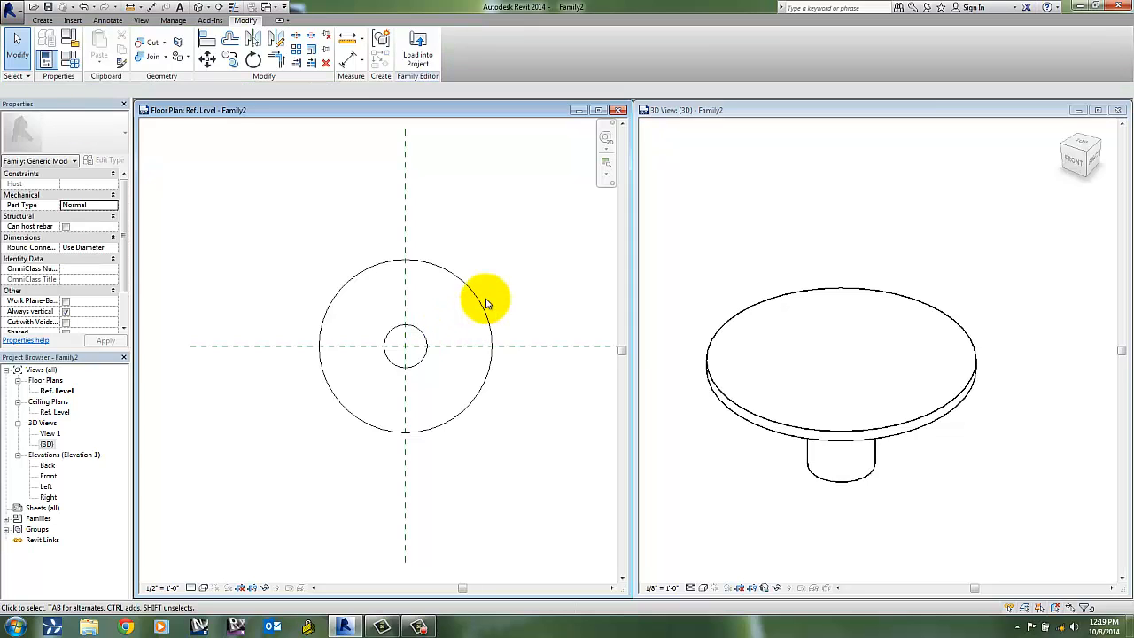
Edit the large disc's extrusion sketch and make the circle's temporary radius dimension permanent
left_click(481, 306)
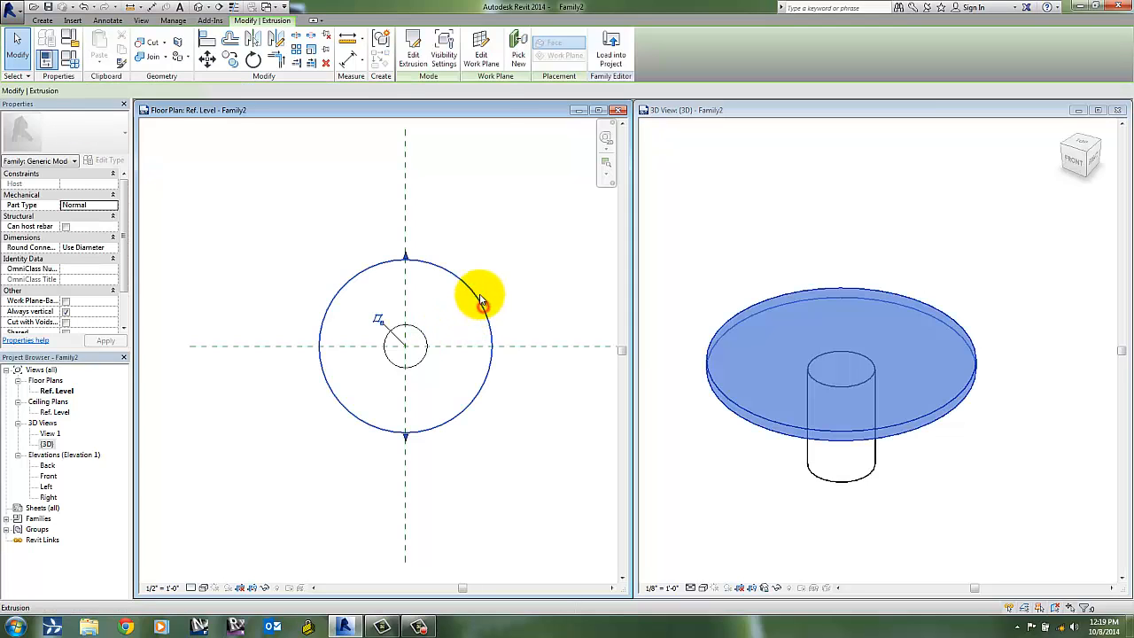
left_click(413, 49)
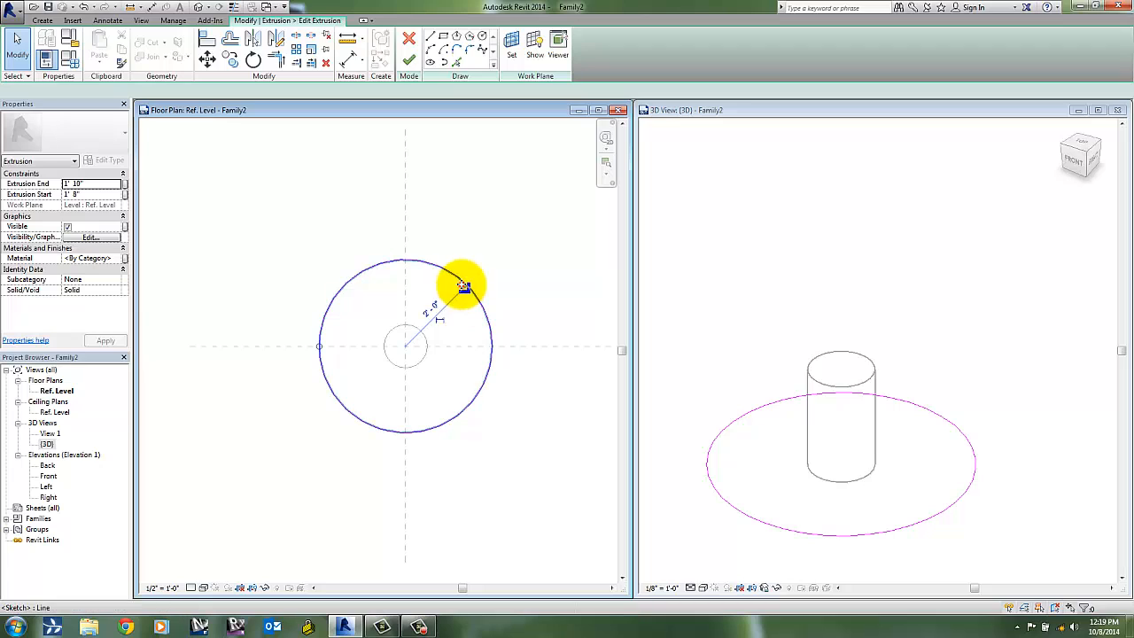
left_click(462, 285)
left_click(440, 323)
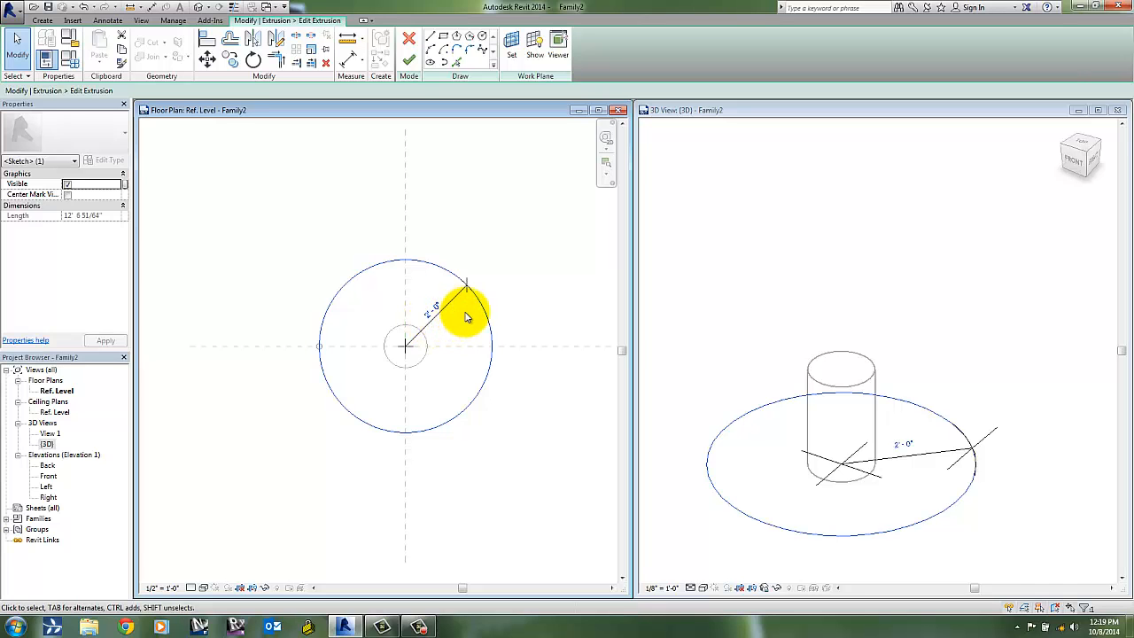
Label the circle's radius dimension with a new family type parameter named Radius, grouped under Dimensions
left_click(461, 308)
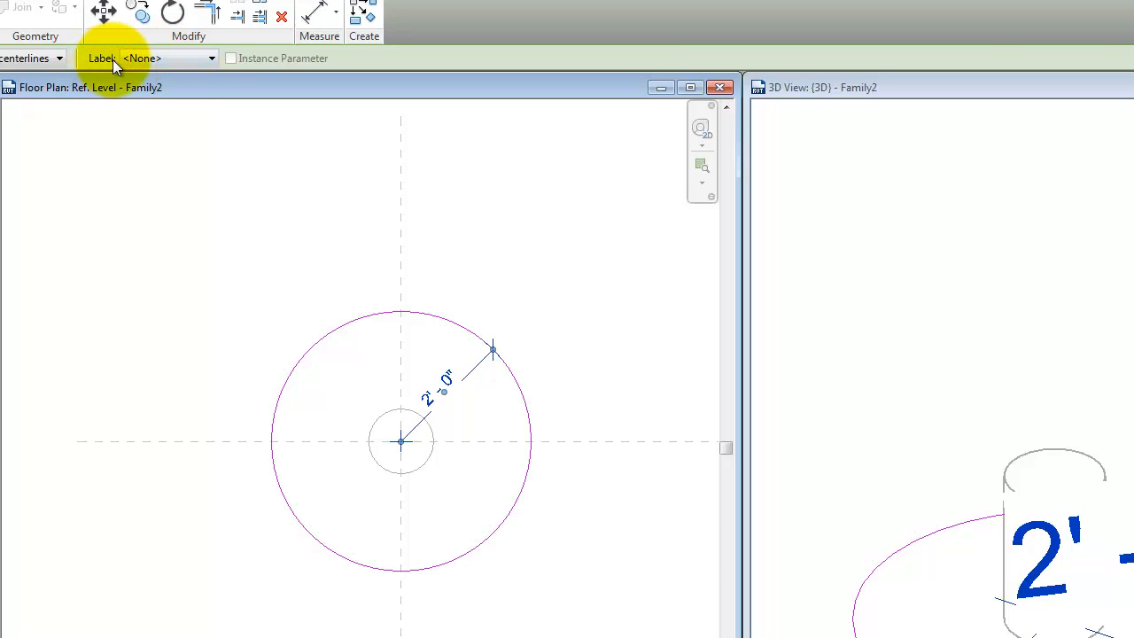
left_click(162, 57)
left_click(158, 87)
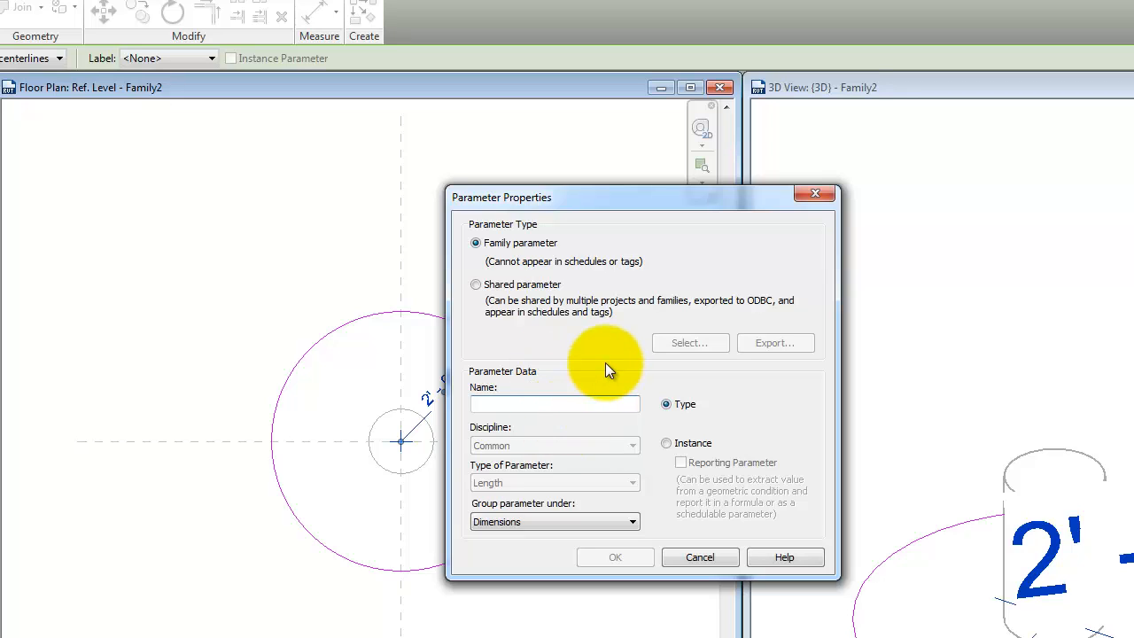
type("Radius")
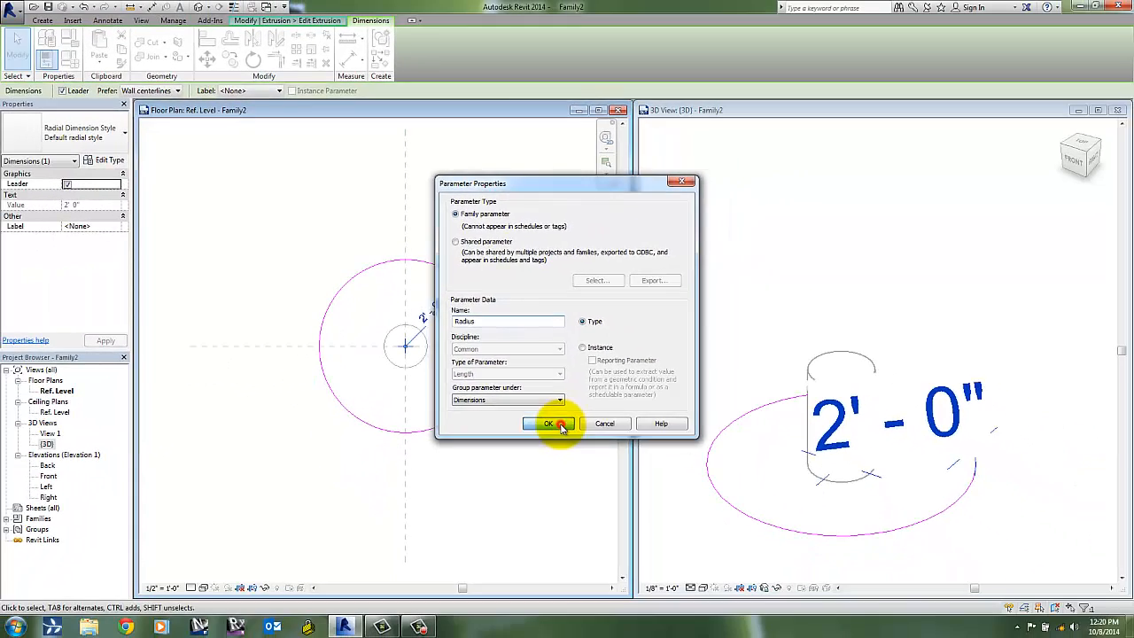
left_click(572, 447)
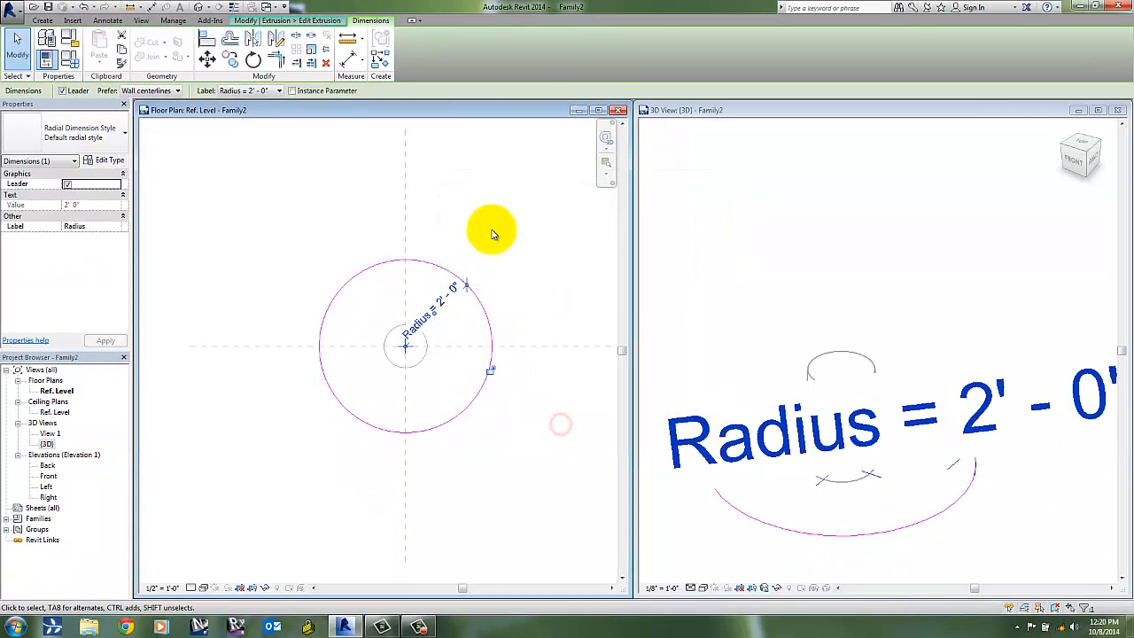
left_click(501, 240)
middle_click_drag(534, 250, 539, 260)
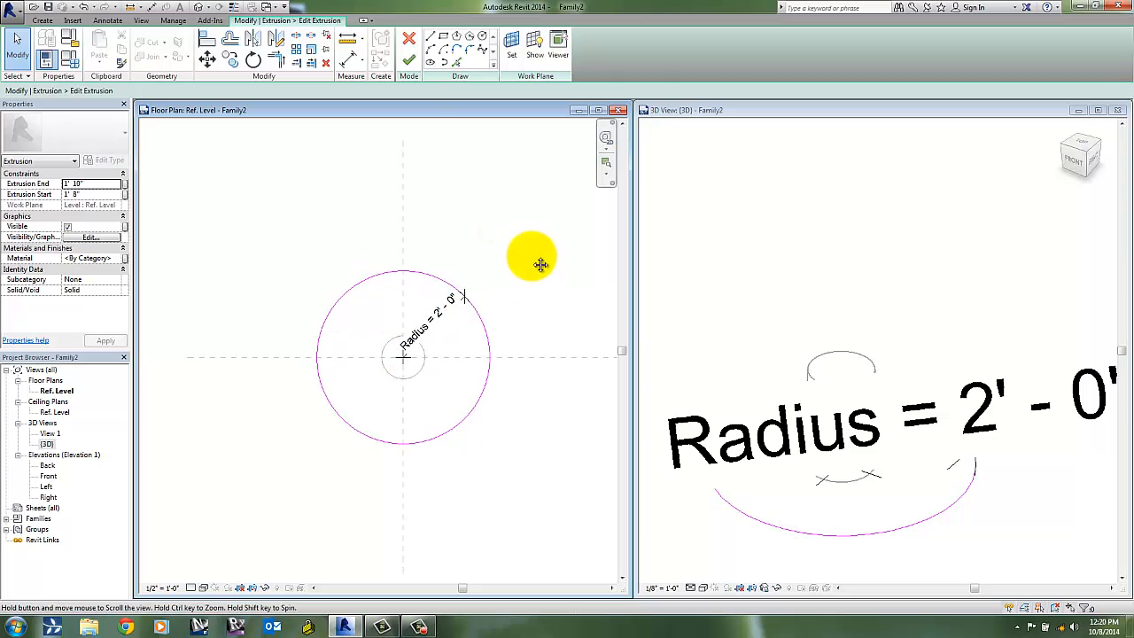
Finish editing the disc's extrusion sketch and deselect it, ending with the {3D} view active
left_click(410, 61)
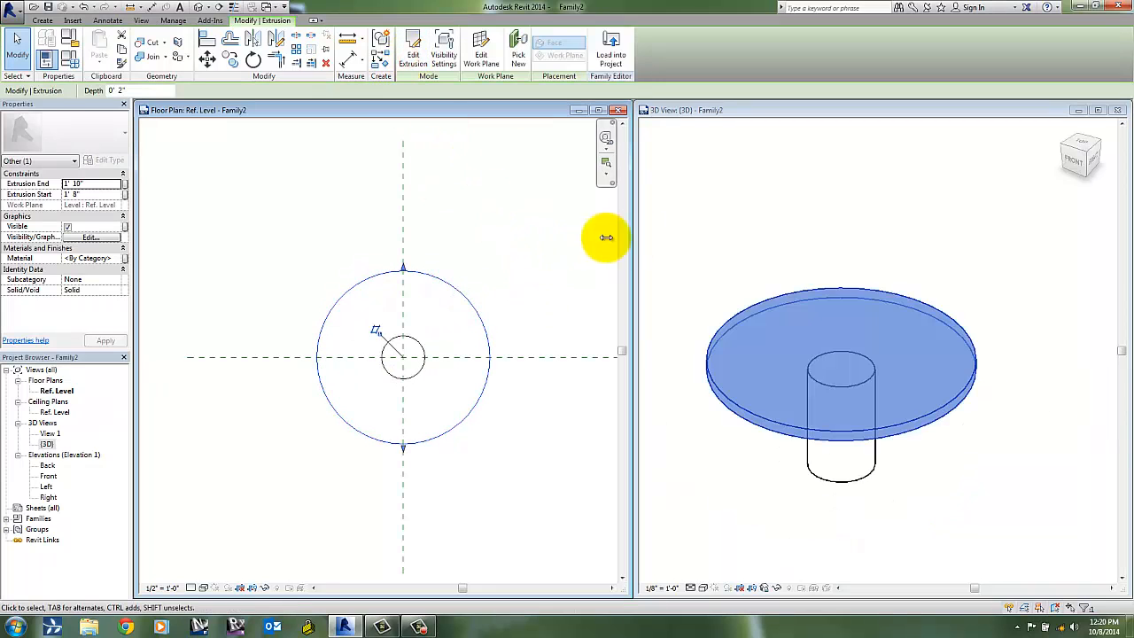
left_click(500, 238)
left_click(844, 189)
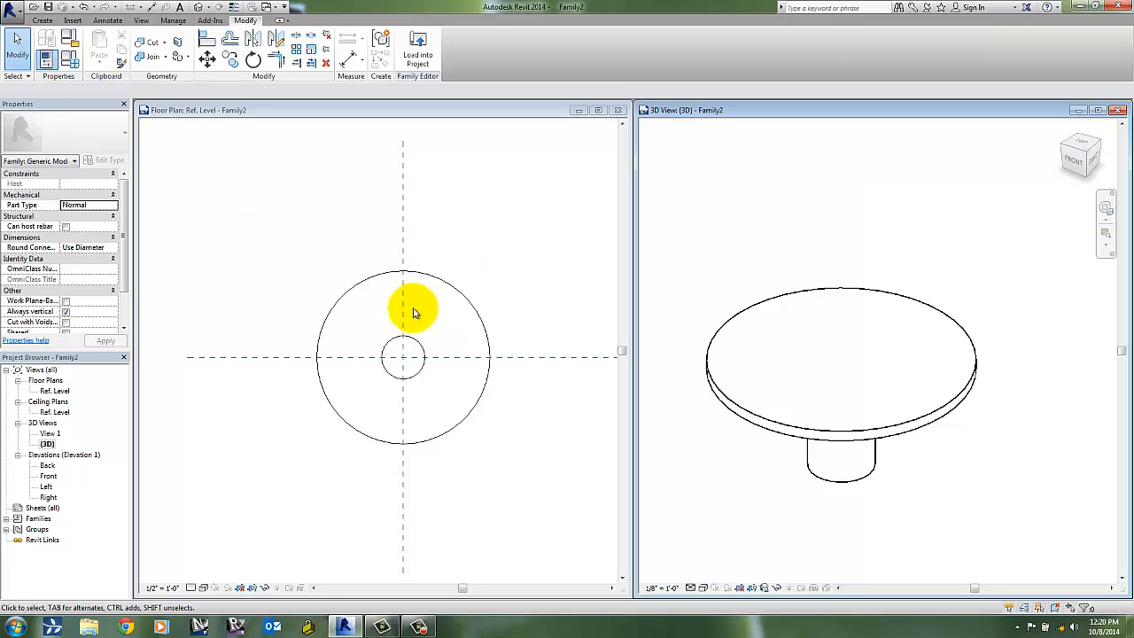
left_click(69, 60)
left_click_drag(860, 172, 418, 190)
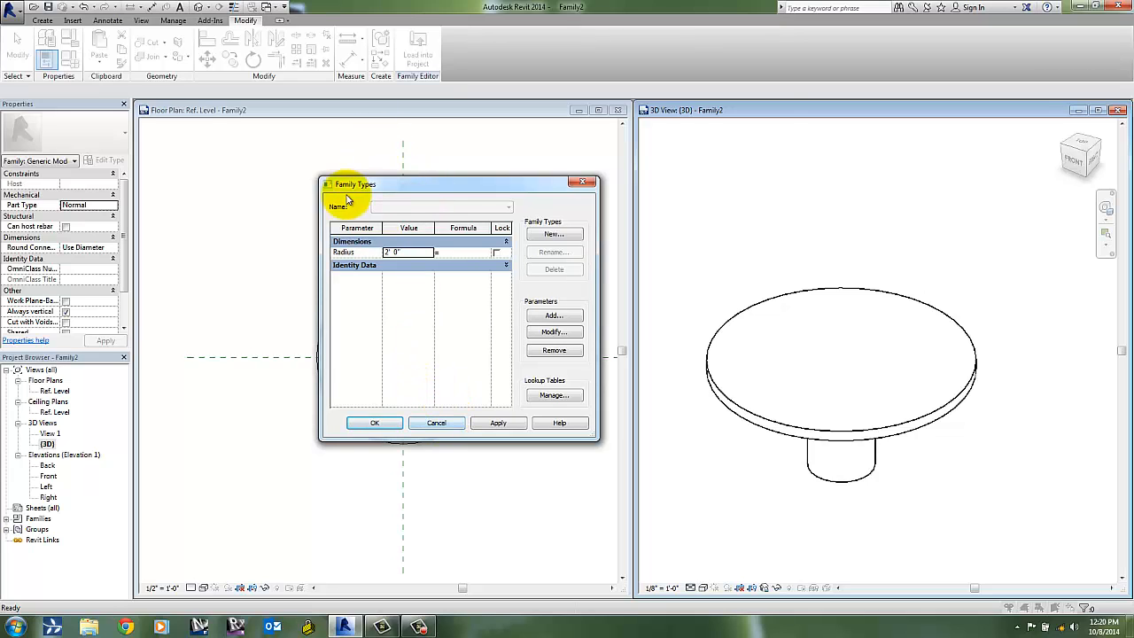
left_click(439, 424)
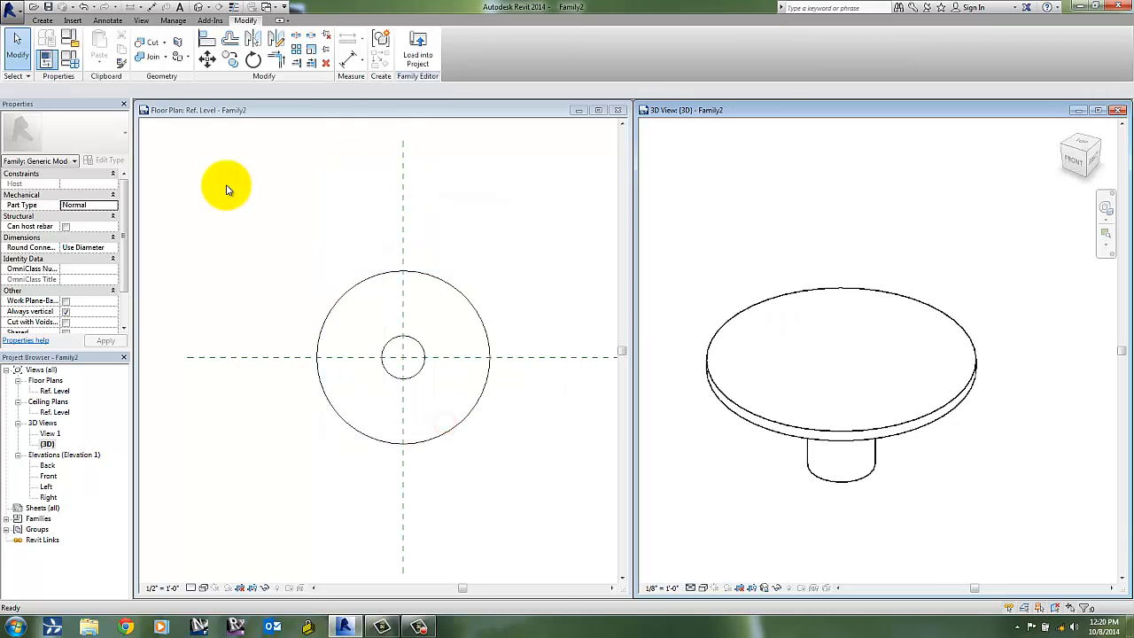
Flex the table top in the family types by applying a Radius of 4', and restore it to 2'
left_click(69, 60)
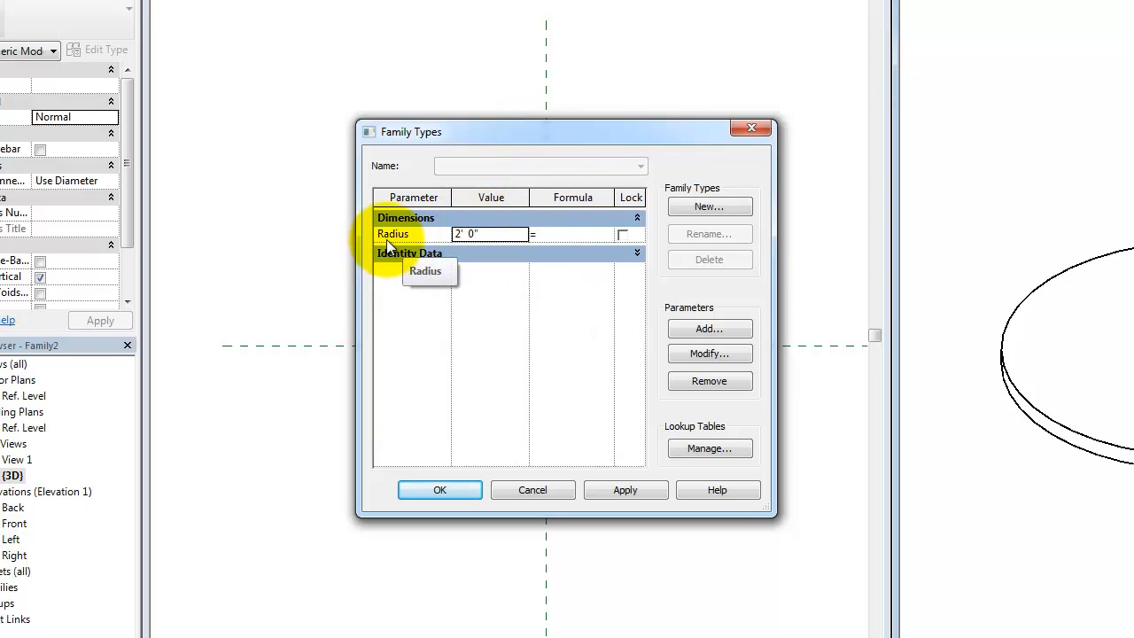
left_click(496, 236)
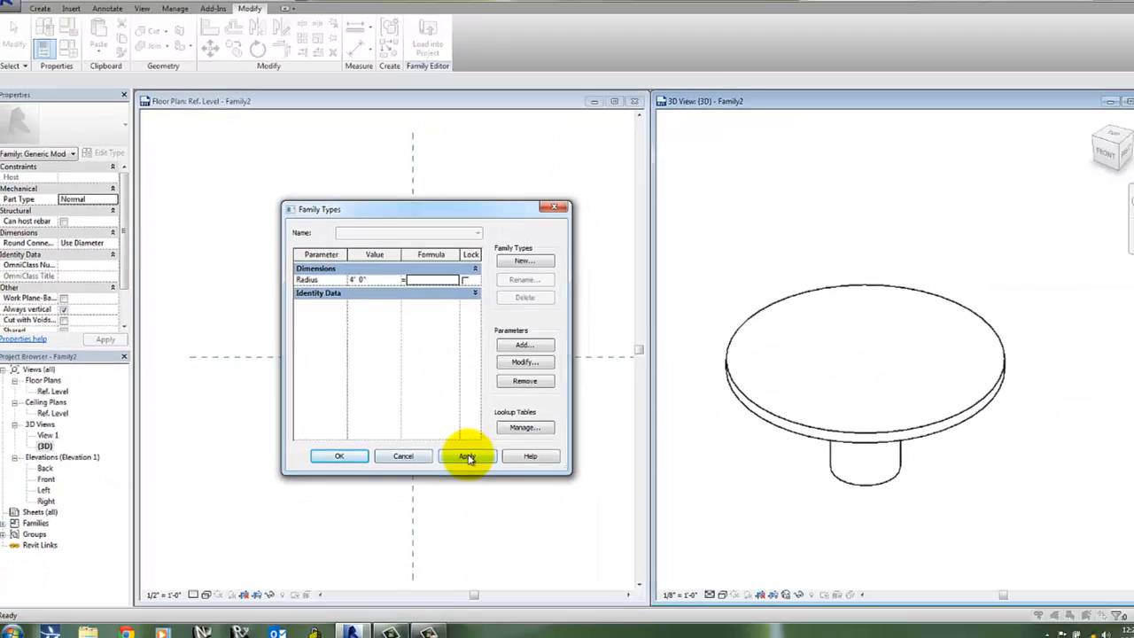
left_click(625, 490)
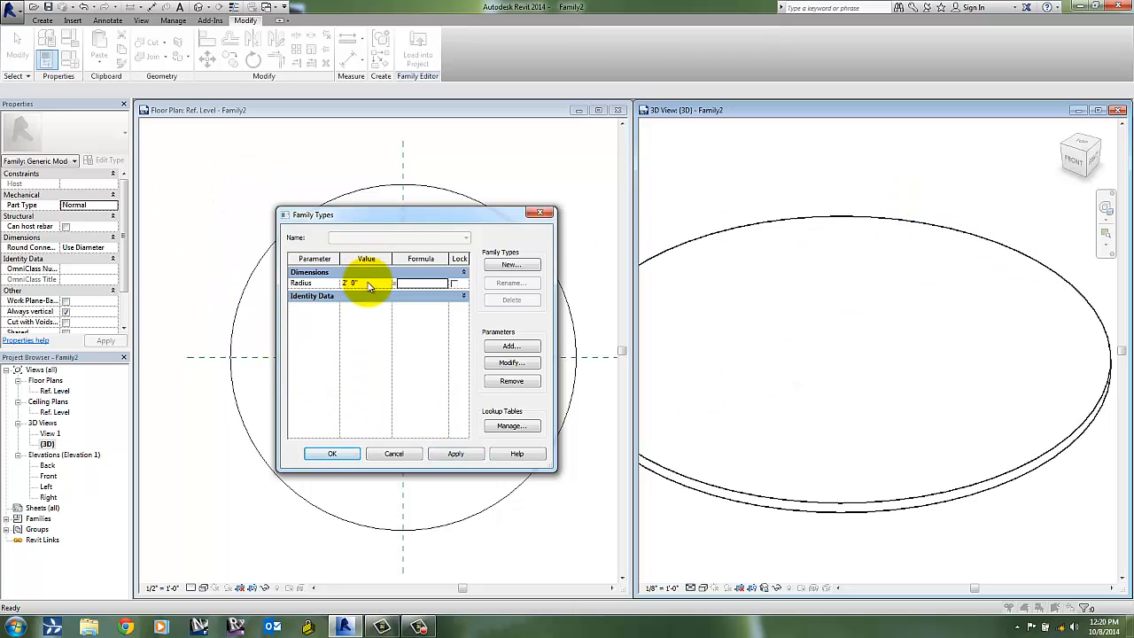
left_click(456, 453)
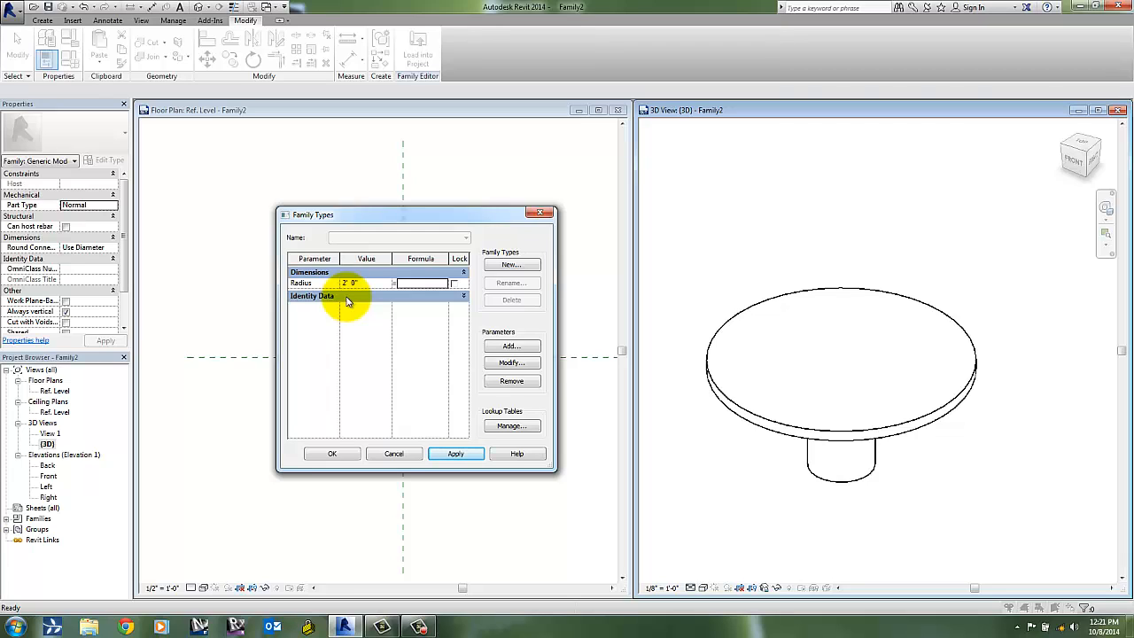
Create a new family type named 4' Table
left_click(508, 267)
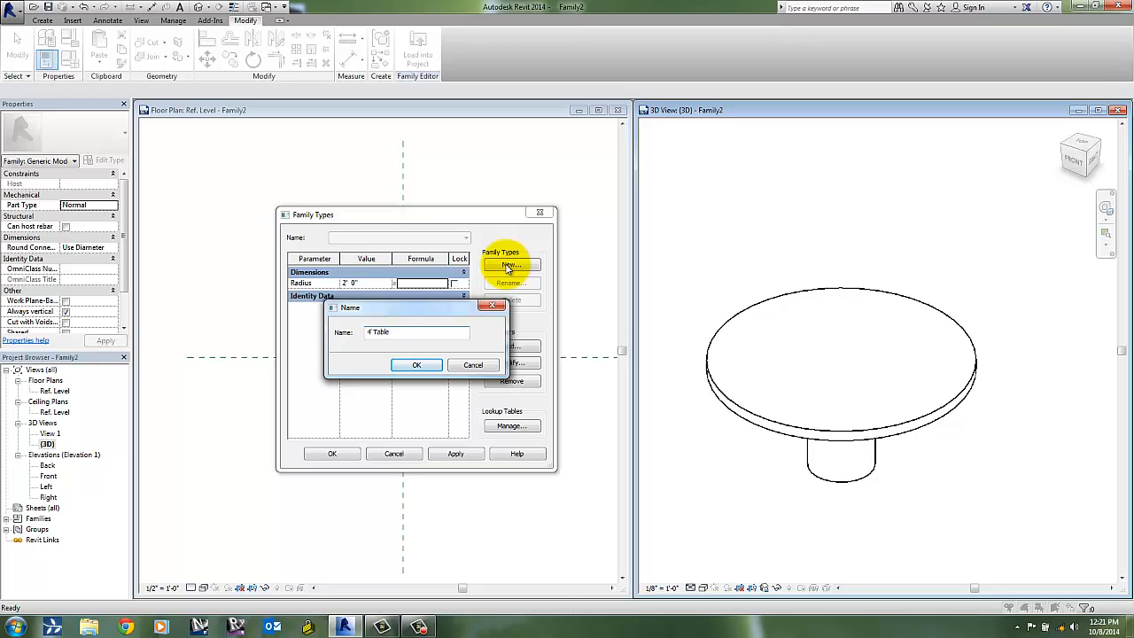
key("Return")
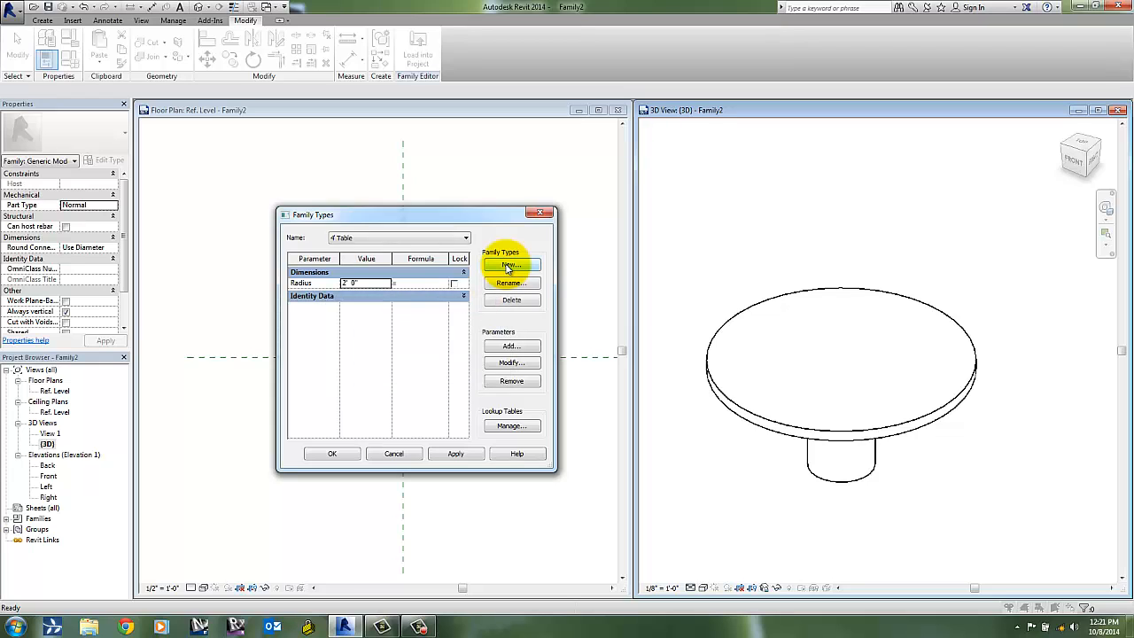
left_click(346, 283)
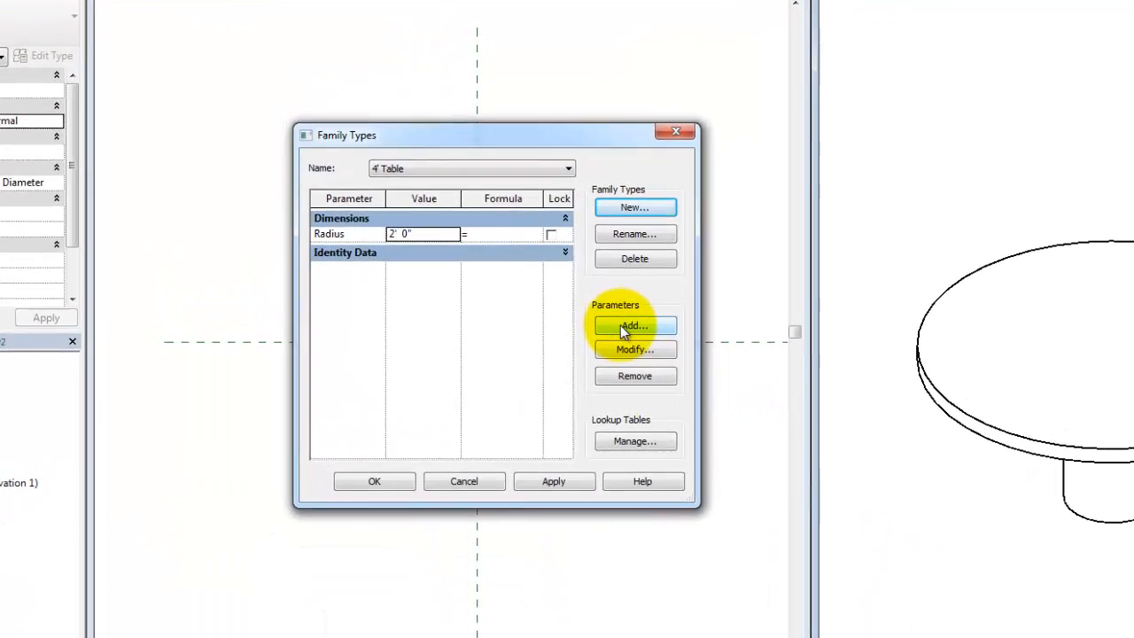
Add a family type parameter named Table Size, of type Length and grouped under Dimensions
left_click(634, 324)
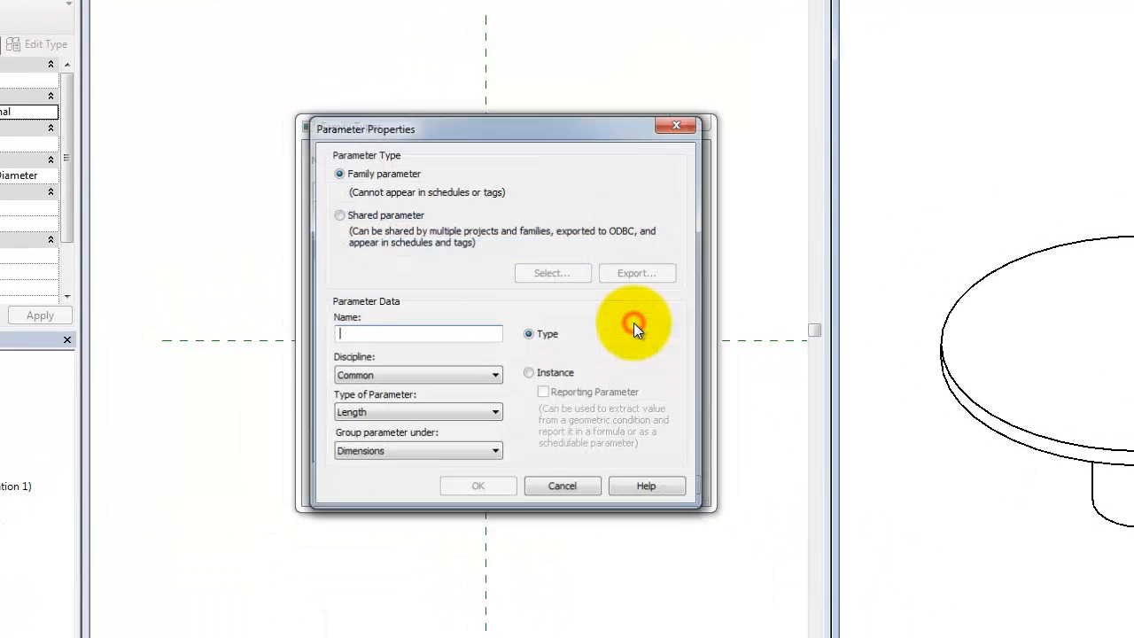
type("Th")
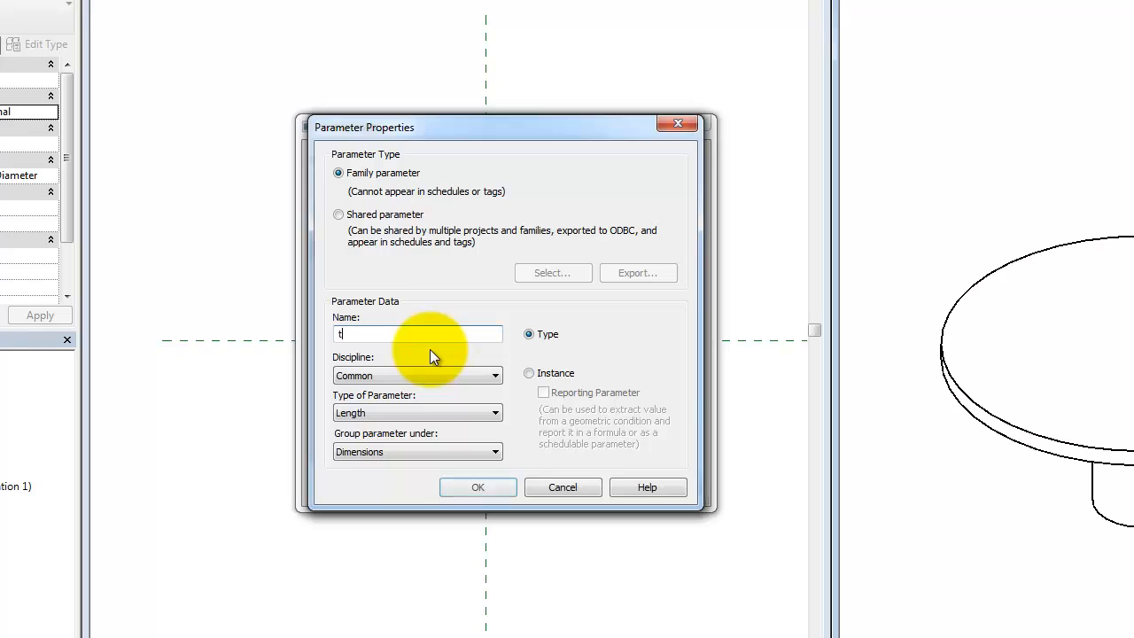
key("BackSpace")
key("BackSpace")
type("Table Size")
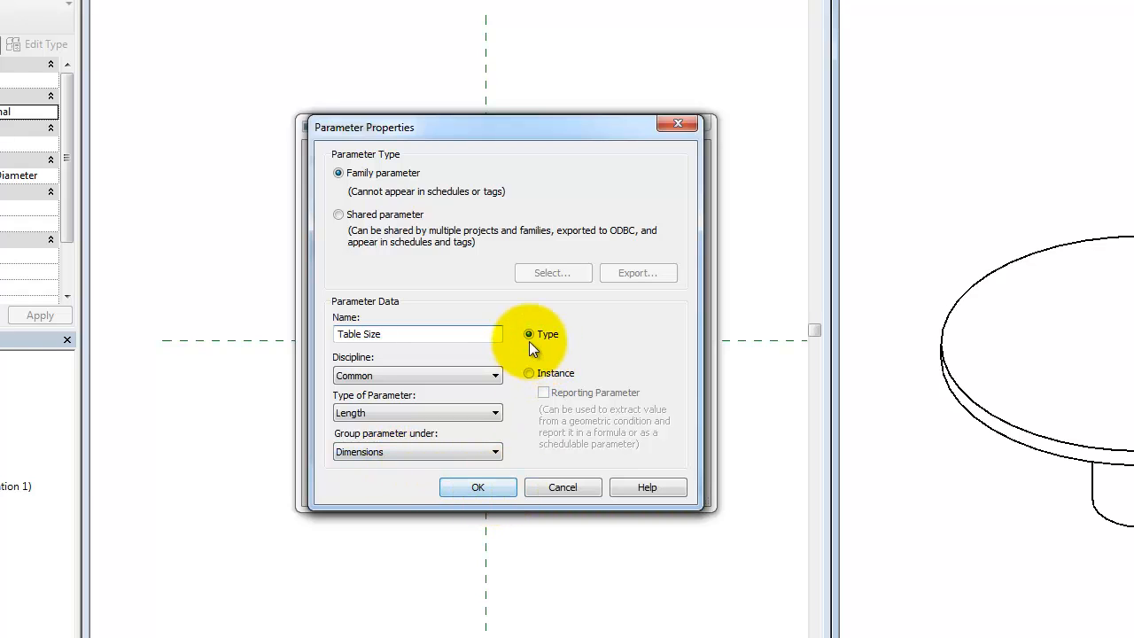
left_click(496, 486)
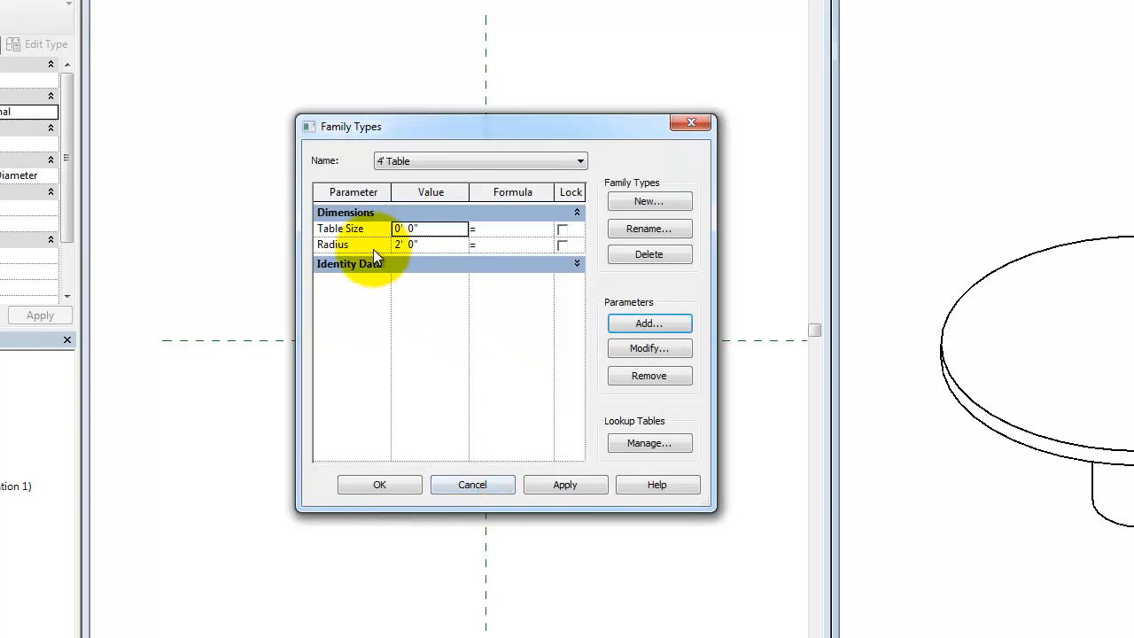
Set the Table Size value of the 4' Table type to 4'
left_click(448, 228)
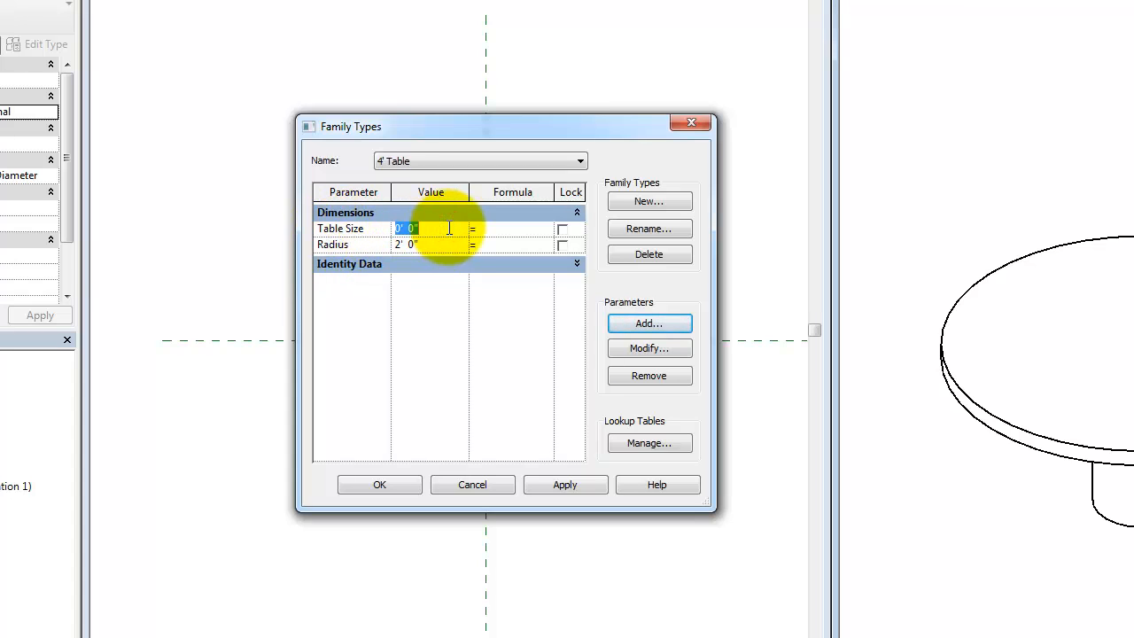
type("4")
key("Tab")
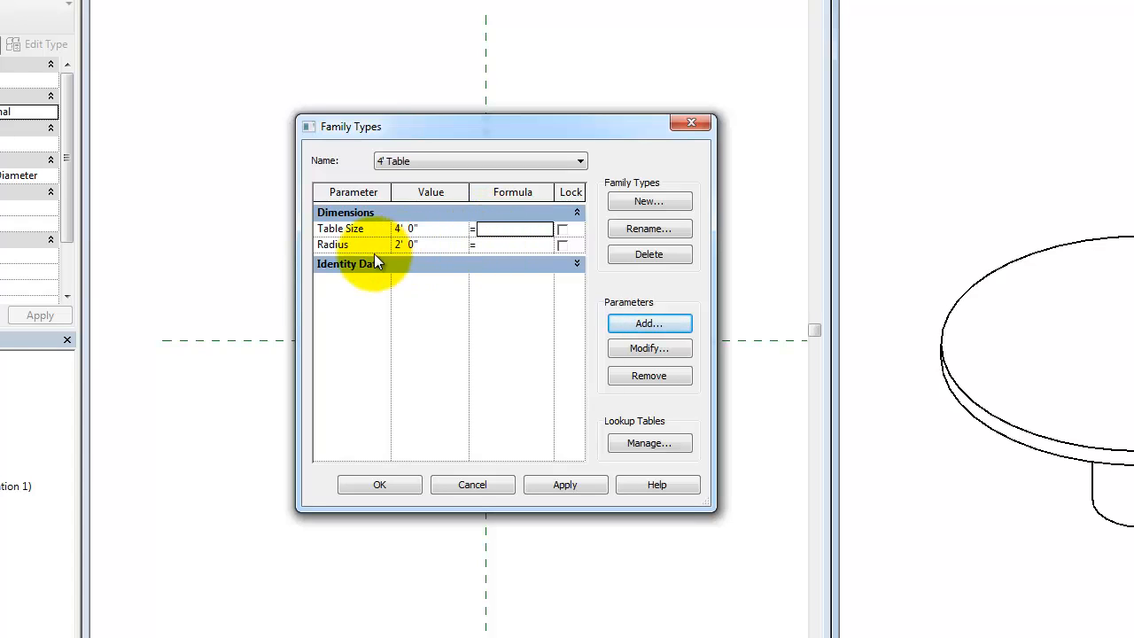
left_click_drag(320, 245, 363, 251)
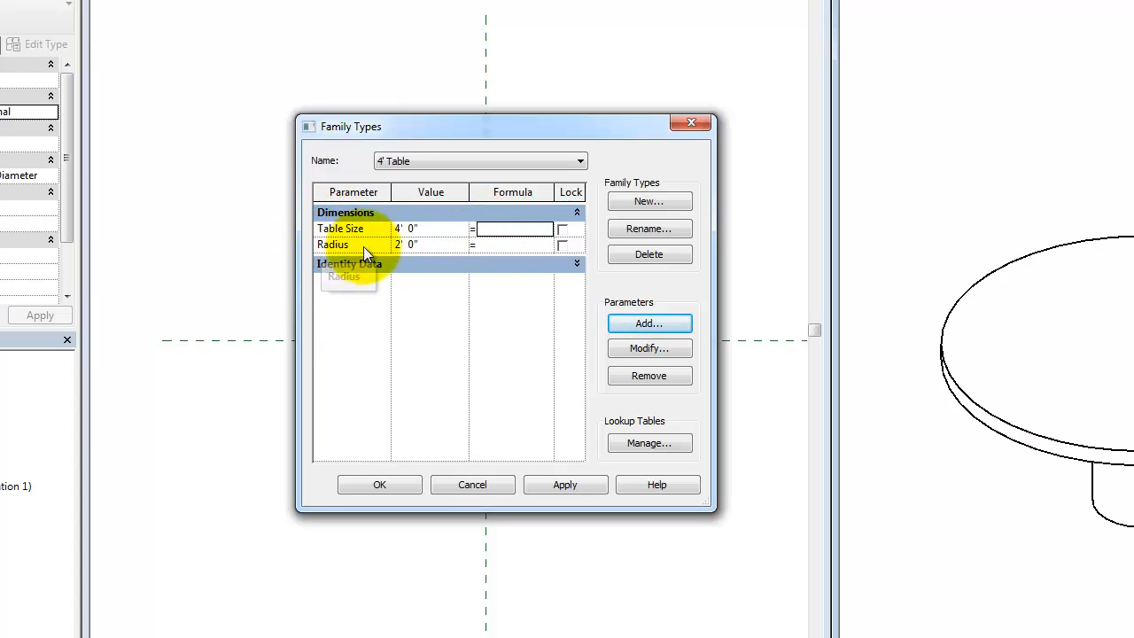
Give the Radius parameter the formula Table Size / 2 and apply it
left_click(504, 230)
left_click(493, 243)
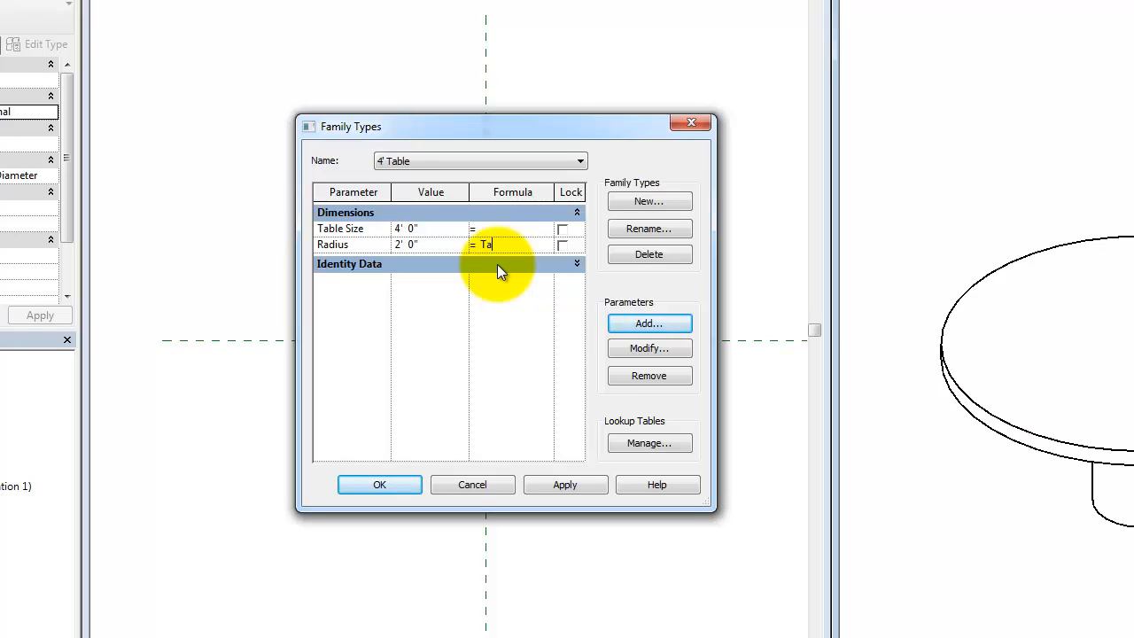
type("Table Size/2")
left_click(563, 490)
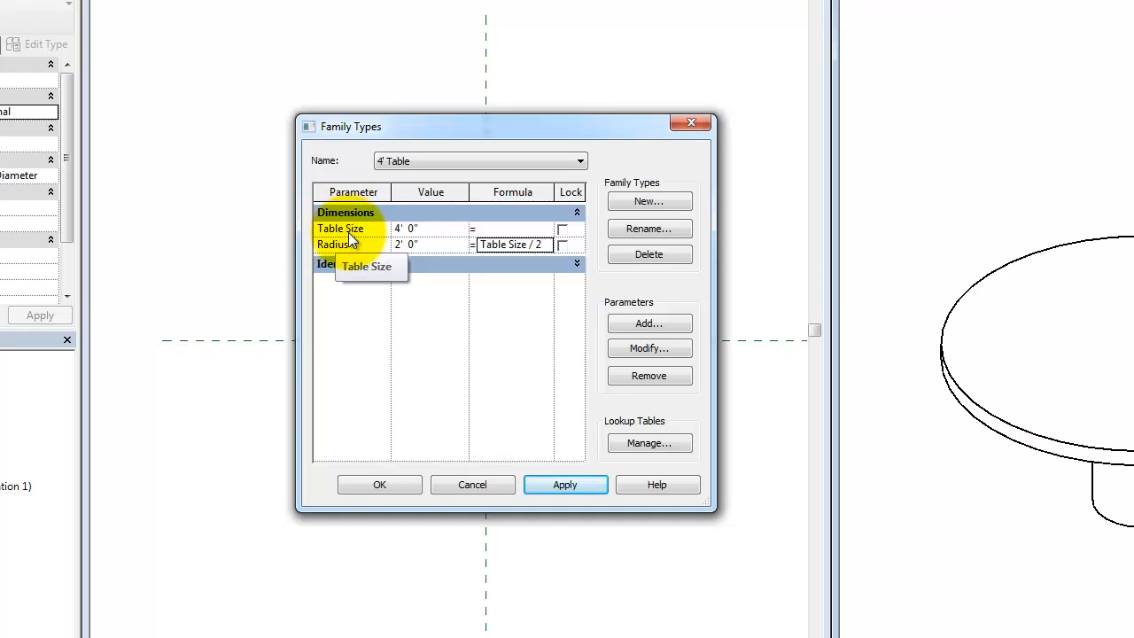
Try applying the Radius formula with a lowercase s, as Table size / 2, and dismiss the message
left_click(511, 243)
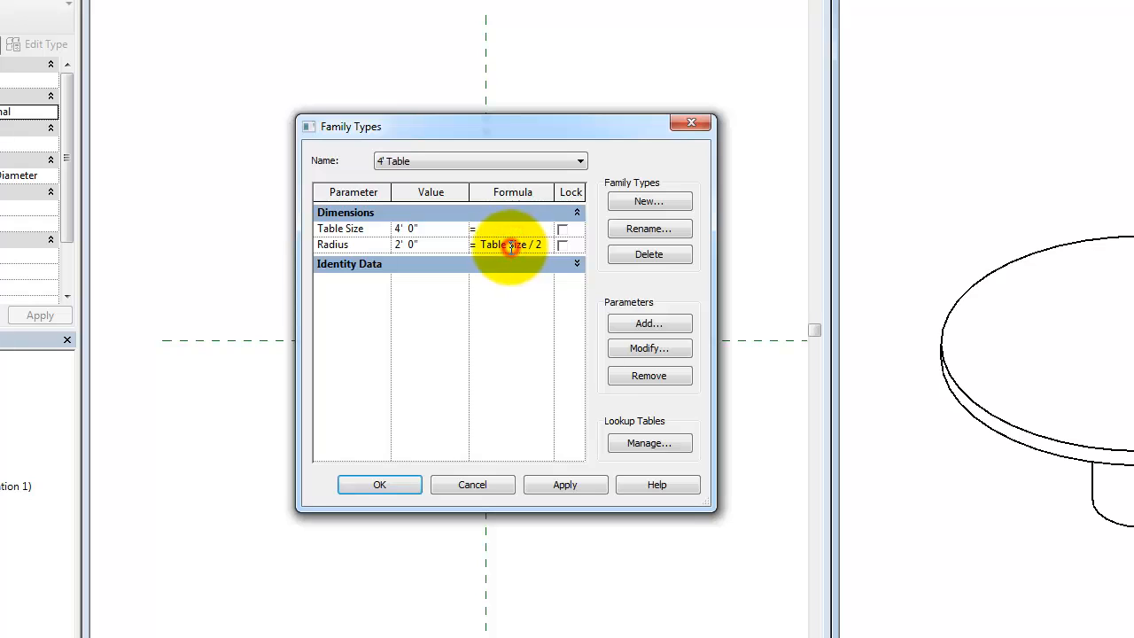
type("s")
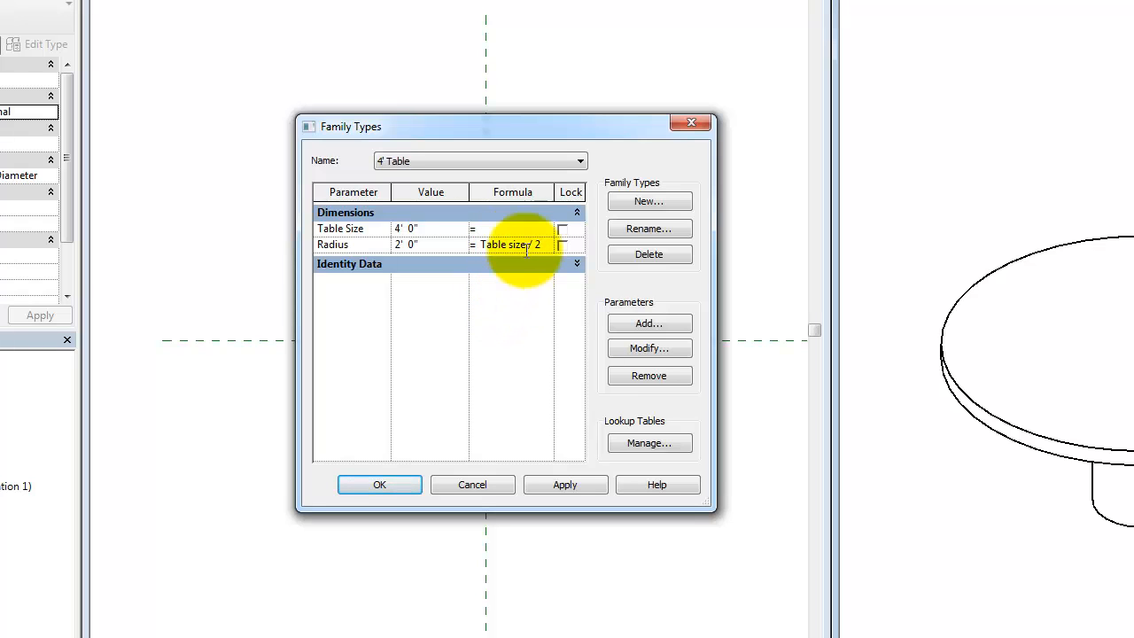
left_click(567, 485)
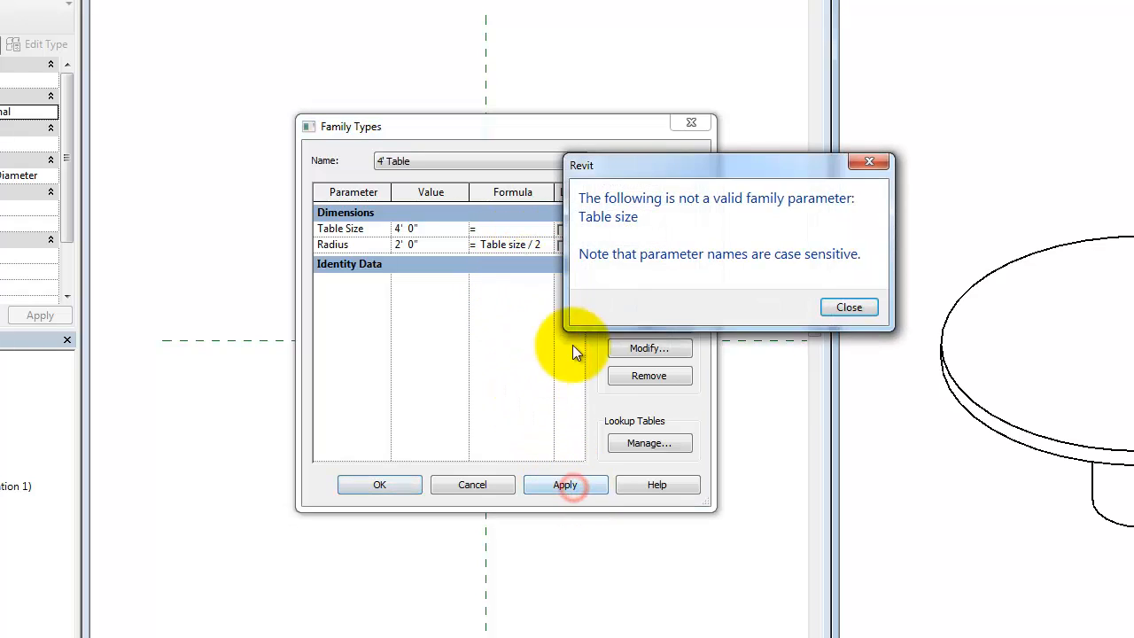
left_click_drag(742, 161, 528, 225)
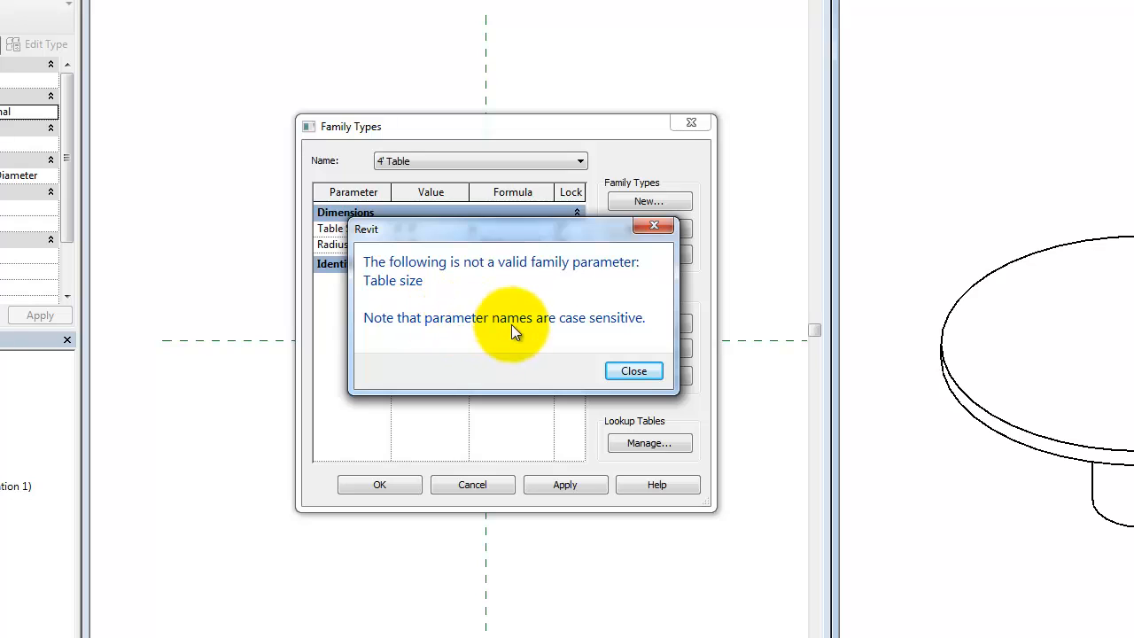
left_click(625, 370)
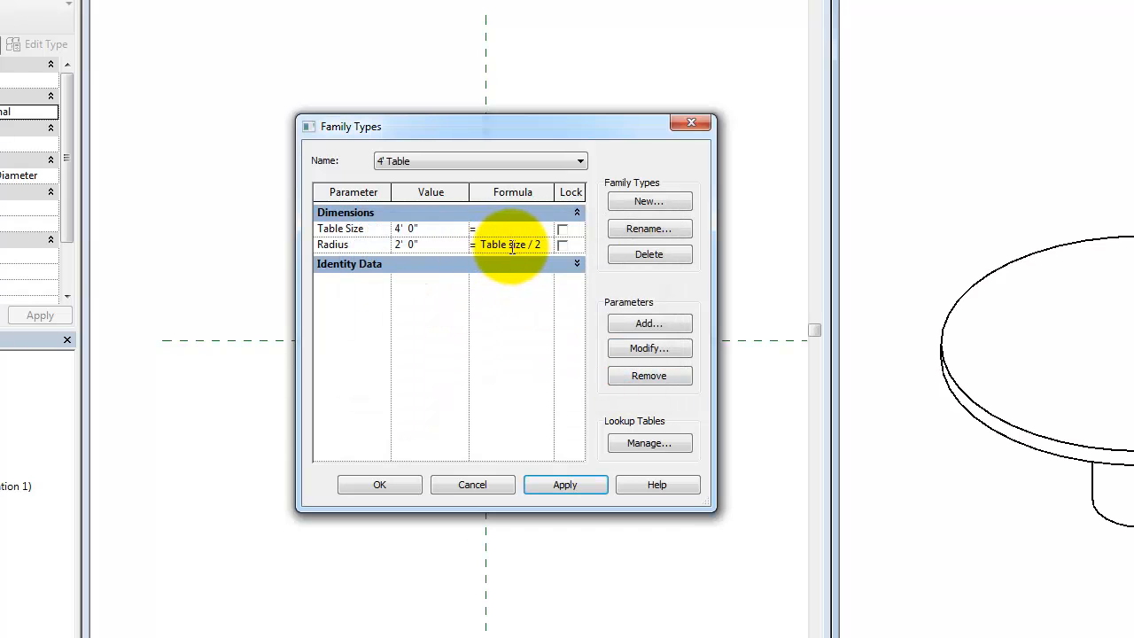
Correct the Radius formula to Table Size / 2 with a capital S and apply it
left_click_drag(509, 245, 514, 246)
type("S")
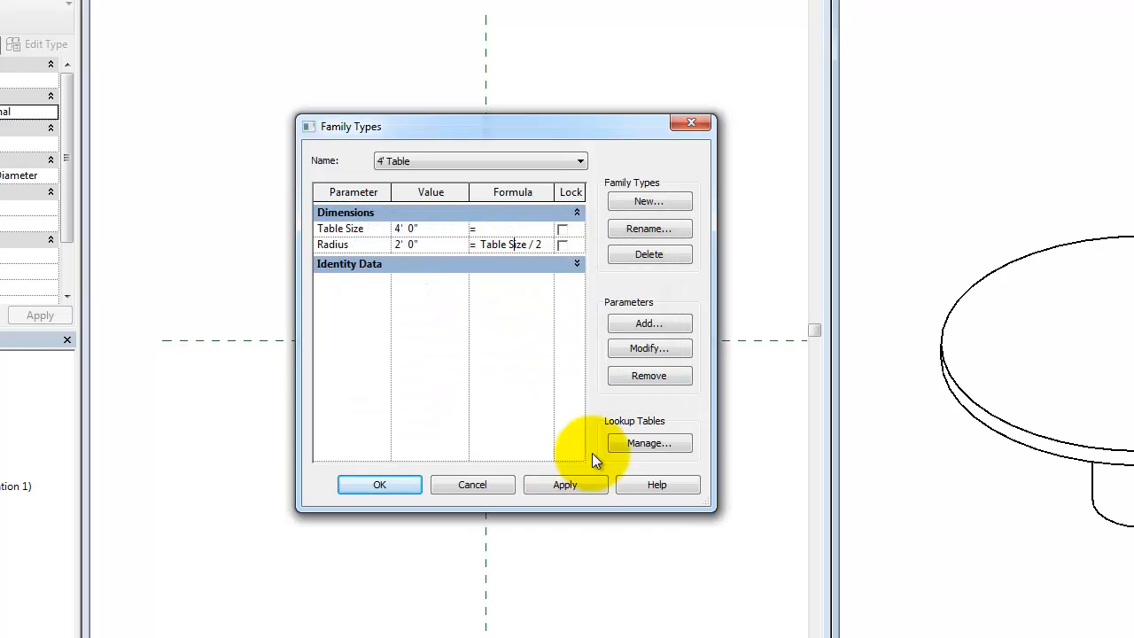
left_click(578, 486)
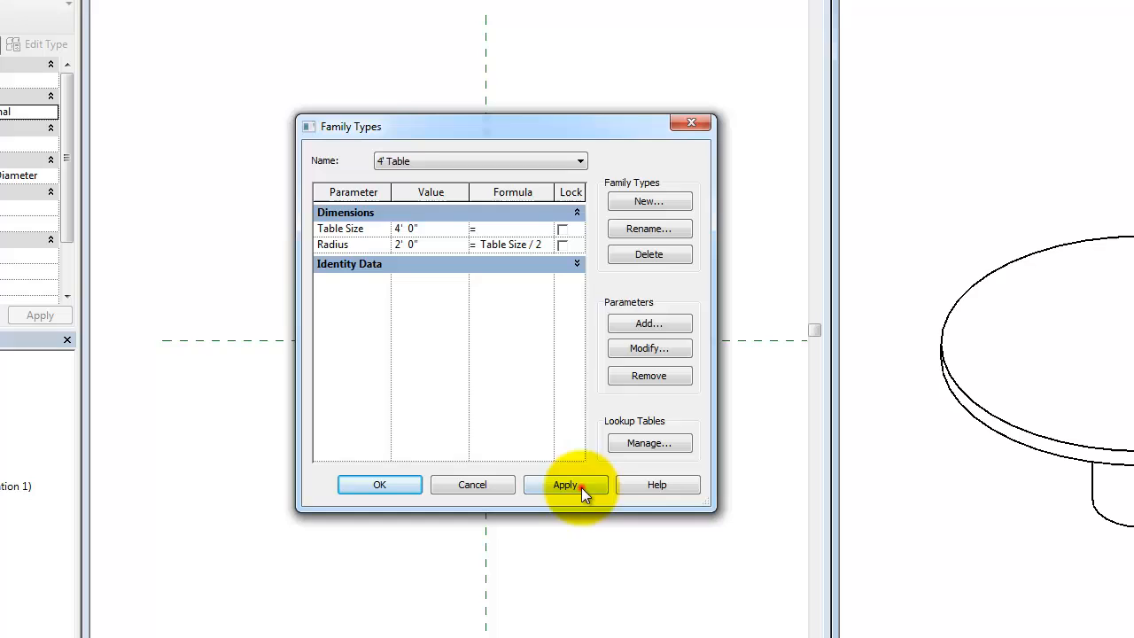
Test the formula by applying a Table Size of 6'
left_click(444, 229)
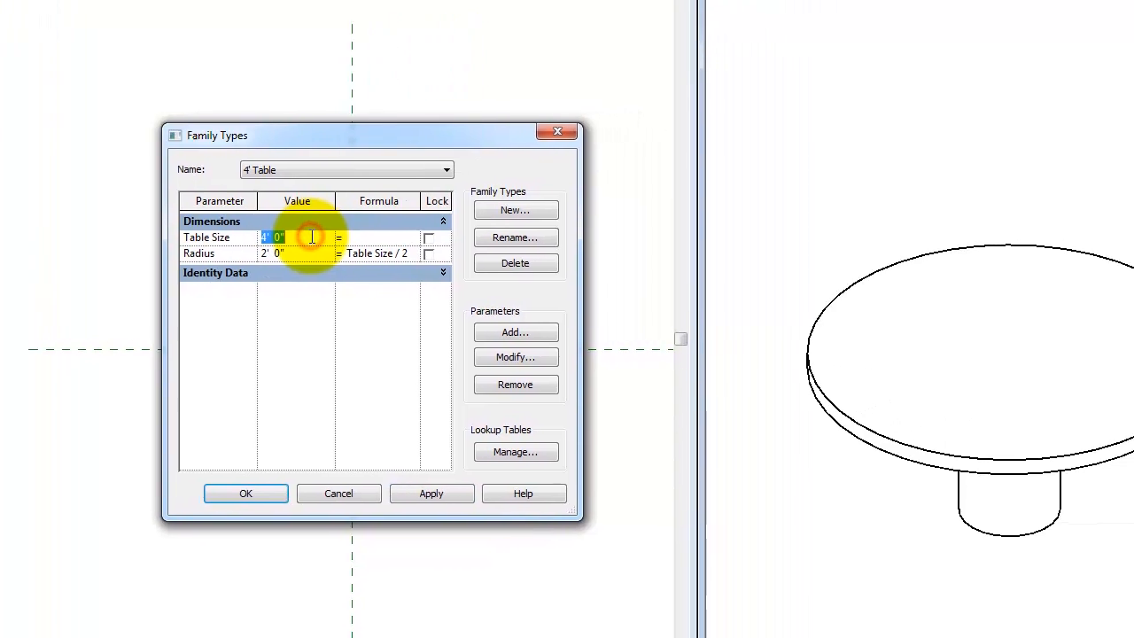
type("6")
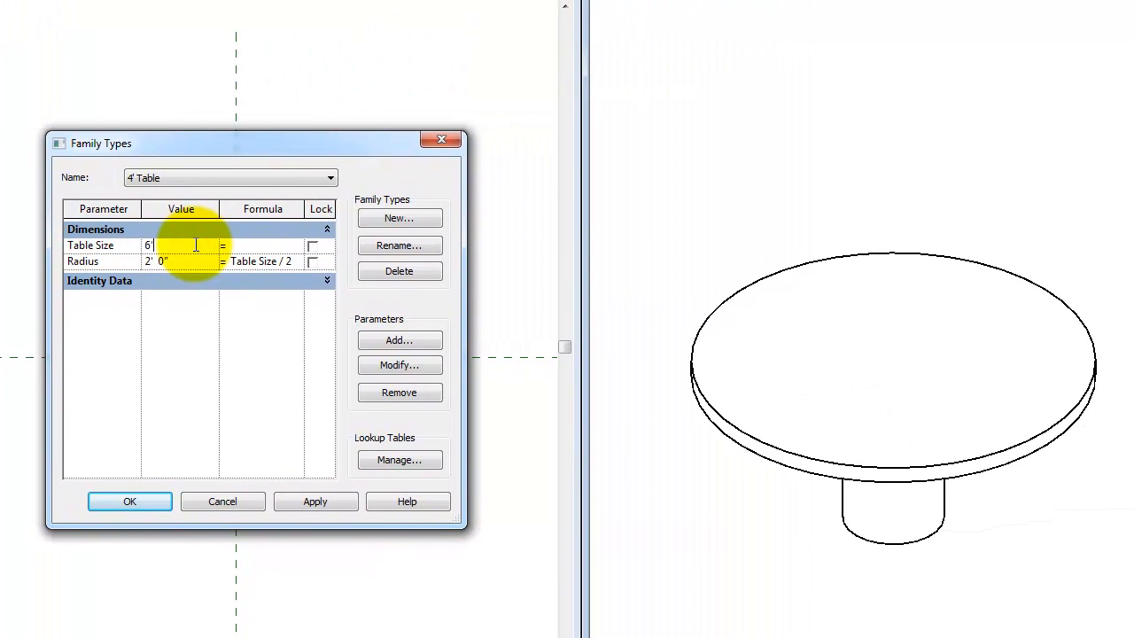
left_click(301, 499)
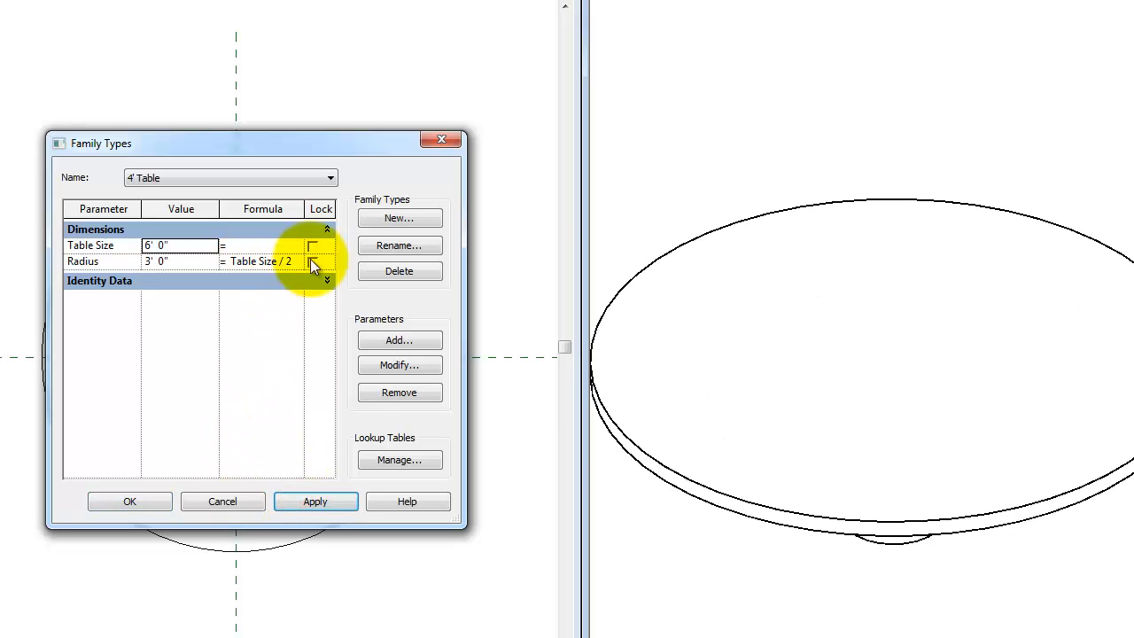
Set the Radius value to 2' for the 4' Table type and accept the family type settings
left_click(183, 263)
type("2")
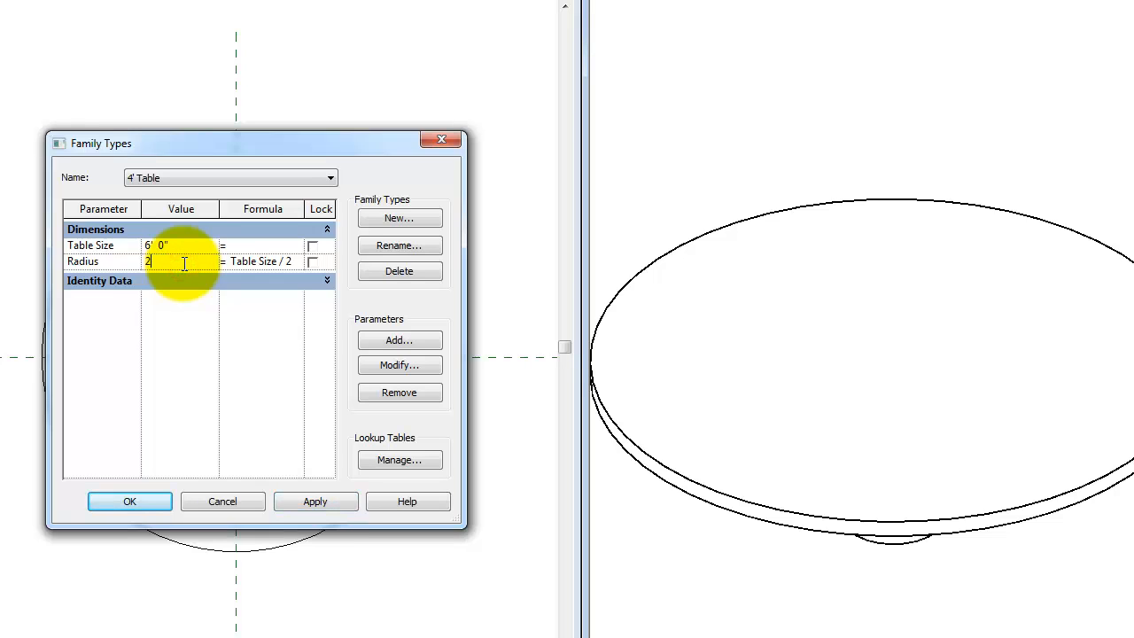
key("Tab")
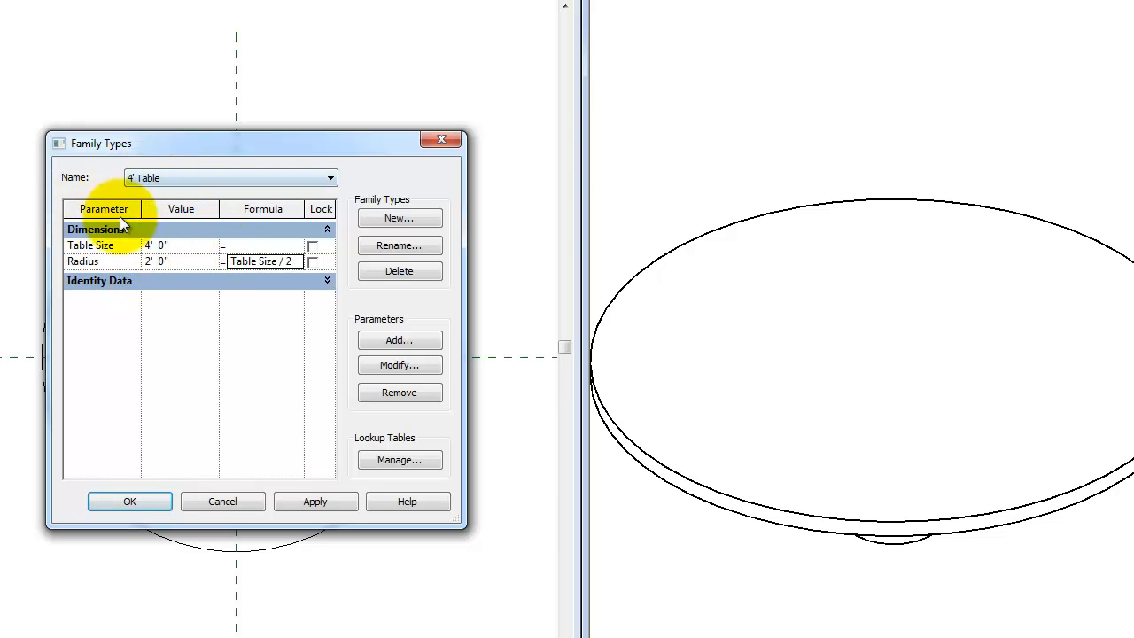
left_click(130, 502)
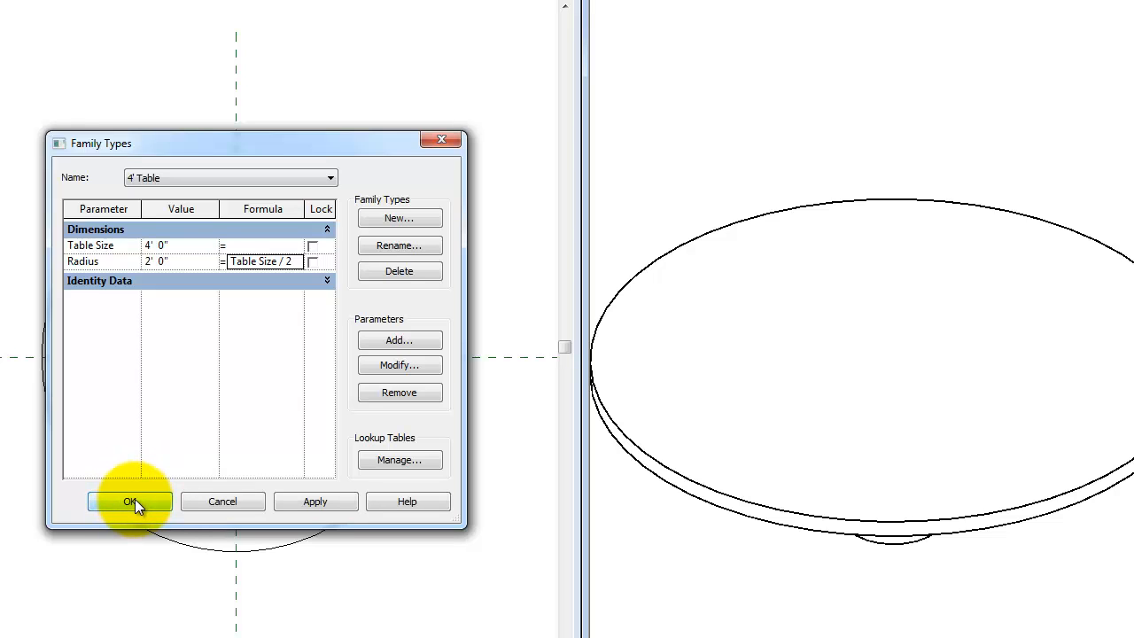
left_click(137, 500)
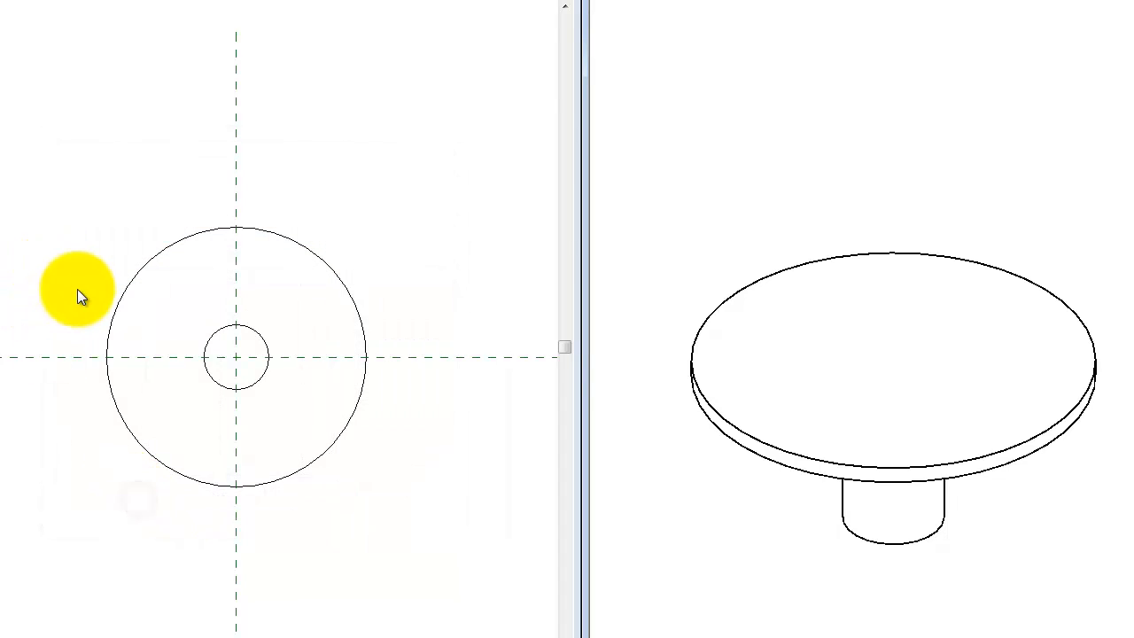
Start placing a component and load the Chair-Breuer family from the Seating folder of the Furniture library
scroll(215, 335, "down", 2)
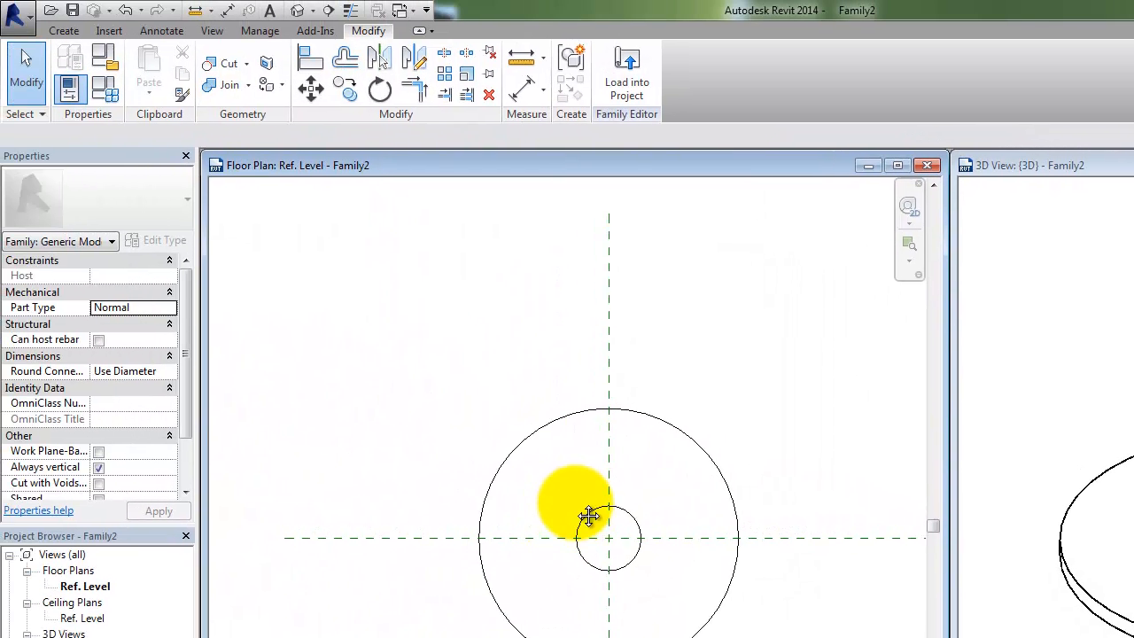
middle_click_drag(589, 516, 597, 486)
left_click(454, 356)
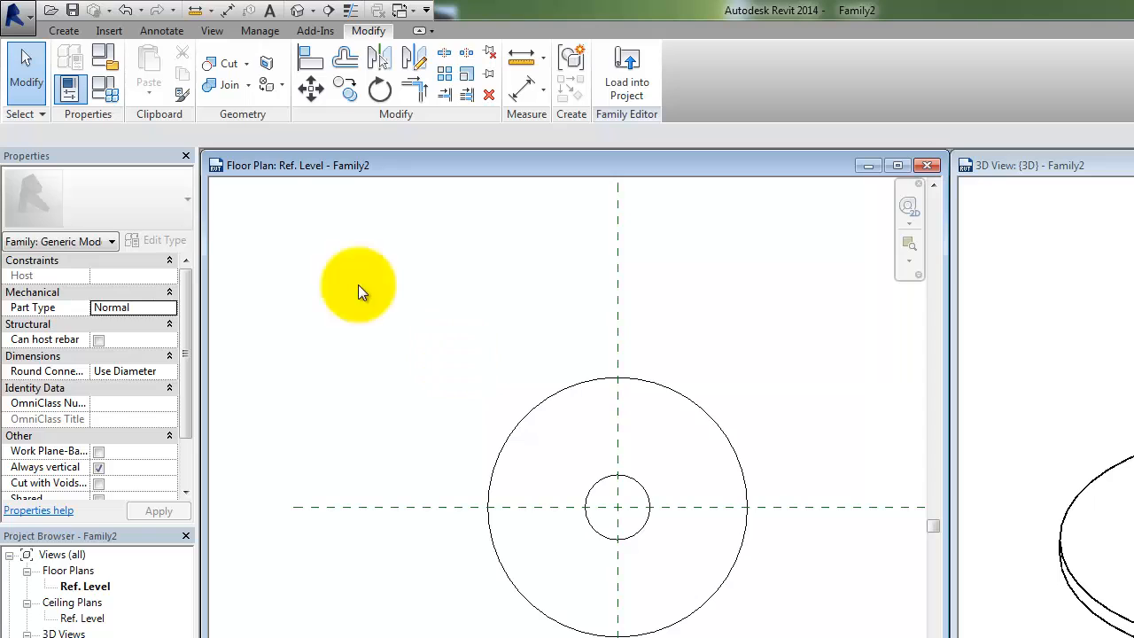
left_click(64, 31)
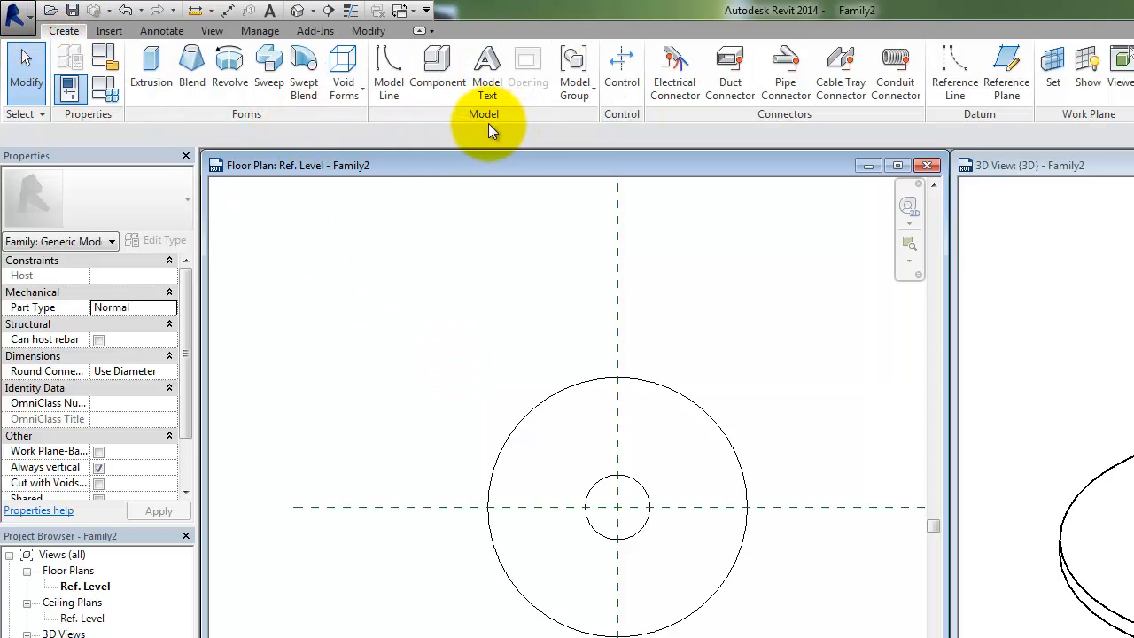
left_click(445, 83)
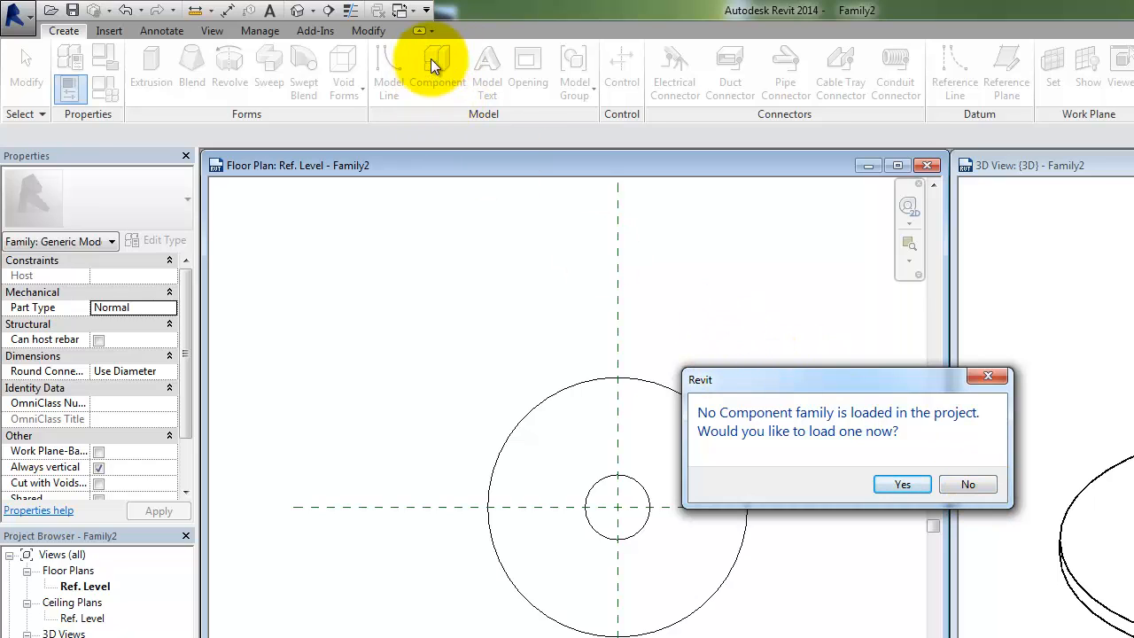
left_click_drag(748, 385, 661, 385)
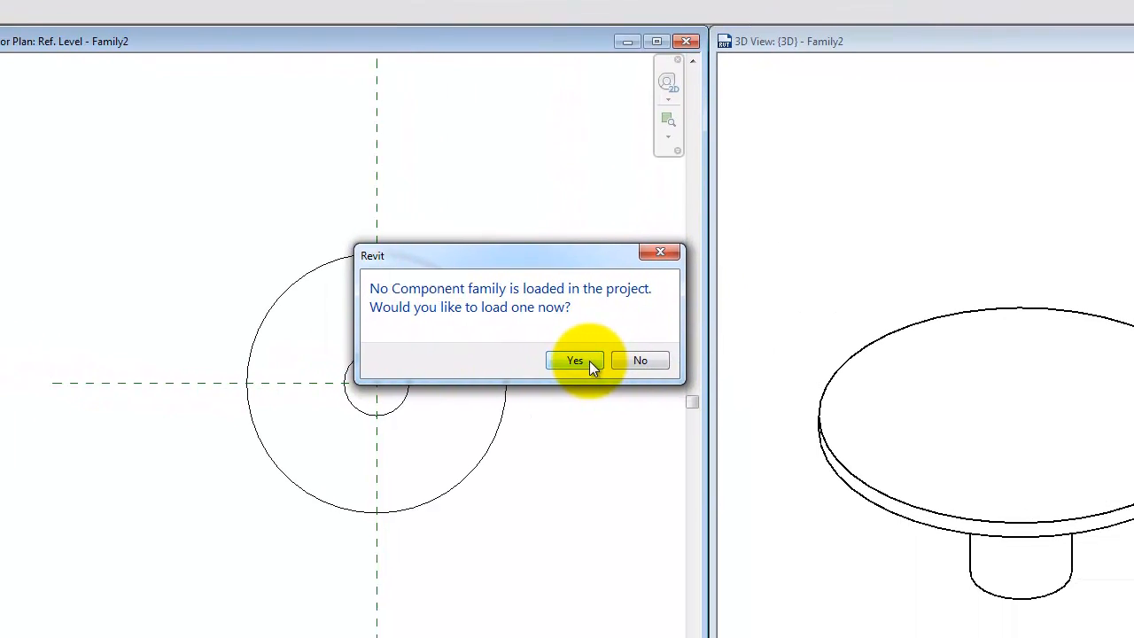
left_click(585, 361)
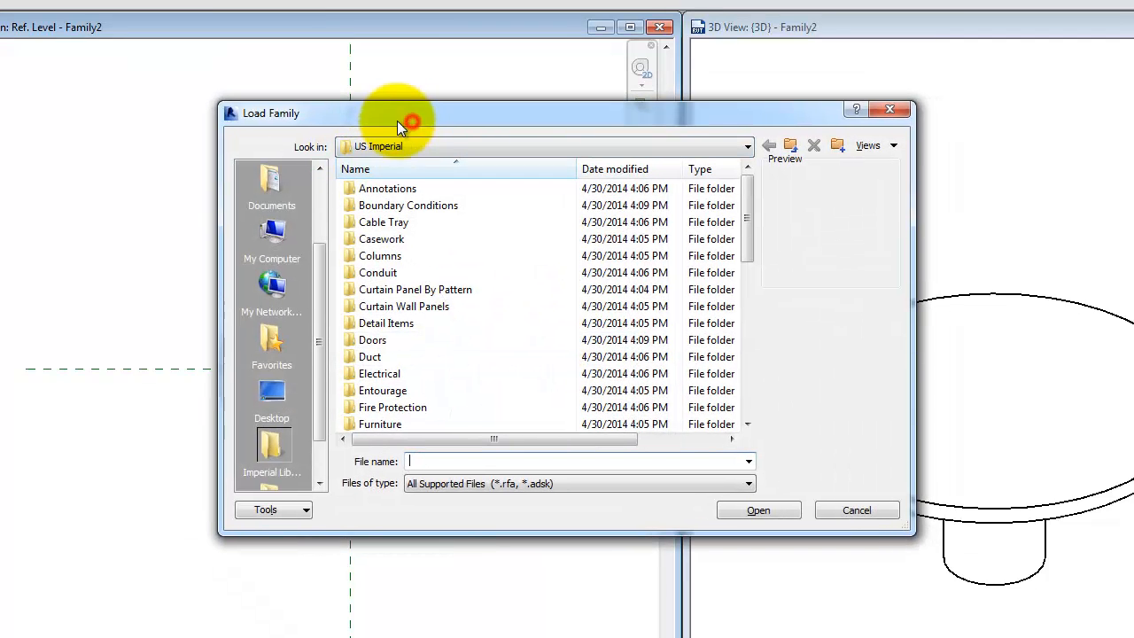
left_click(359, 320)
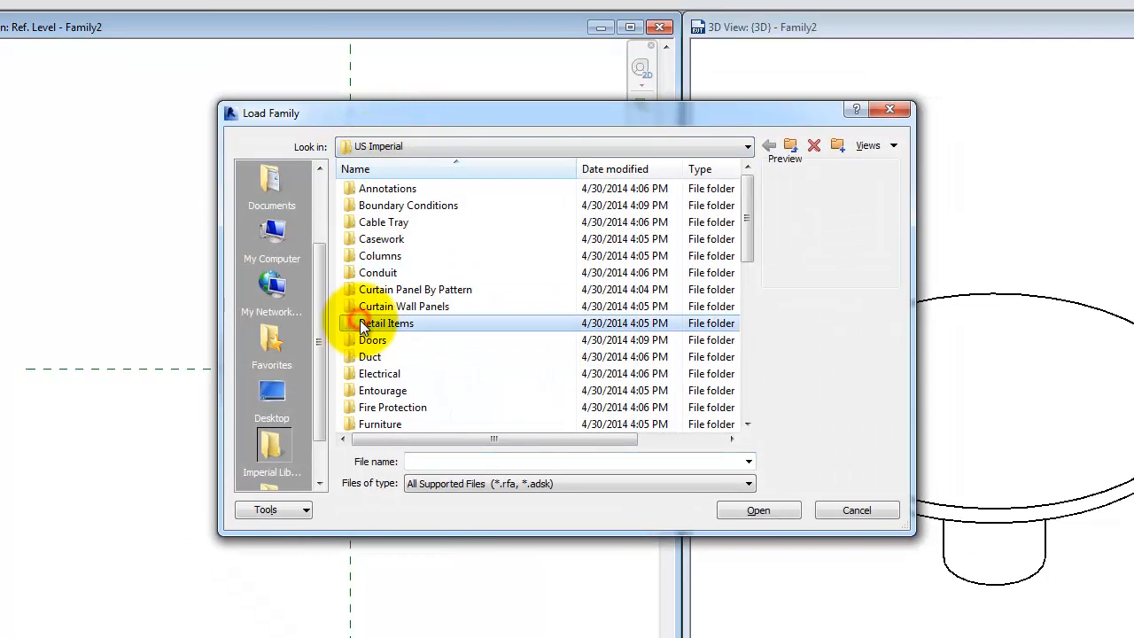
scroll(359, 320, "down", 1)
double_click(376, 373)
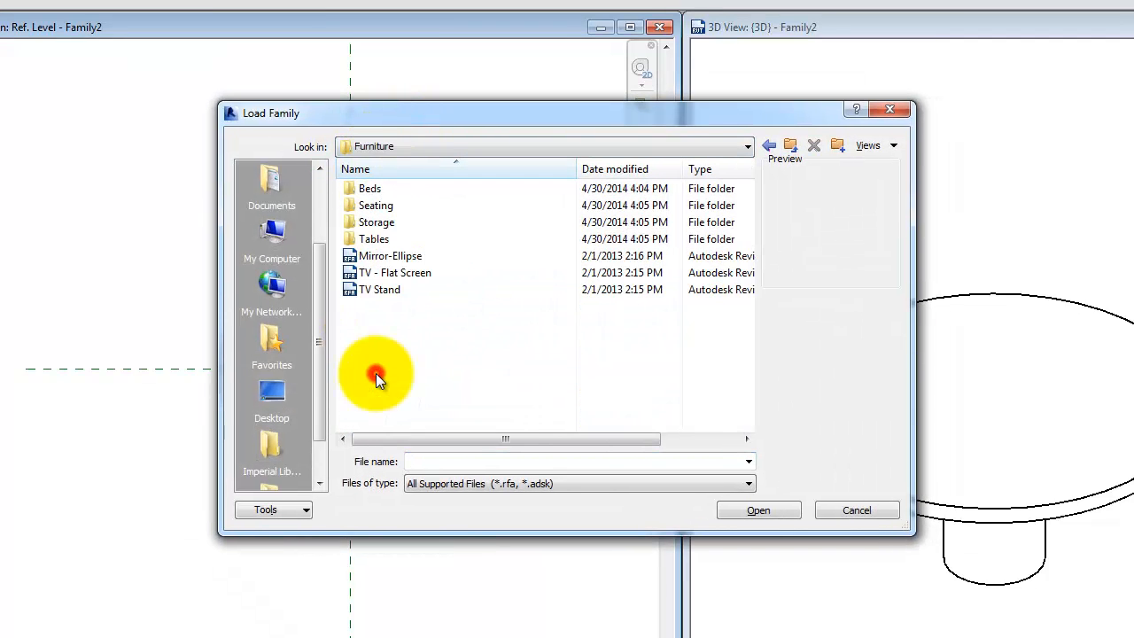
double_click(381, 206)
left_click(408, 207)
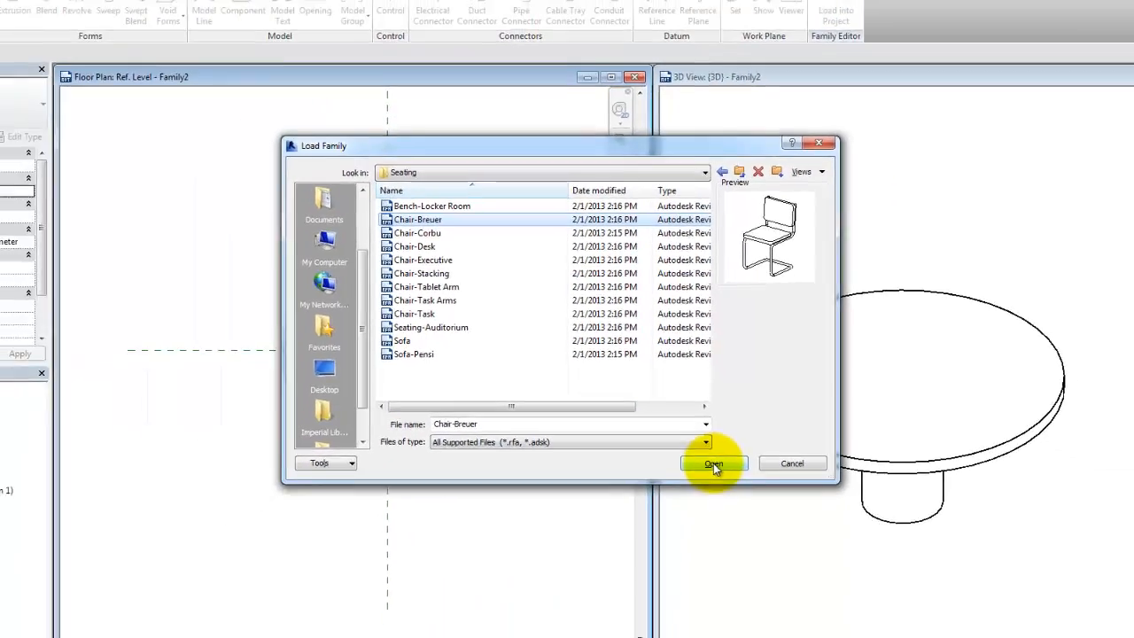
left_click(748, 510)
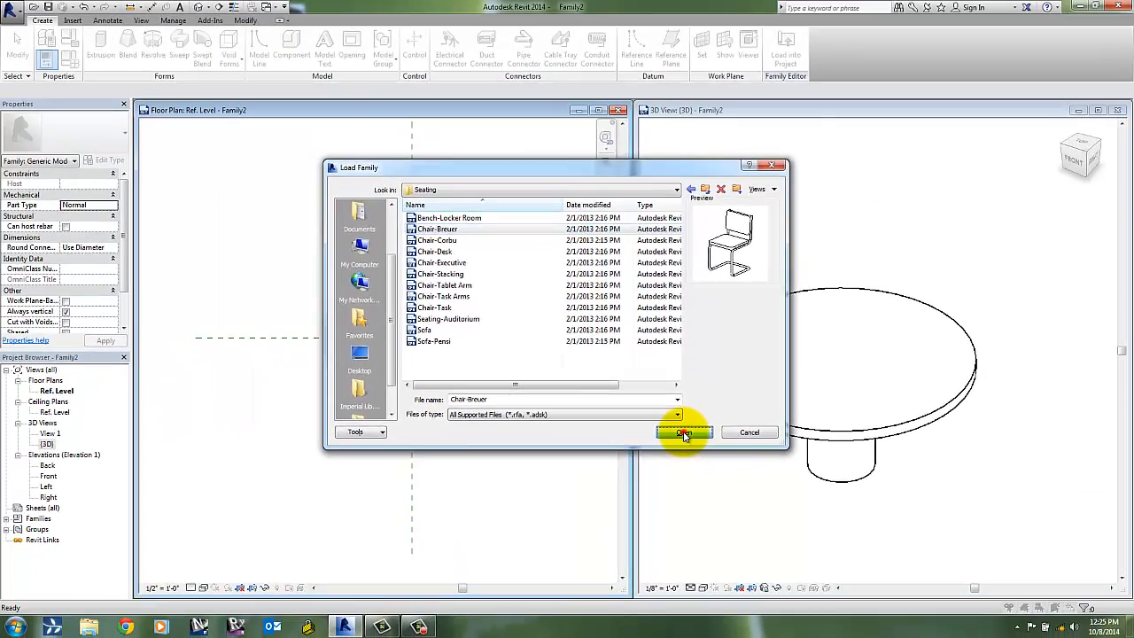
Place one Chair-Breuer in the floor plan below and left of the table, about 3' 0" and 1' 4" from the centre reference planes
left_click(416, 285)
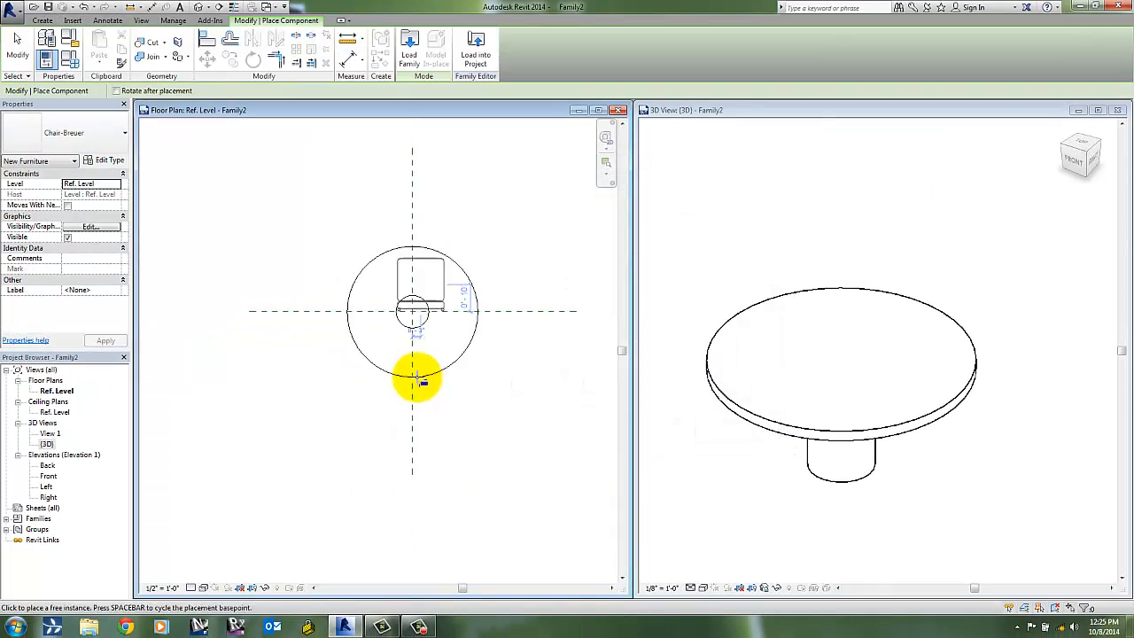
left_click(361, 416)
key("Escape")
key("Escape")
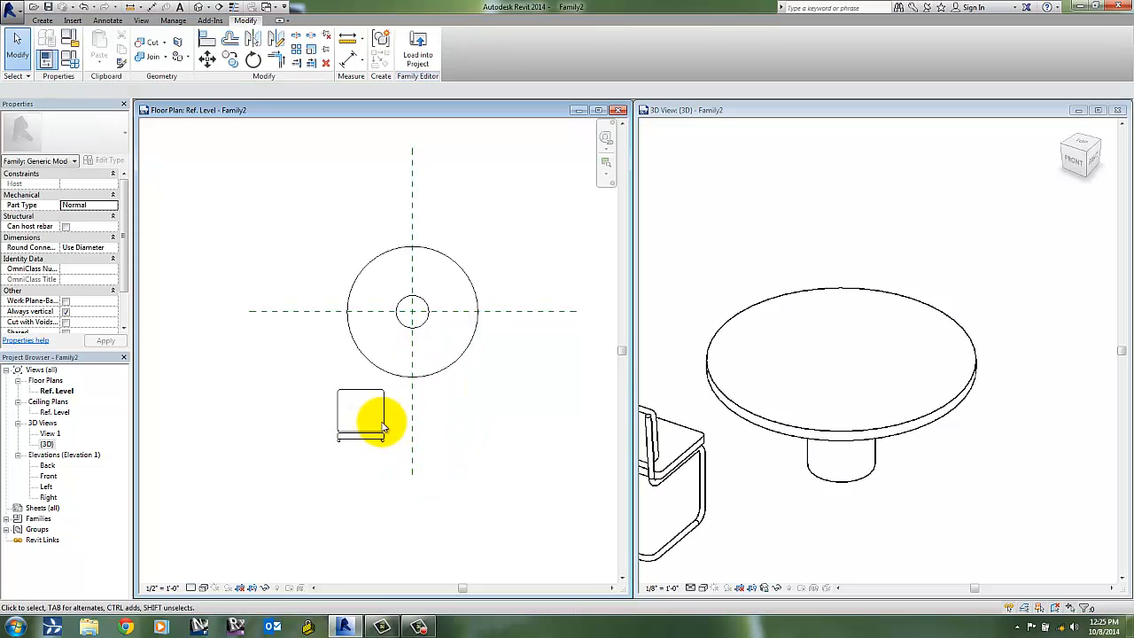
Align the chair's centreline to the Center (Left/Right) reference plane in the floor plan
scroll(384, 425, "down", 2)
middle_click_drag(407, 425, 442, 411)
scroll(442, 410, "up", 1)
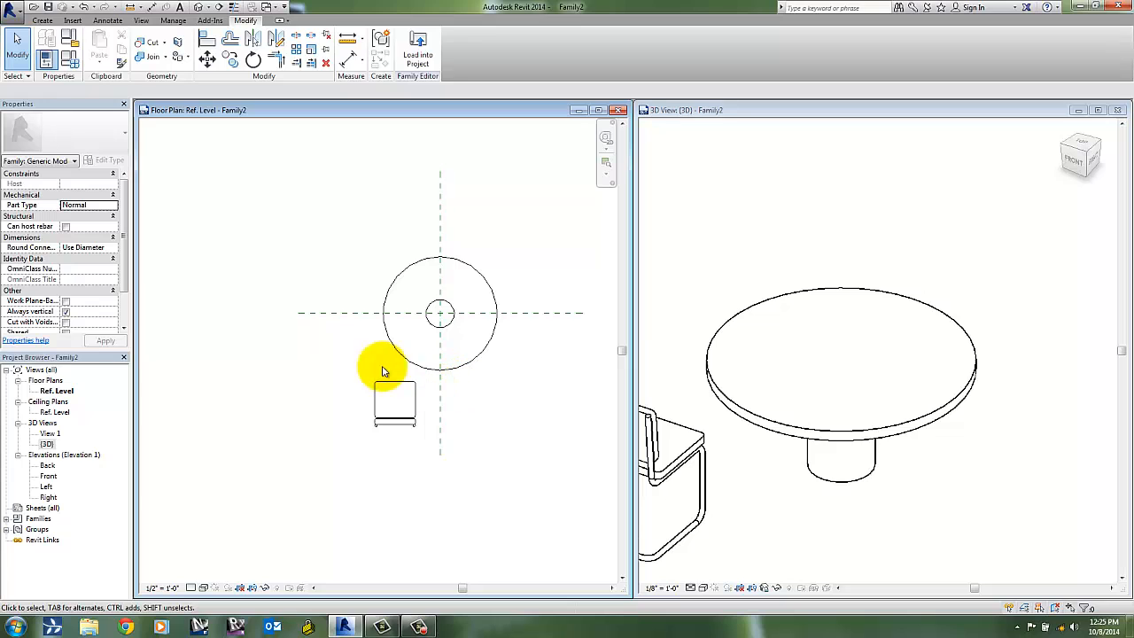
left_click(426, 393)
scroll(424, 404, "up", 1)
left_click(425, 397)
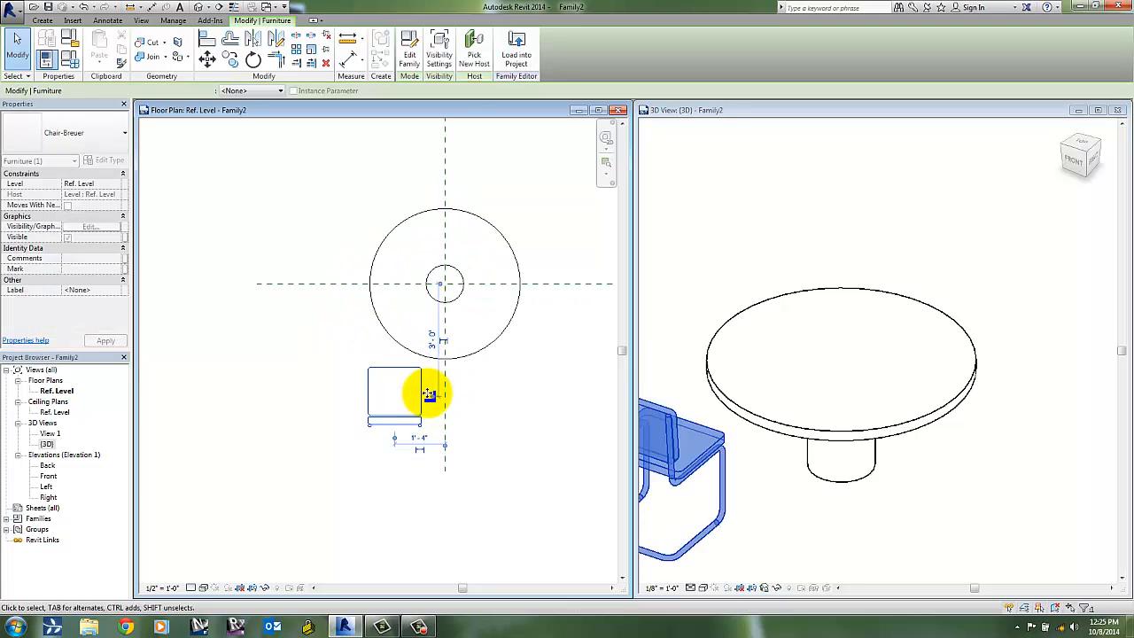
left_click(478, 380)
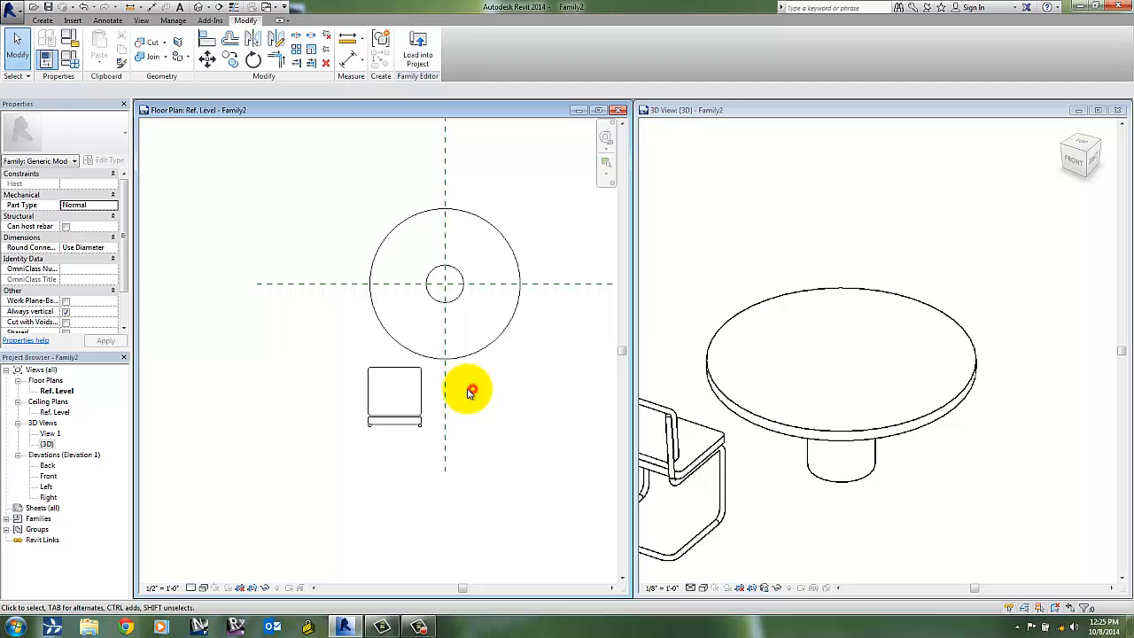
key("a")
key("l")
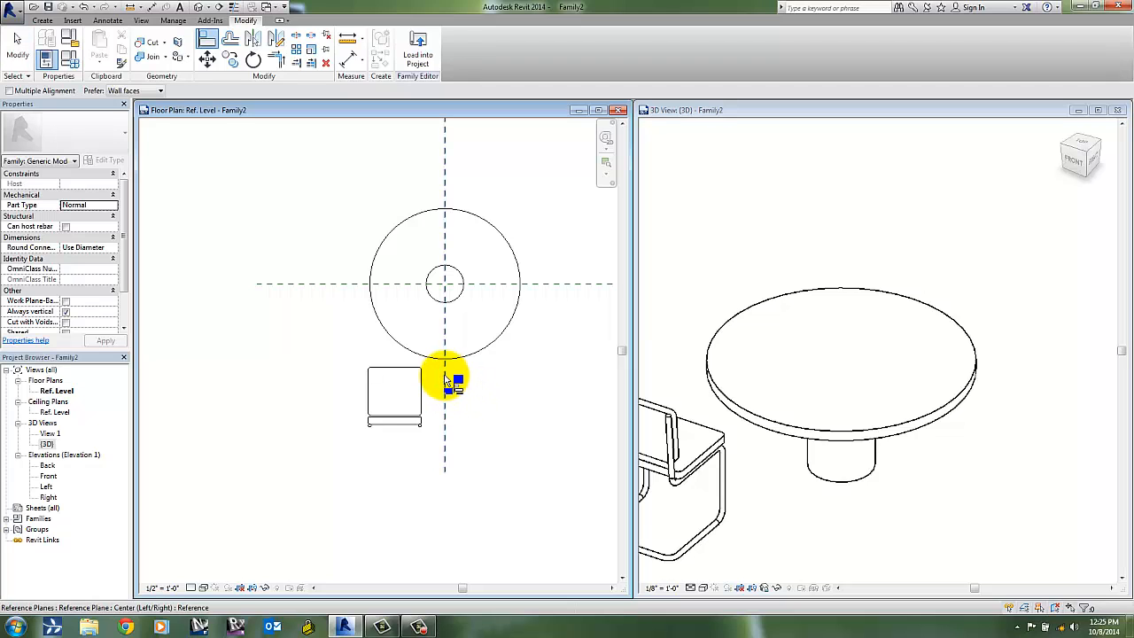
left_click(445, 379)
left_click(396, 390)
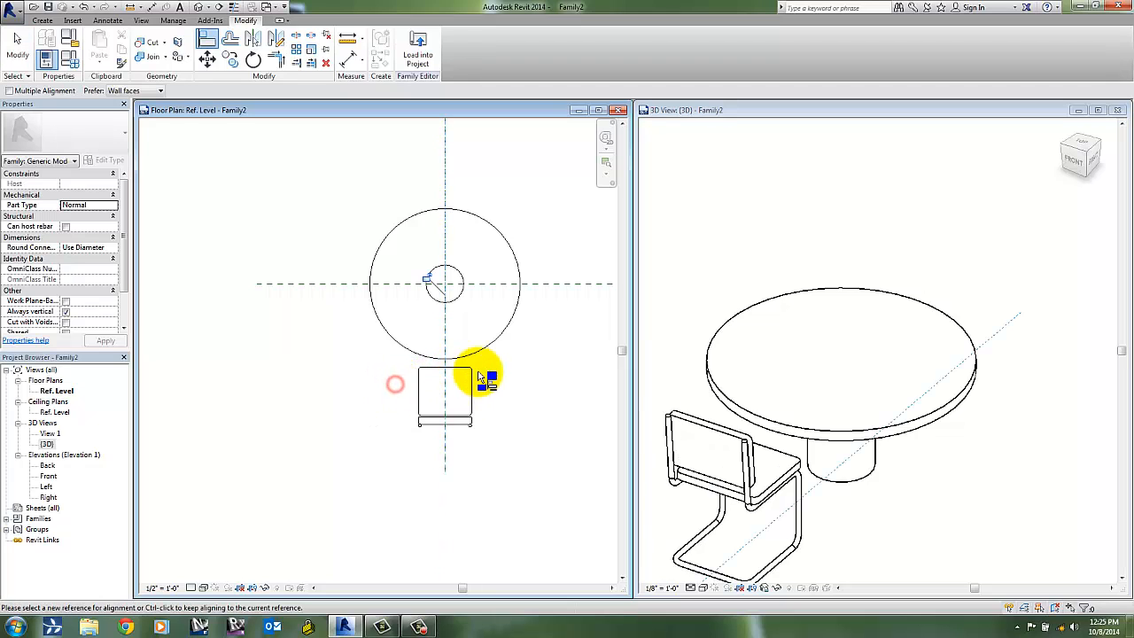
key("Escape")
key("Escape")
Nudge the chair toward the table until it sits about 2' 5 1/2" from the table's centre, tucked slightly under the top
left_click(460, 379)
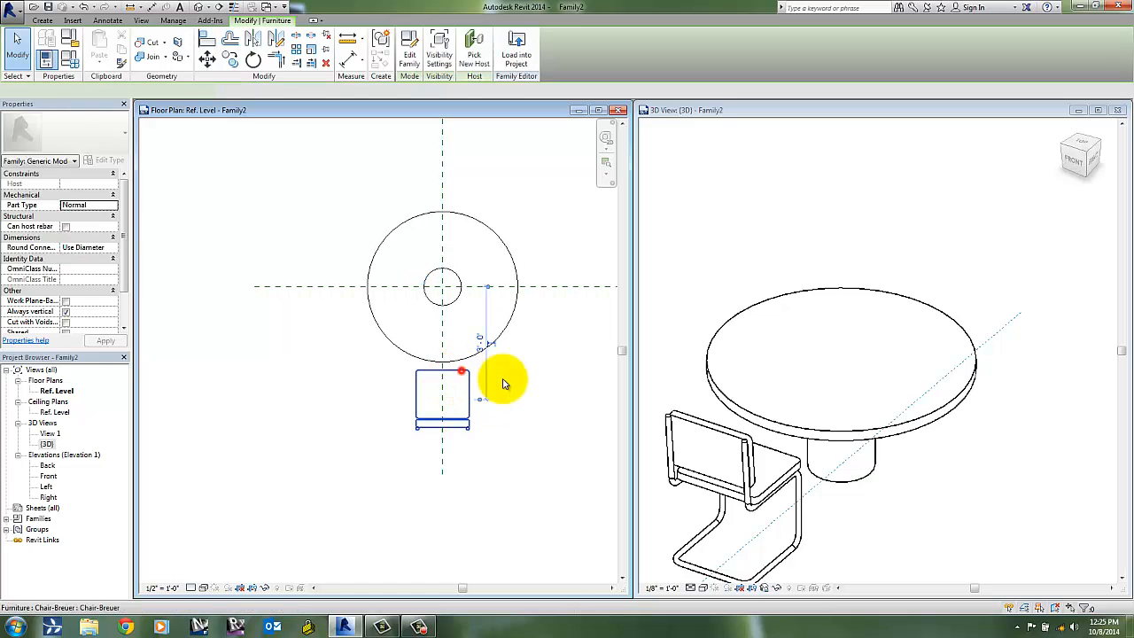
key("Up")
key("Up")
left_click(522, 390)
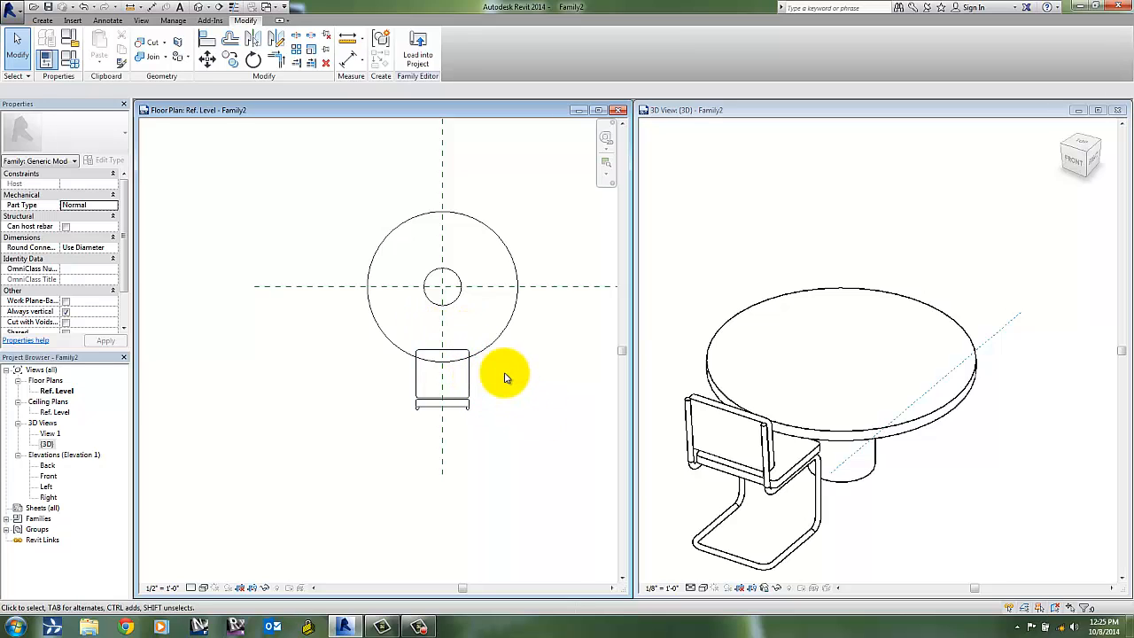
Set up a radial array of the chair with Group and Associate on and a number of 3
scroll(504, 394, "down", 2)
left_click(468, 413)
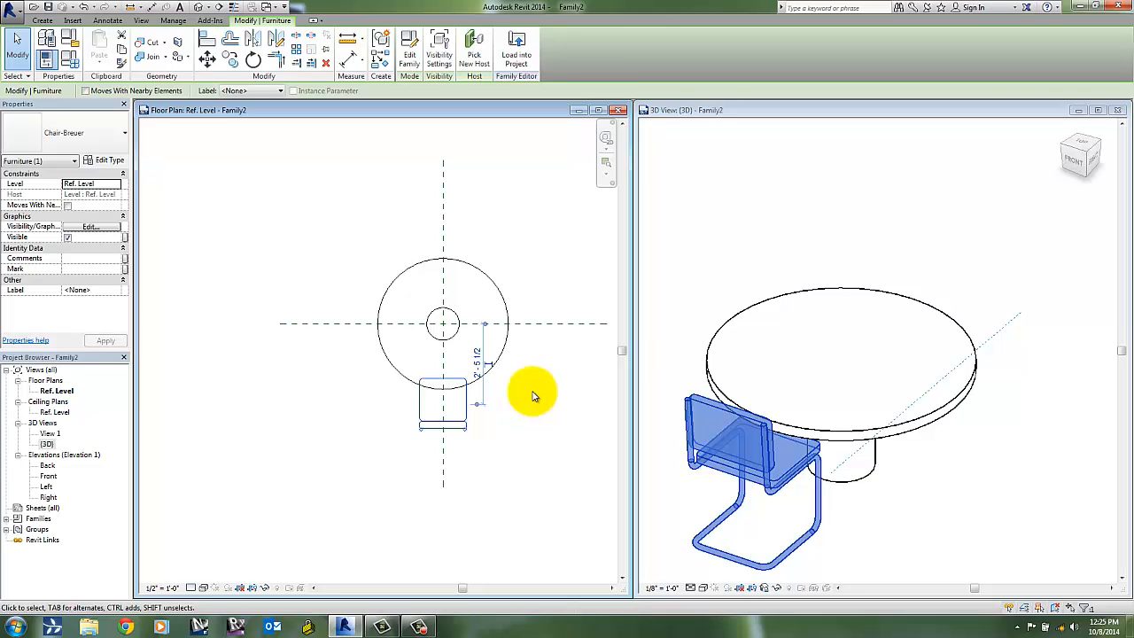
left_click(516, 391)
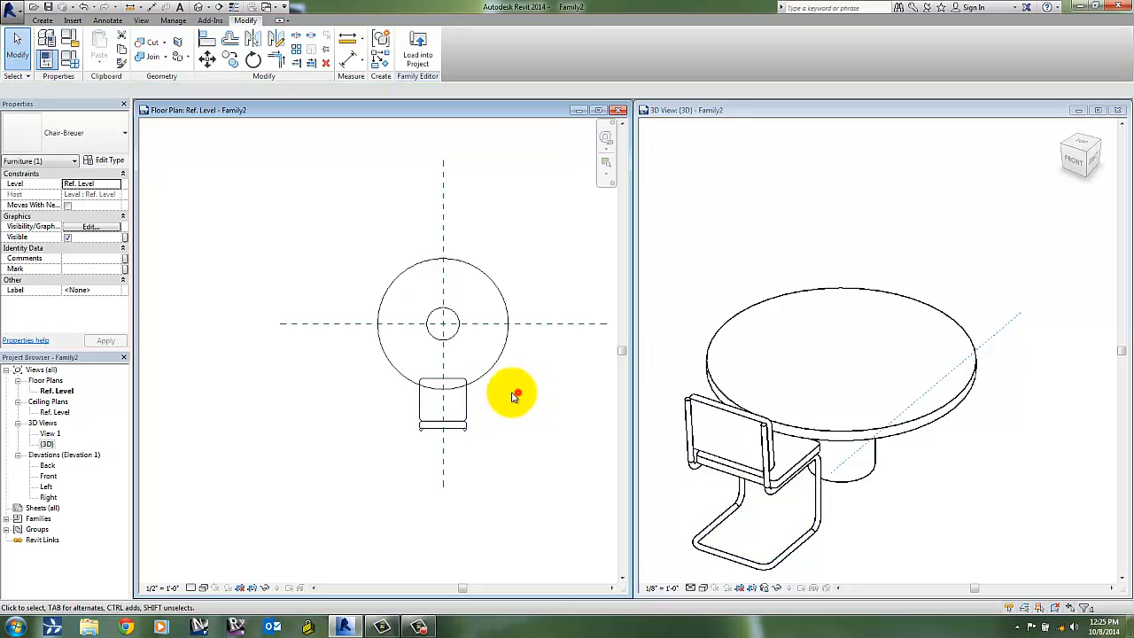
left_click(465, 395)
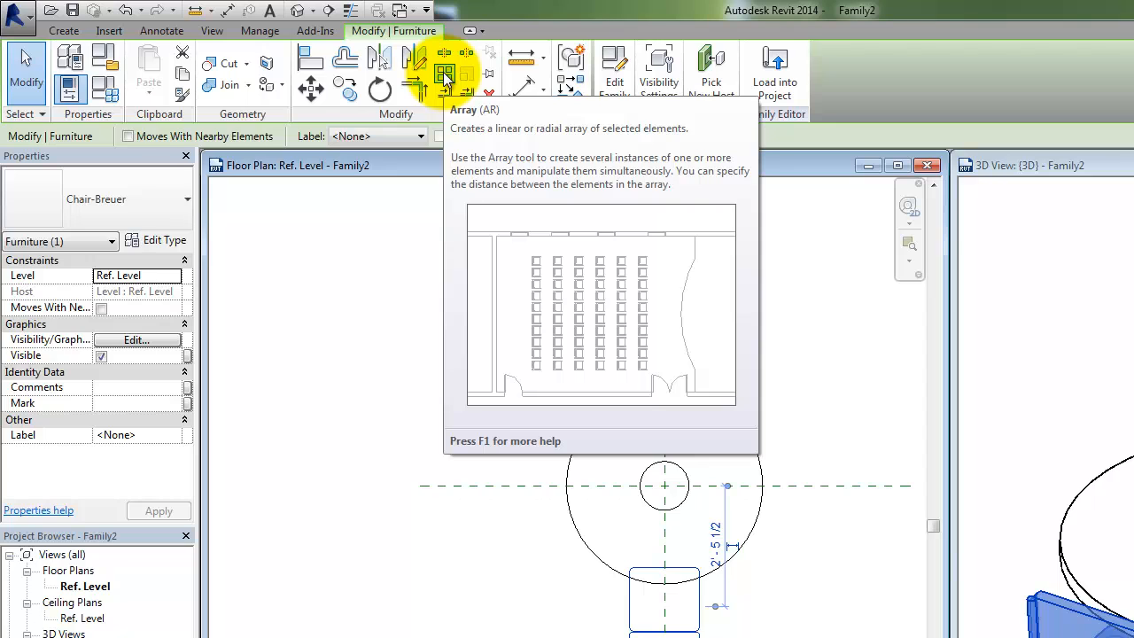
left_click(445, 78)
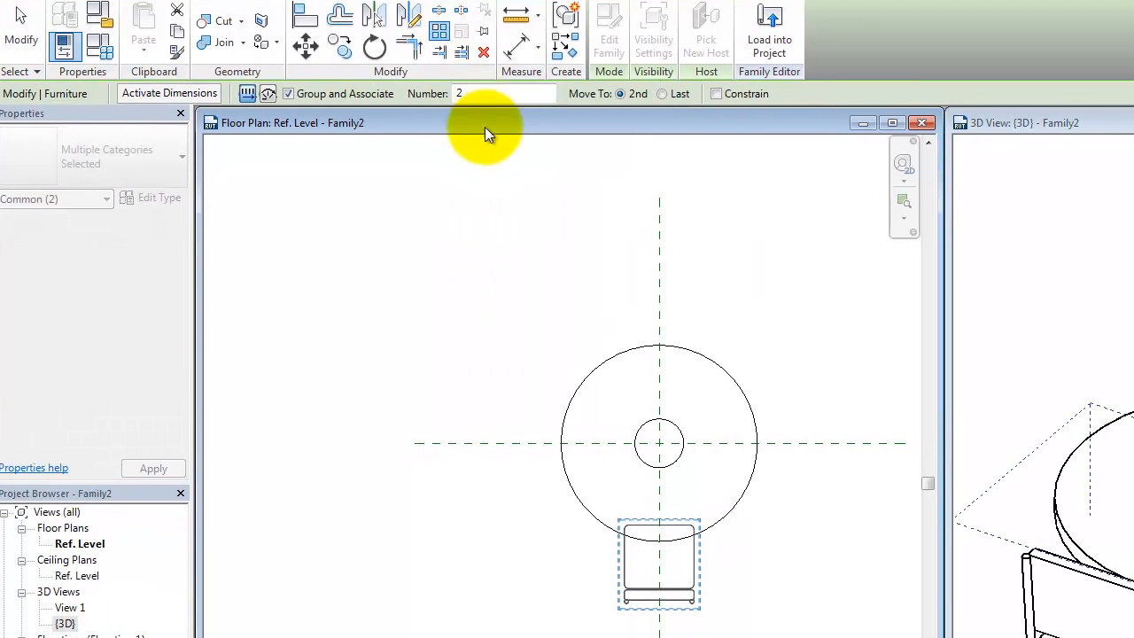
middle_click_drag(499, 145, 484, 135)
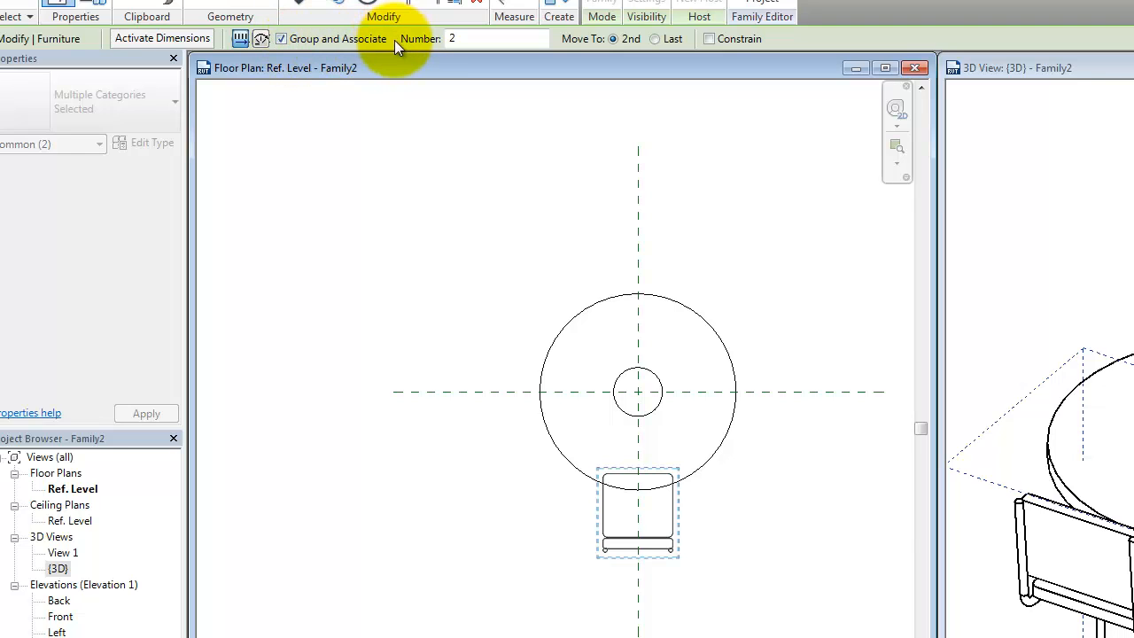
left_click(261, 39)
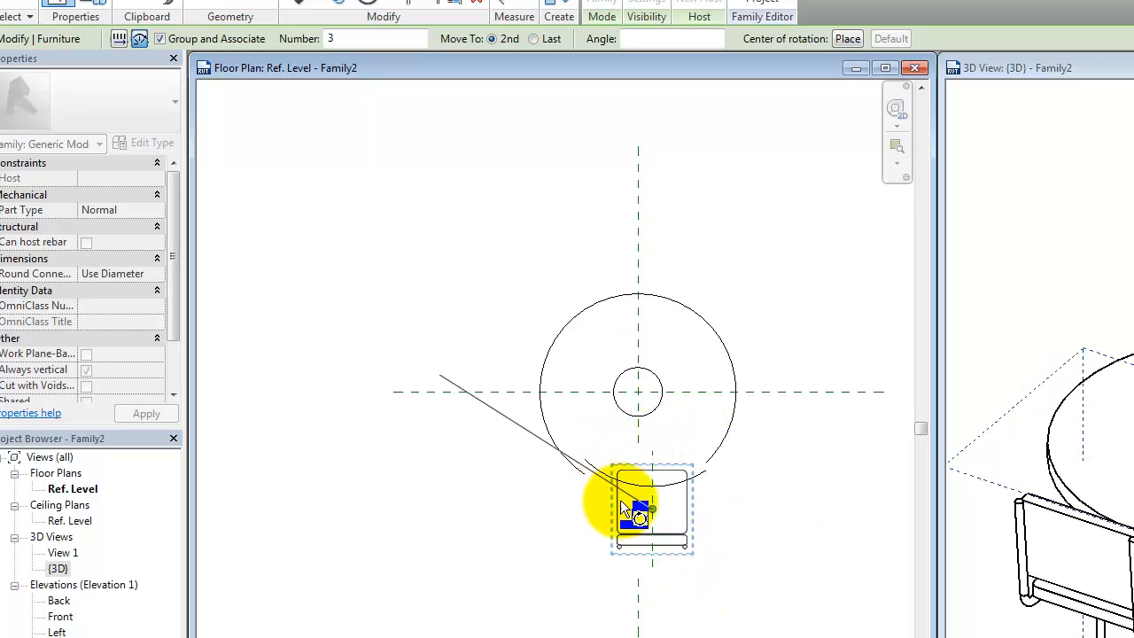
Try moving the array's centre of rotation from the chair to a free point on the tabletop
scroll(655, 508, "up", 1)
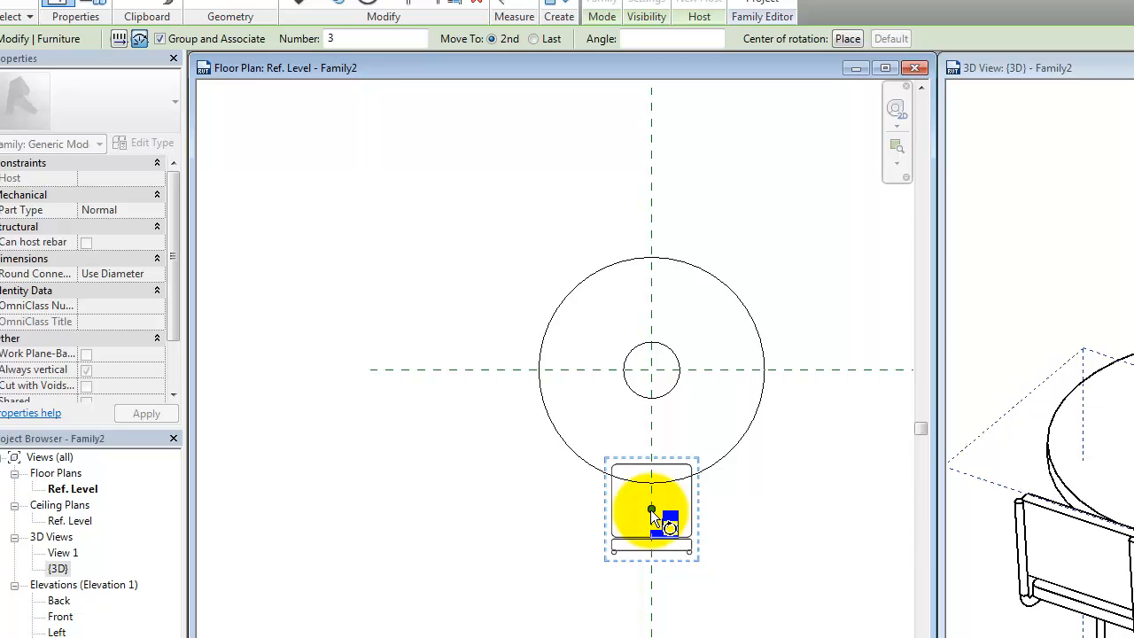
left_click(742, 275)
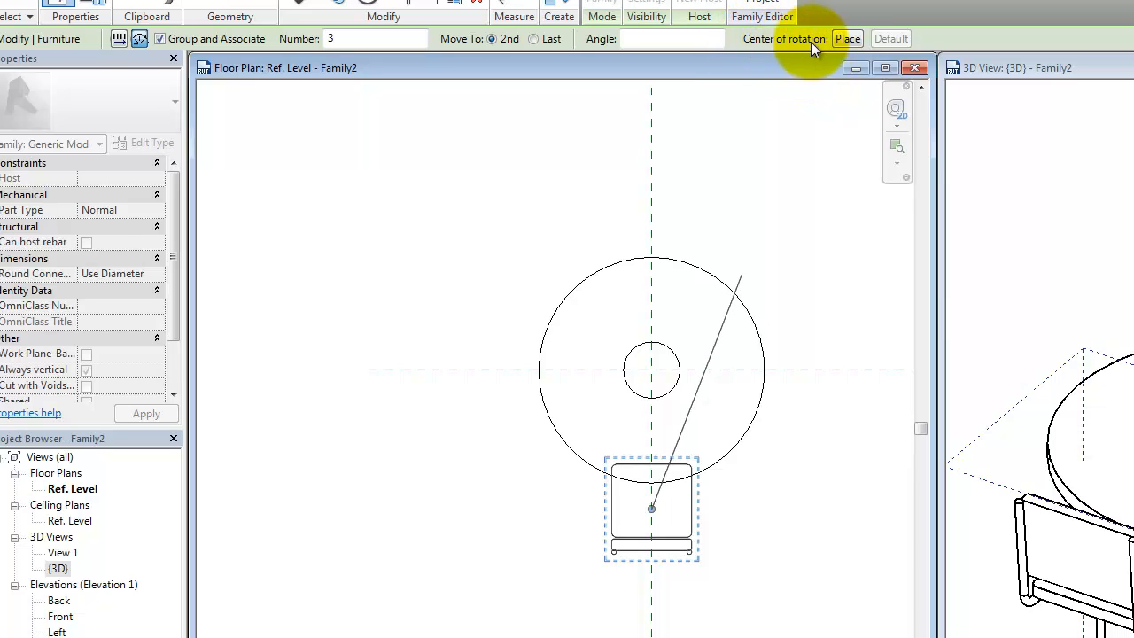
left_click(846, 39)
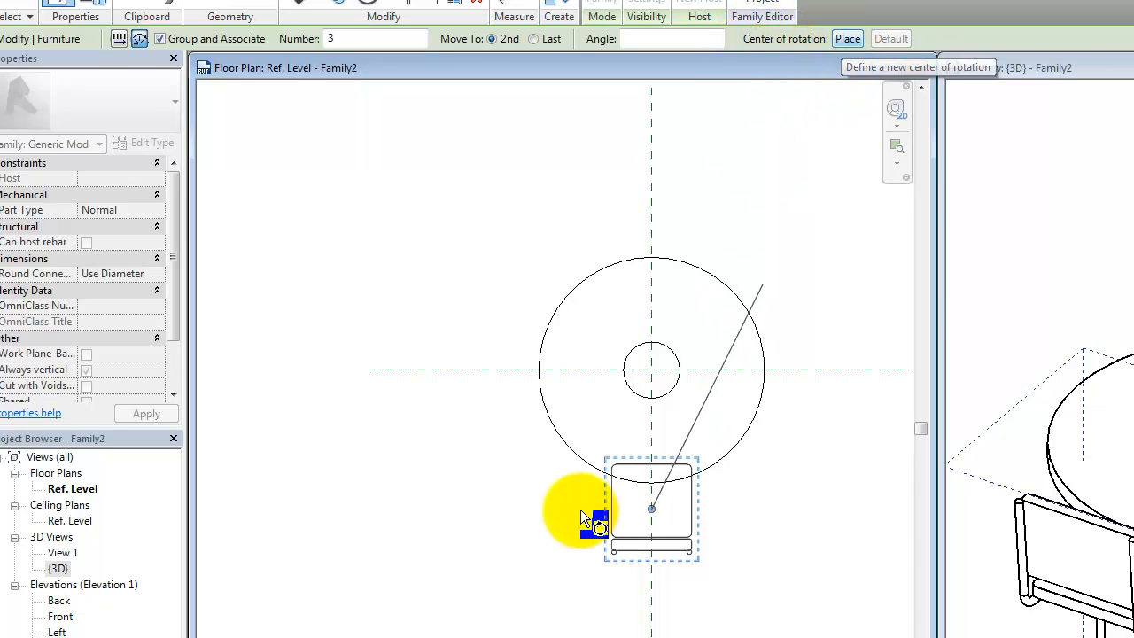
left_click(651, 509)
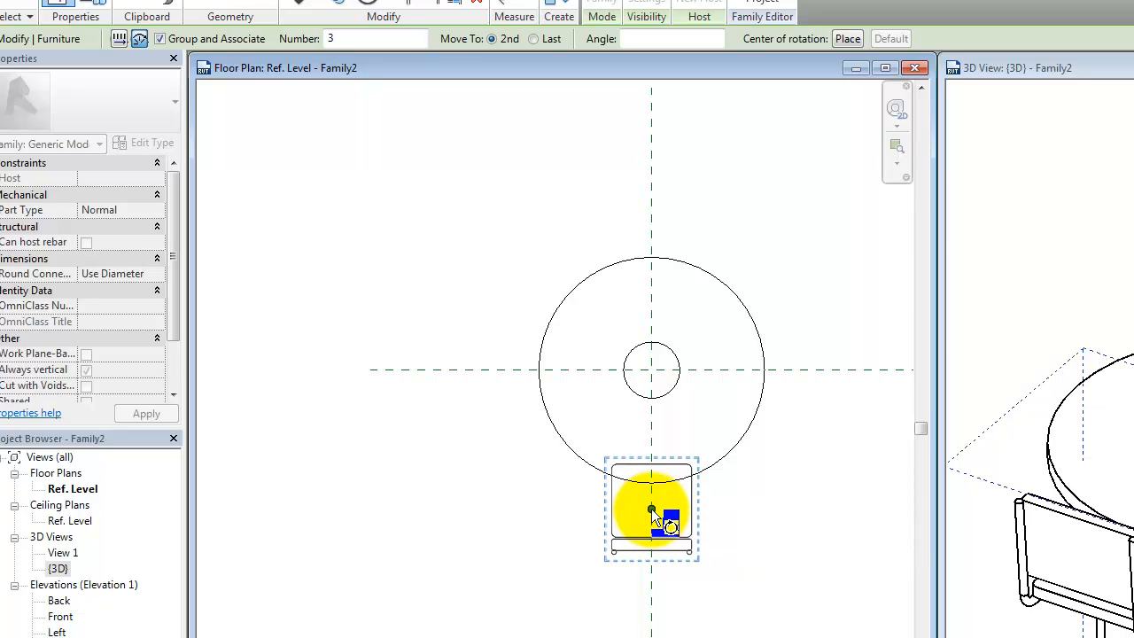
left_click(652, 508)
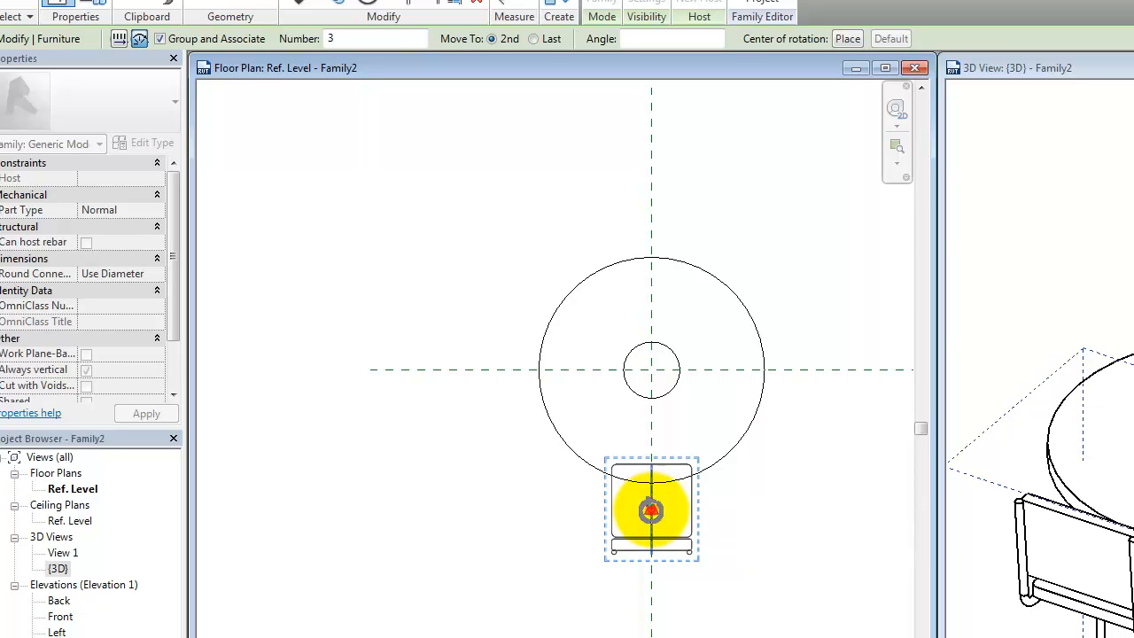
left_click(597, 402)
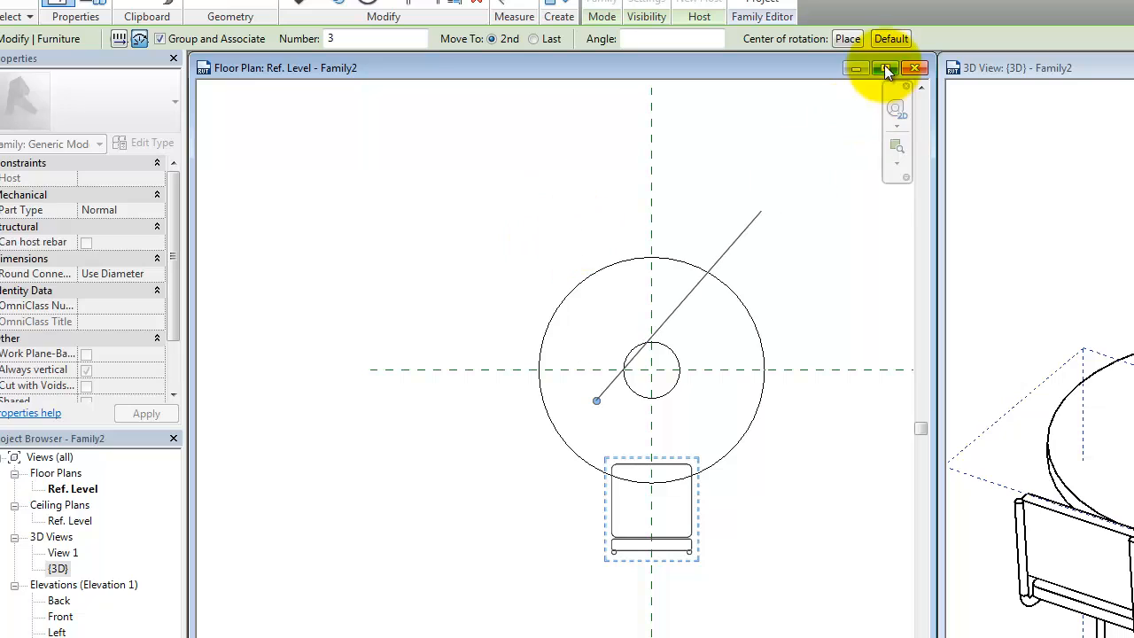
Create the radial chair array with Move To set to Last, rotating about the reference planes' intersection from the chair through about 180°
left_click(848, 39)
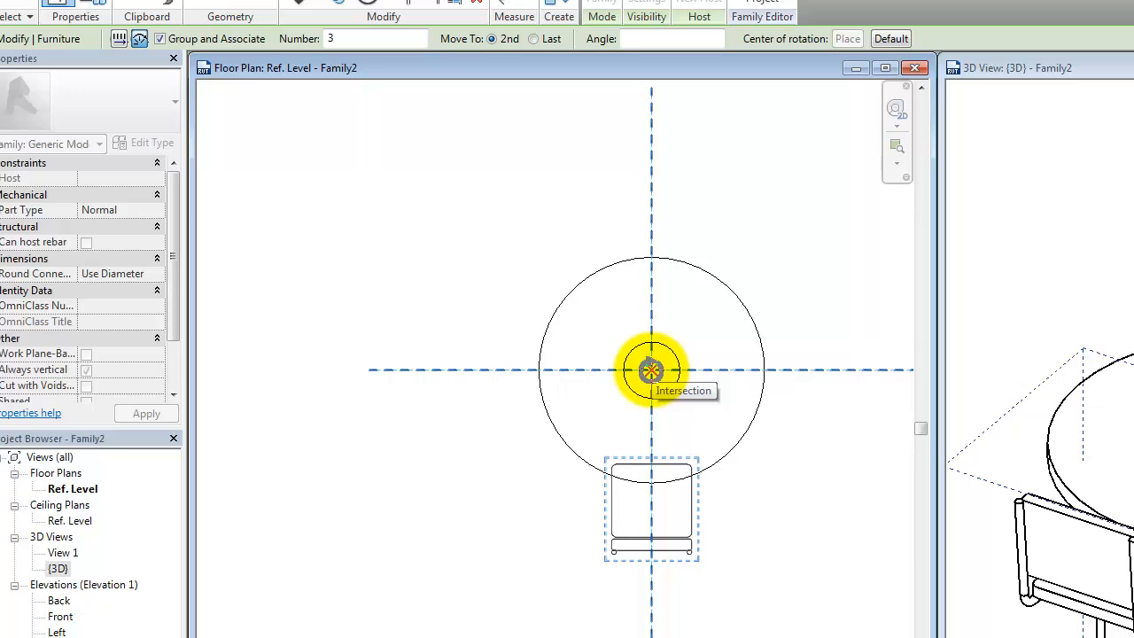
left_click(651, 369)
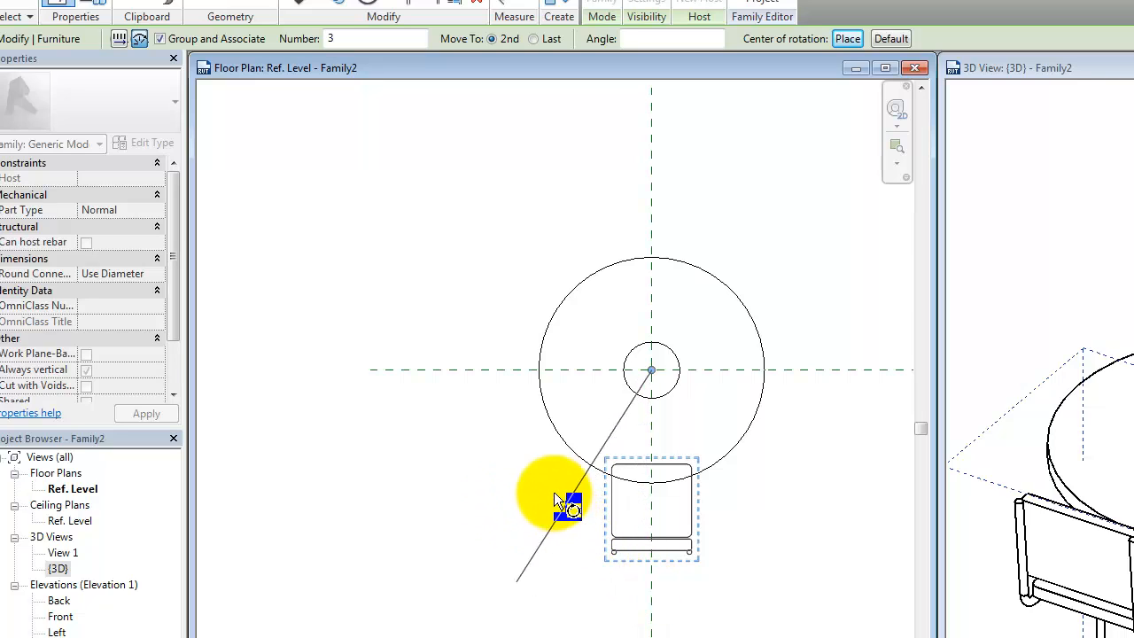
left_click(535, 39)
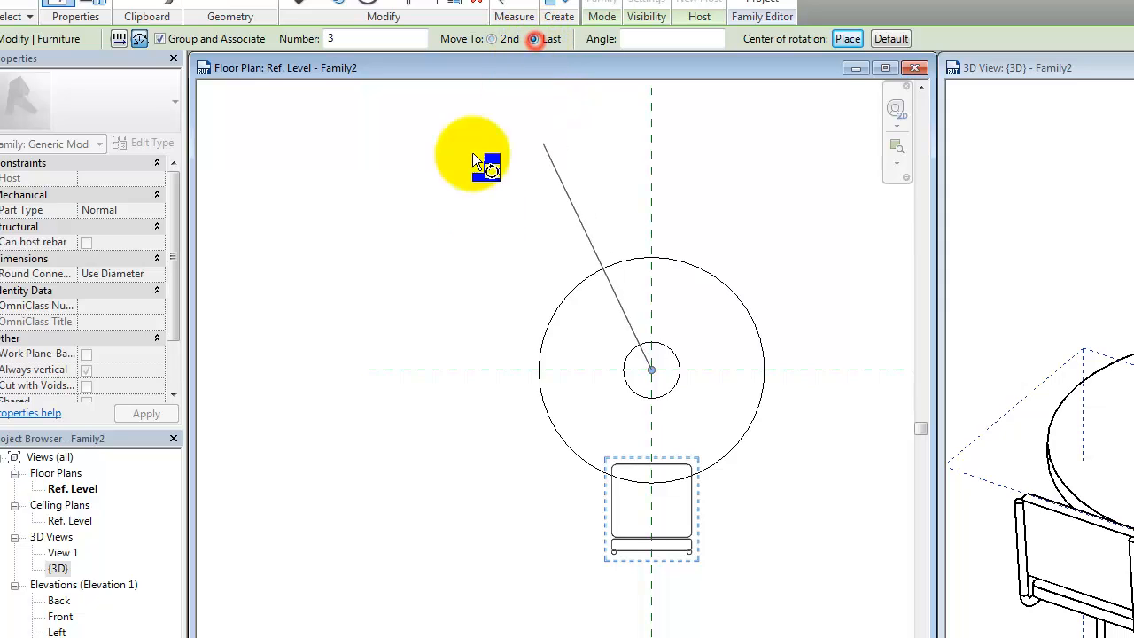
left_click(654, 587)
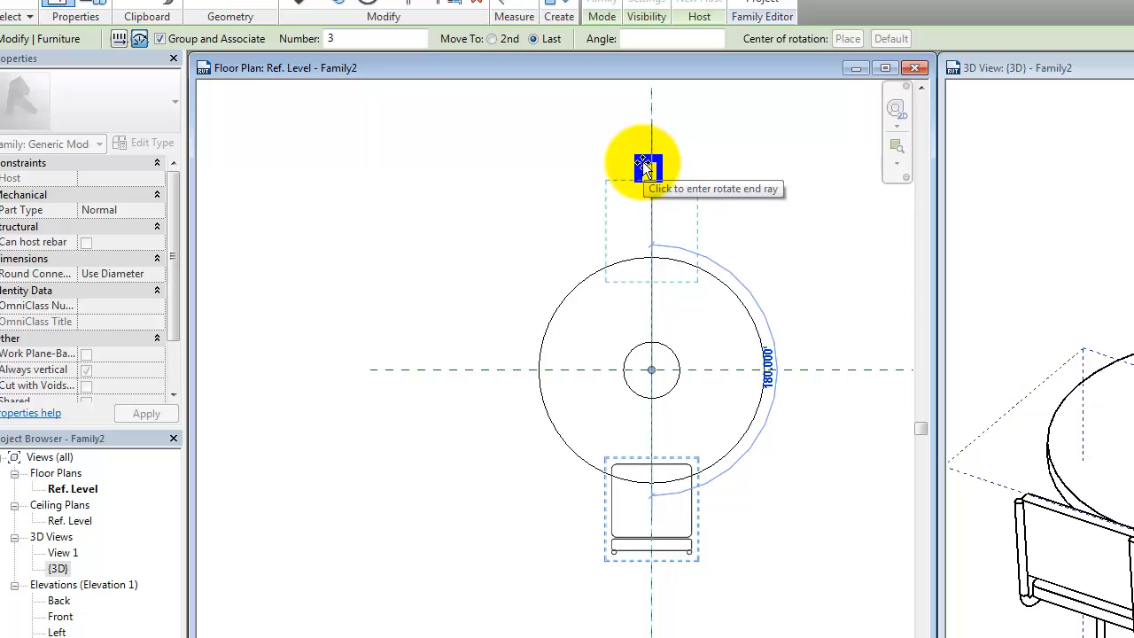
left_click(641, 166)
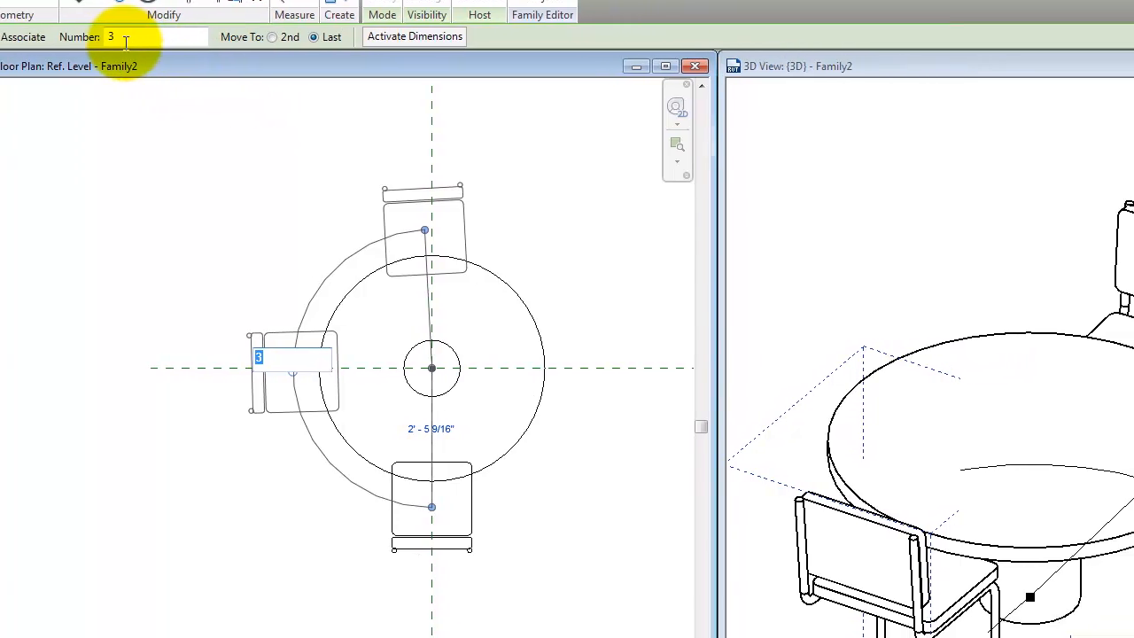
Try to change the new chair array's number to 4
left_click(128, 37)
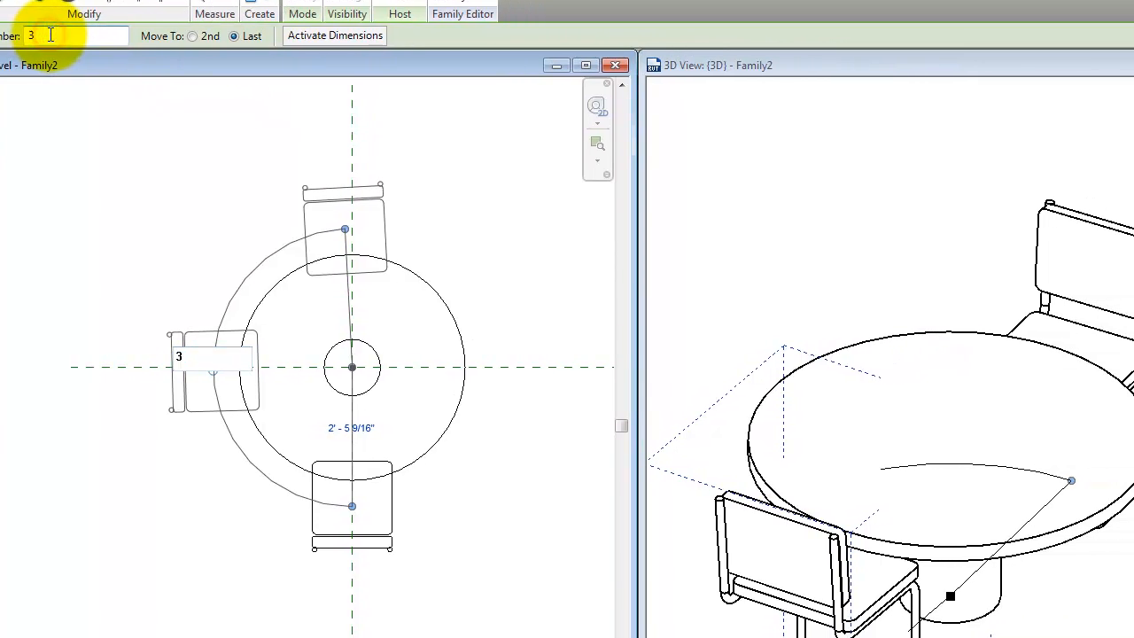
key("BackSpace")
type("4")
left_click(83, 172)
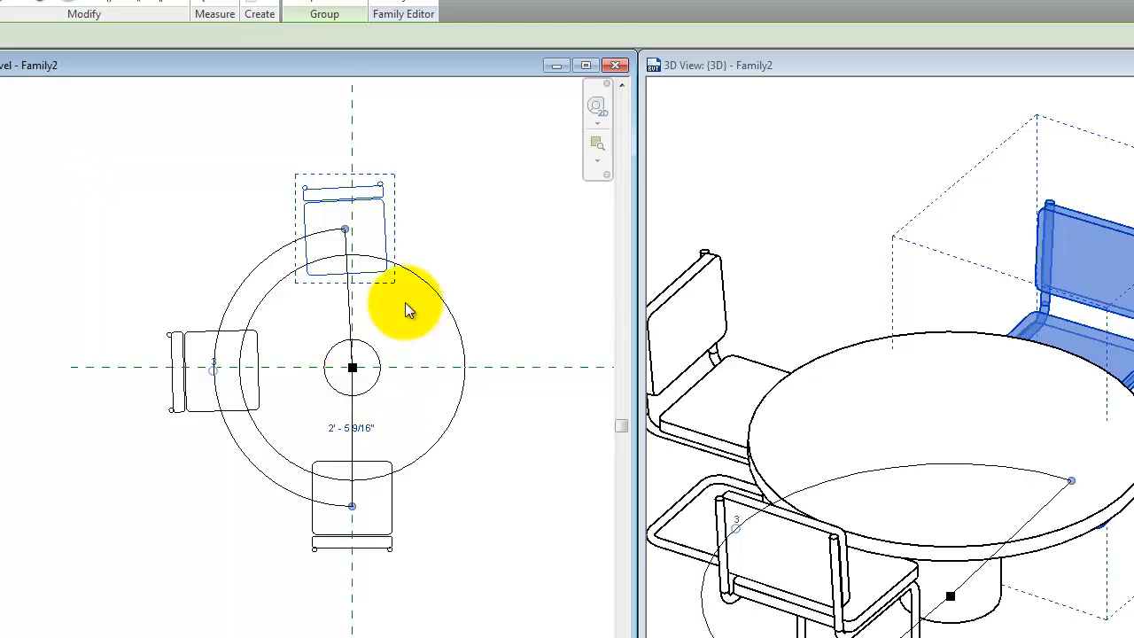
Extend the array's end round to the right side of the table in plan and set its chair count to 4
left_click_drag(346, 228, 487, 356)
left_click(498, 225)
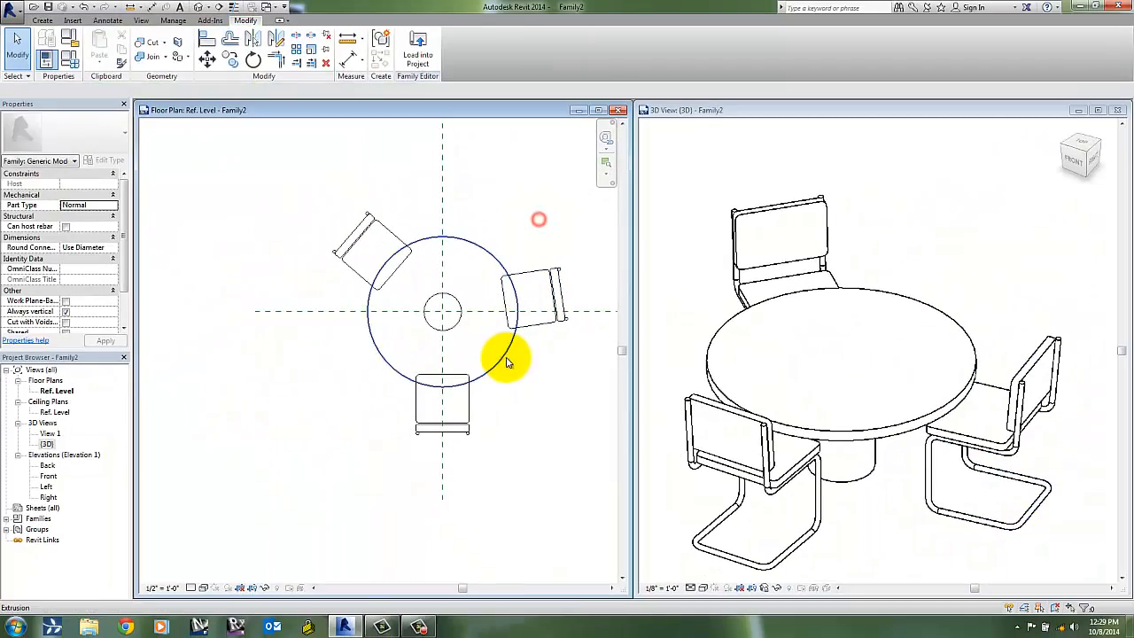
left_click(531, 319)
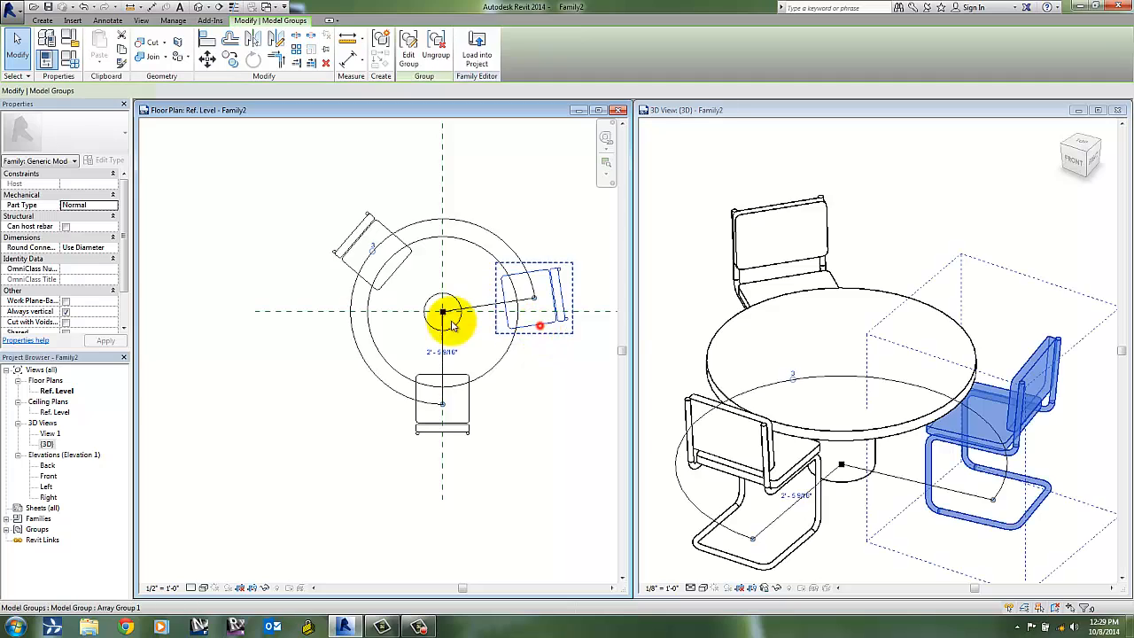
left_click(370, 247)
key("Return")
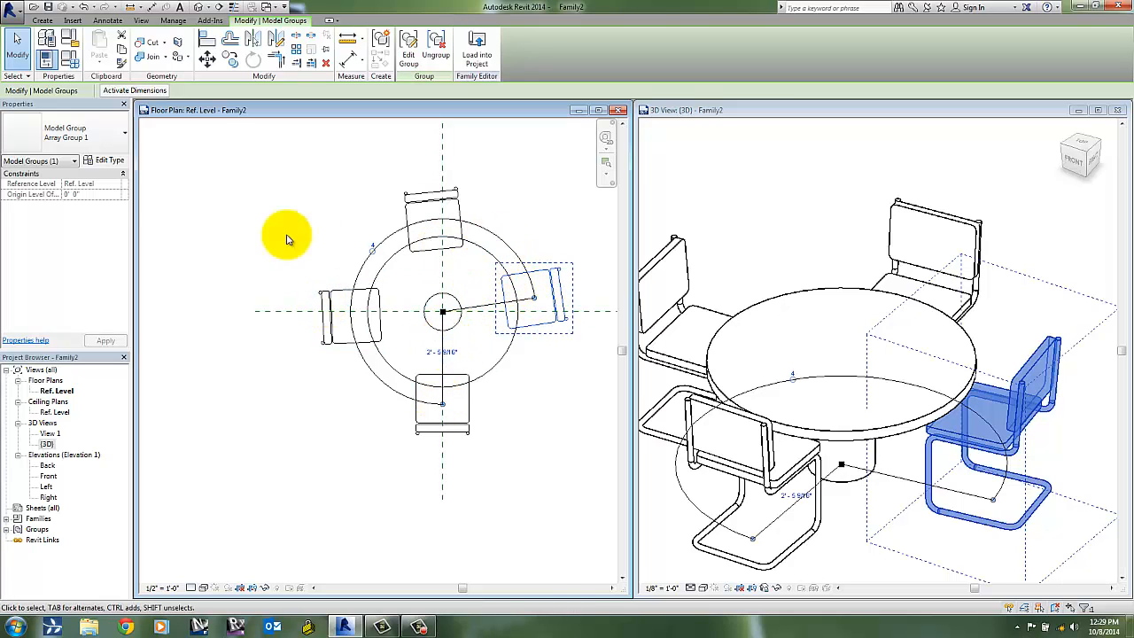
Set the chair array's count to 5
left_click(372, 243)
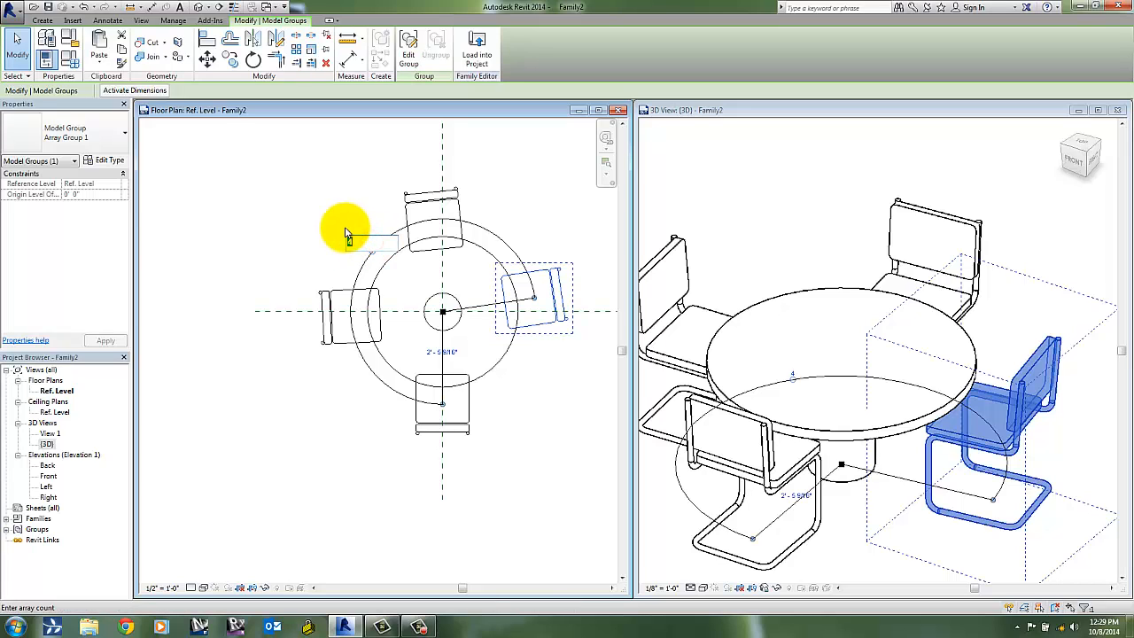
type("5")
key("Return")
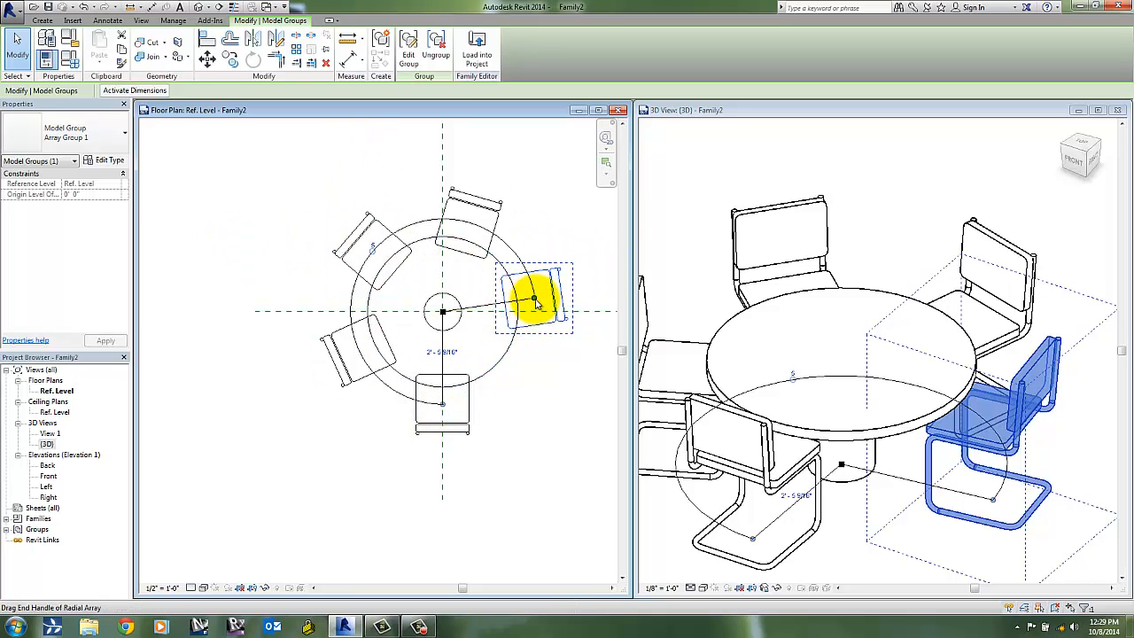
left_click(547, 197)
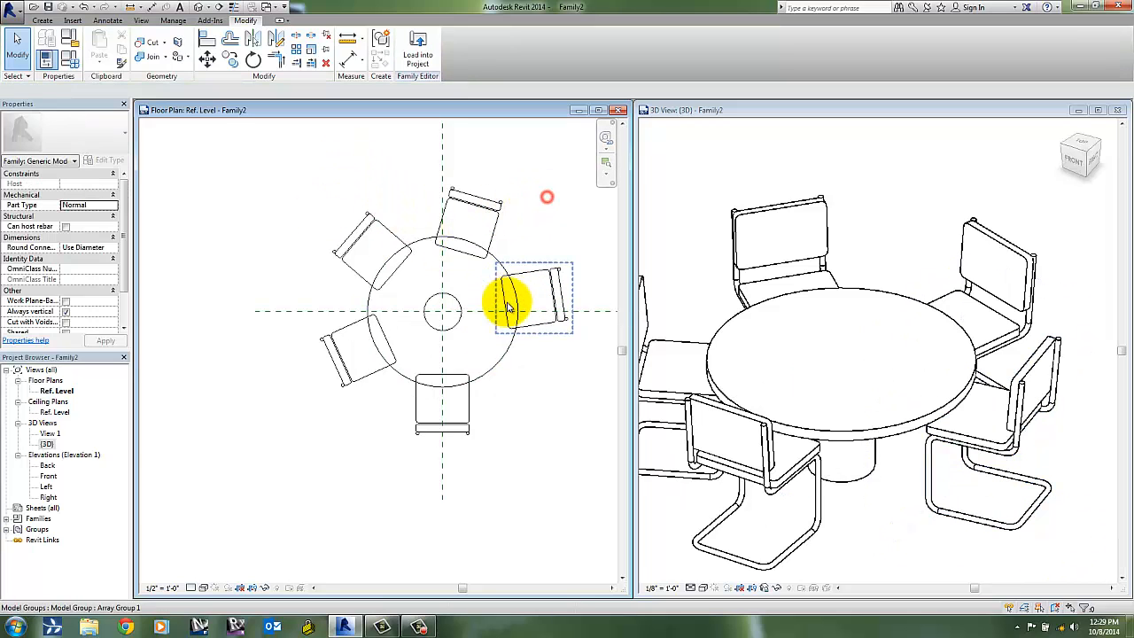
Extend the array's end round to its starting chair so the chairs are spread over a full 360° circle
left_click(552, 278)
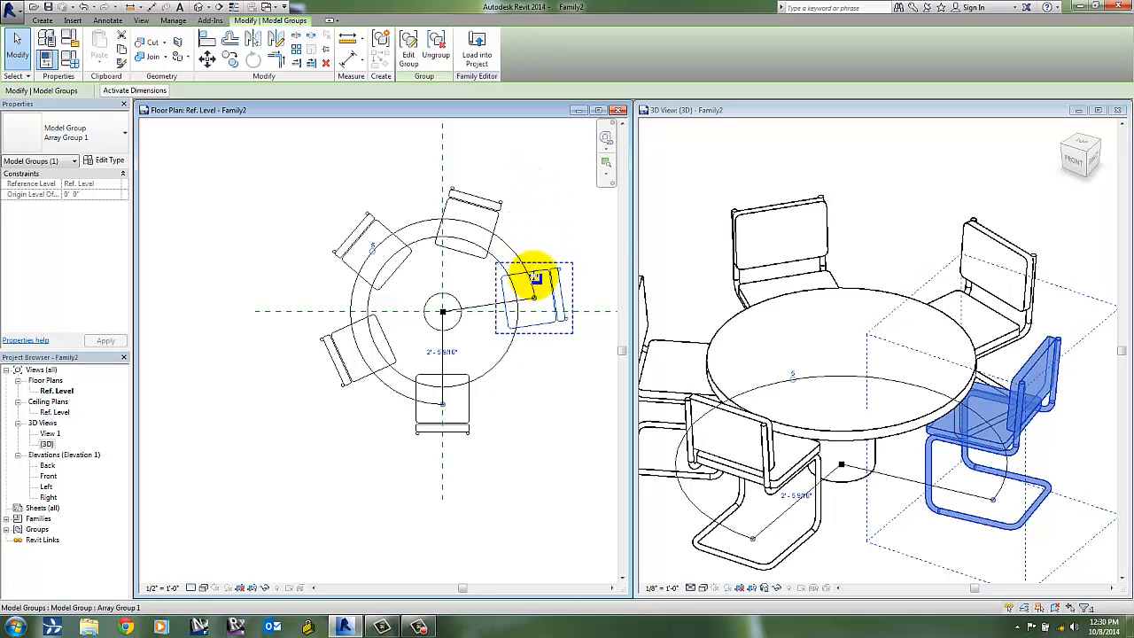
left_click(545, 214)
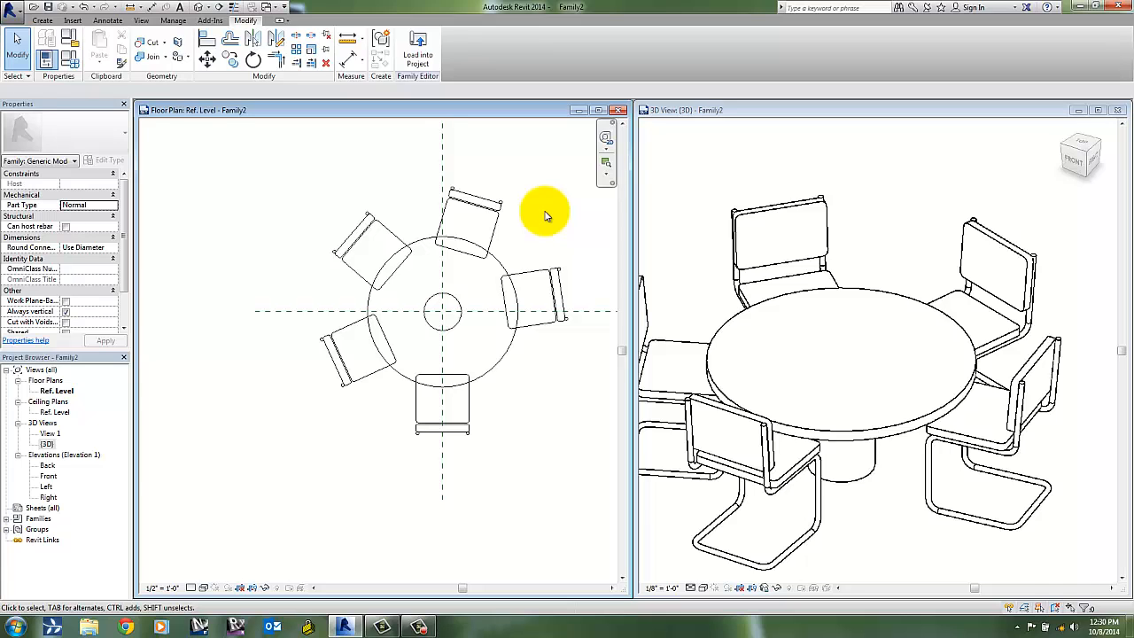
left_click(538, 273)
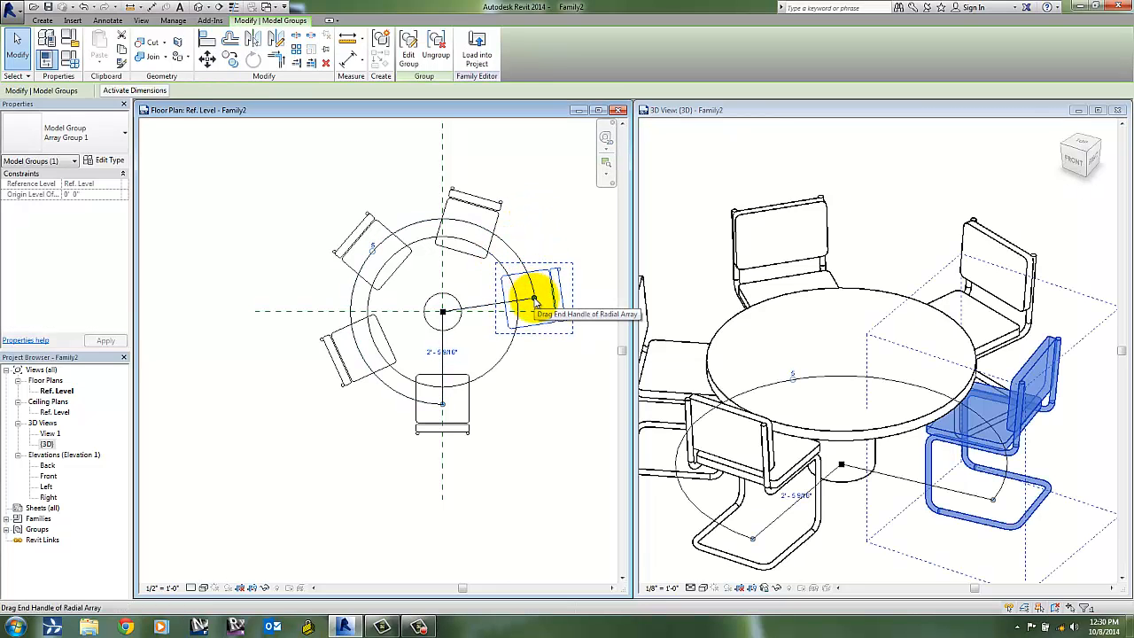
left_click_drag(535, 301, 448, 405)
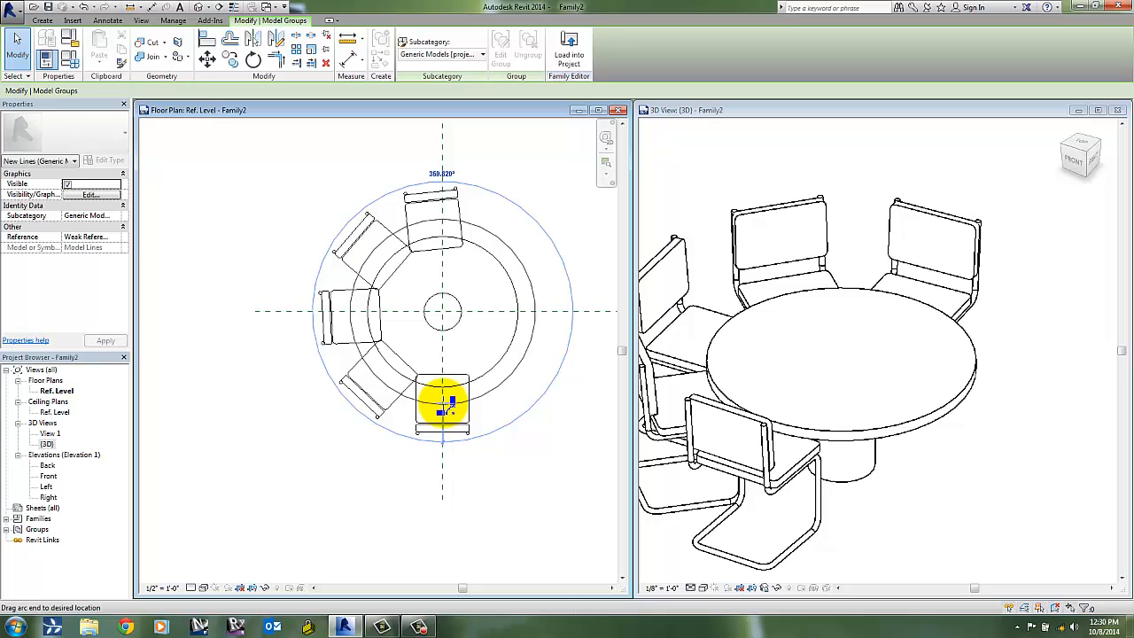
left_click_drag(448, 406, 449, 406)
left_click_drag(445, 406, 443, 395)
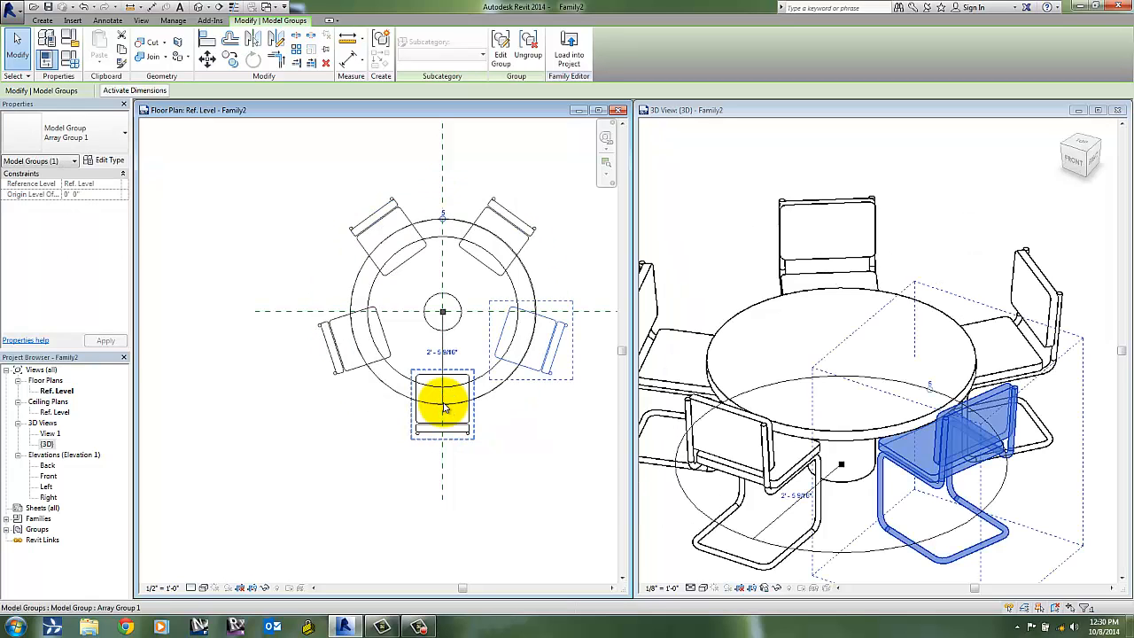
left_click(349, 160)
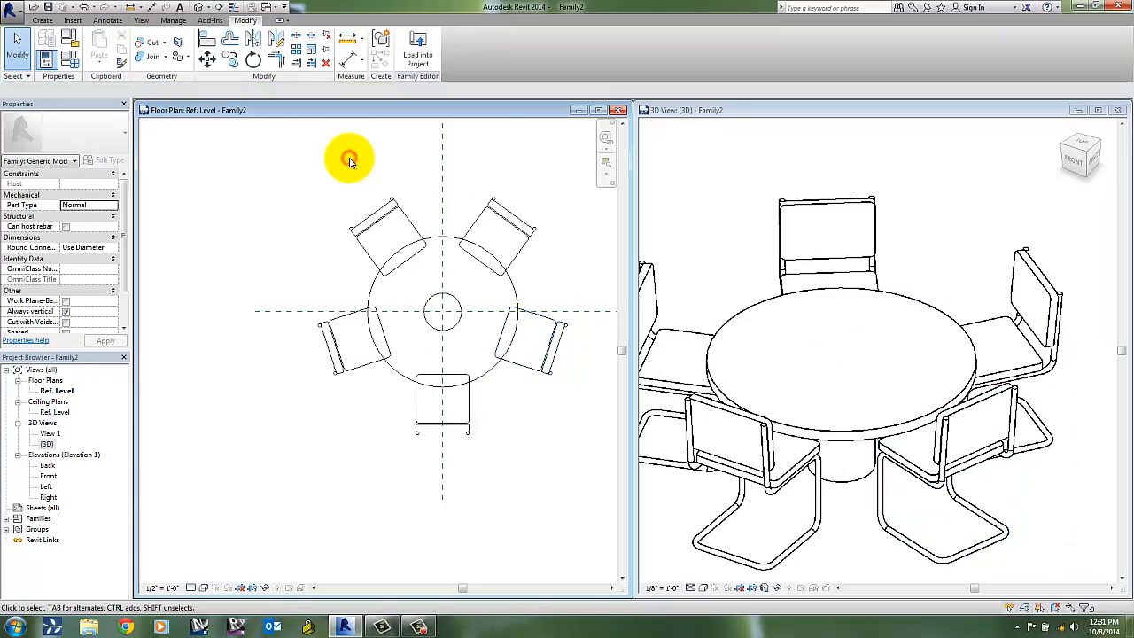
Select the radial array itself in the floor plan and set its radius to 2'
left_click(418, 440)
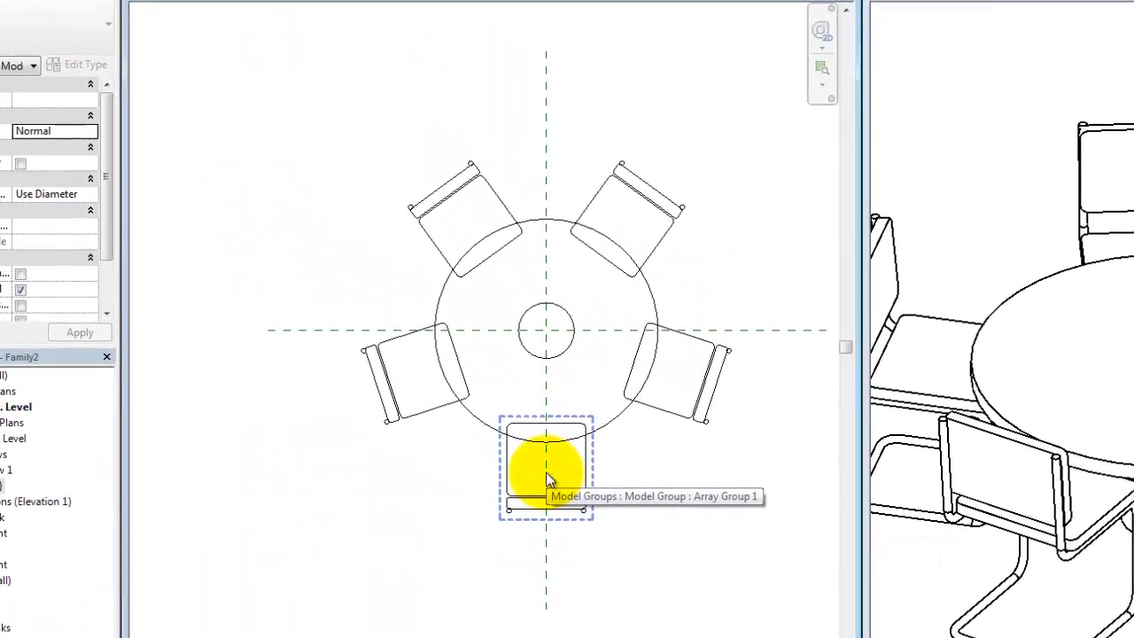
left_click(600, 415)
left_click(646, 434)
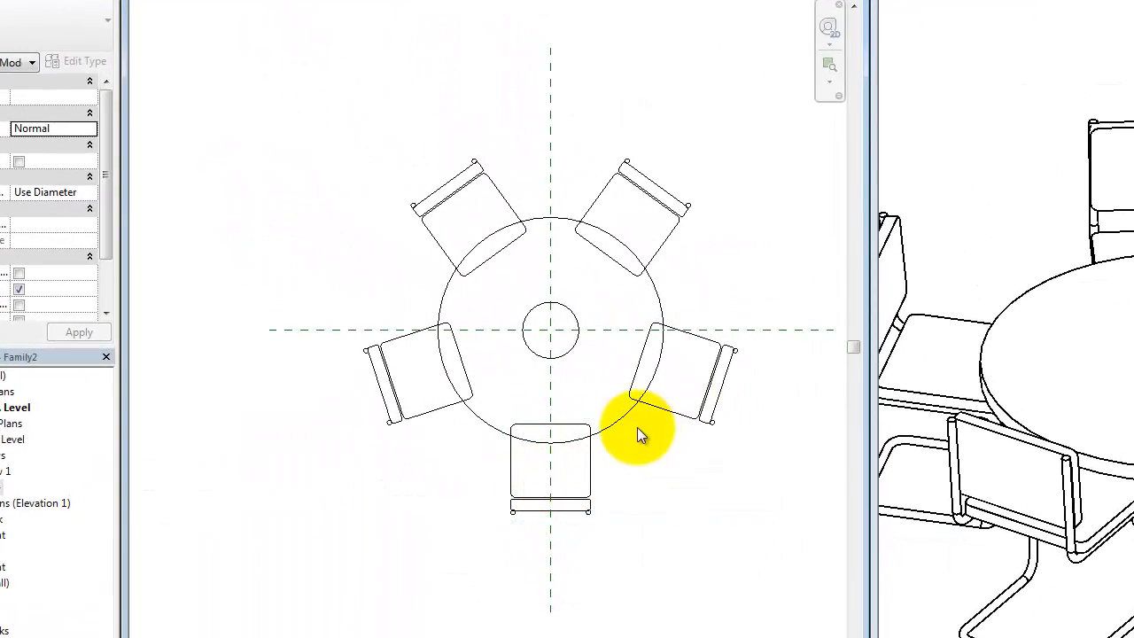
left_click(610, 455)
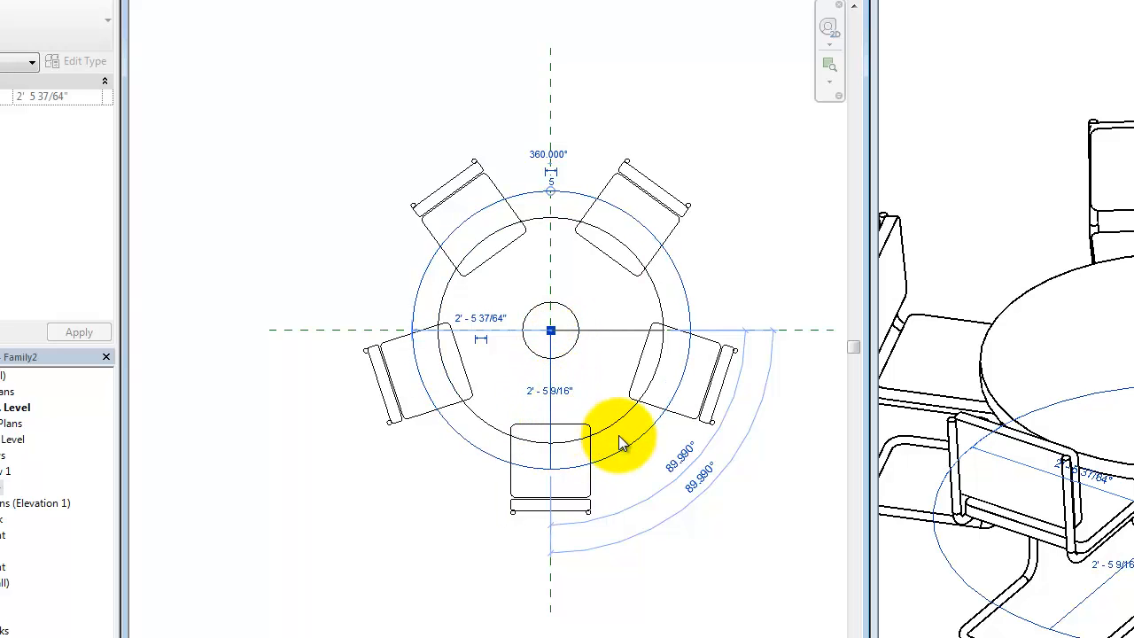
left_click(547, 404)
type("2")
key("Return")
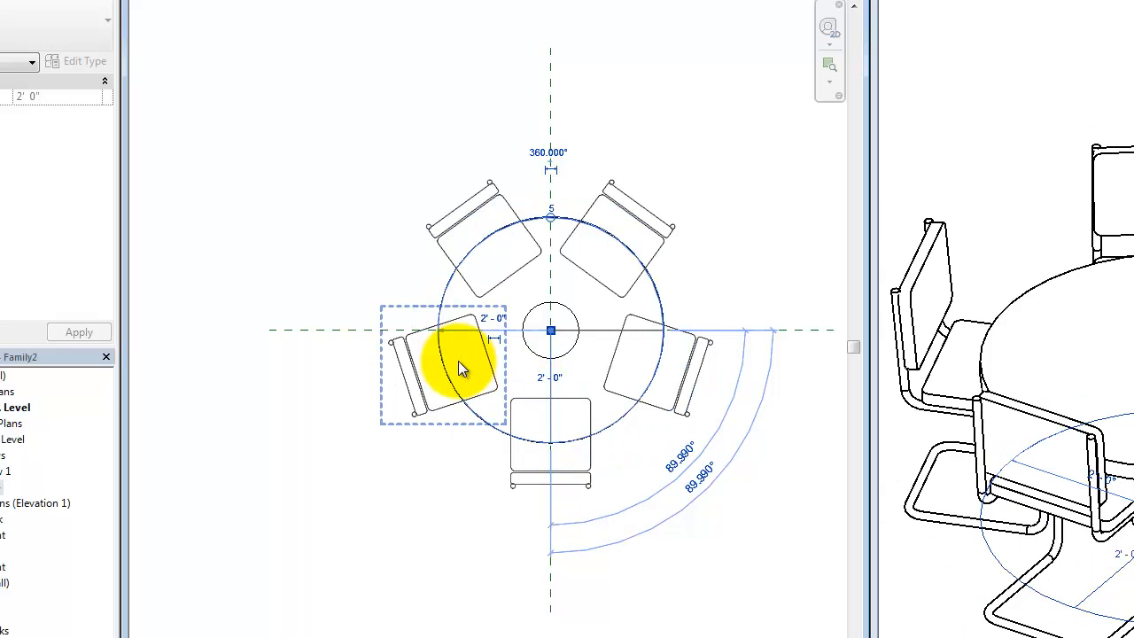
Set the radial array's radius to 4'
left_click(547, 376)
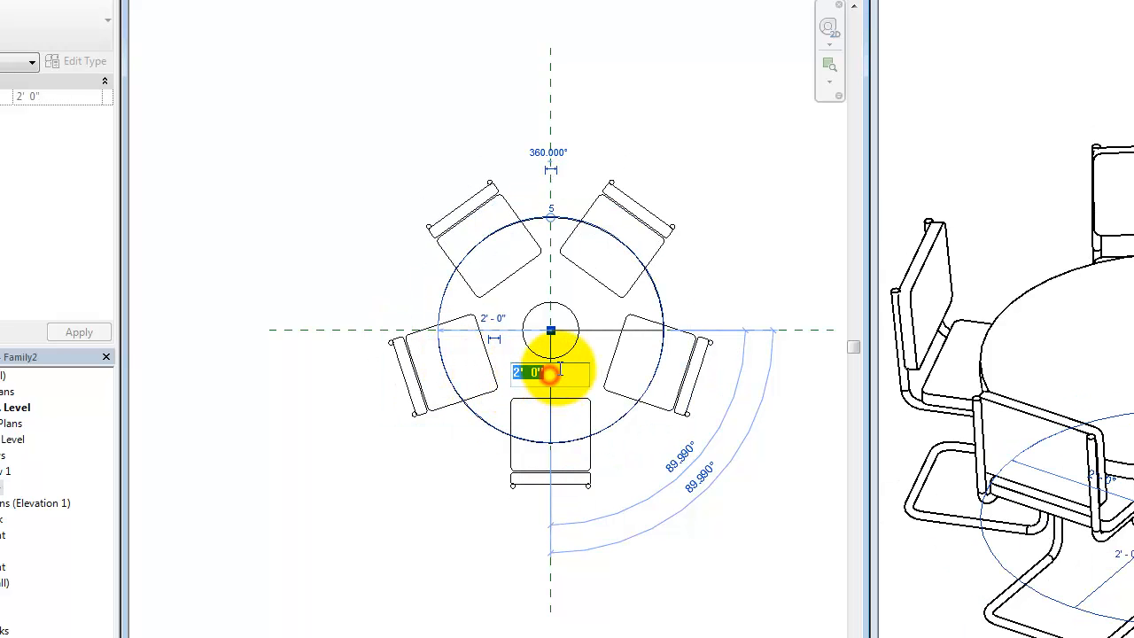
type("4")
key("Return")
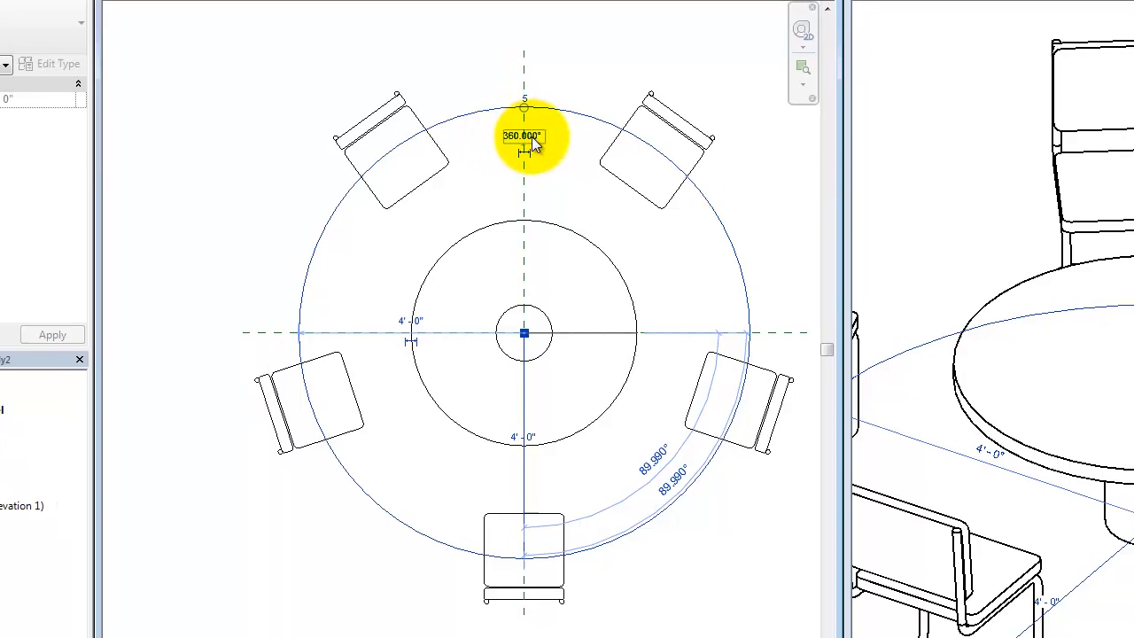
Change the number of chairs in the radial array to 6
left_click(325, 117)
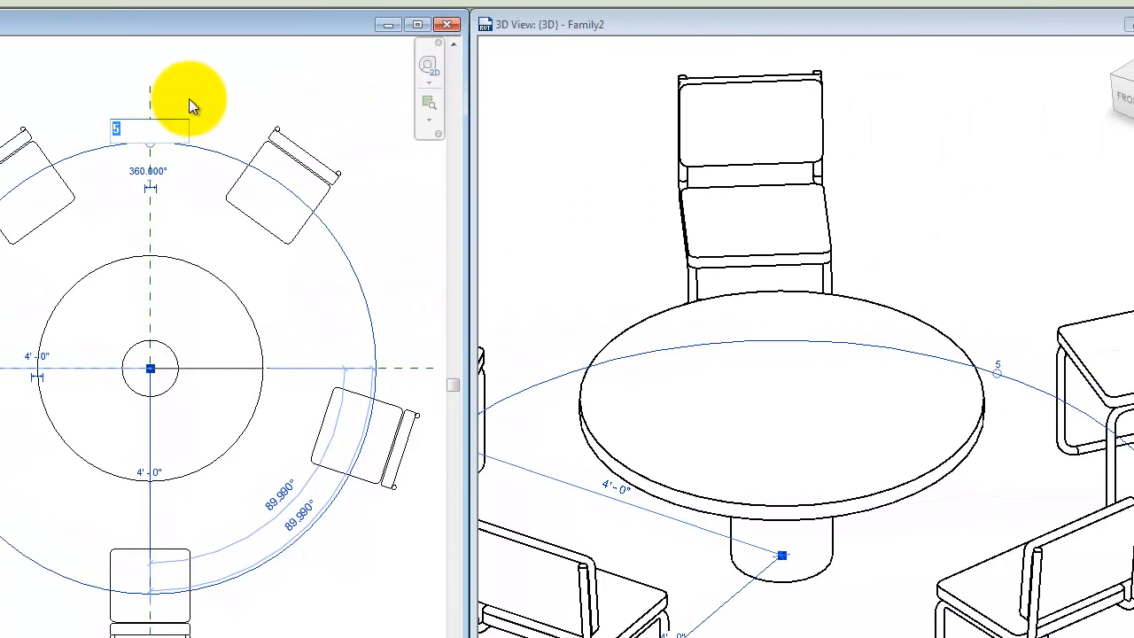
type("6")
key("Return")
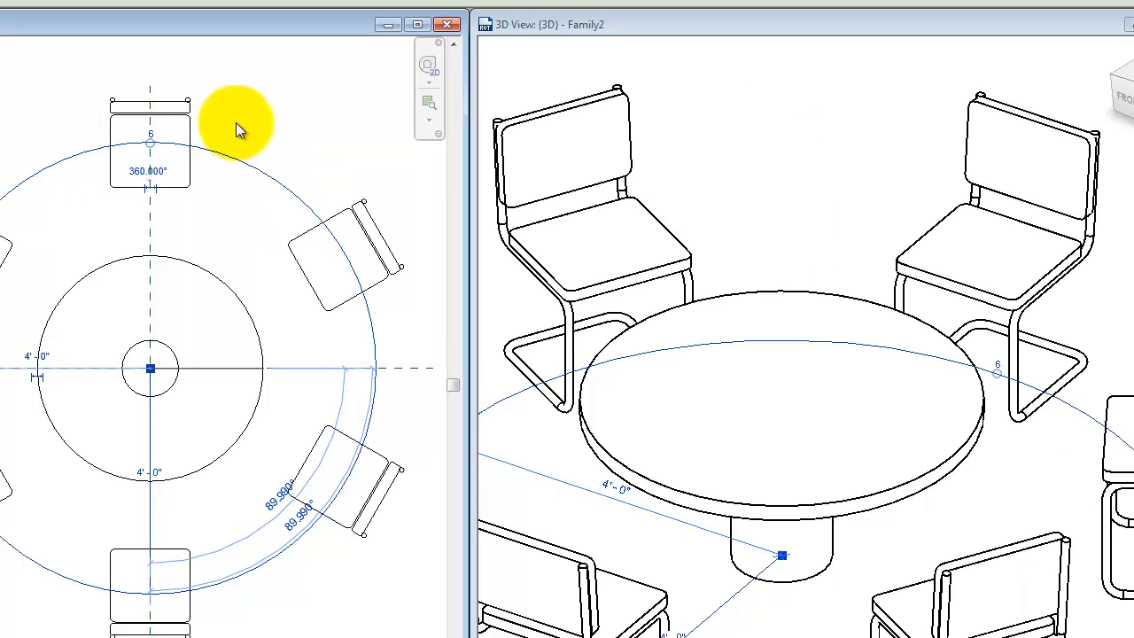
Increase the radial array's chair count to 7 in the floor plan
left_click(153, 131)
type("7")
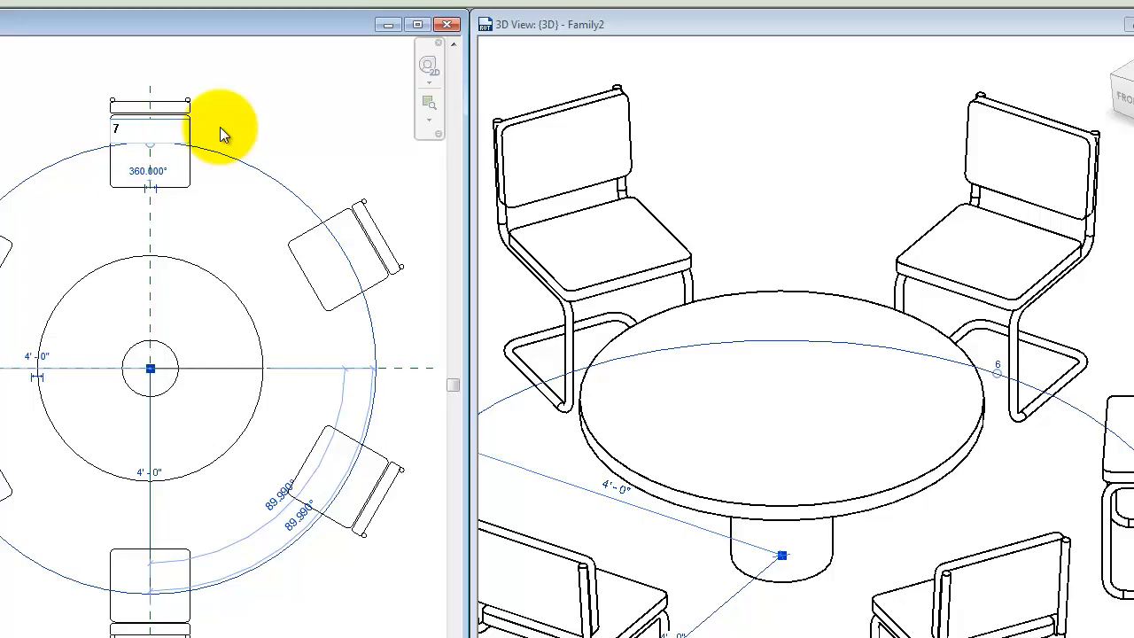
key("Return")
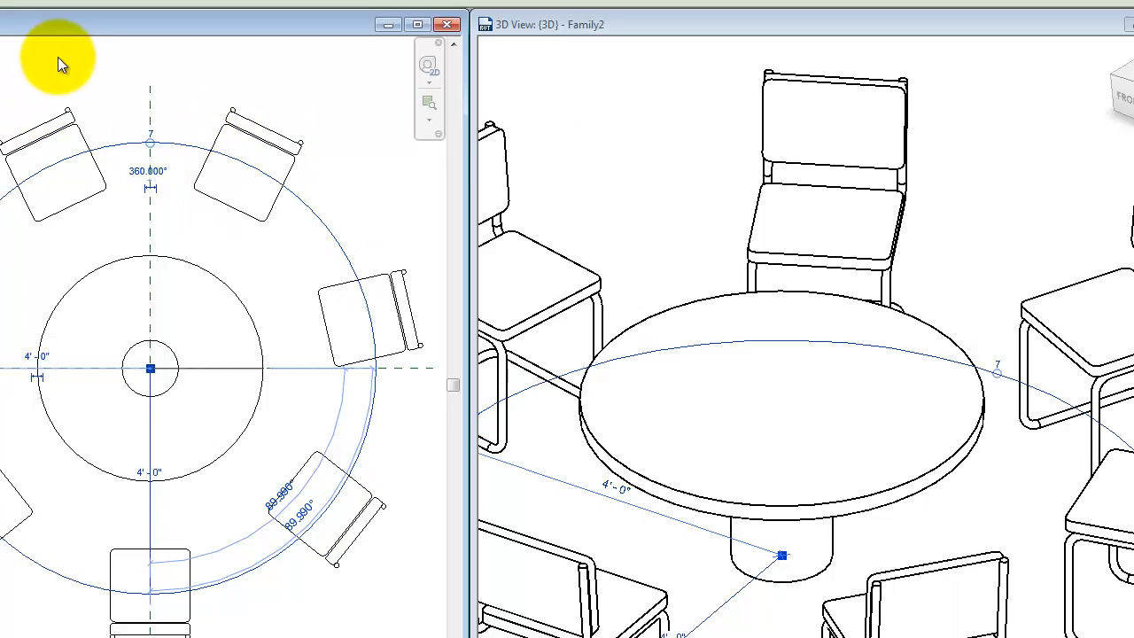
left_click(59, 64)
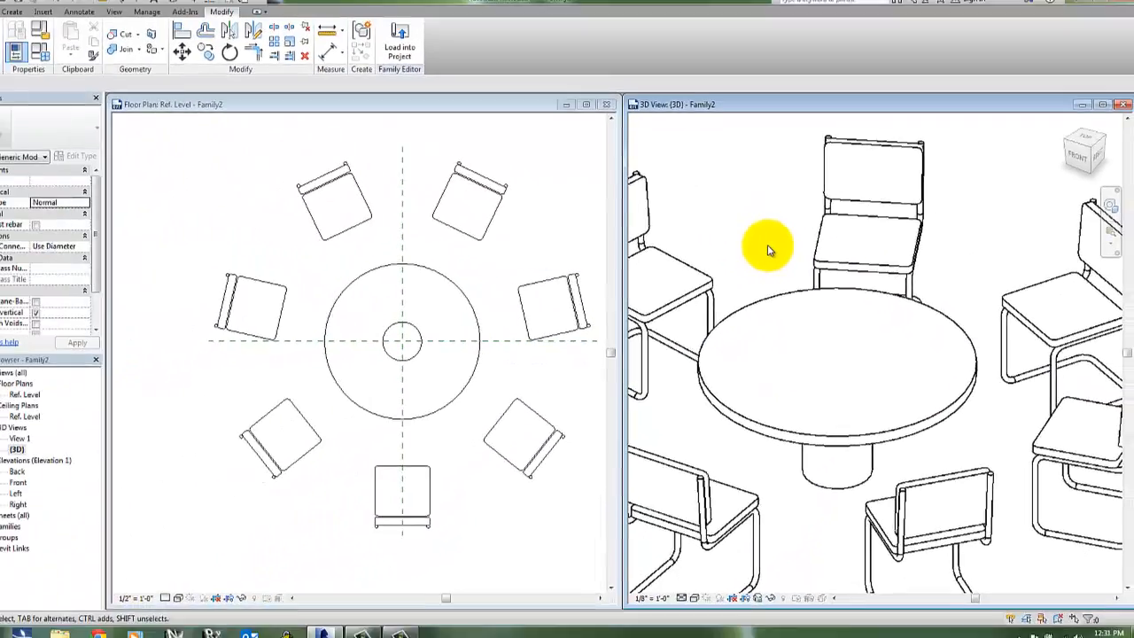
Select an arrayed chair in the 3D view and set the array's count to 6
scroll(769, 250, "down", 5)
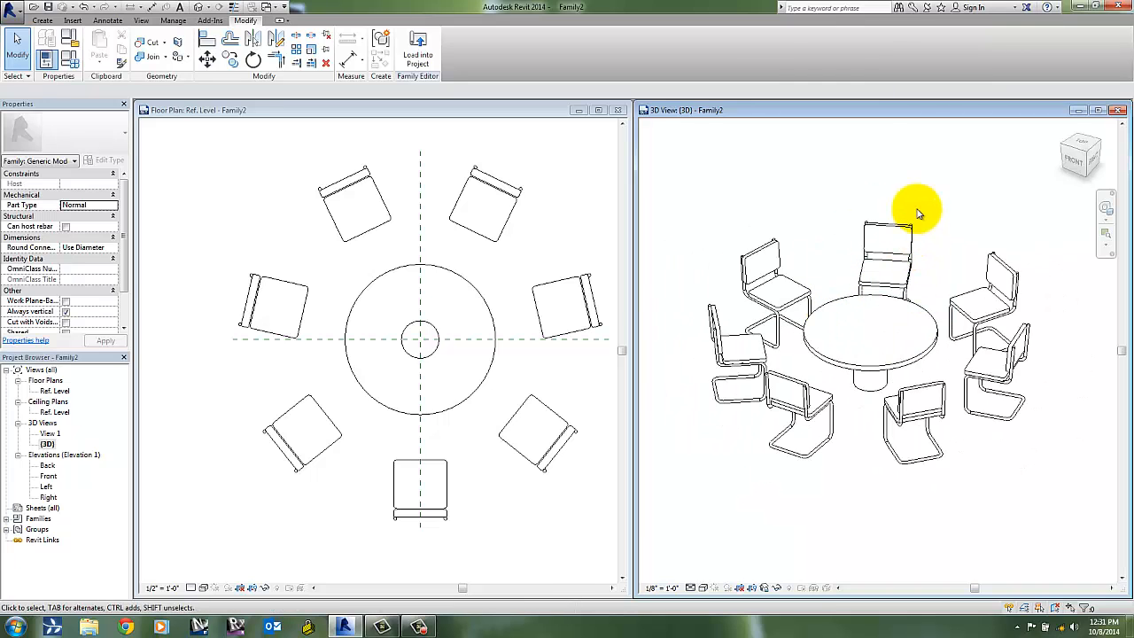
left_click(914, 226)
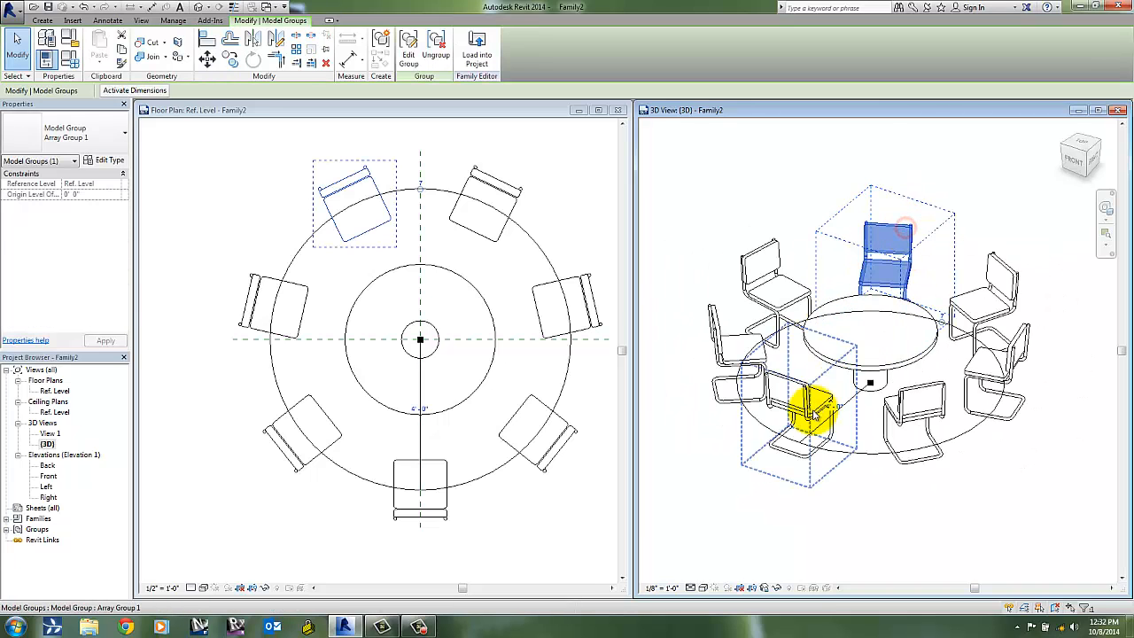
left_click(941, 316)
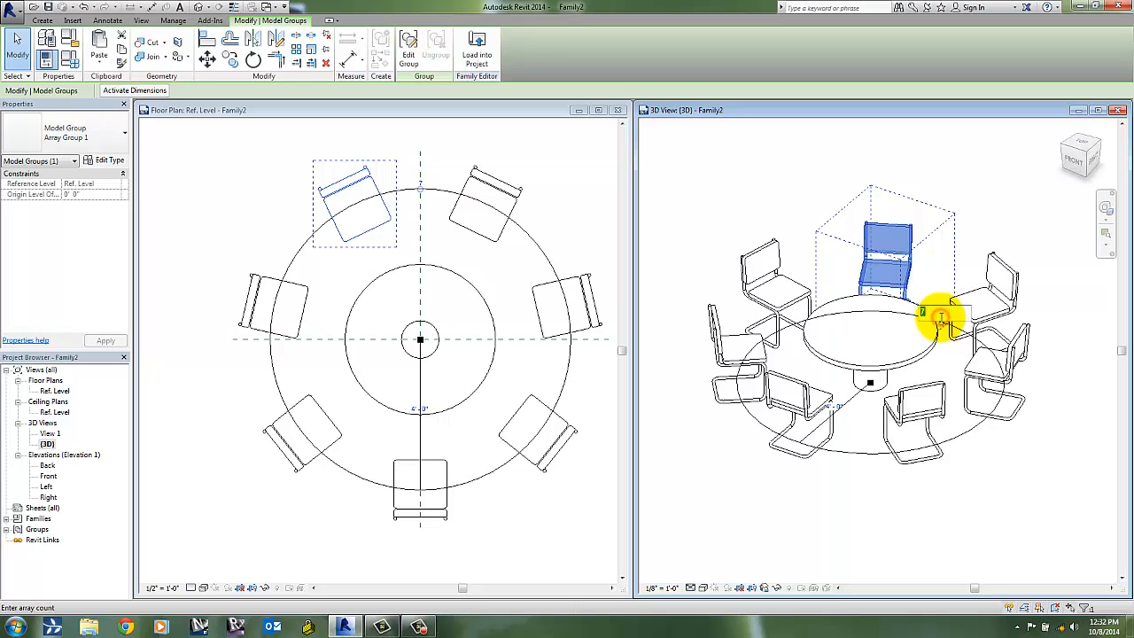
type("6")
key("Return")
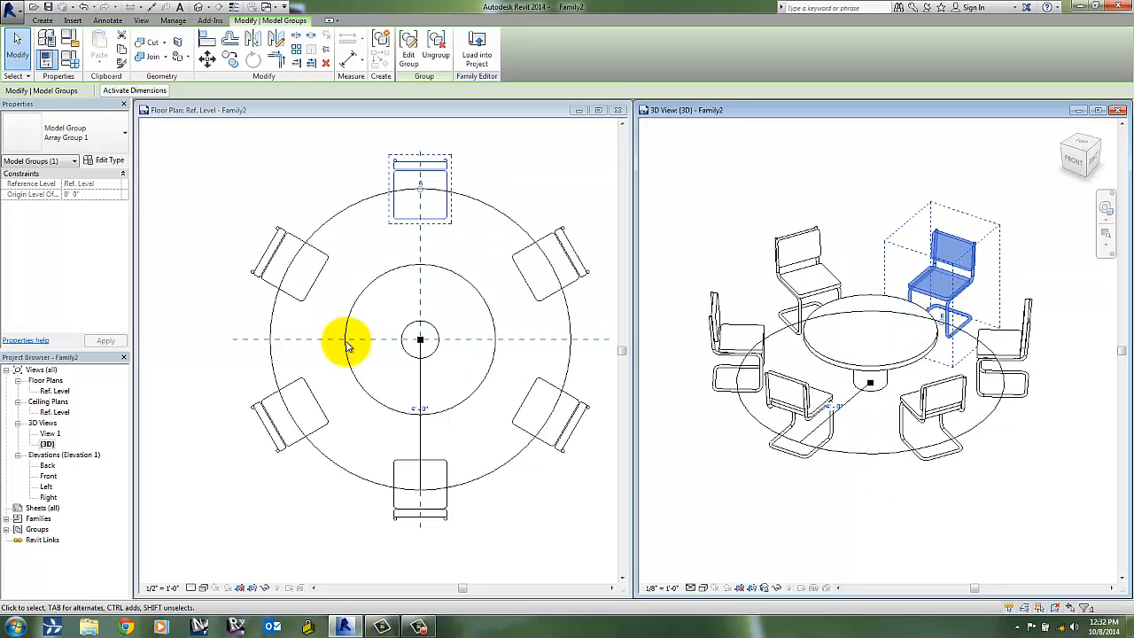
left_click(464, 245)
left_click(496, 157)
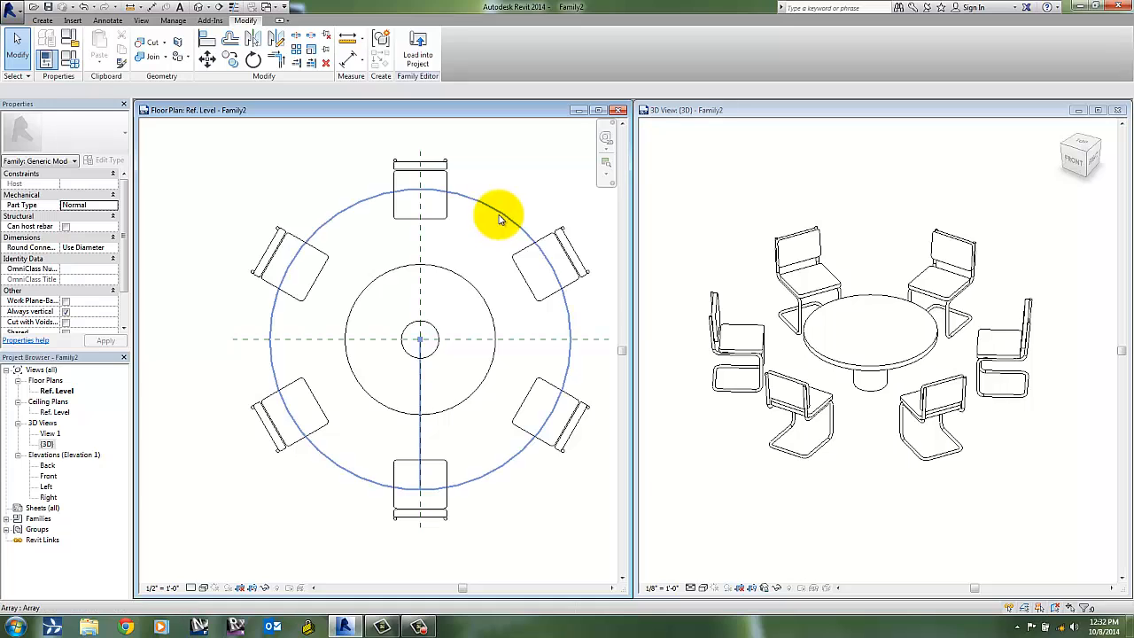
Make the radial chair array's temporary radius dimension permanent in the floor plan
left_click(499, 215)
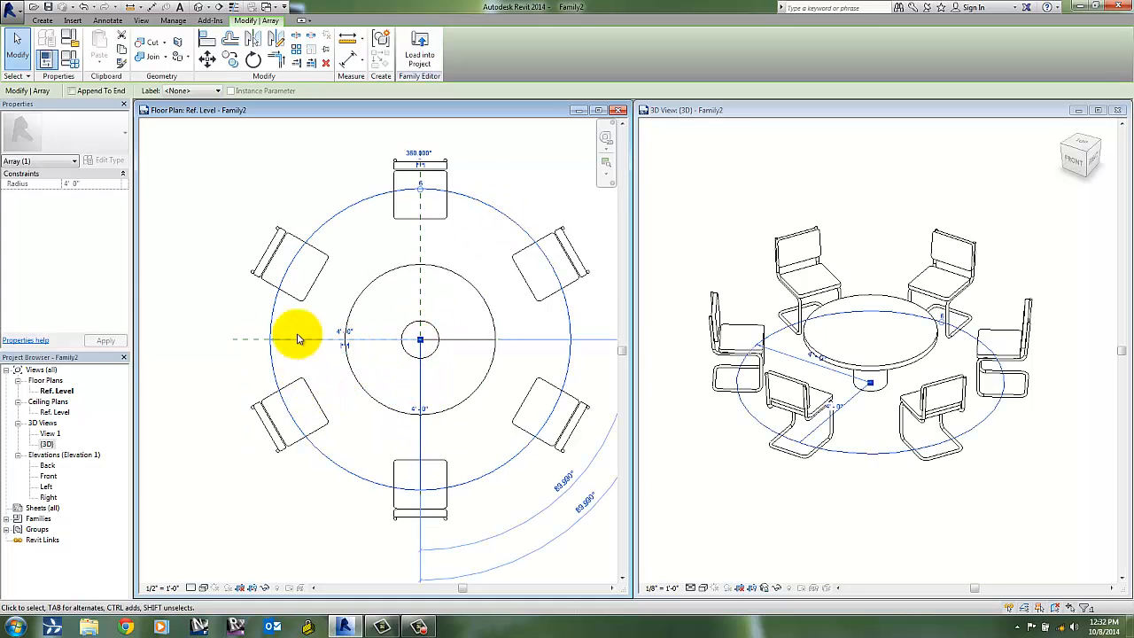
left_click(314, 188)
left_click(346, 215)
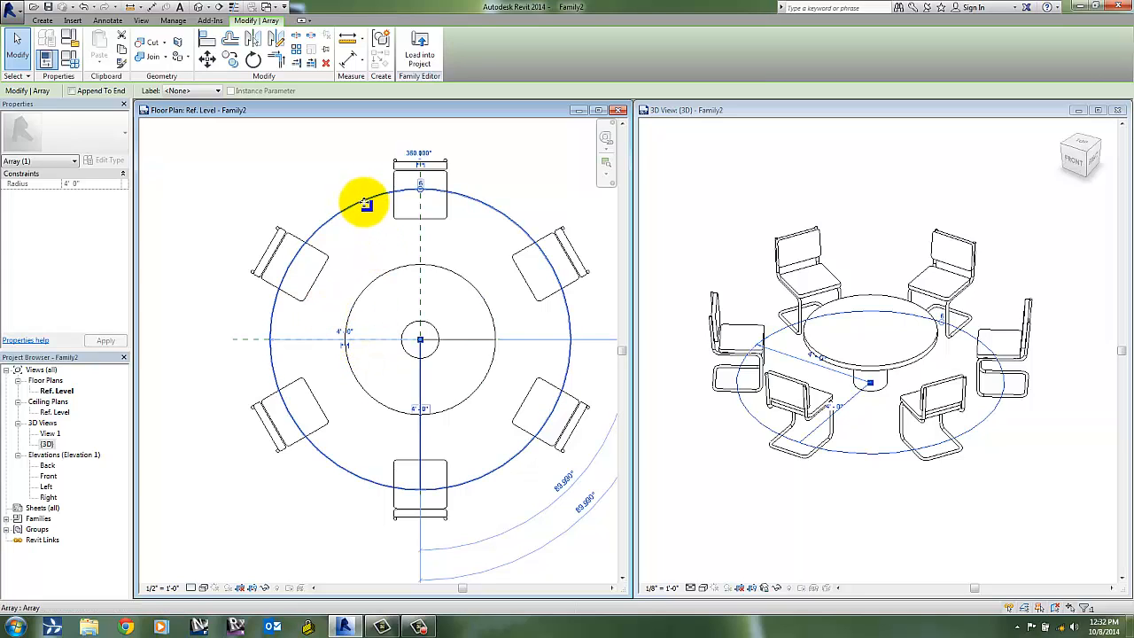
left_click(342, 178)
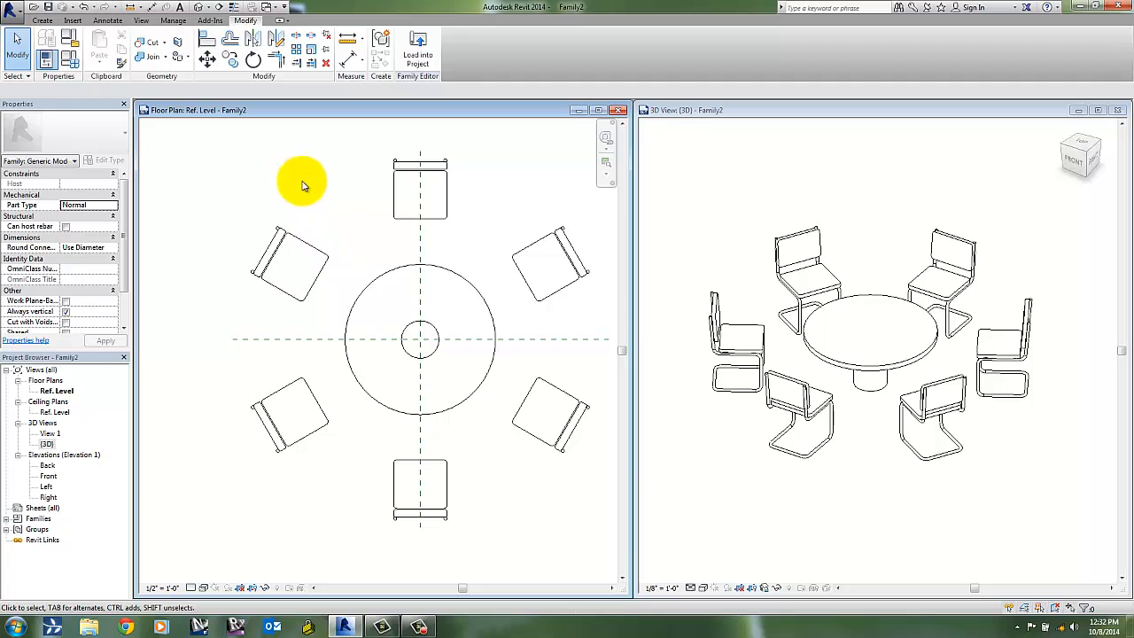
left_click(346, 213)
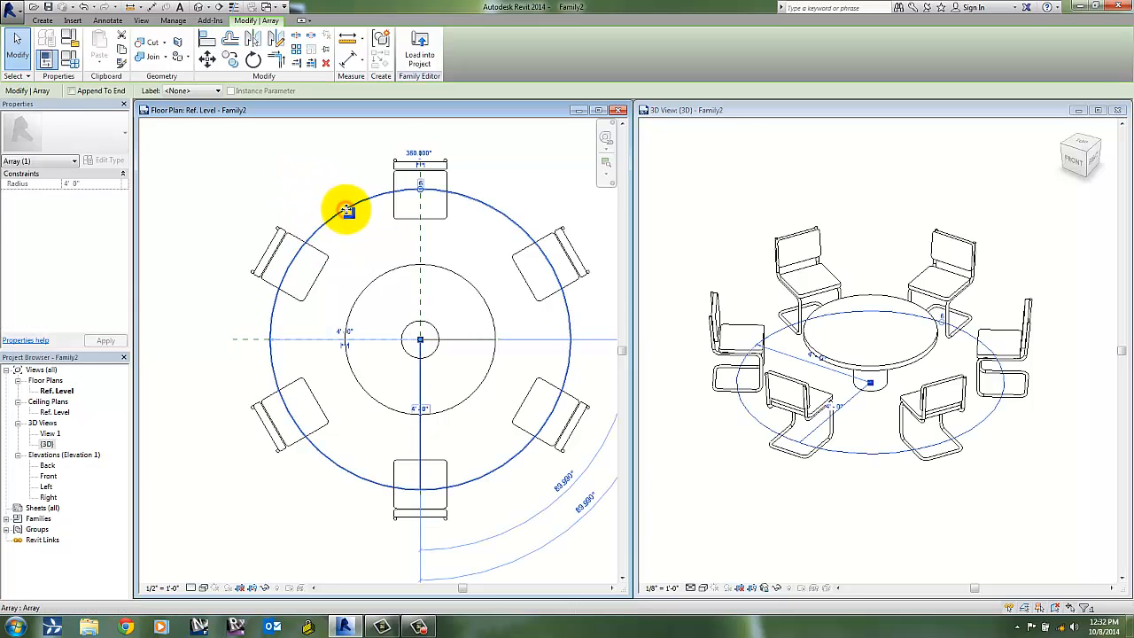
left_click(342, 348)
Label the chair array's radius dimension with the Radius = Table Size / 2 parameter
left_click(317, 337)
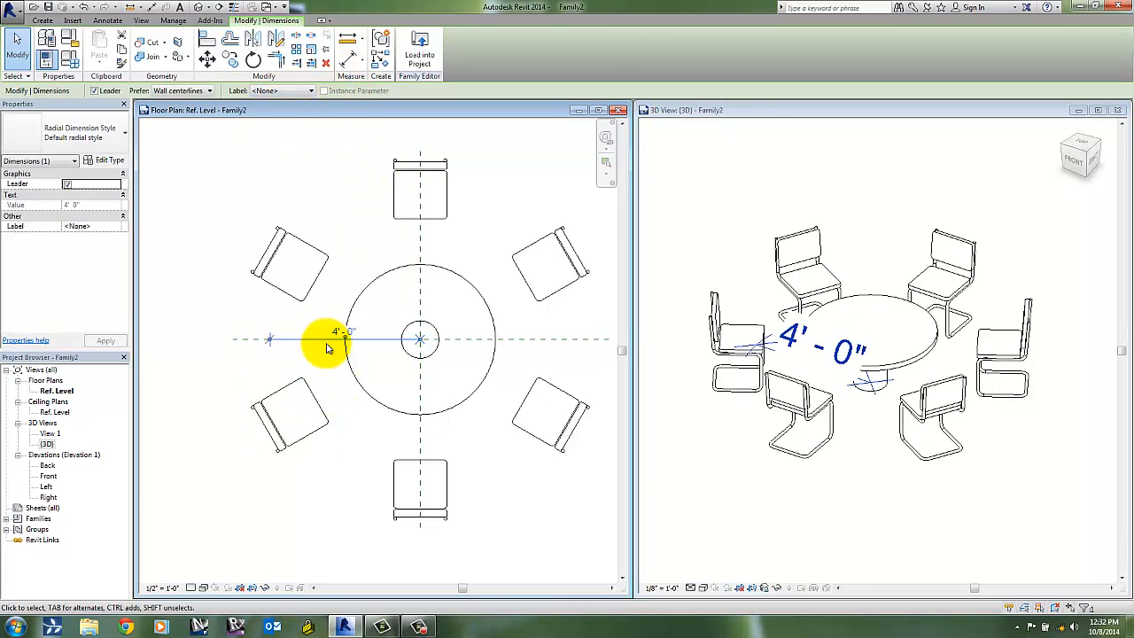
left_click(277, 92)
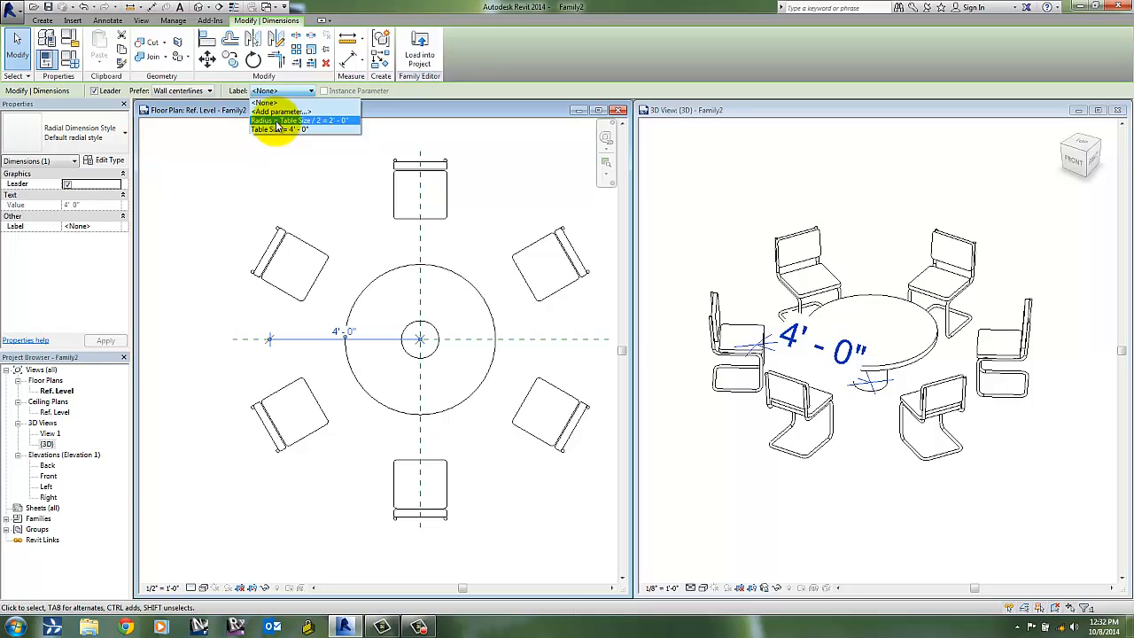
left_click(277, 121)
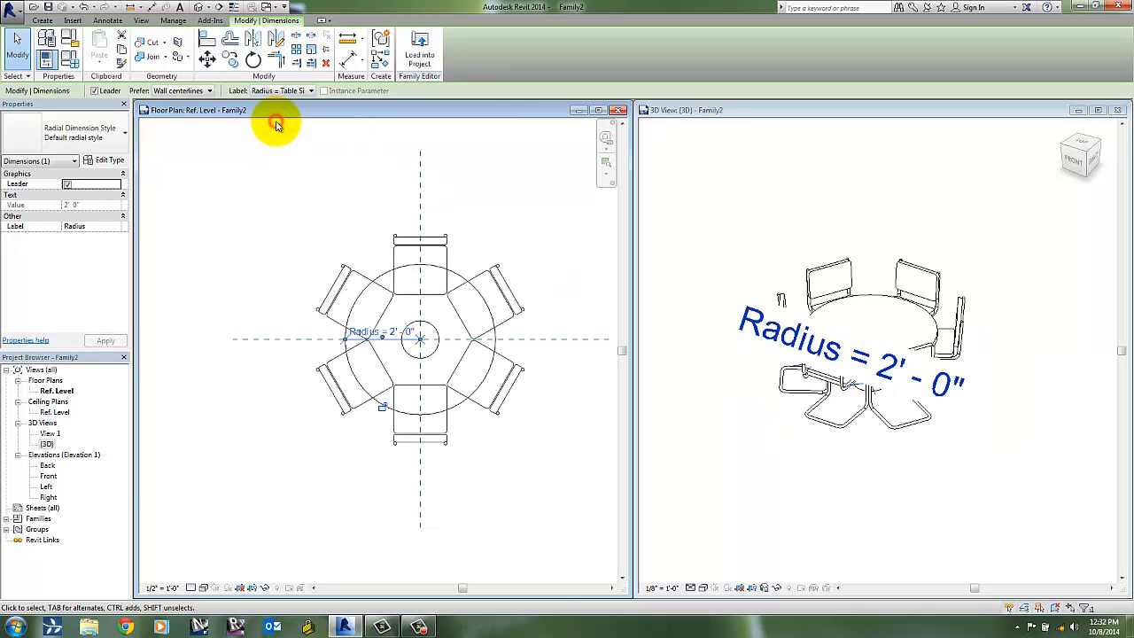
left_click(262, 186)
Change the 3D view's scale to 3" = 1'-0" to shrink the radius dimension text, and check it beside the table
left_click(836, 222)
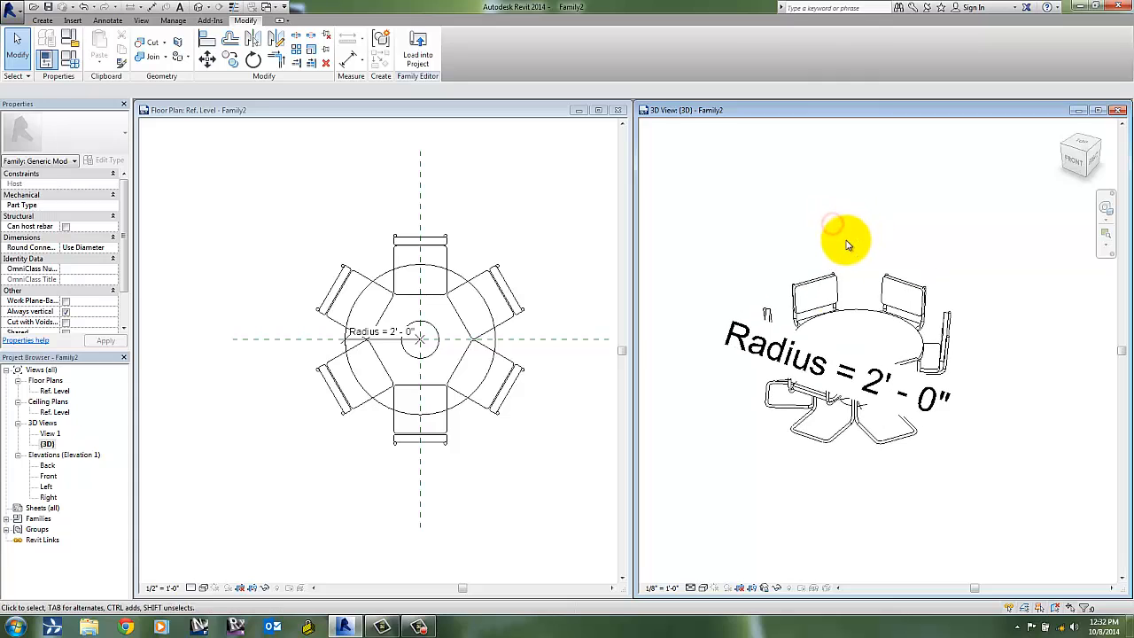
left_click(831, 377)
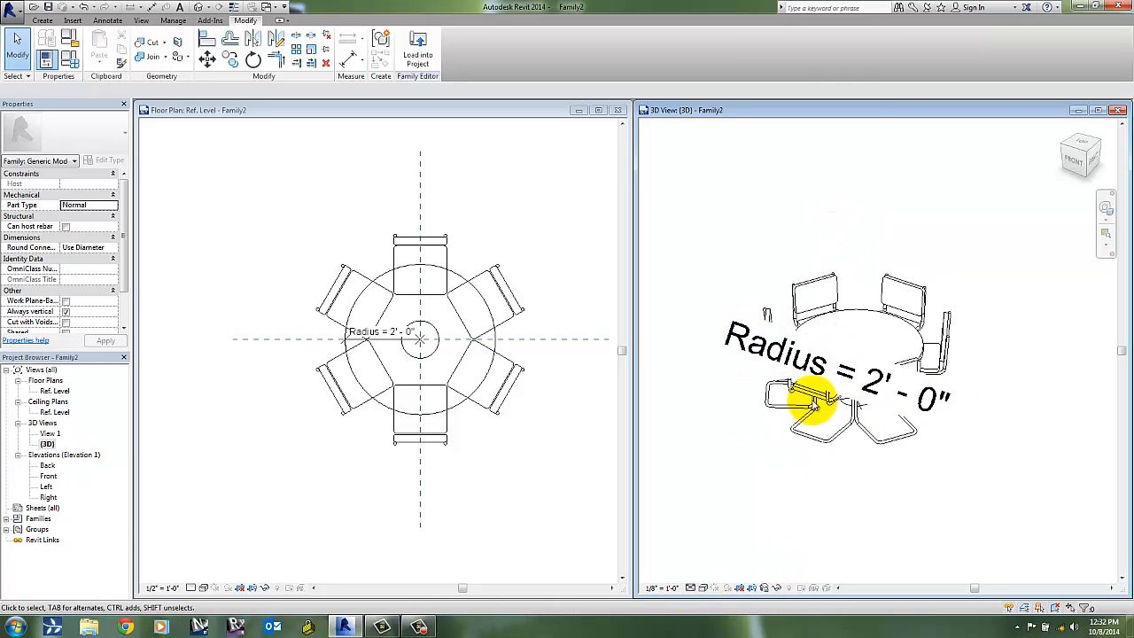
left_click(714, 324)
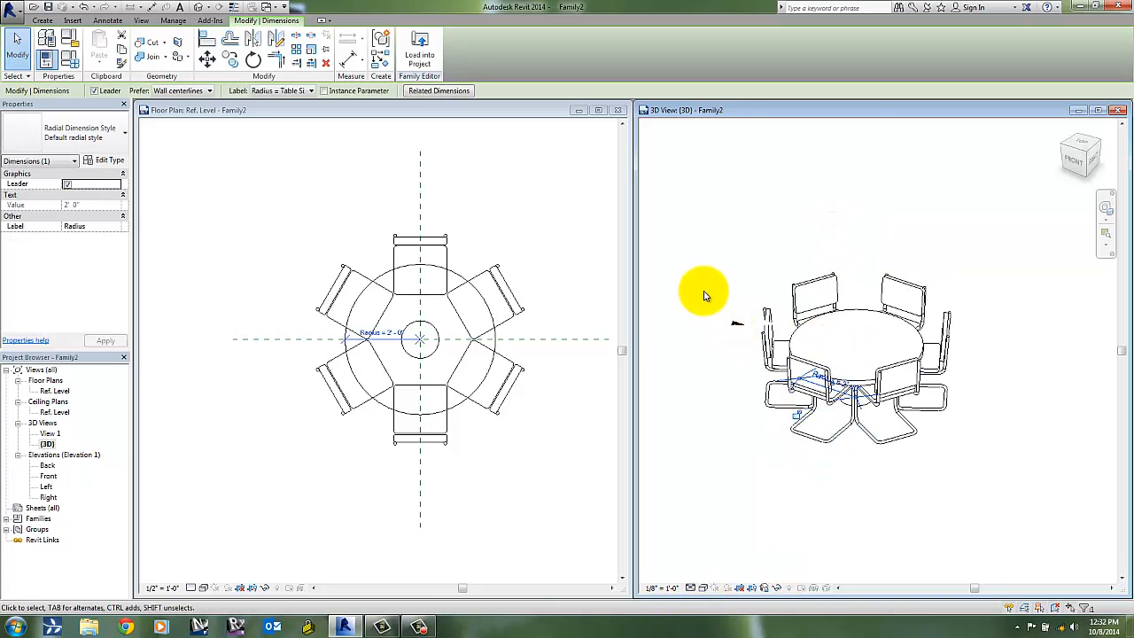
left_click(703, 281)
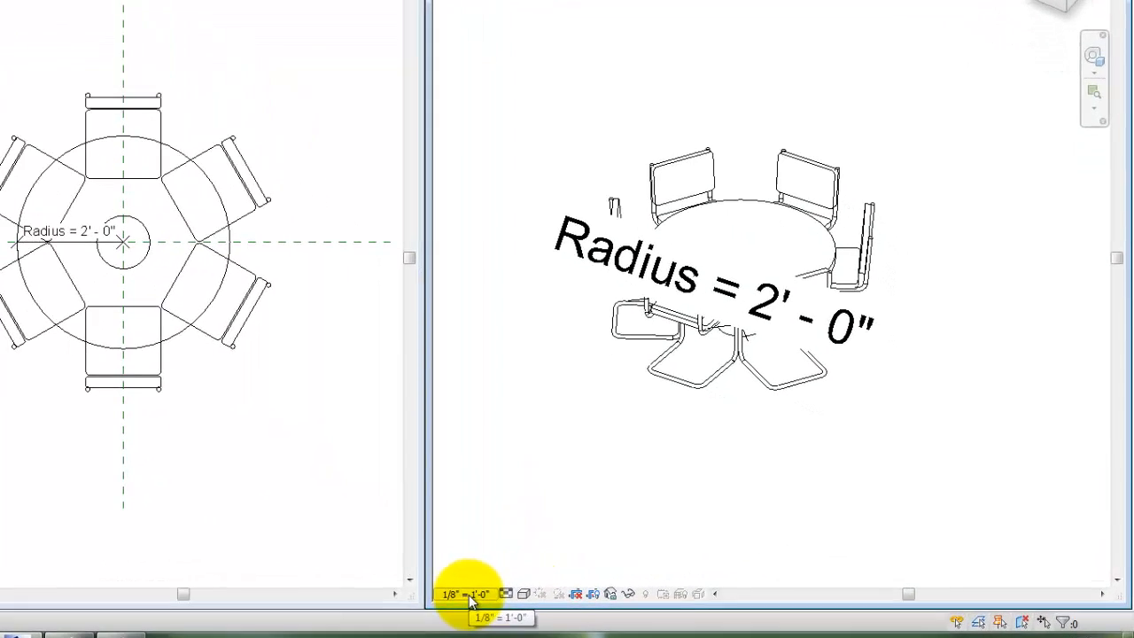
left_click(663, 588)
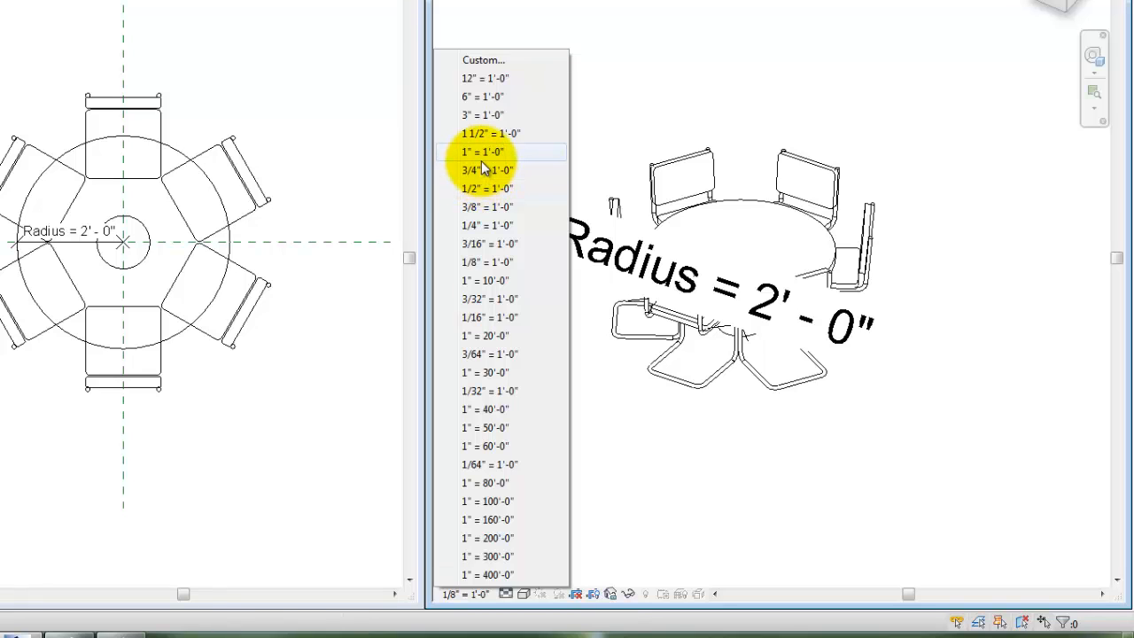
left_click(486, 223)
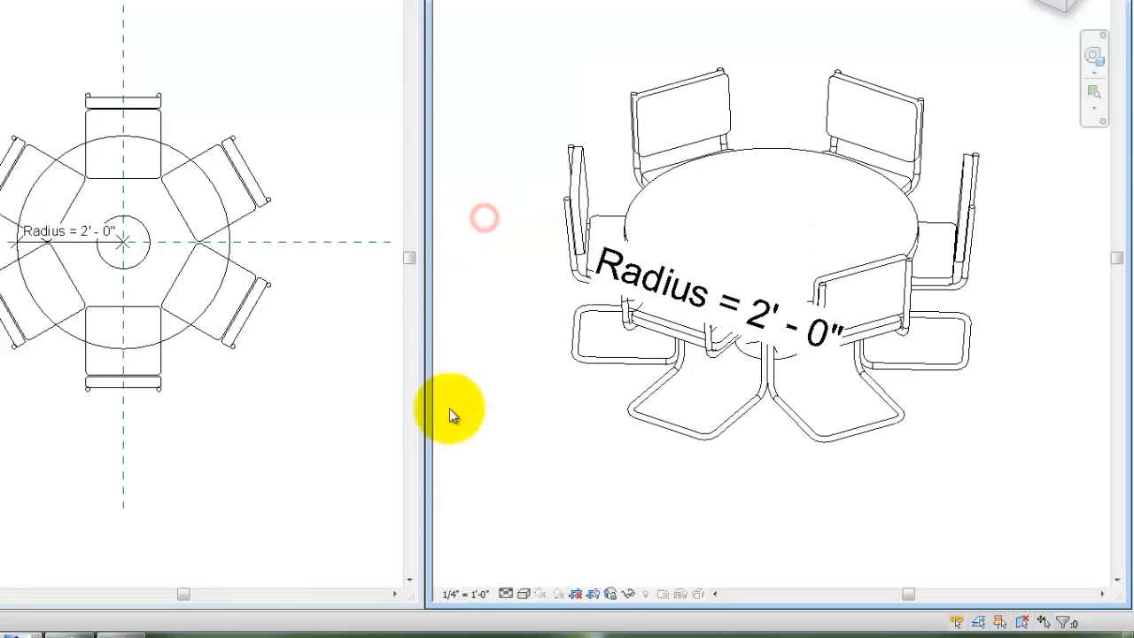
left_click(467, 593)
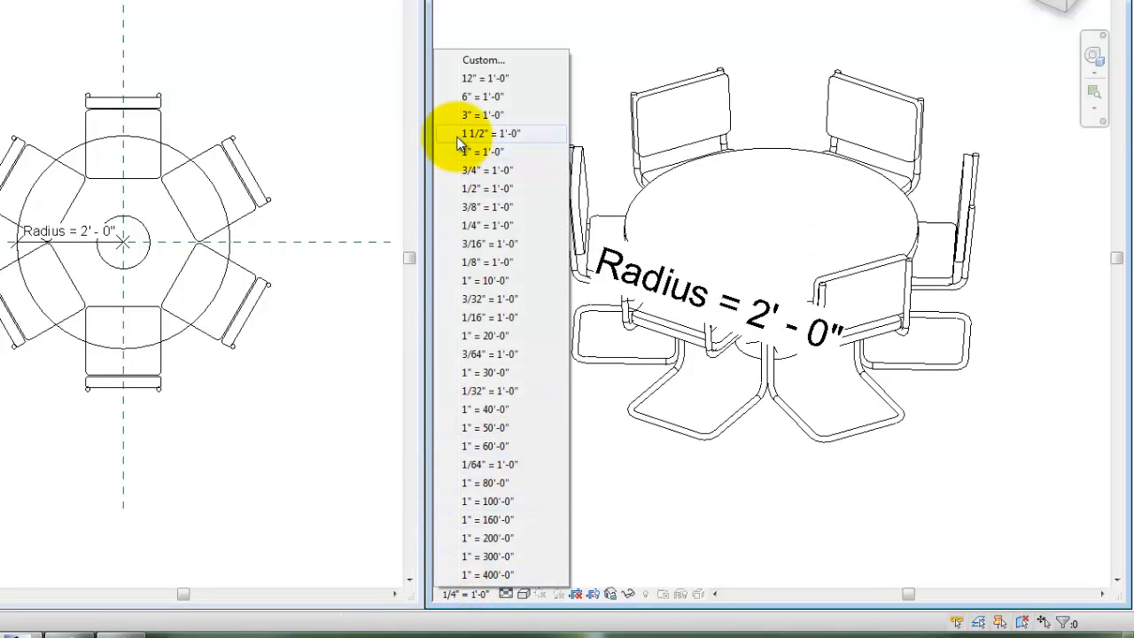
left_click(481, 114)
scroll(608, 283, "down", 2)
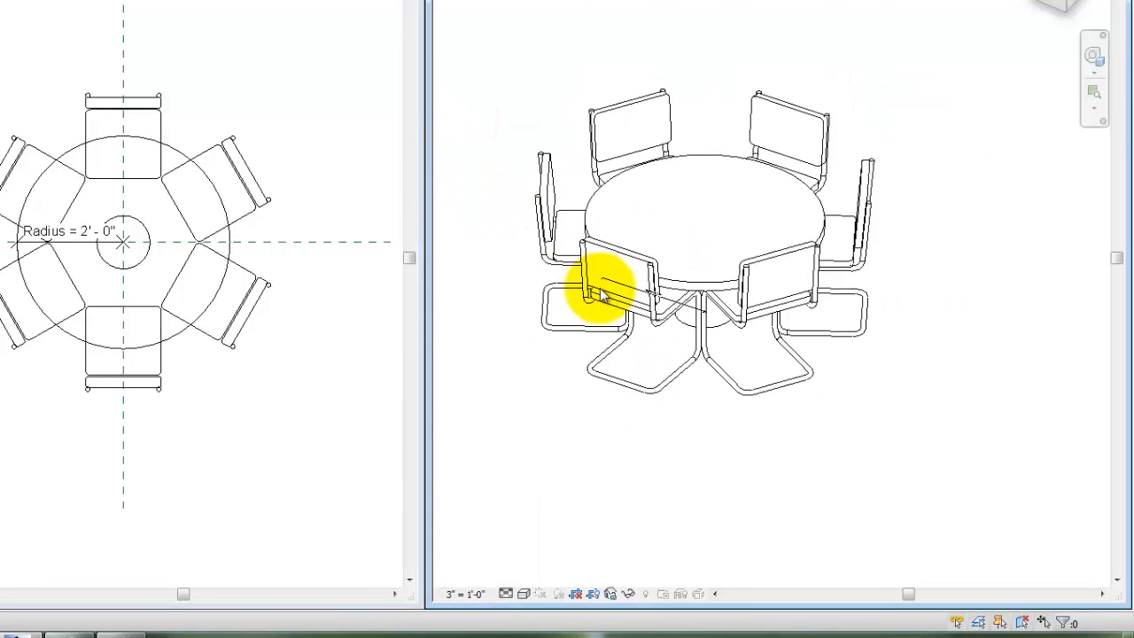
scroll(620, 284, "up", 5)
scroll(687, 257, "up", 2)
scroll(752, 286, "down", 6)
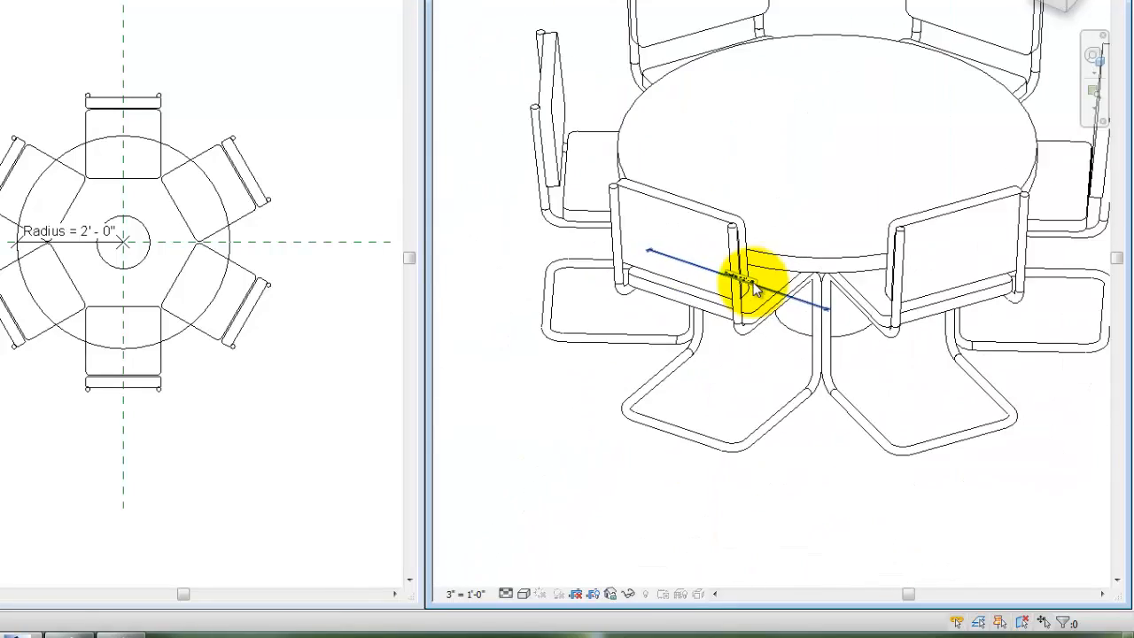
scroll(790, 376, "up", 4)
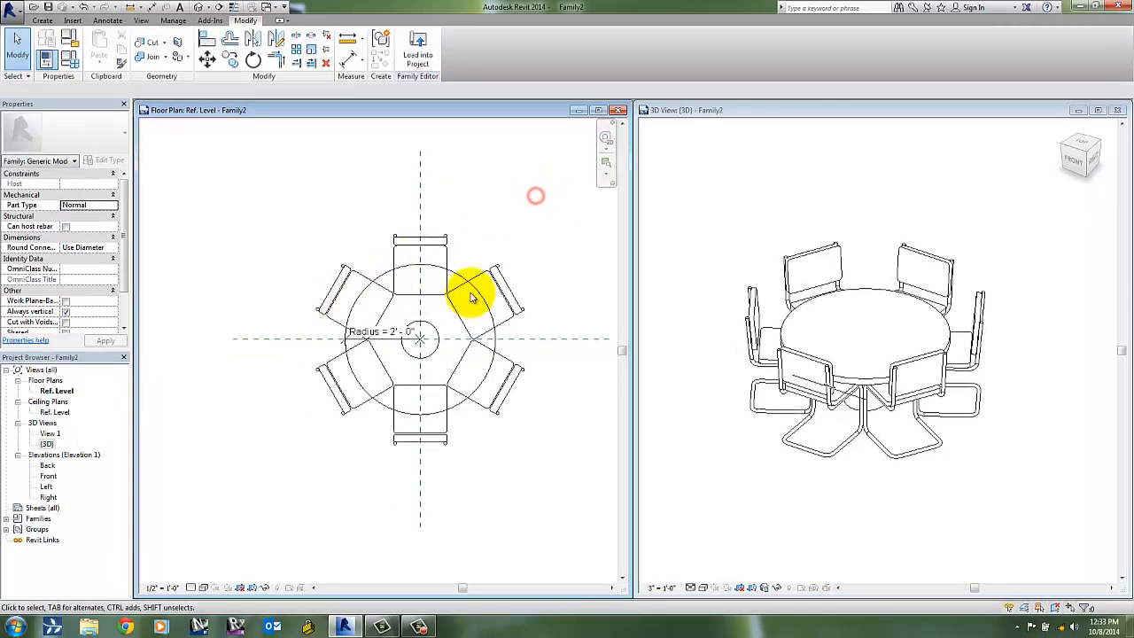
left_click(833, 249)
left_click(834, 248)
left_click(878, 209)
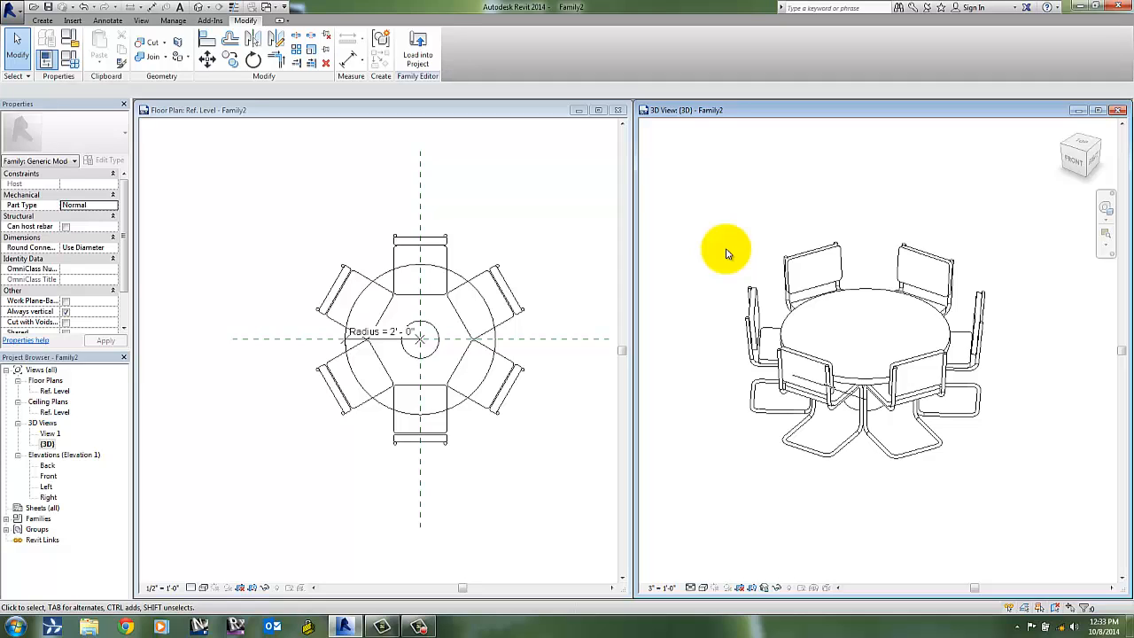
middle_click_drag(750, 248, 729, 251)
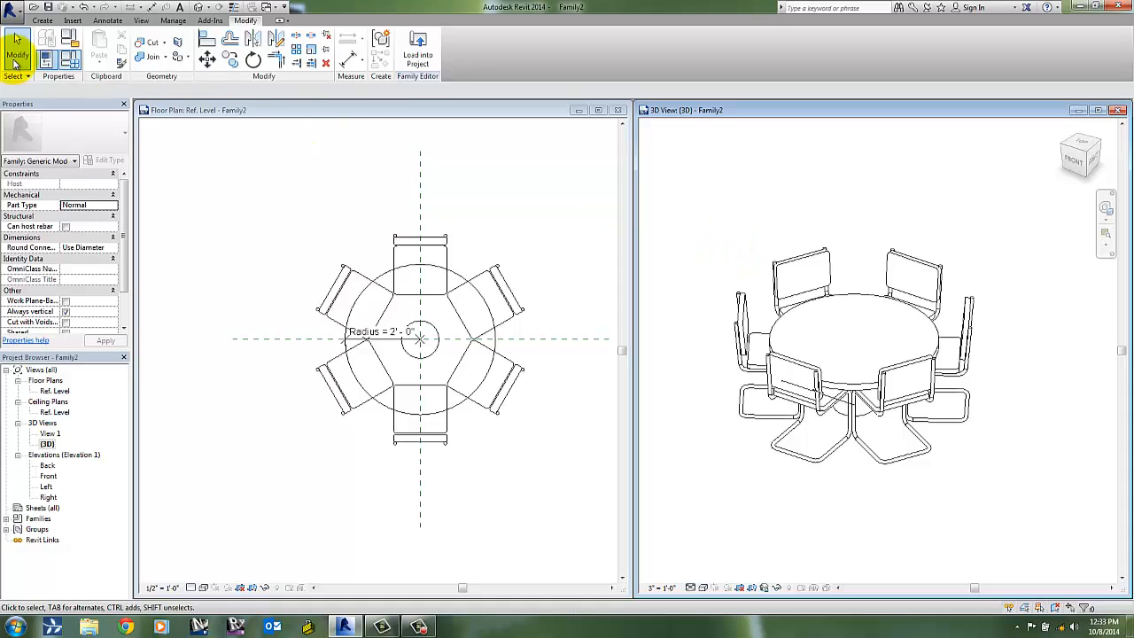
Set the 4' Table type's Table Size to 6' and apply it to test how the tabletop and chairs flex
left_click(71, 62)
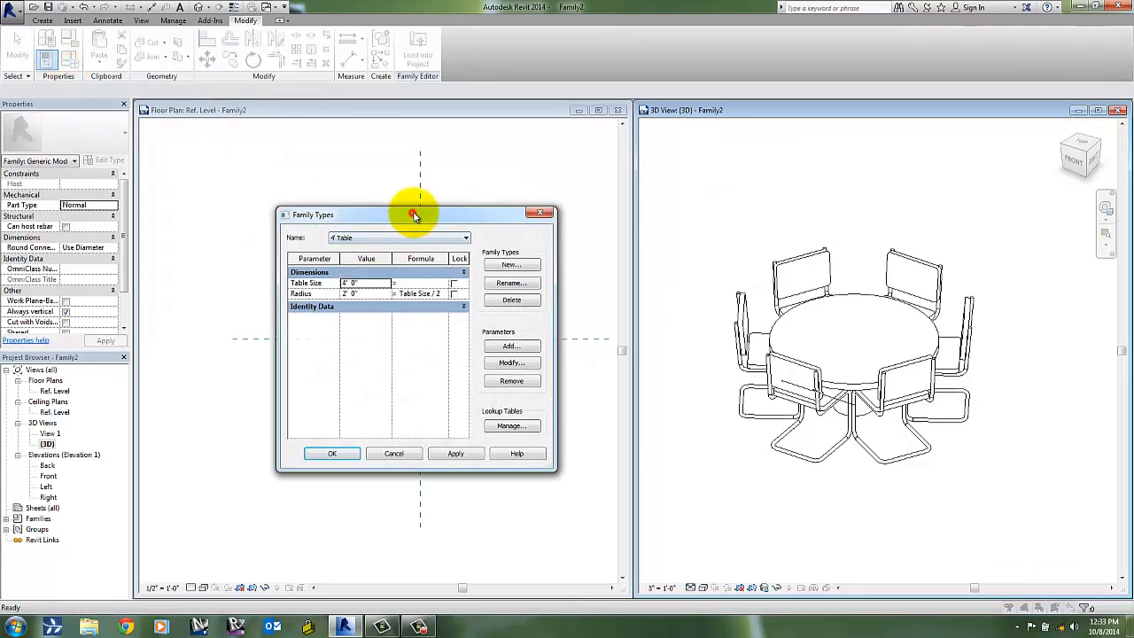
left_click_drag(396, 215, 415, 213)
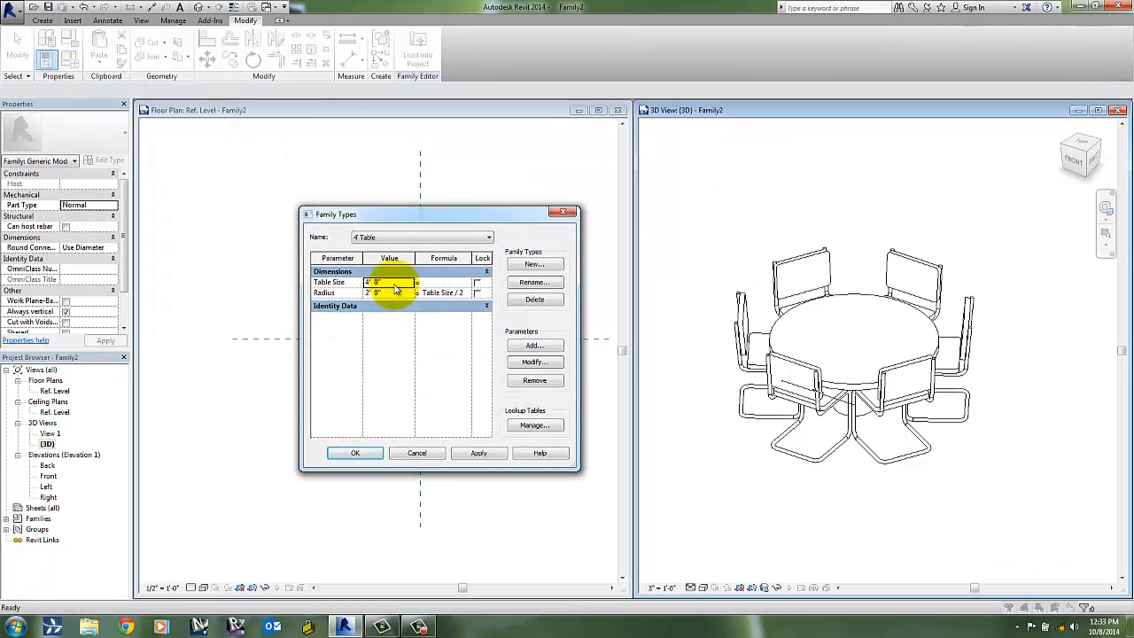
double_click(393, 283)
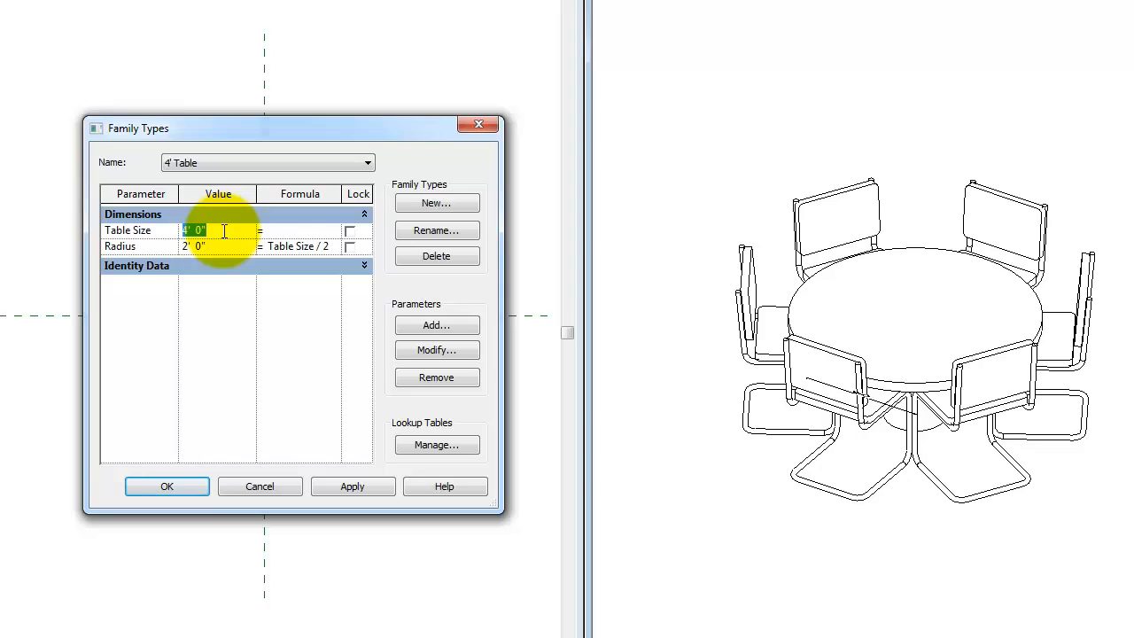
left_click(324, 486)
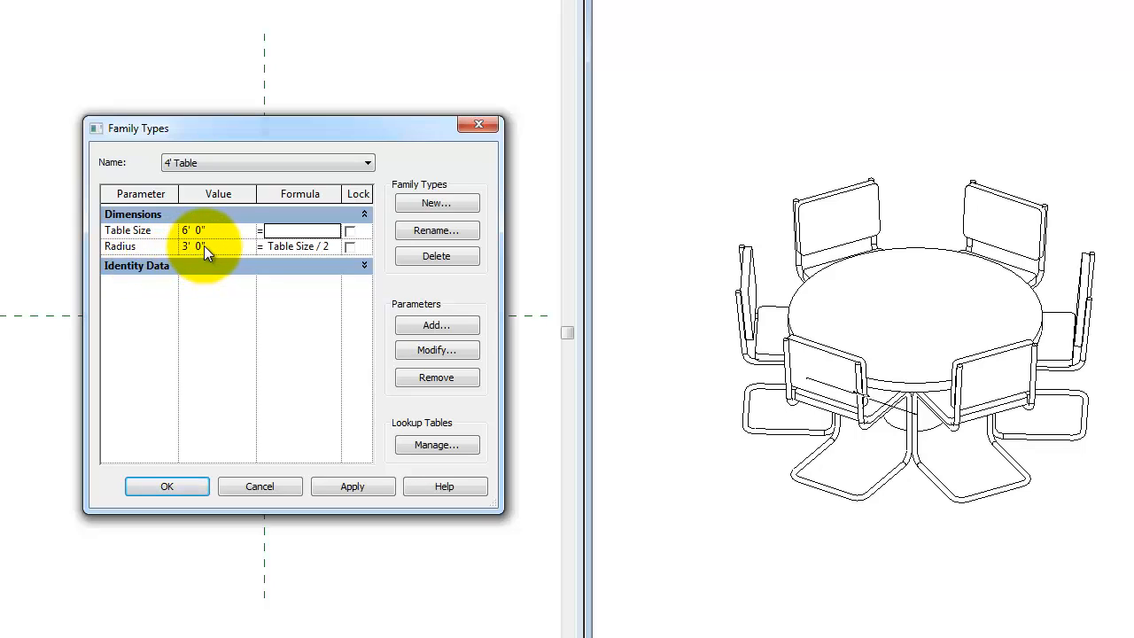
left_click(351, 486)
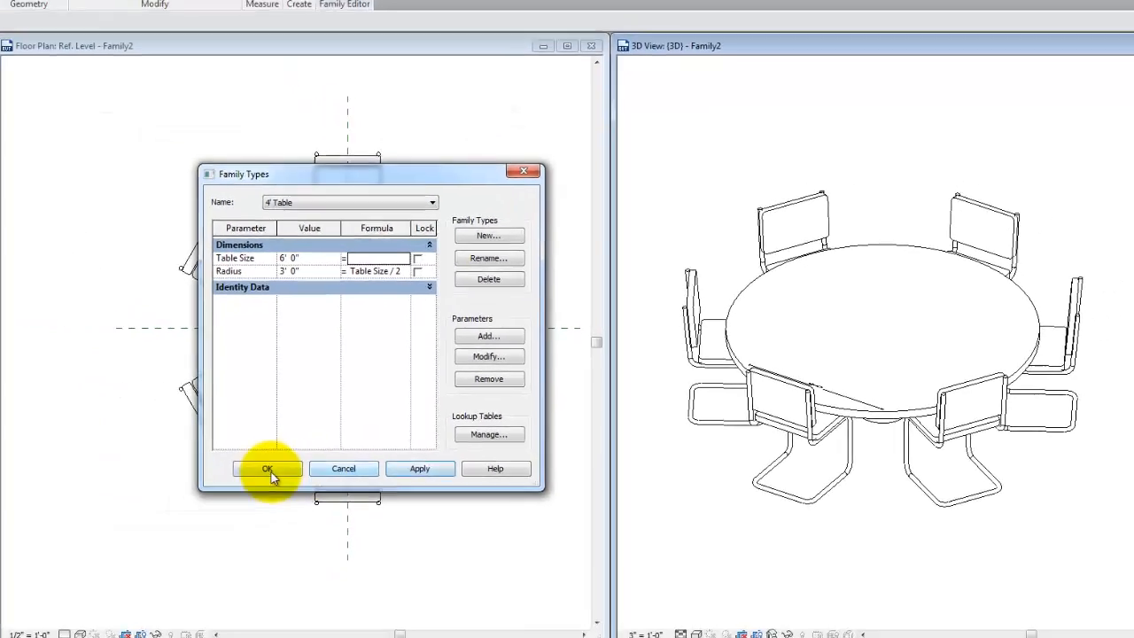
left_click(166, 486)
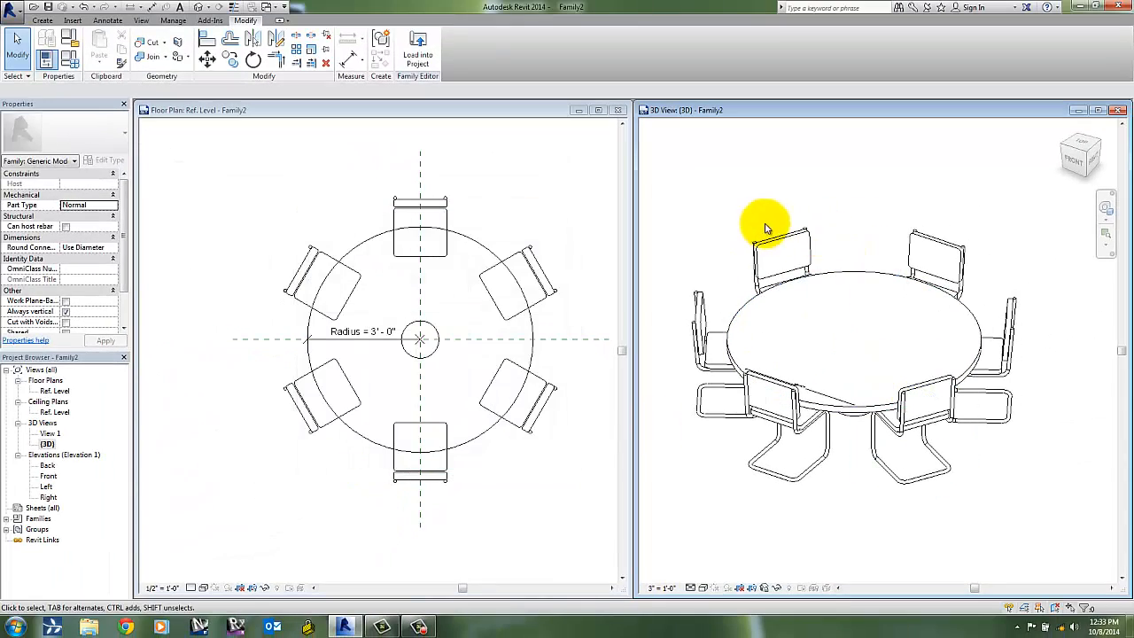
left_click(714, 198)
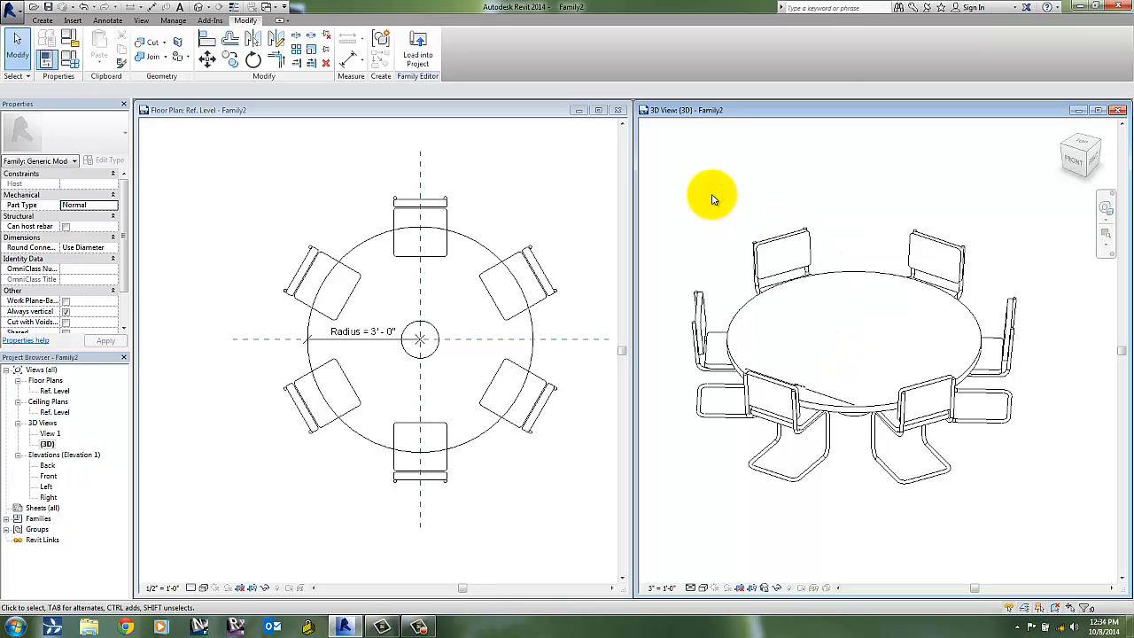
Set the 4' Table type's Table Size back to 4' and apply it to the family
left_click(70, 58)
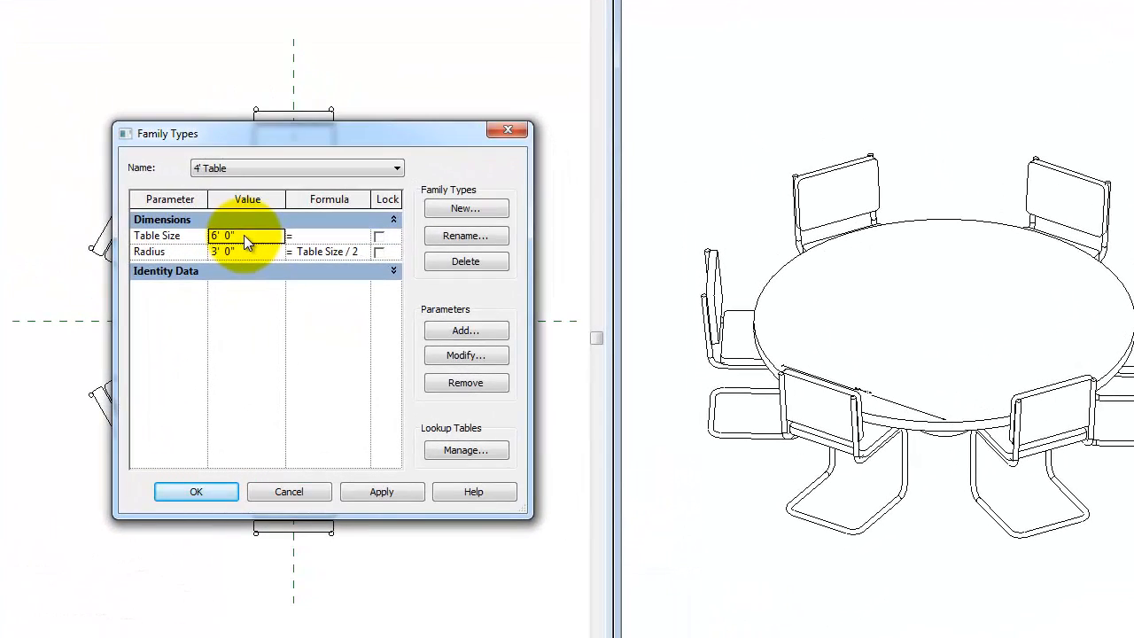
double_click(244, 234)
type("4")
key("Tab")
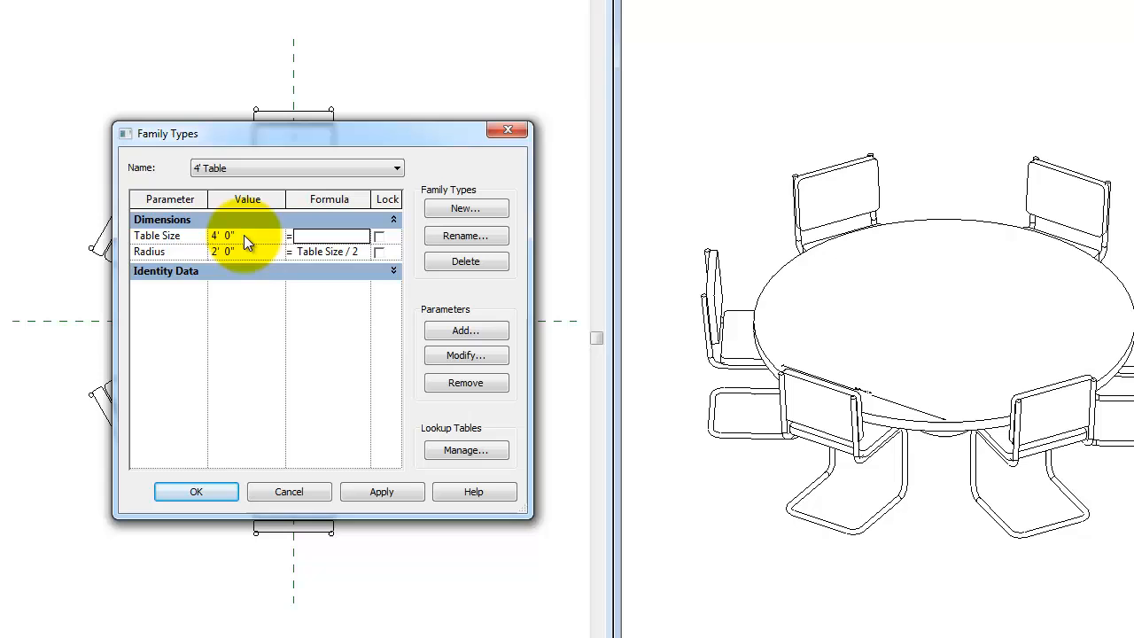
left_click(404, 493)
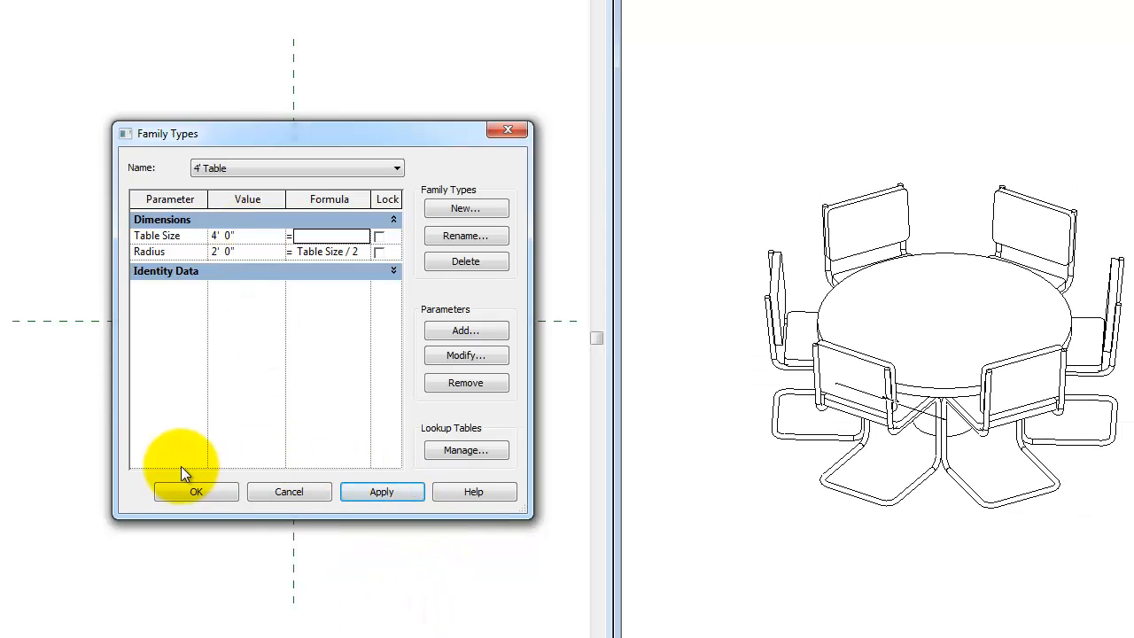
left_click(209, 485)
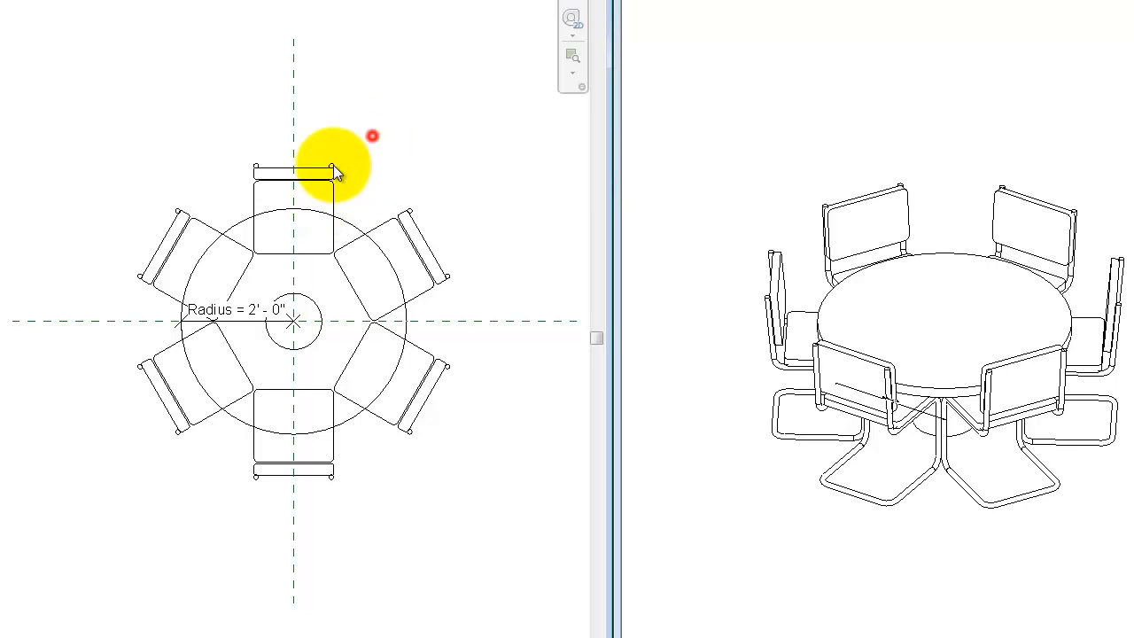
Label the radial chair array with a new type-based family parameter named Number of Chairs, grouped under Other
left_click(331, 166)
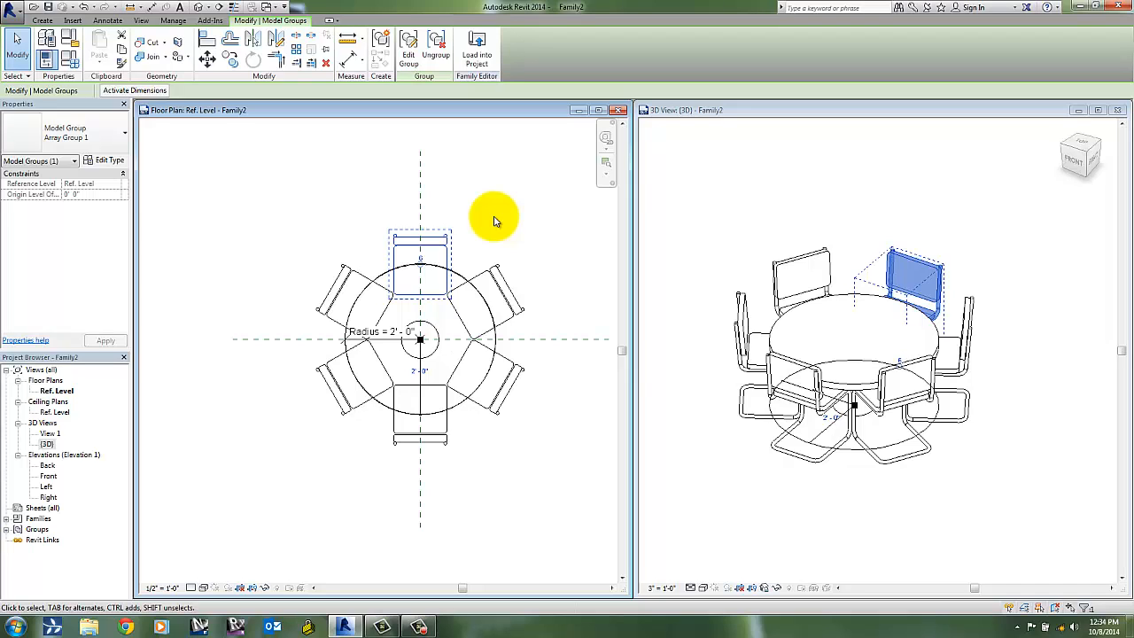
left_click(489, 222)
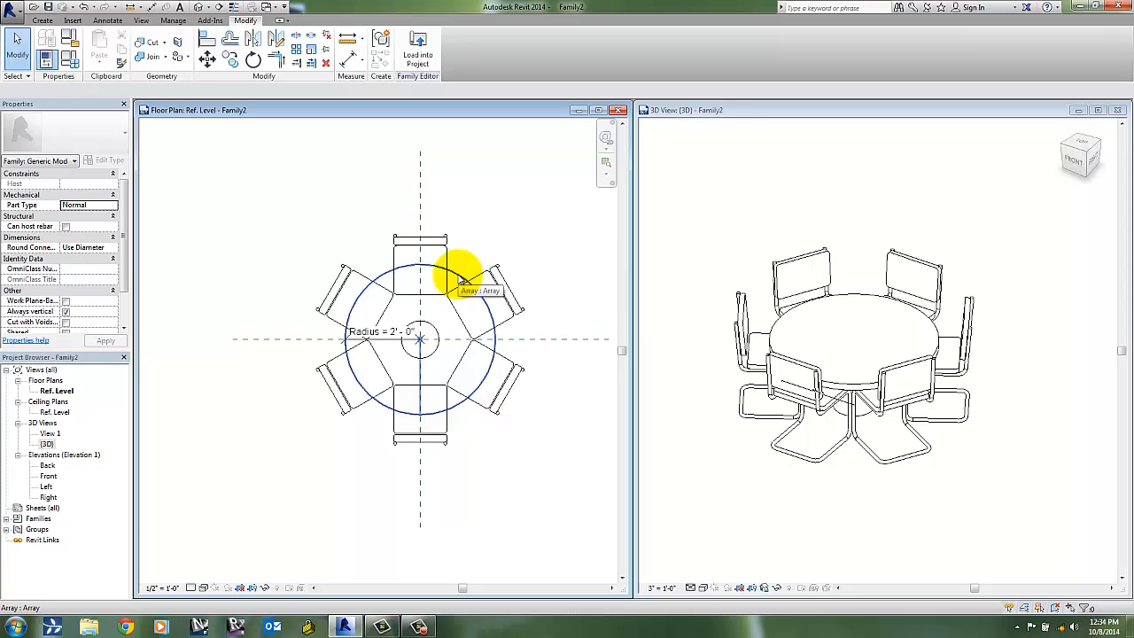
left_click(461, 282)
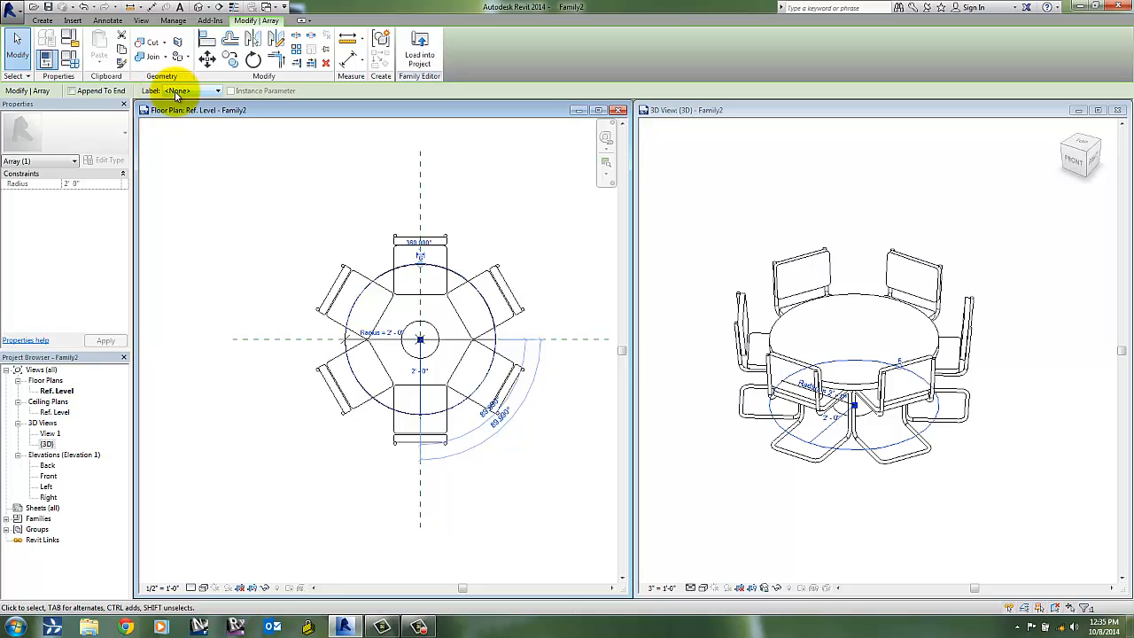
left_click(217, 92)
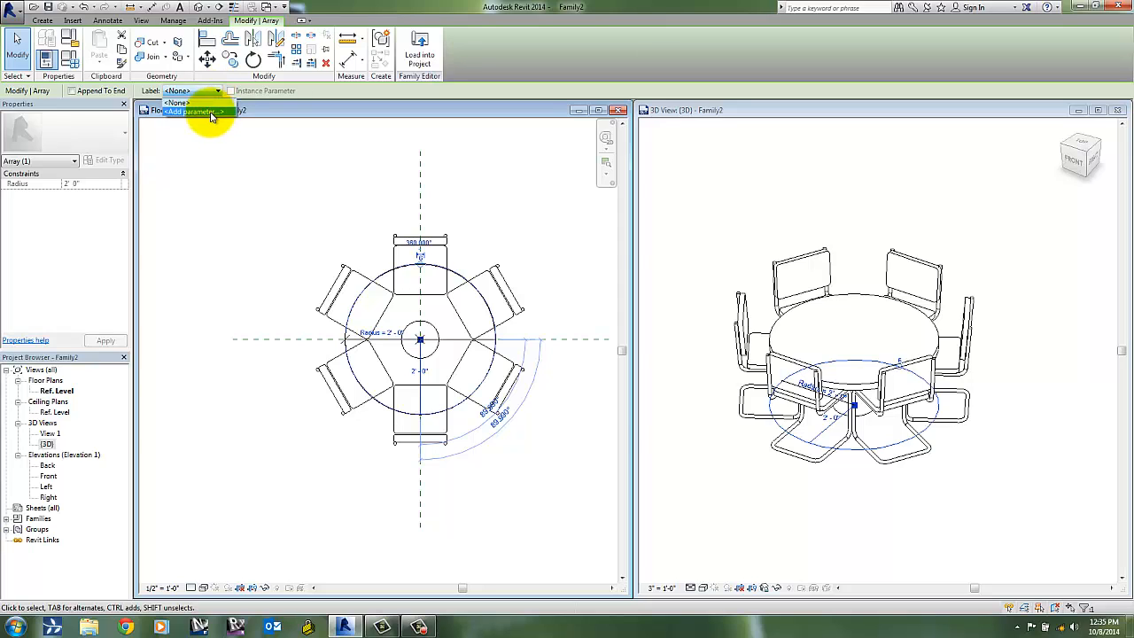
left_click(209, 113)
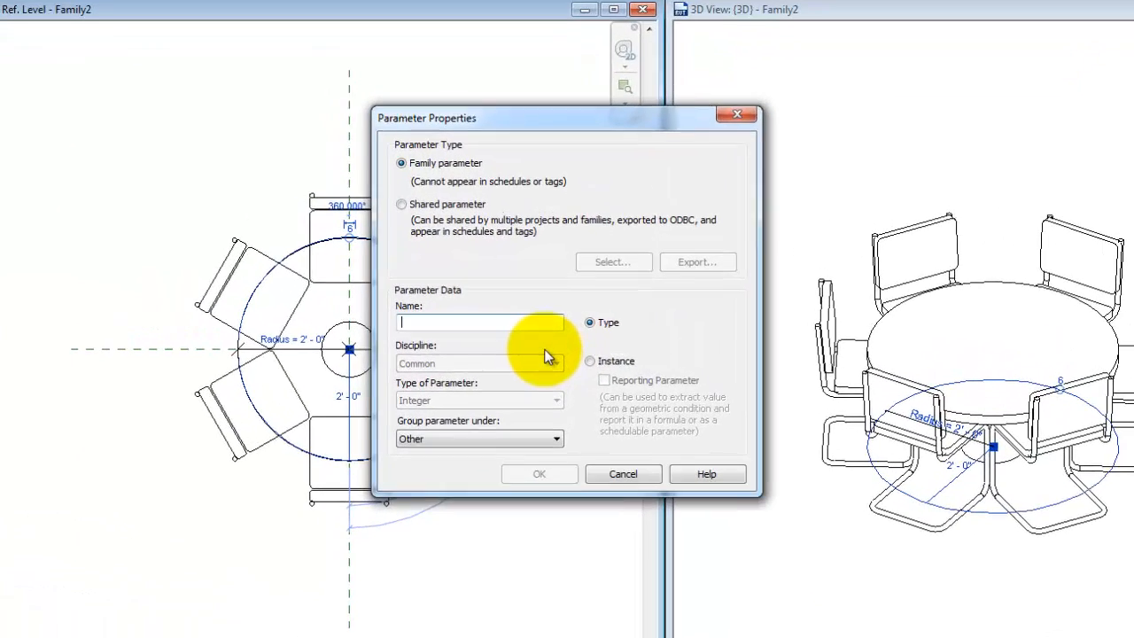
type("Nu")
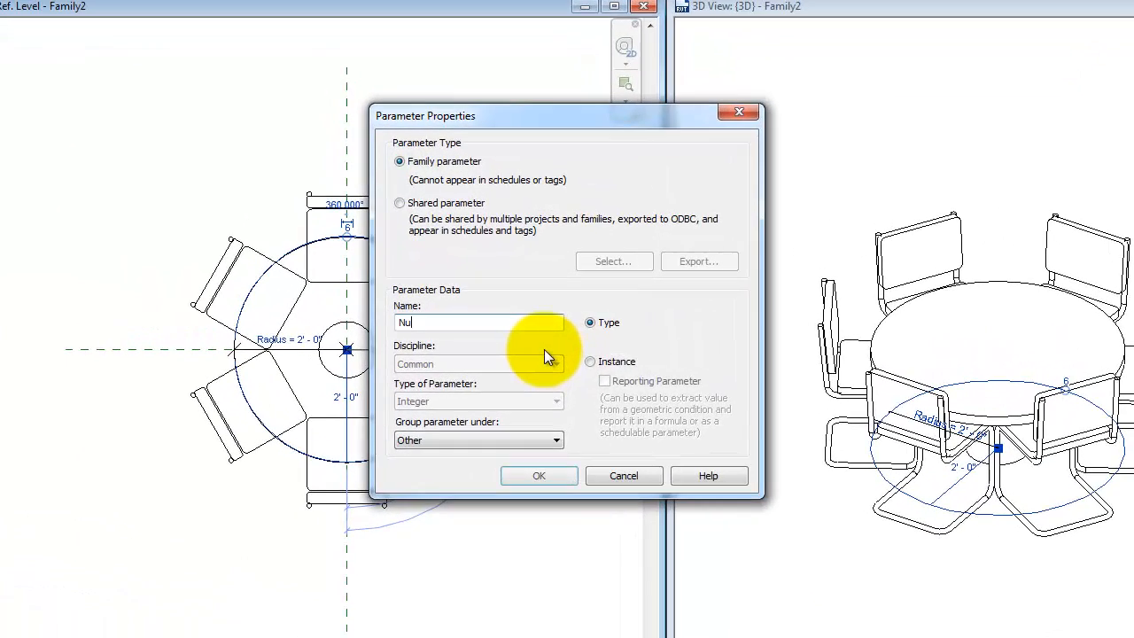
type("mber of ")
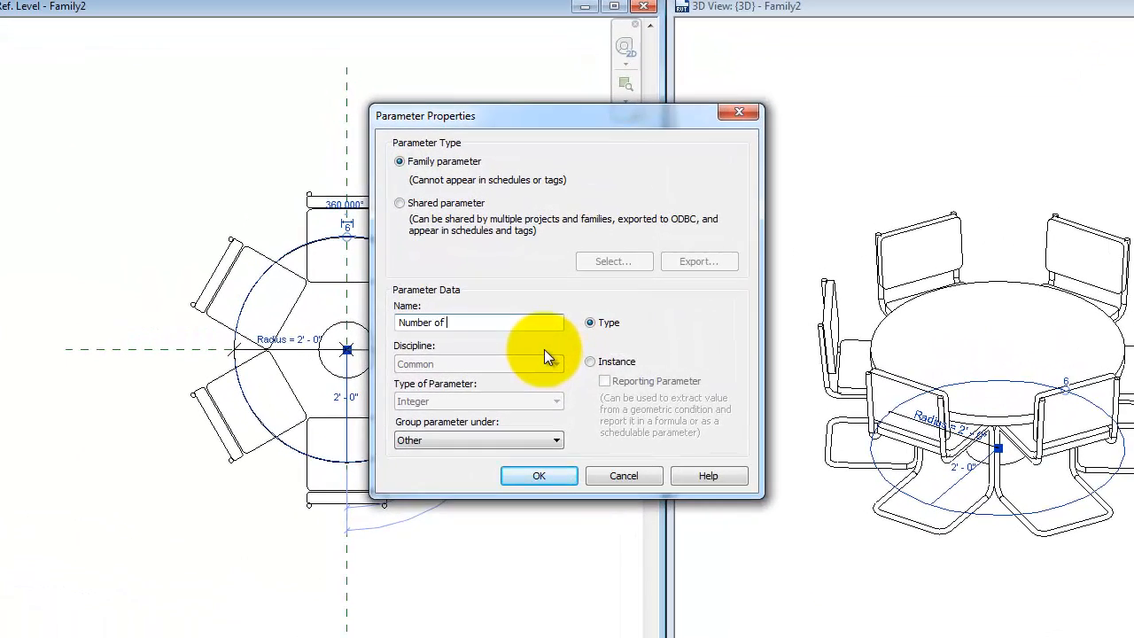
type("Chairs")
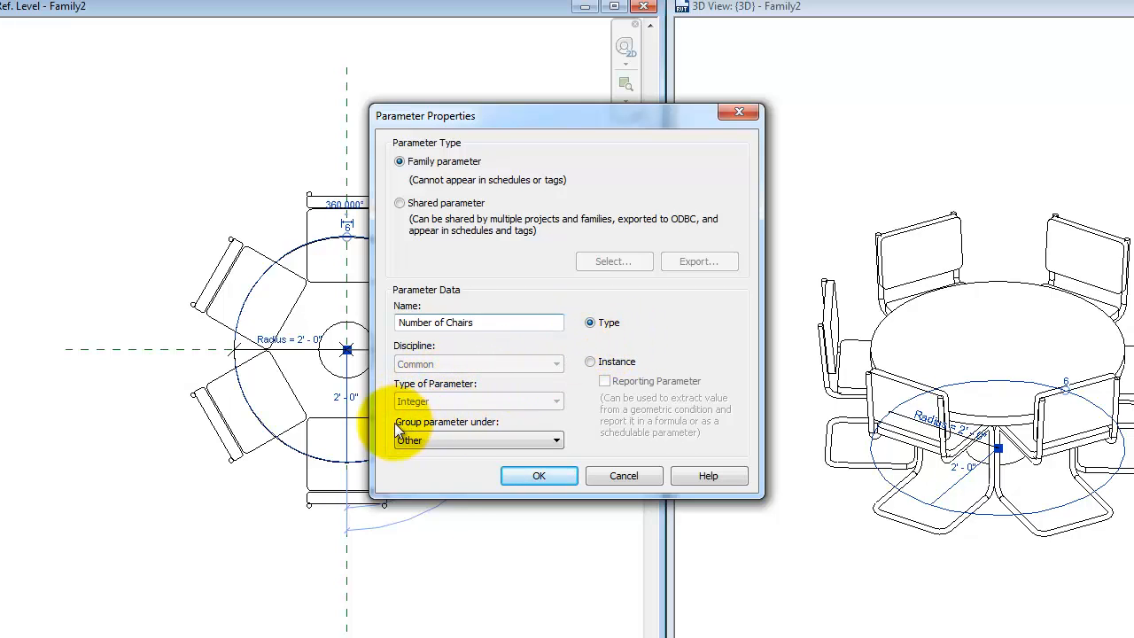
left_click(443, 440)
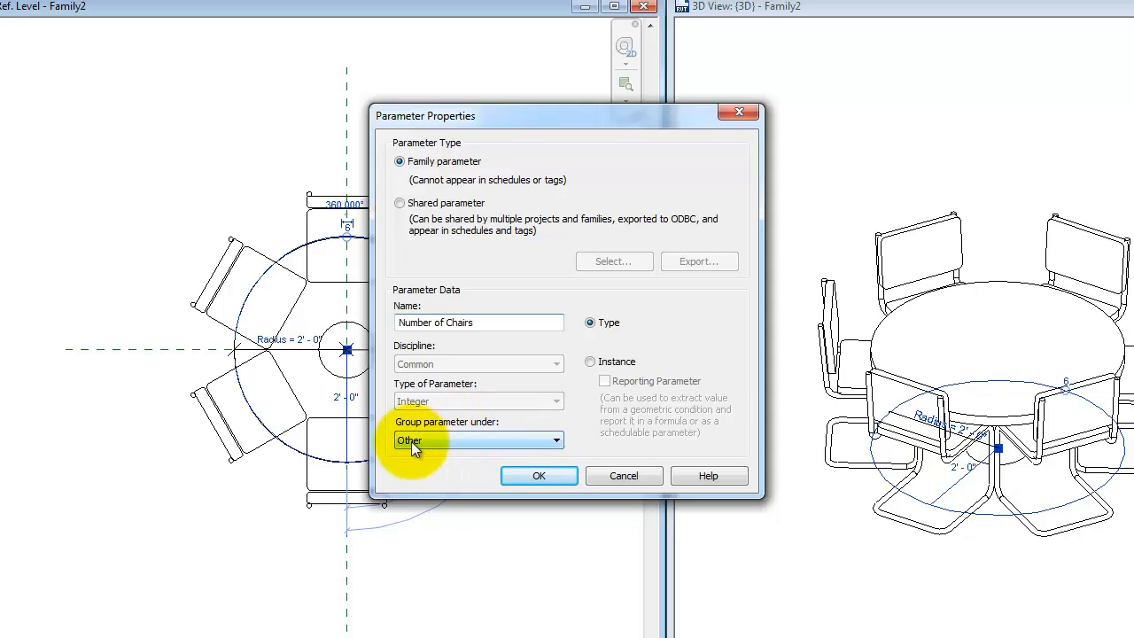
left_click(555, 478)
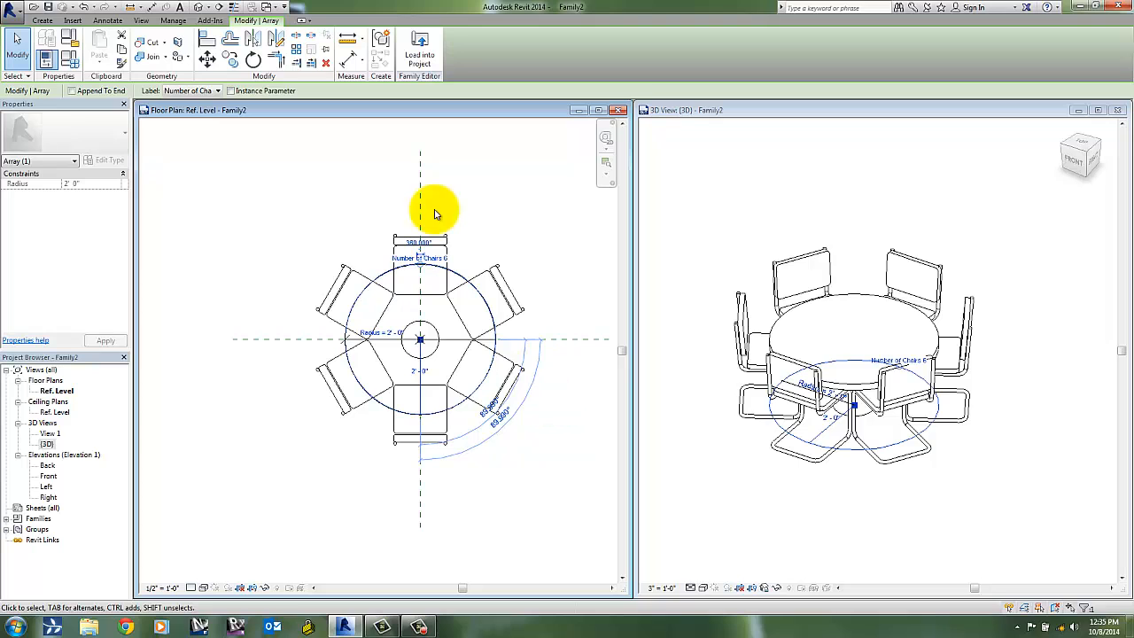
Set the 4' Table type's Number of Chairs to 4 and apply it to flex the array in the 3D view
left_click(730, 240)
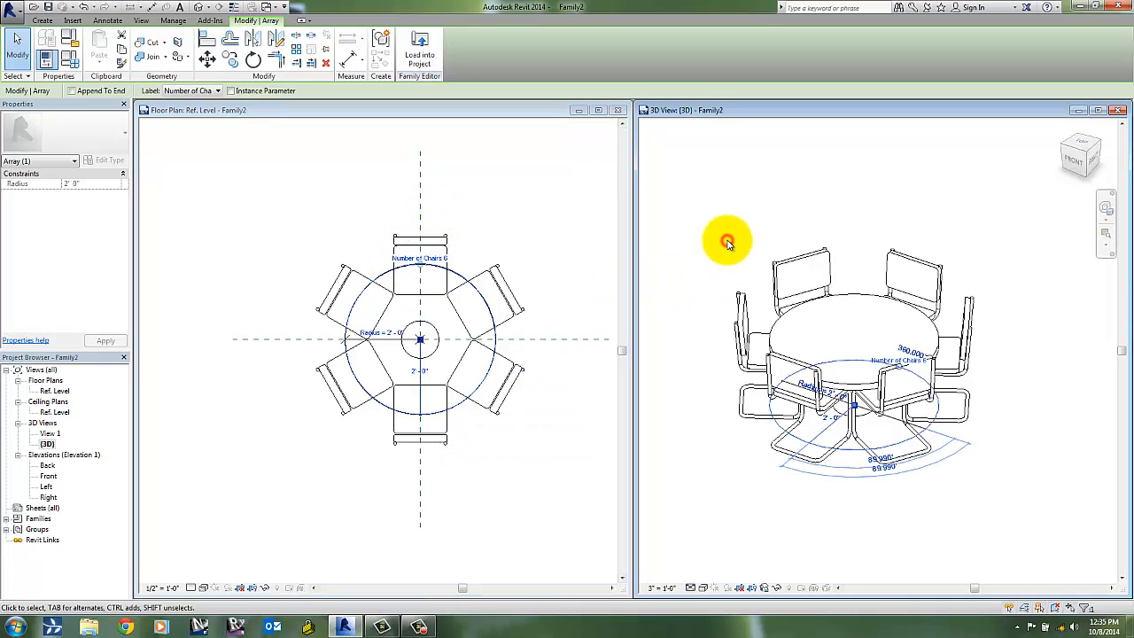
left_click(729, 240)
left_click(74, 57)
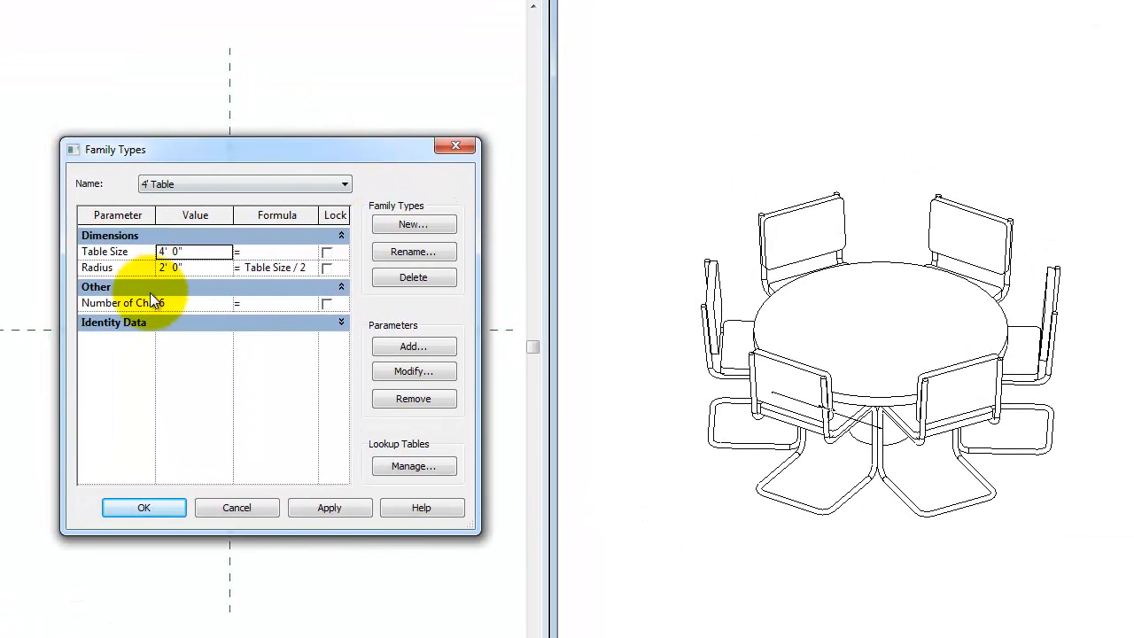
left_click(224, 304)
left_click(226, 306)
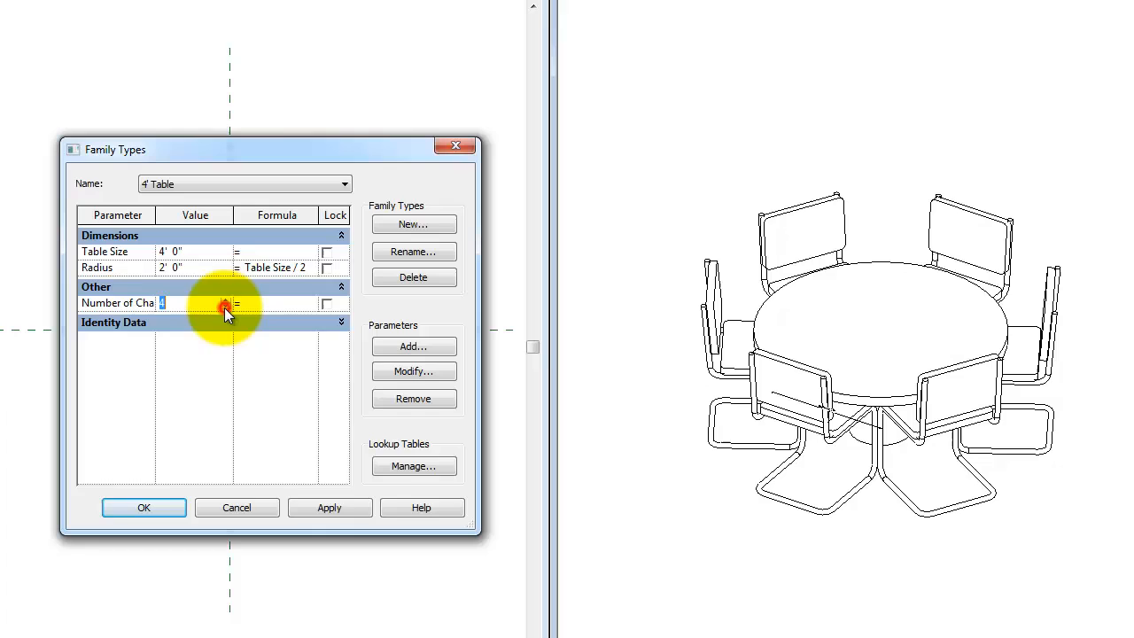
left_click(335, 503)
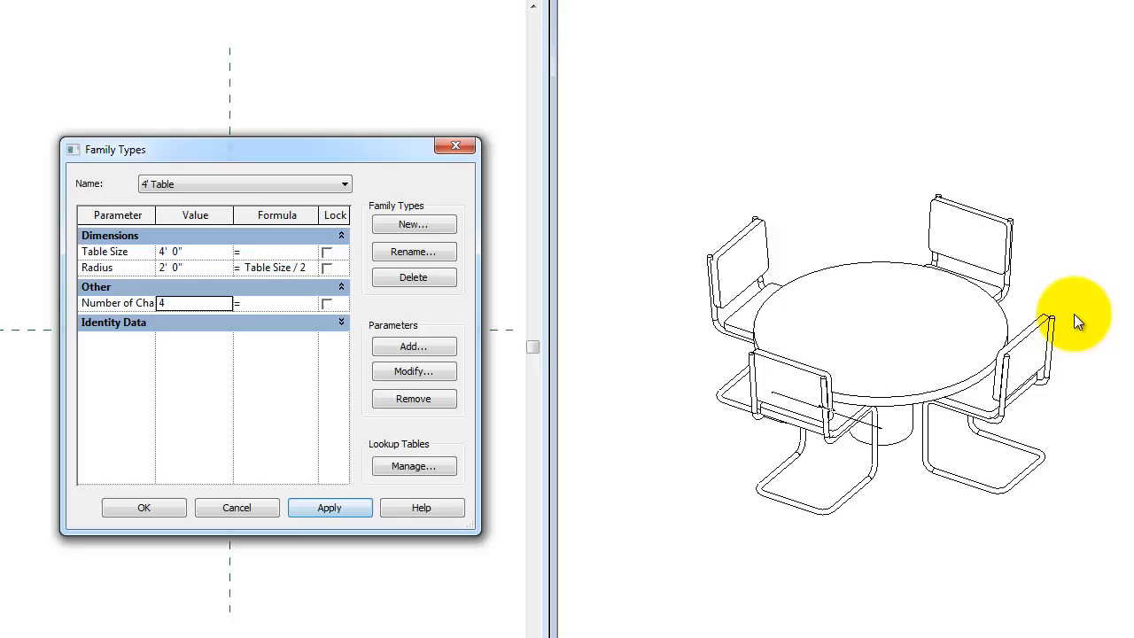
Set the 4' Table type's Number of Chairs back to 6 and apply it
left_click(226, 301)
left_click(226, 301)
left_click(326, 512)
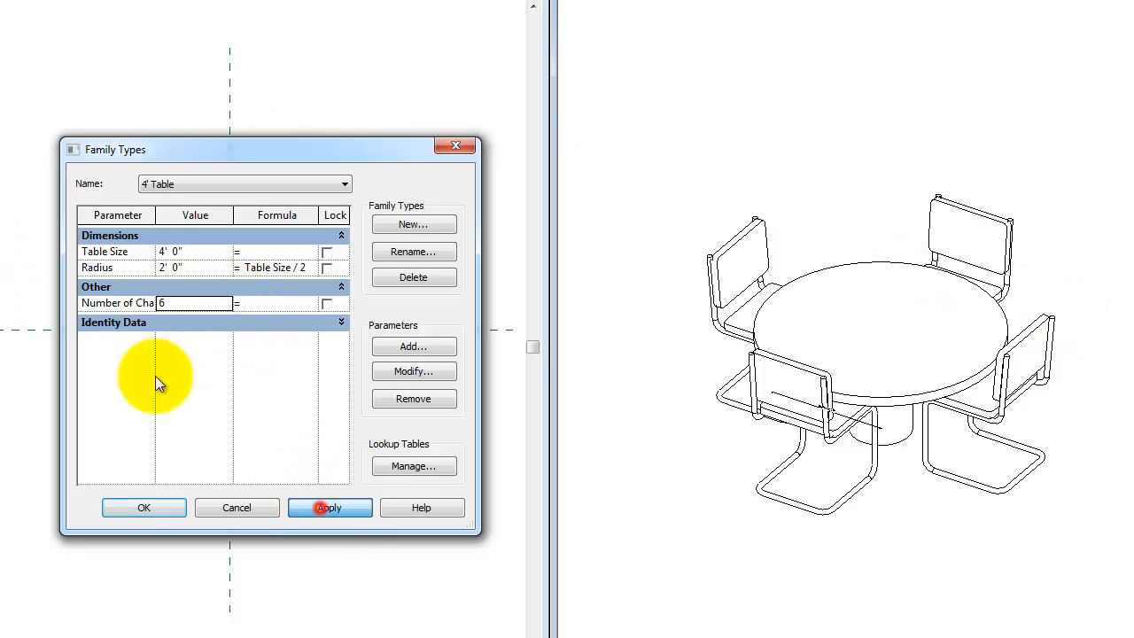
Set the 4' Table type's Number of Chairs to 5, apply it and close the family types
double_click(175, 302)
type("2")
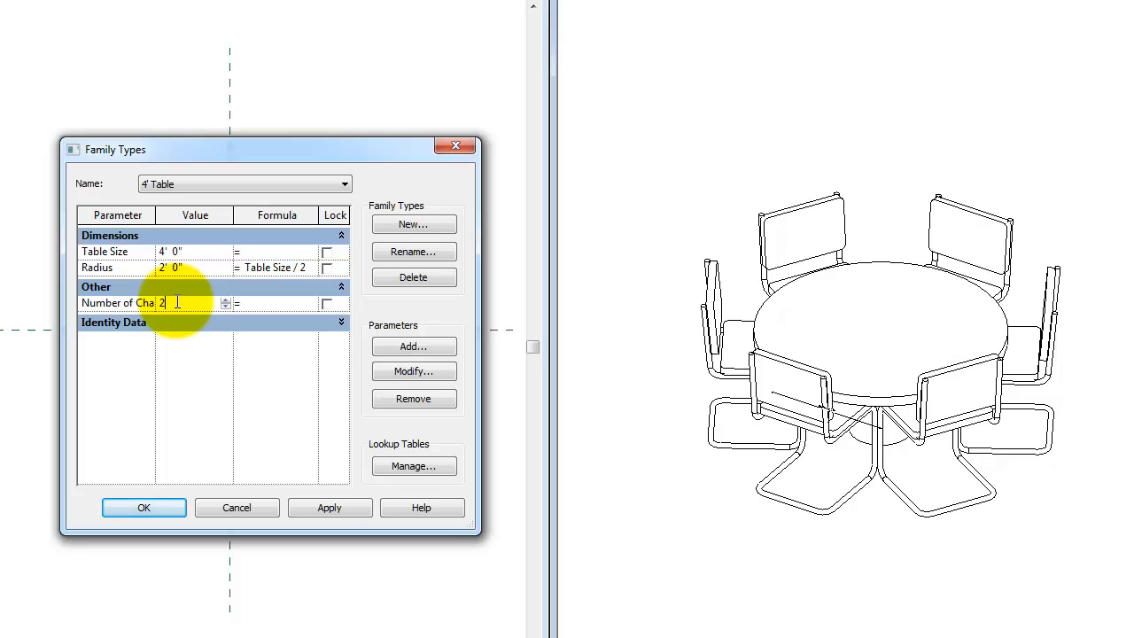
left_click(226, 301)
left_click(226, 300)
left_click(225, 300)
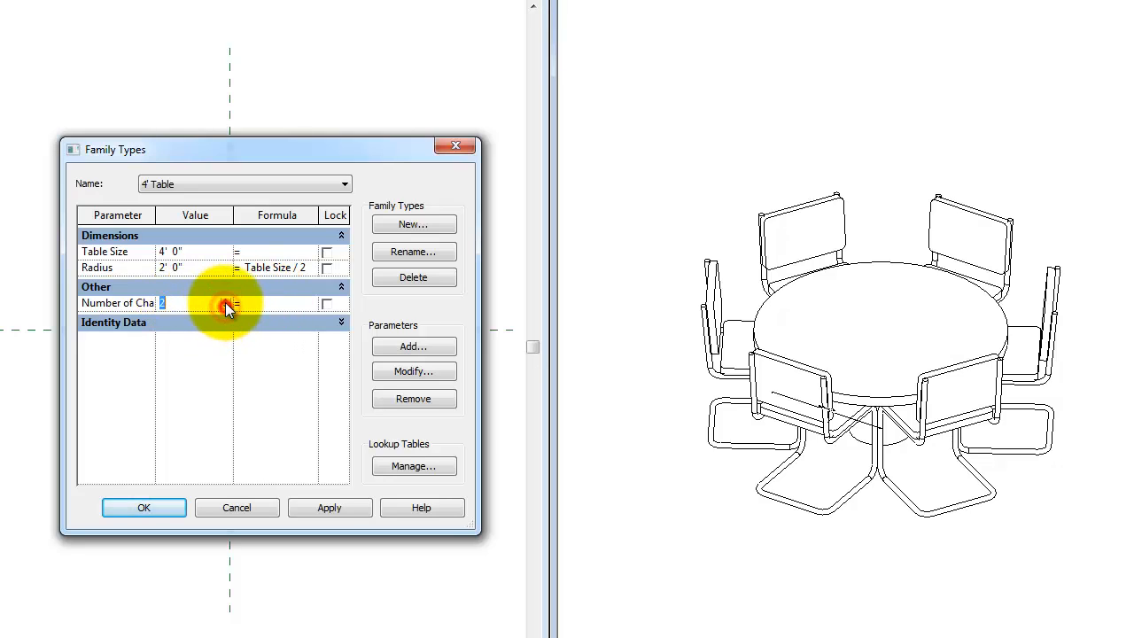
left_click(226, 301)
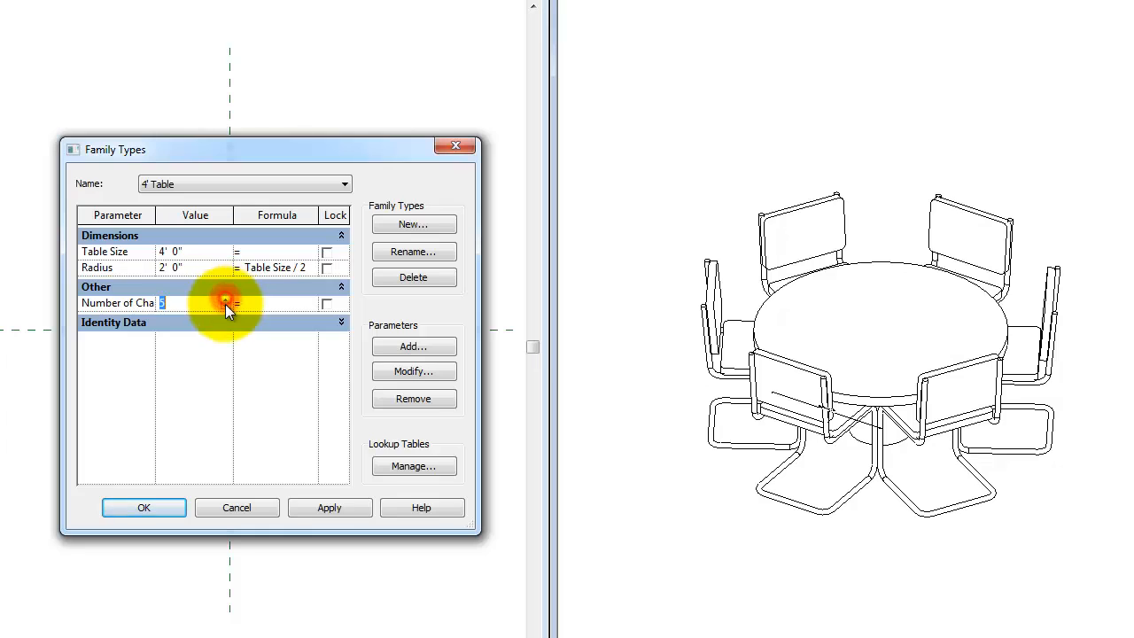
left_click(310, 511)
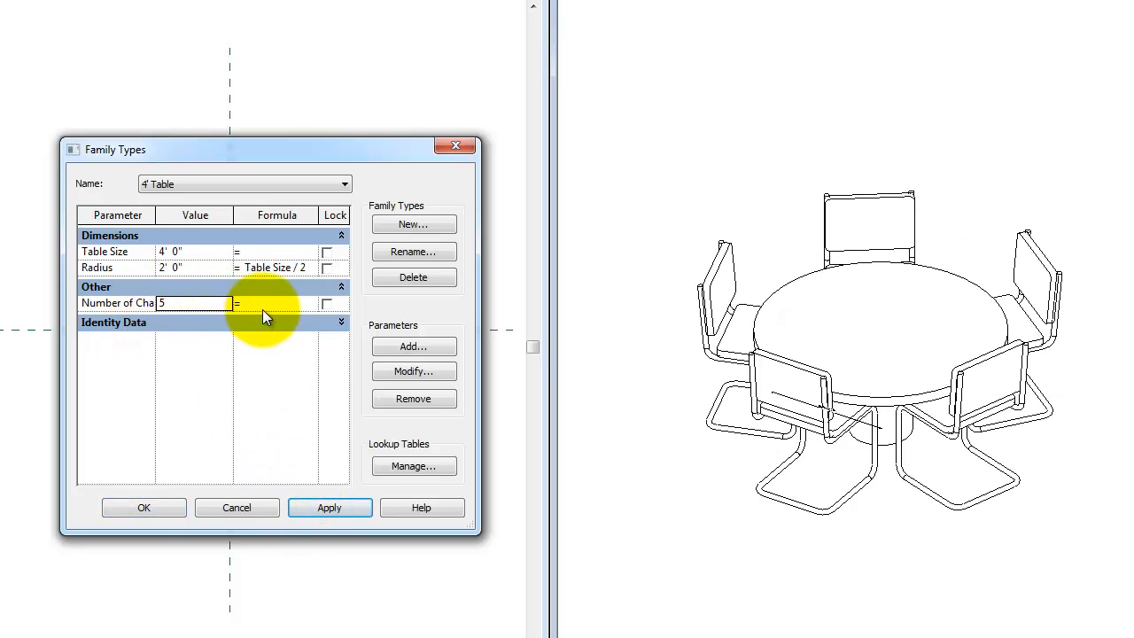
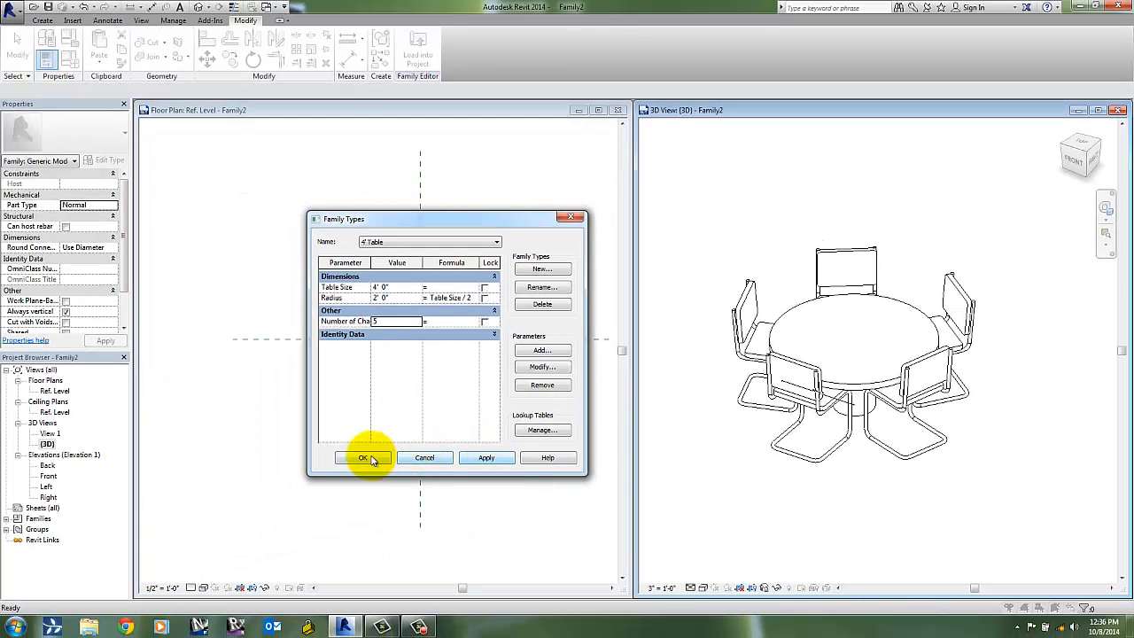
left_click(370, 458)
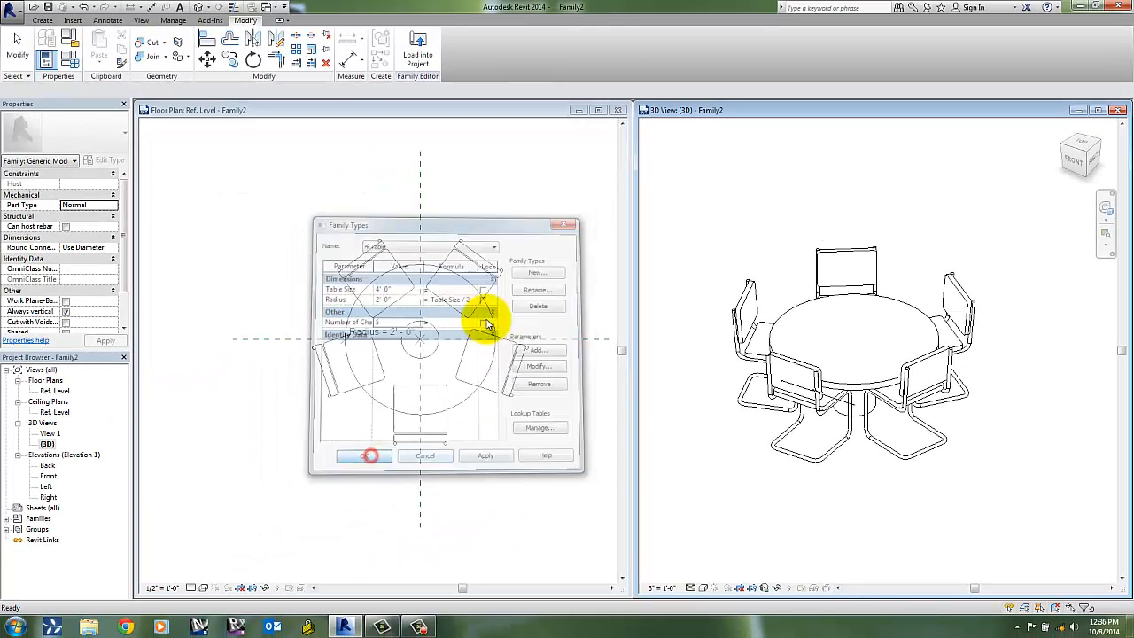
Open a blank Notepad document from the Windows search and place its window over the family views
key("super")
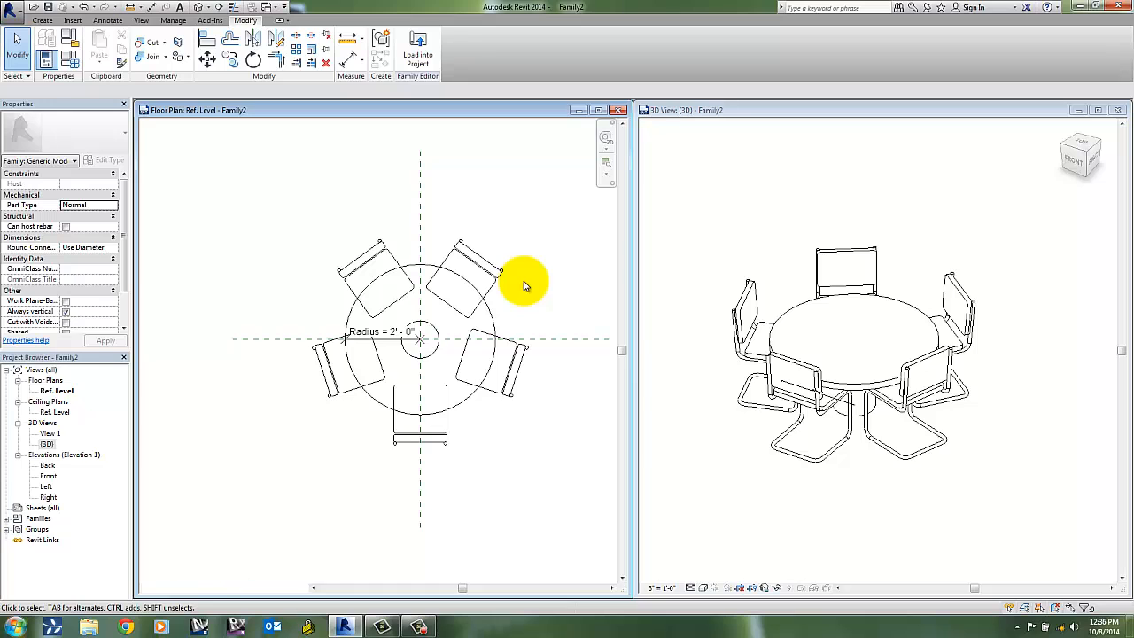
type("text")
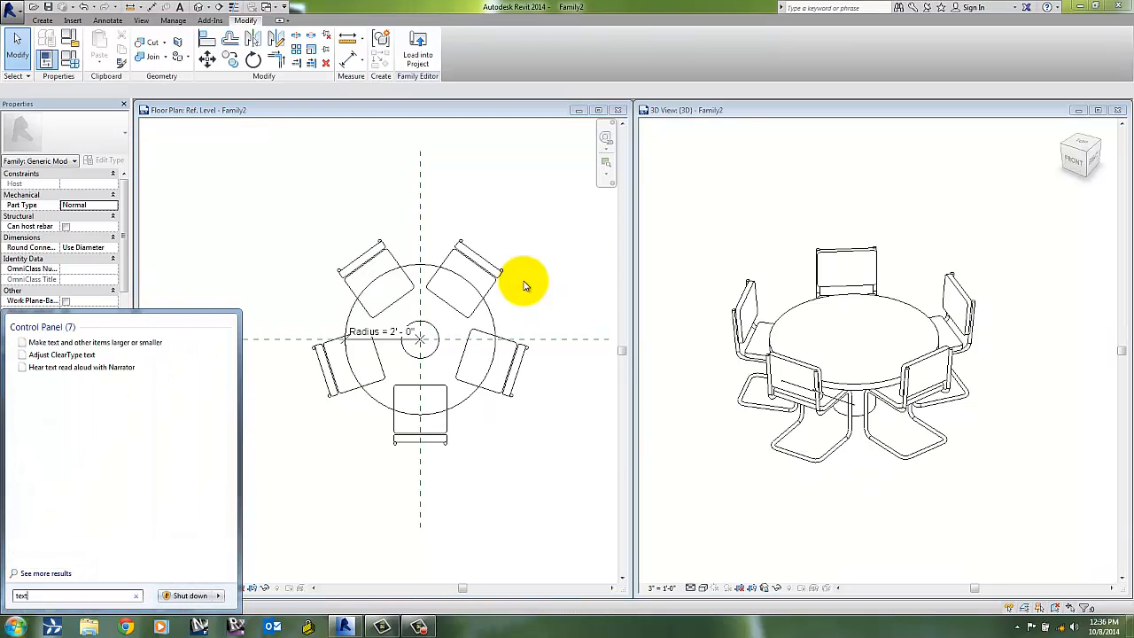
key("BackSpace")
key("BackSpace")
key("BackSpace")
key("BackSpace")
type("power")
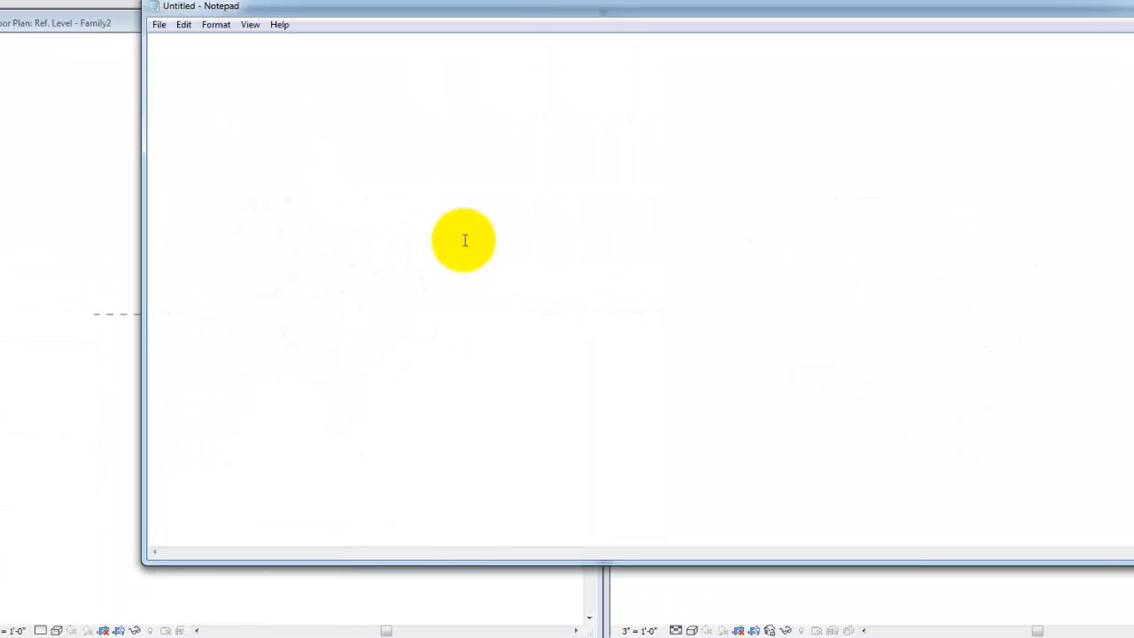
left_click_drag(508, 2, 417, 40)
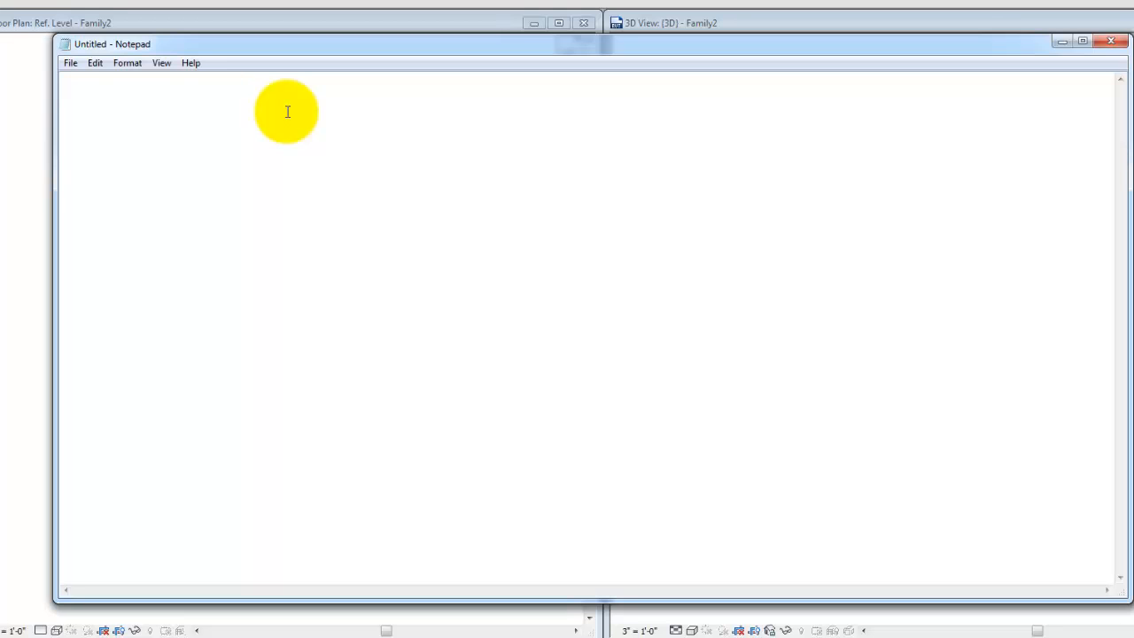
List <, >, =, IF, AND, OR and NOT on separate lines, accepting the Windows 7 Basic color scheme when prompted
type("< ")
type(">")
key("Return")
type("=")
key("Return")
type("IF")
key("Return")
type("AND")
key("Return")
type("OR")
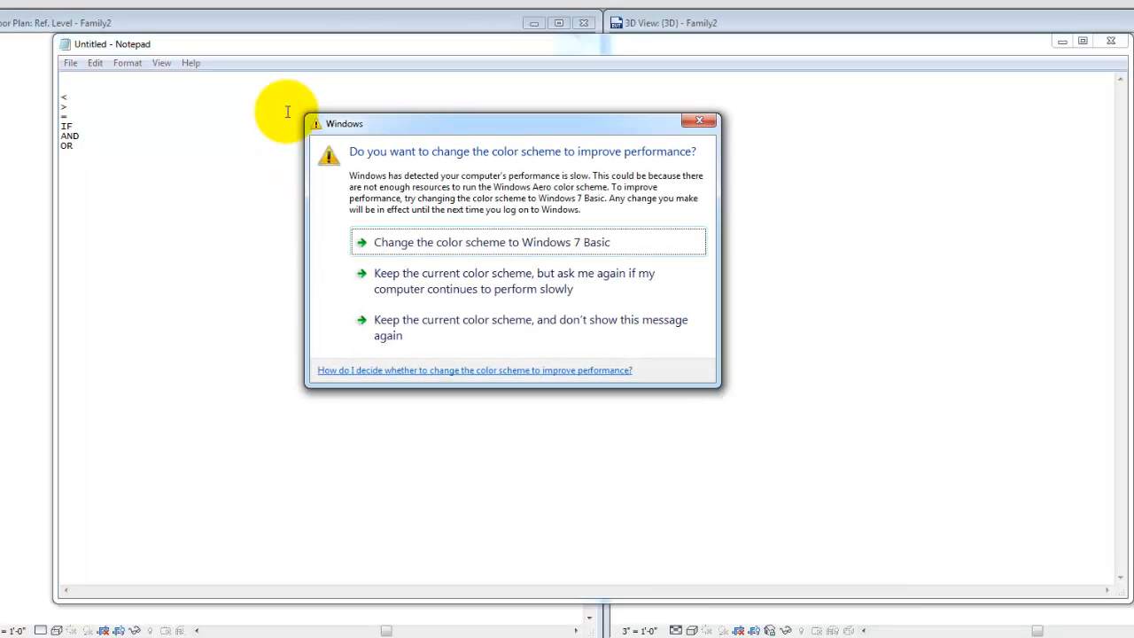
left_click(497, 244)
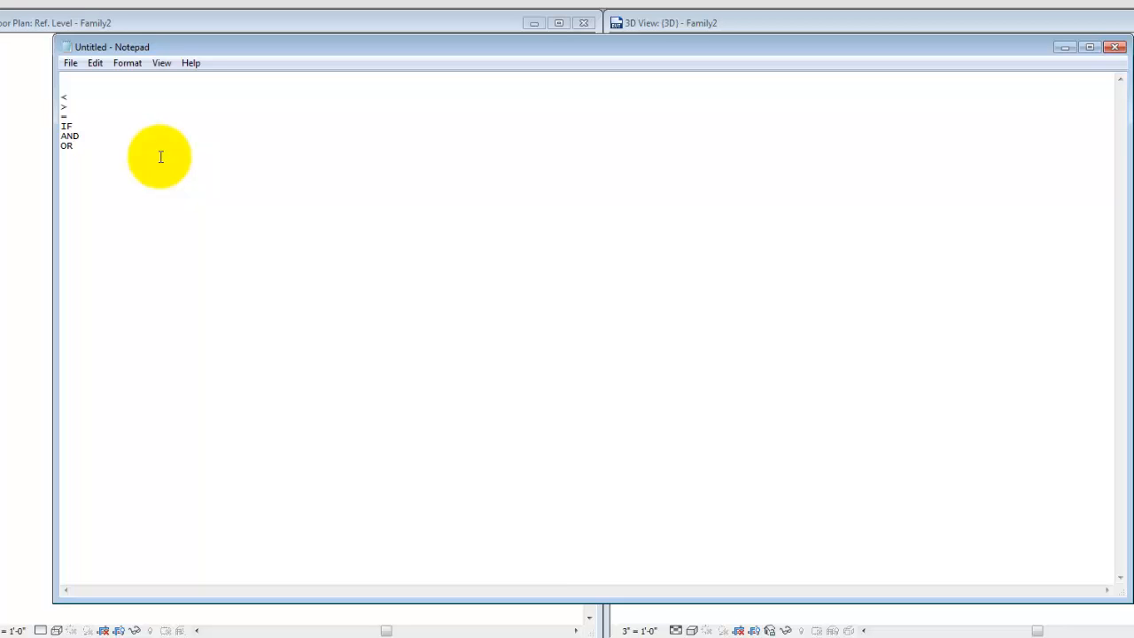
type("NOT")
Write the general conditional syntax = IF(STATEMENT,TRUE,FALSE) below the operator list
type("=")
type(" IF")
type(" (")
type("S")
type("TATW")
key("BackSpace")
type("EMA")
type("NT")
type(",")
type("T")
type("RUE")
type(",F")
type("ALSE")
type(")")
key("Delete")
Add the example formula = IF (TABLE SIZE < 4',4,6) below the general syntax
type("=")
type("IF (")
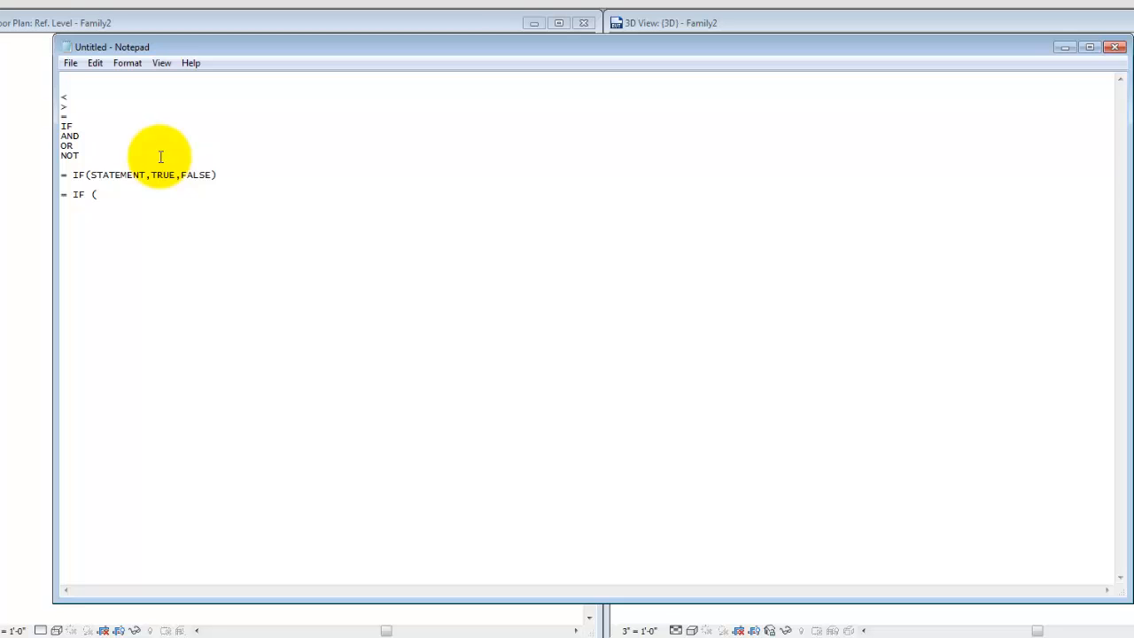
type("TABLE SIZE < 4',4,")
type("6)")
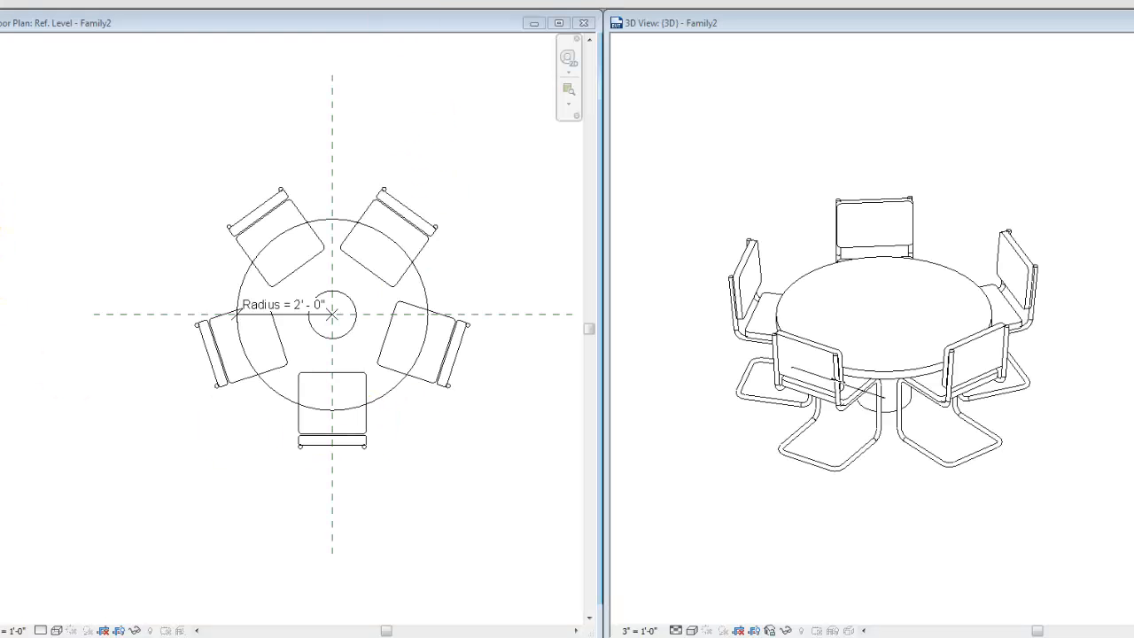
Back in Revit's family types, give Number of Chairs the formula if(Table Size < 4', 4, 6)
left_click(75, 2)
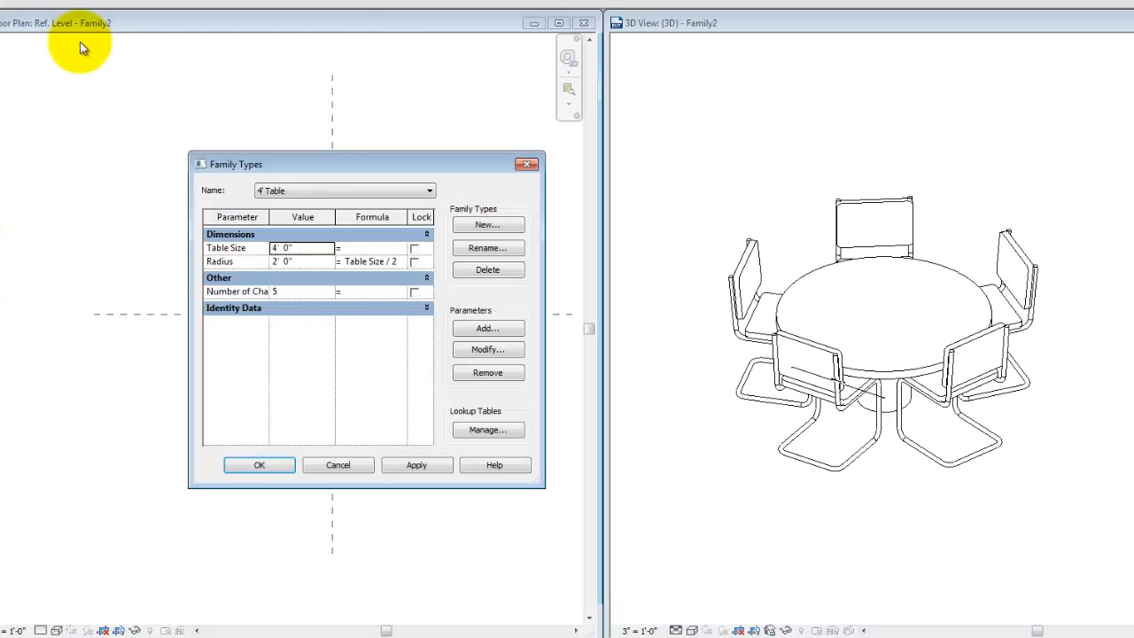
left_click(365, 294)
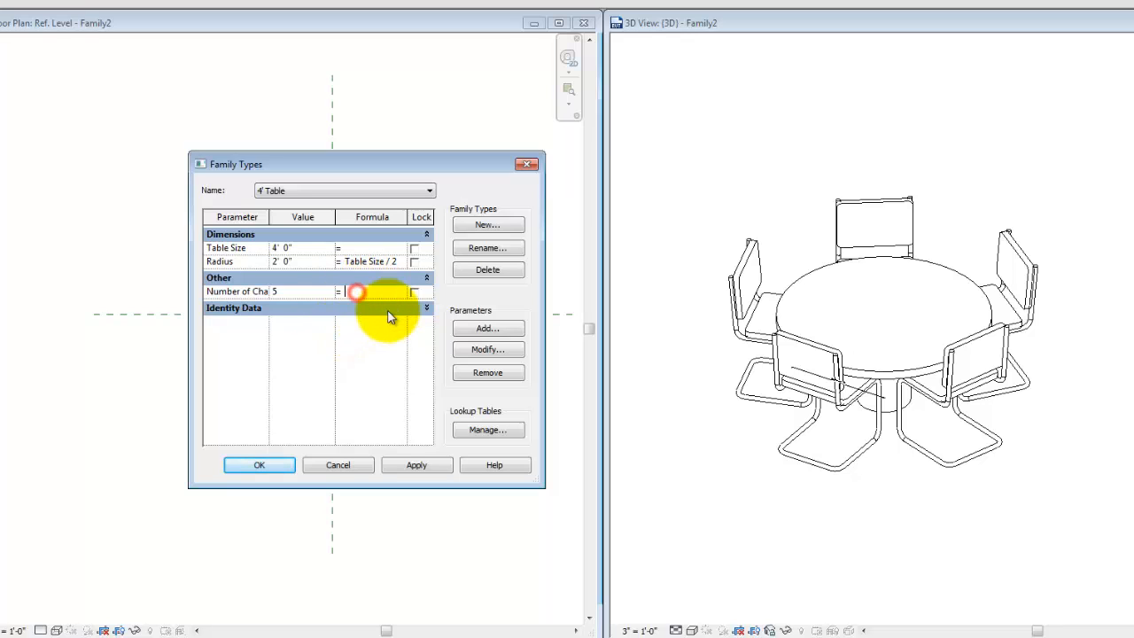
type("if")
type("(")
type("Table")
type(" Size")
type("<")
type("4'")
type(",")
type("4")
type(",")
type("6")
type(")")
key("Tab")
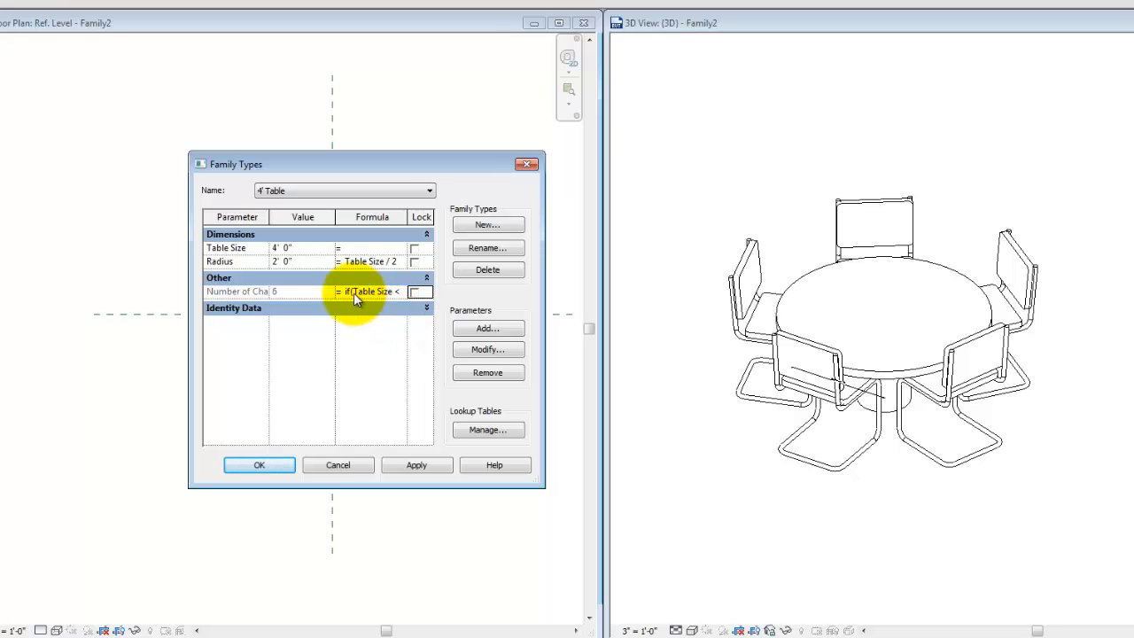
Review the Number of Chairs formula from its beginning through its last argument
left_click(354, 294)
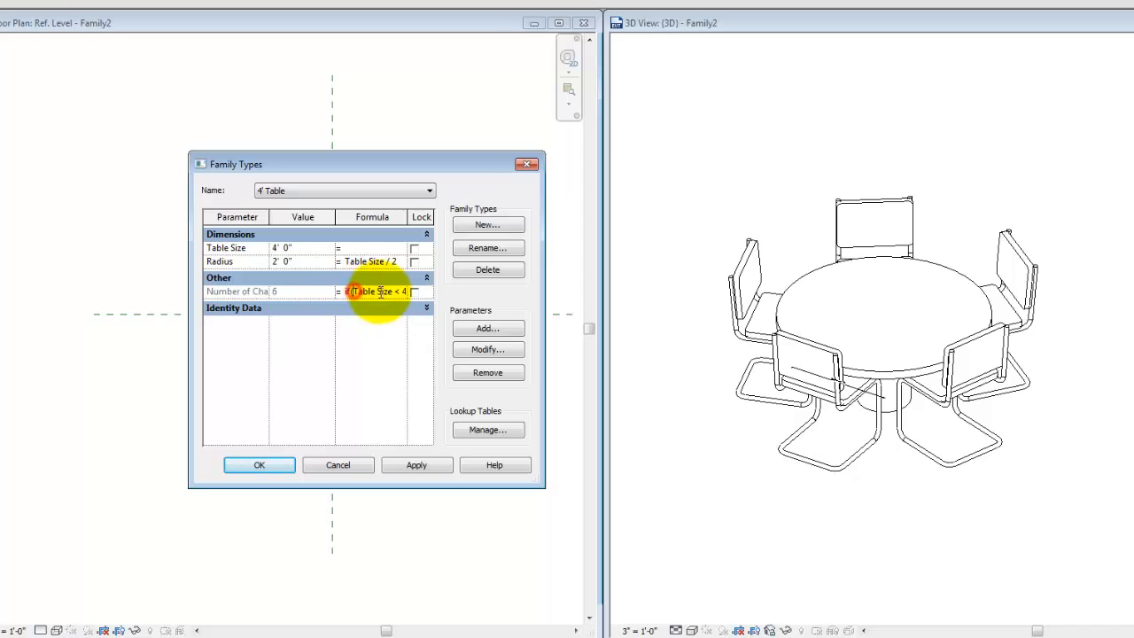
key("Right")
key("Right")
key("Right")
key("Right")
key("Right")
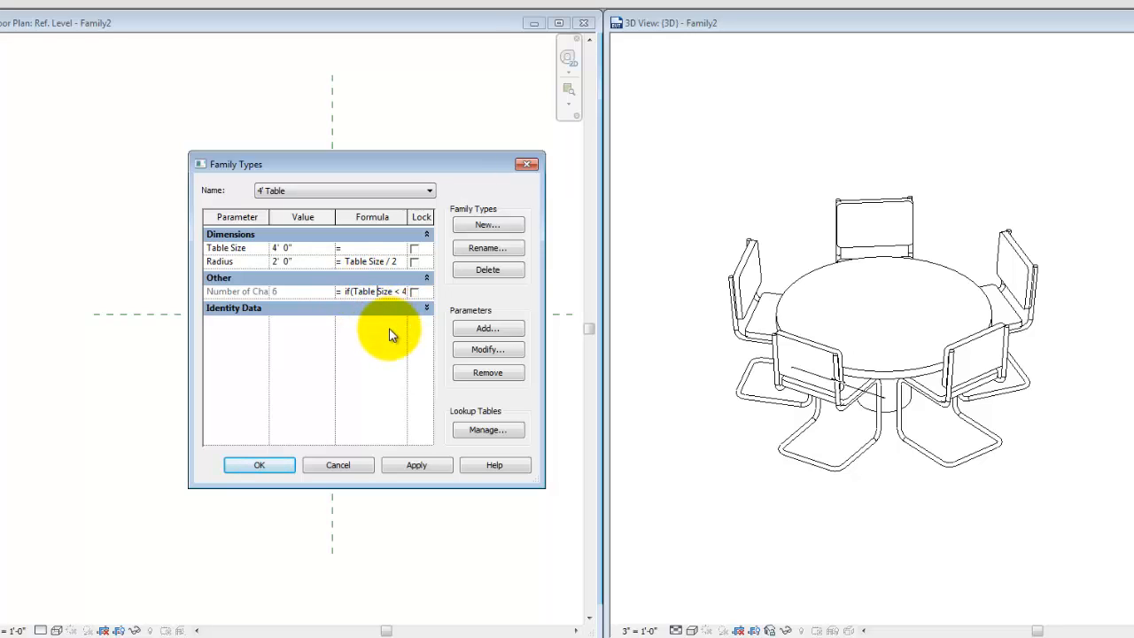
key("Right")
key("Right")
key("Right")
key("Right")
key("Right")
key("Right")
key("Right")
key("Right")
key("Right")
key("Right")
key("Right")
key("Right")
key("Right")
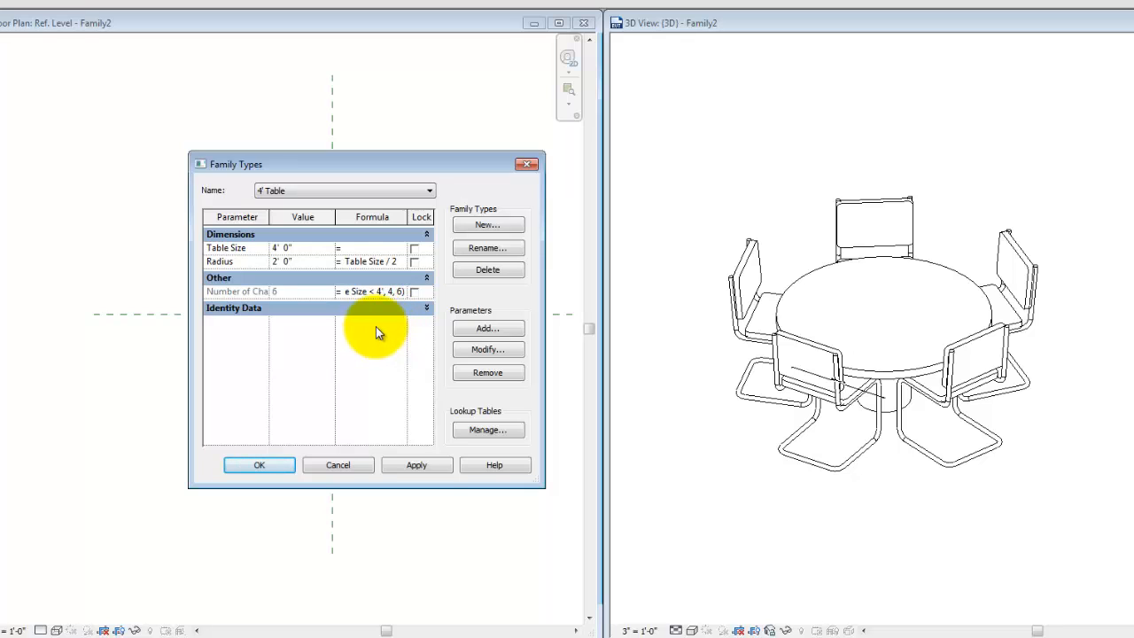
Apply the Number of Chairs formula and test it by setting Table Size to 3' for the 4' Table type
left_click(422, 467)
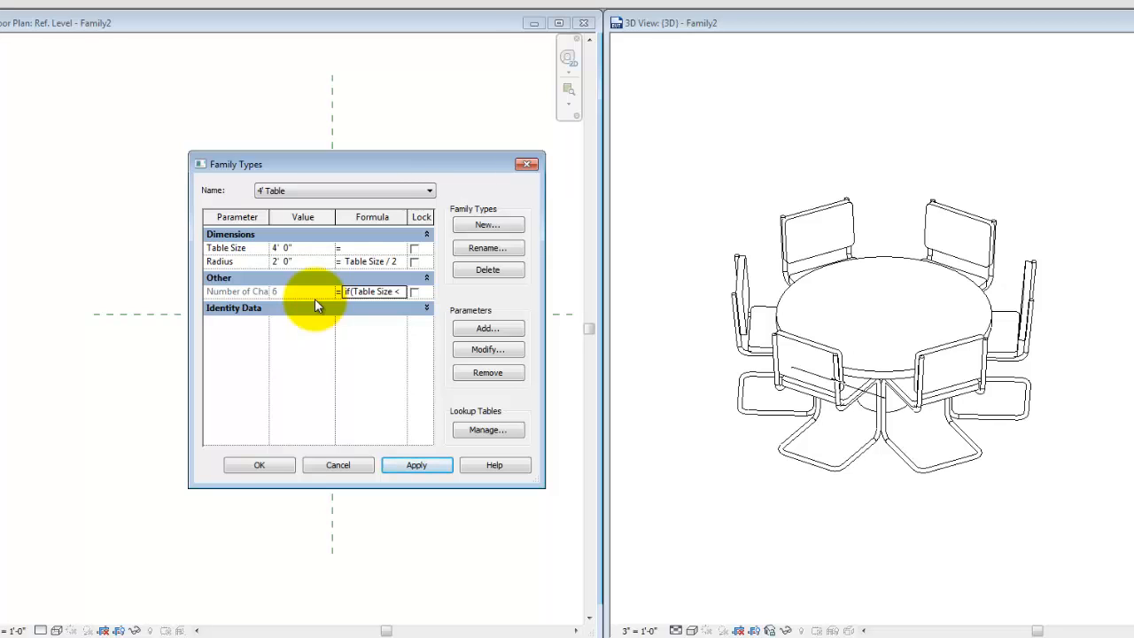
left_click(301, 248)
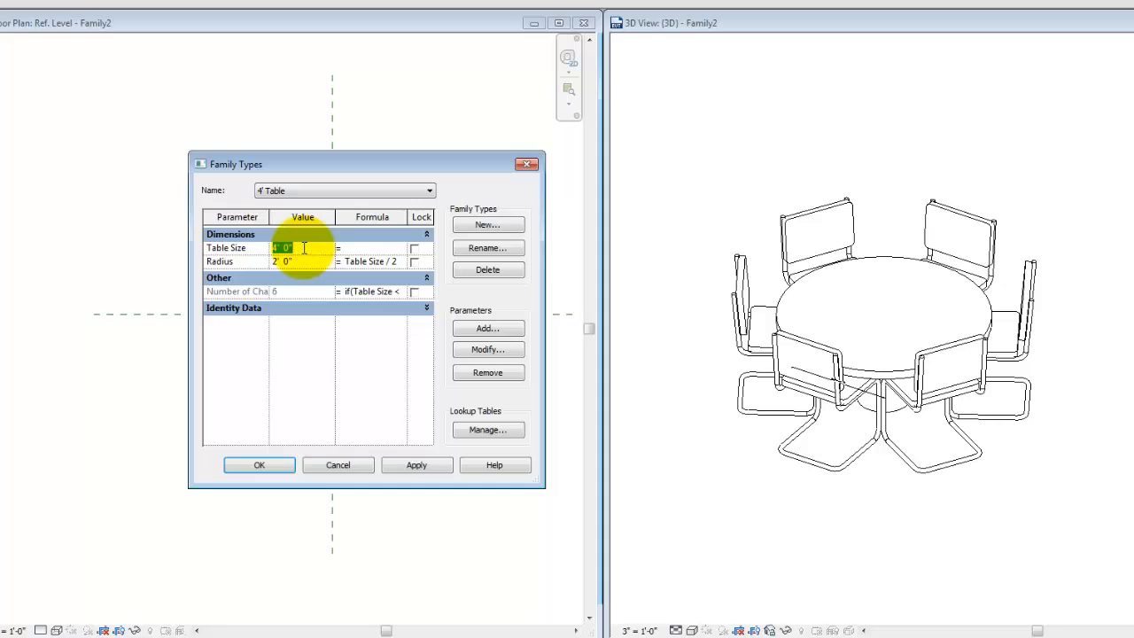
type("3")
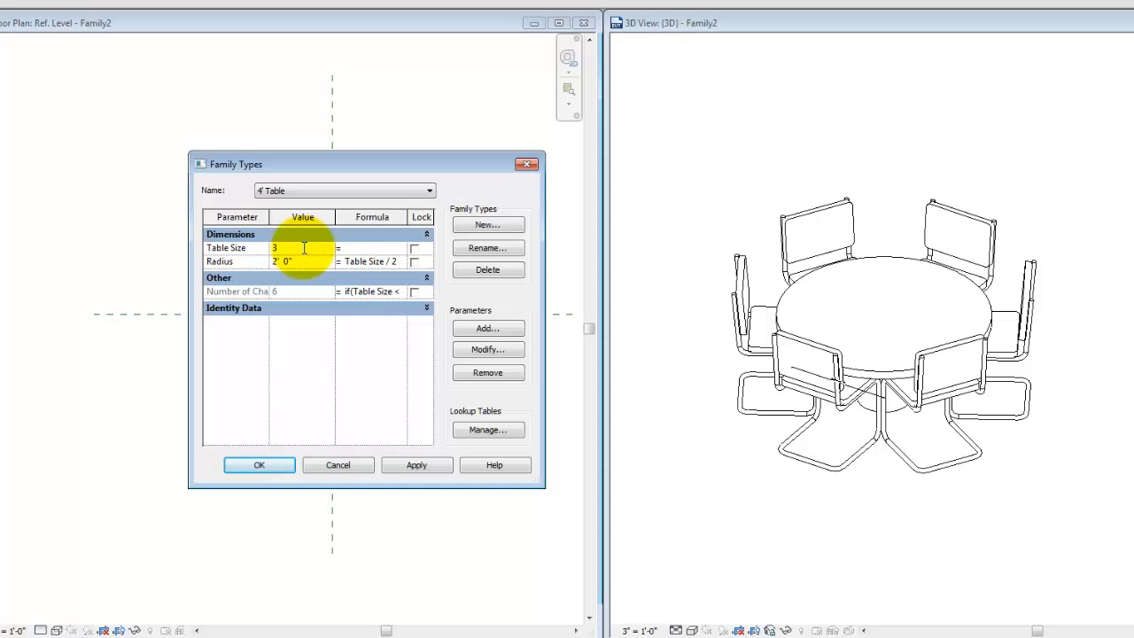
left_click(419, 462)
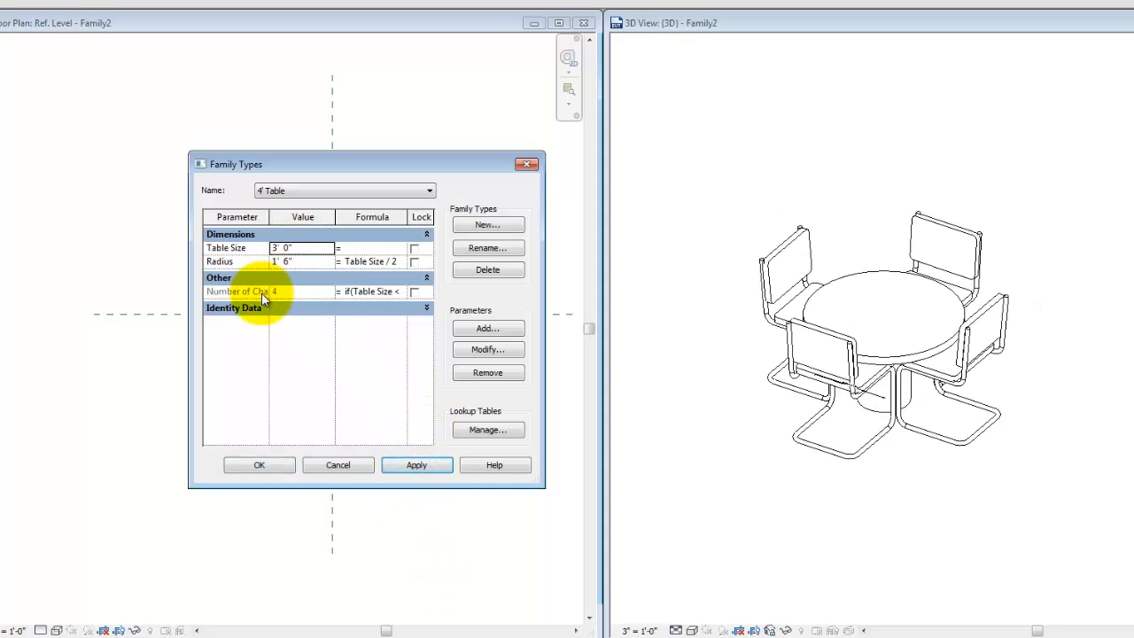
Test the chair formula by setting Table Size to 6' and applying it
left_click(308, 247)
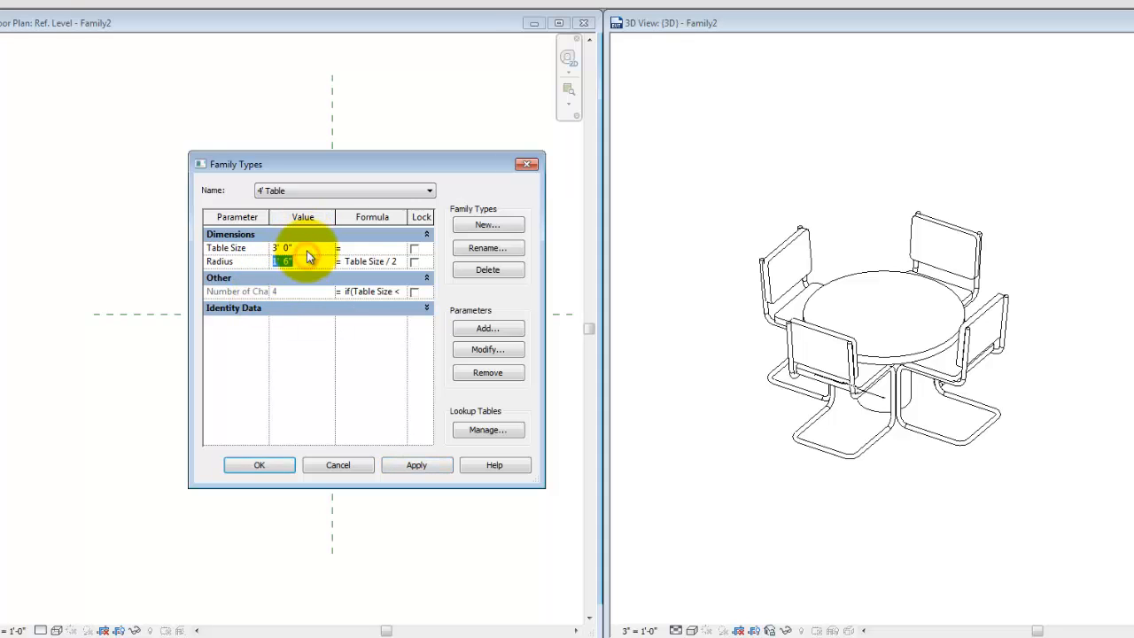
type("6")
key("Tab")
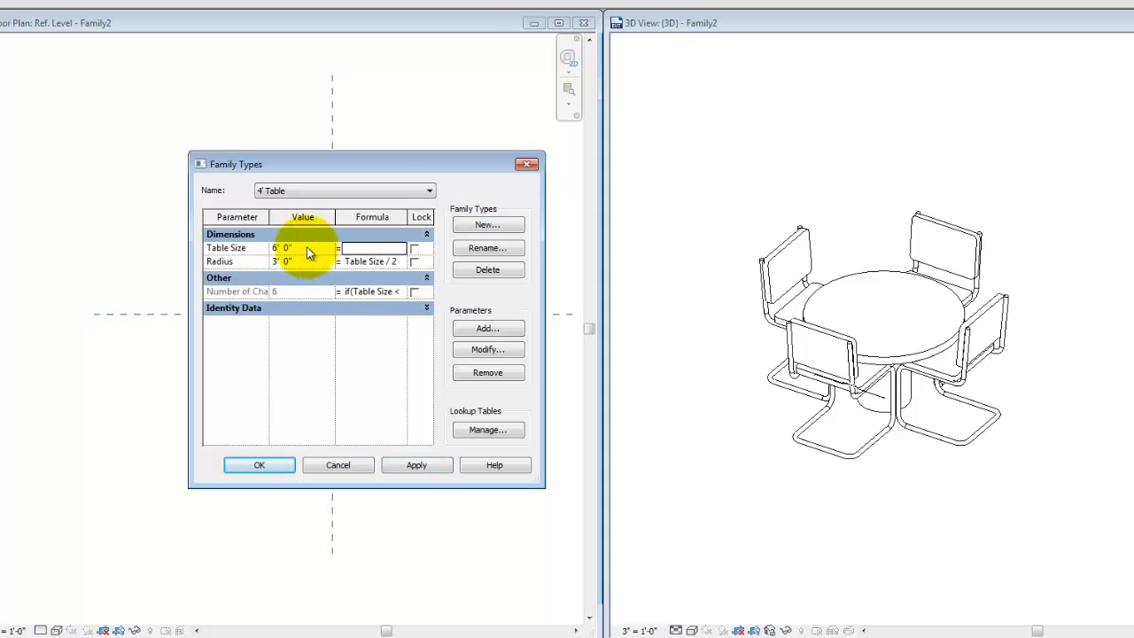
left_click(422, 464)
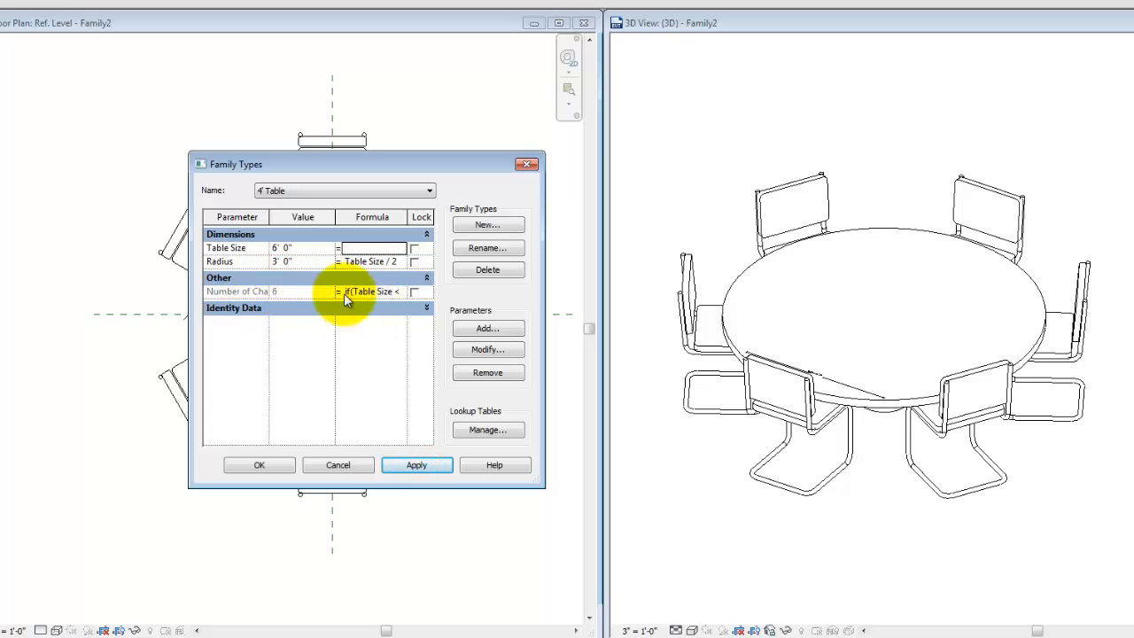
Set Table Size to 4' and apply it to the family
left_click(311, 245)
type("4")
key("Tab")
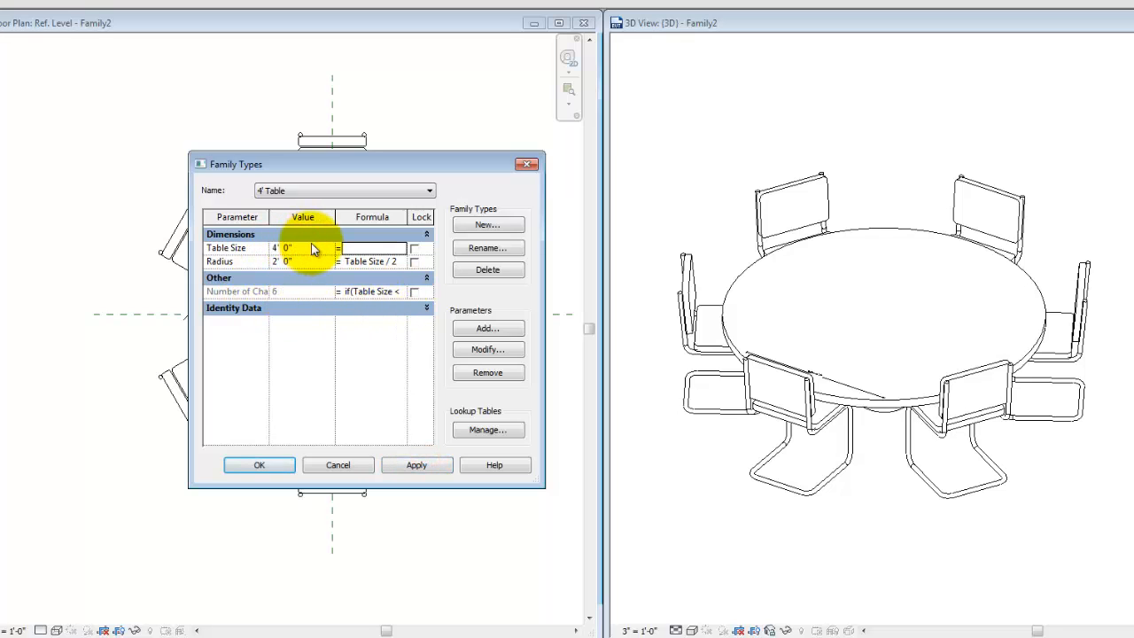
left_click(423, 468)
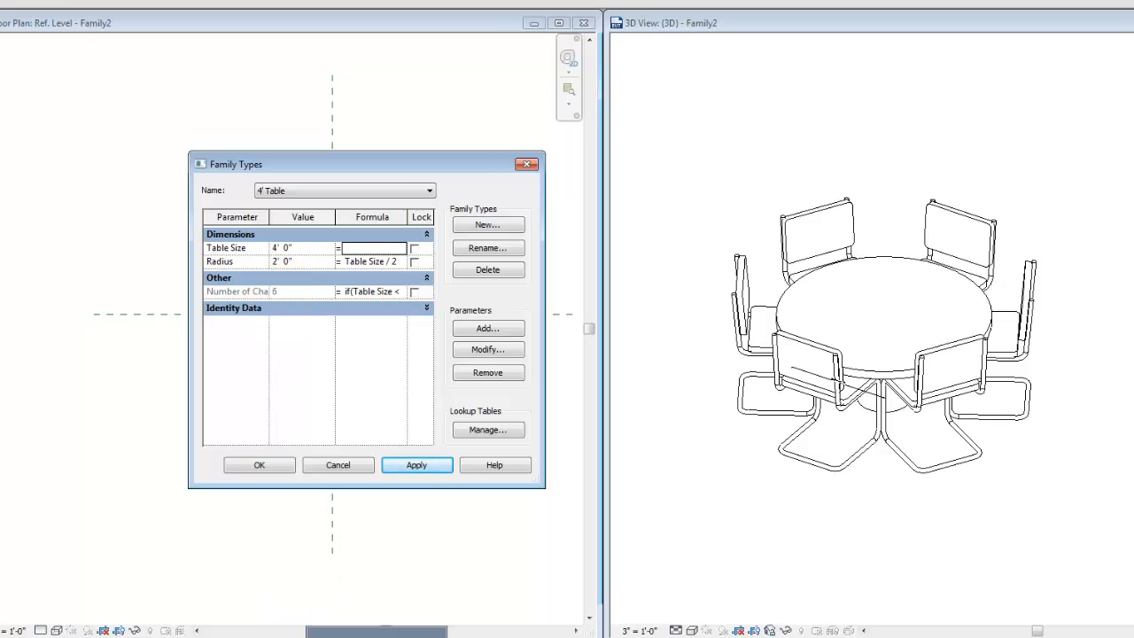
Switch to Notepad and try to nest an AND( function before TABLE SIZE in the example IF formula
key("alt+Tab")
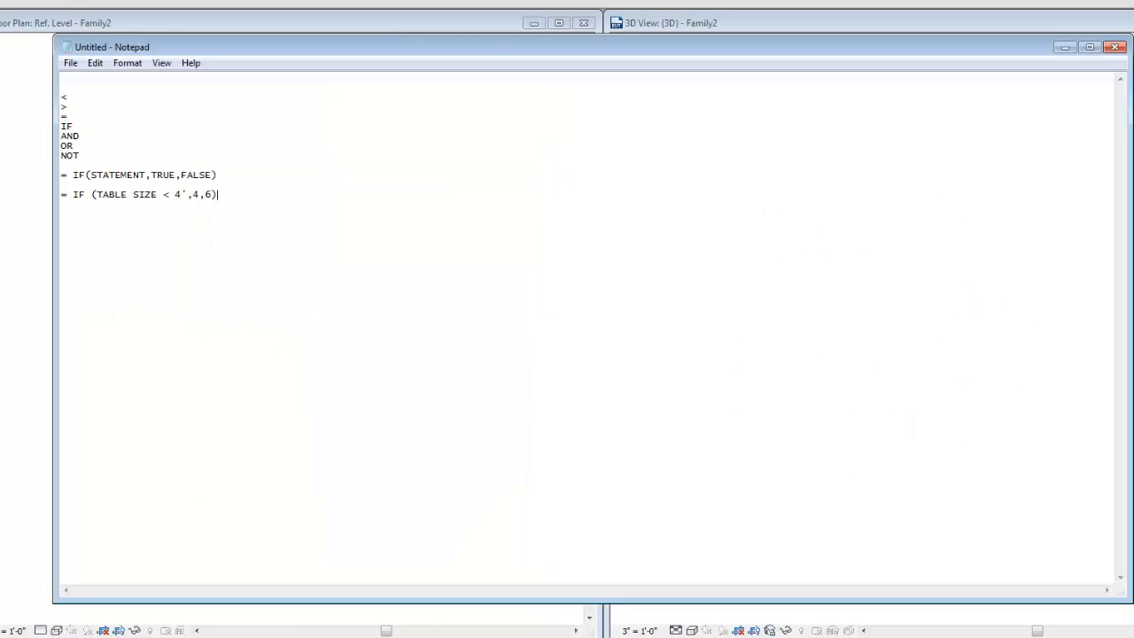
left_click(97, 194)
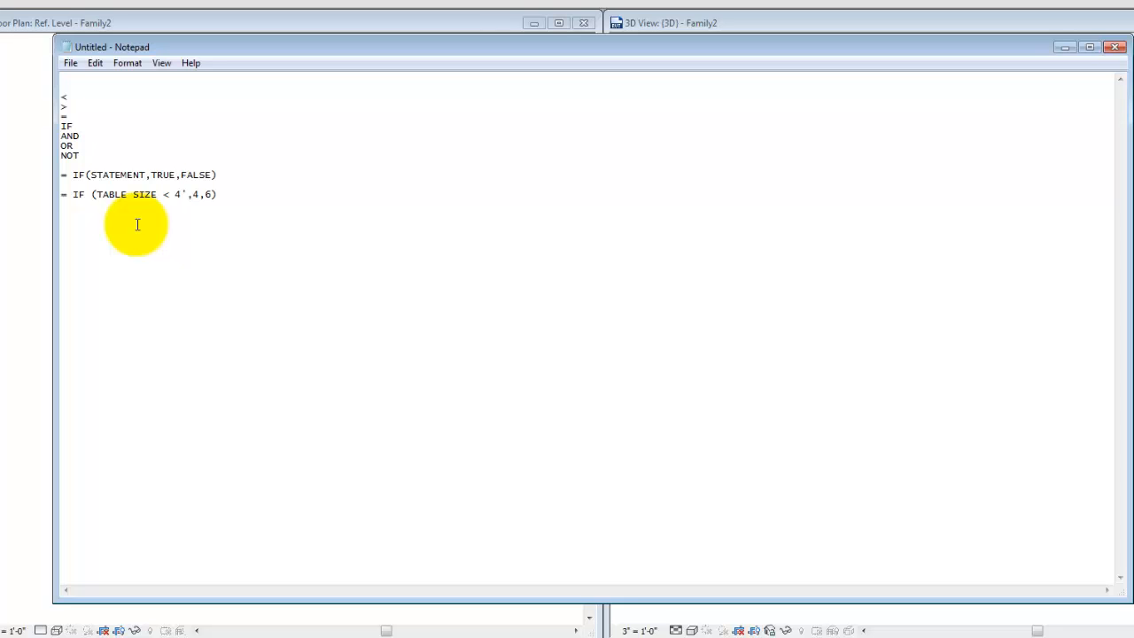
type("AND")
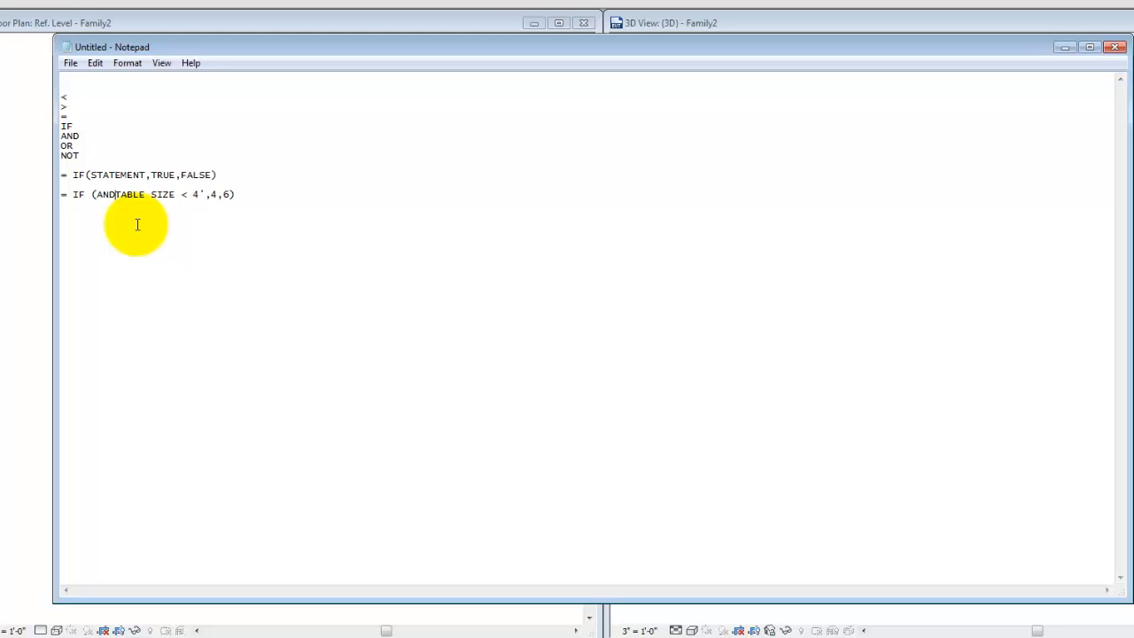
type("(")
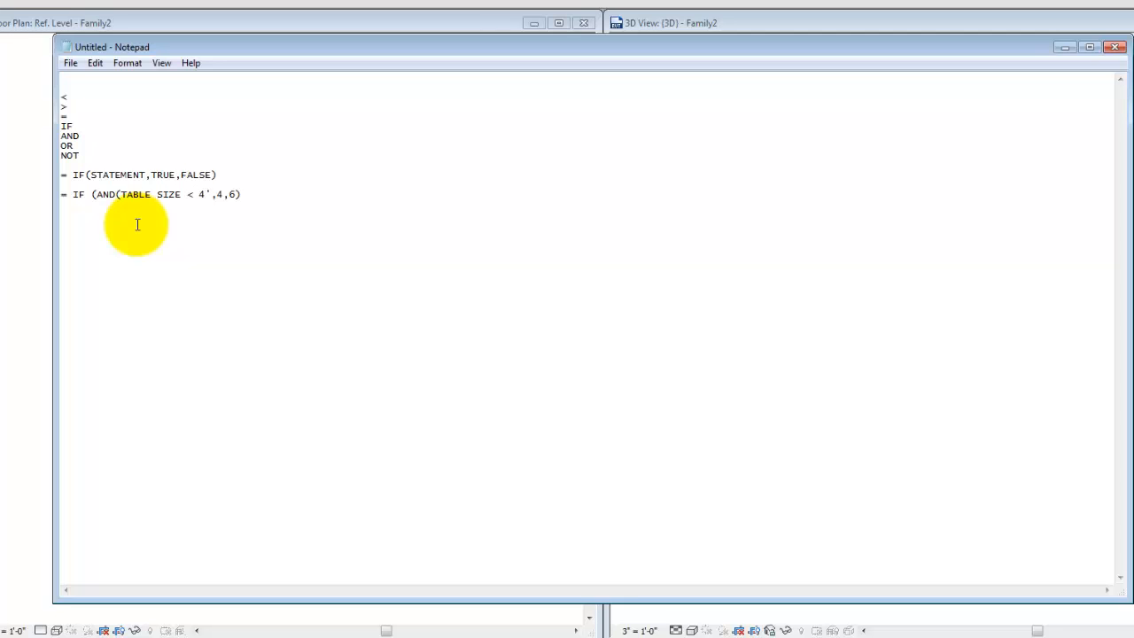
type(",")
key("BackSpace")
key("BackSpace")
type("'")
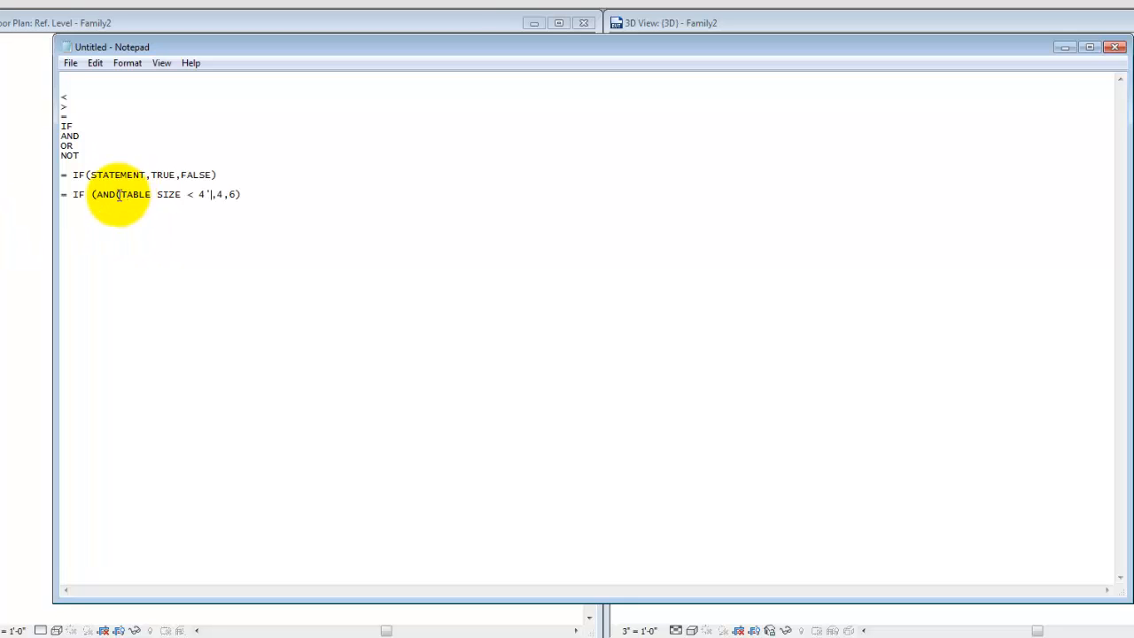
Remove the AND( text from the example IF formula
left_click(122, 194)
key("BackSpace")
key("BackSpace")
key("BackSpace")
key("BackSpace")
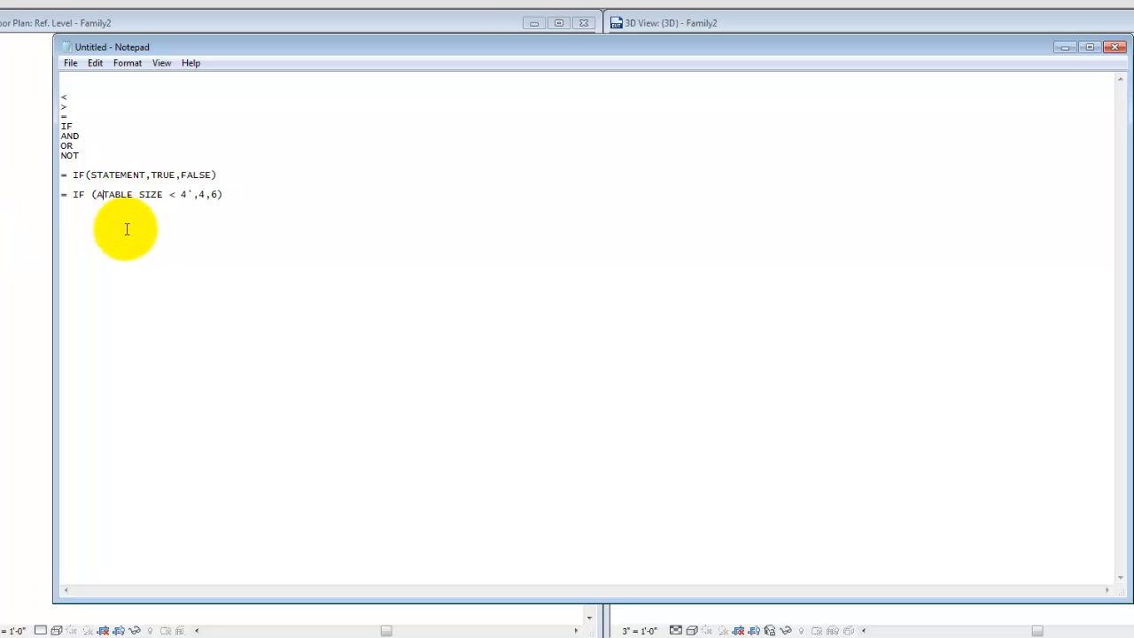
Write the general syntax = AND (STATEMENT1,STATEMENT2) below the example IF formula
left_click(244, 195)
key("Return")
type("=")
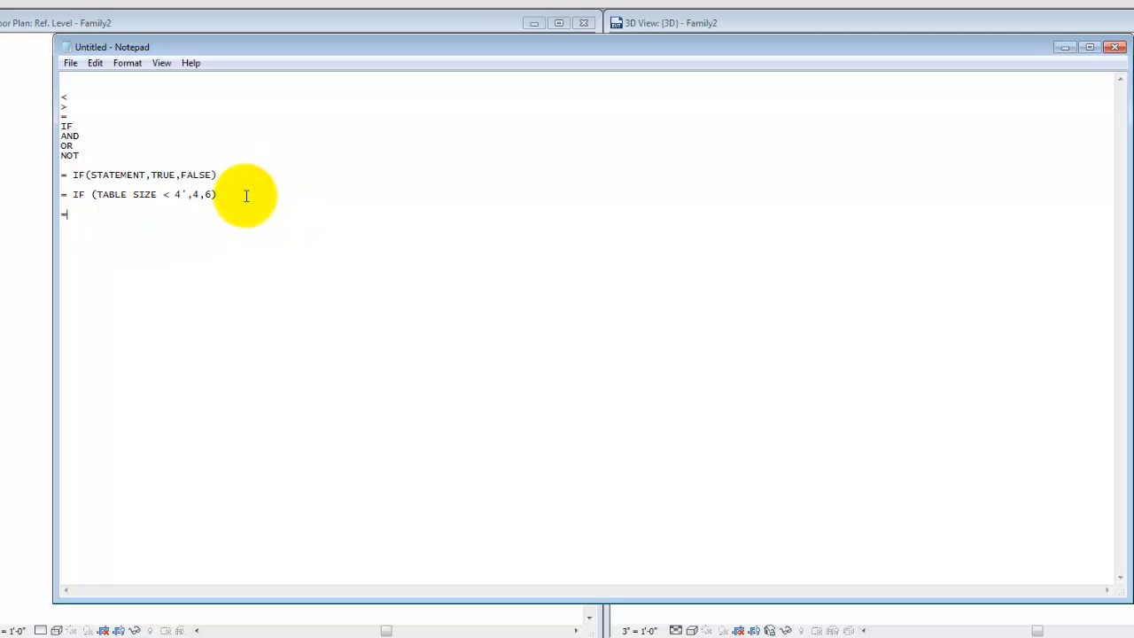
type(" AND (STATEMENT1,STATEME")
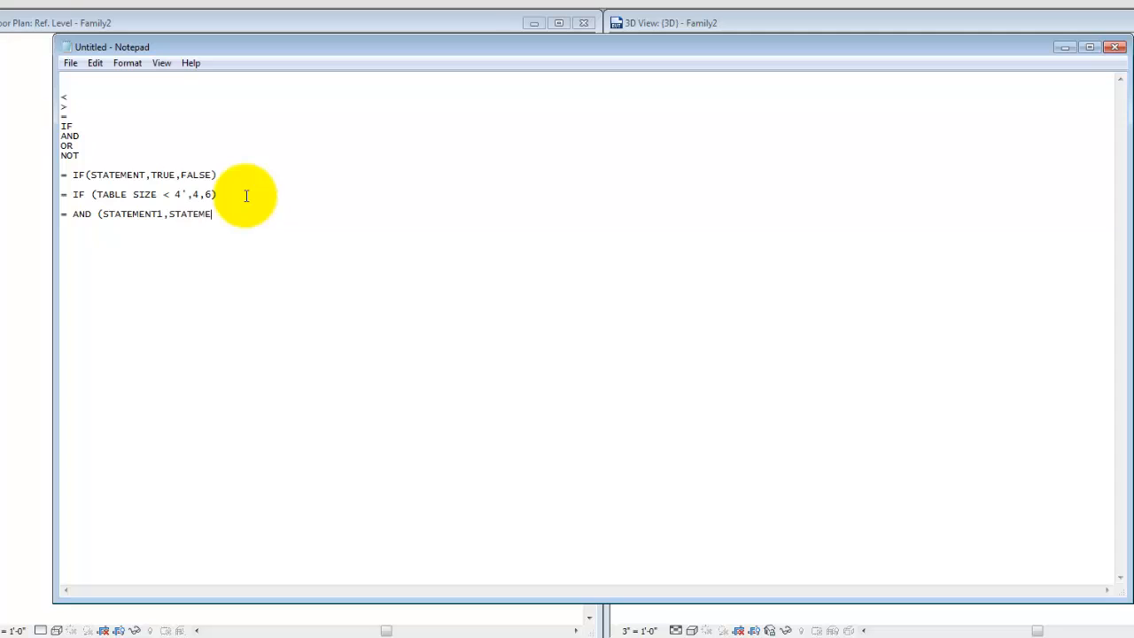
type("NT2)")
Duplicate the AND syntax line below itself and change the copy to = OR (STATEMENT1,STATEMENT2)
key("shift+Home")
key("ctrl+c")
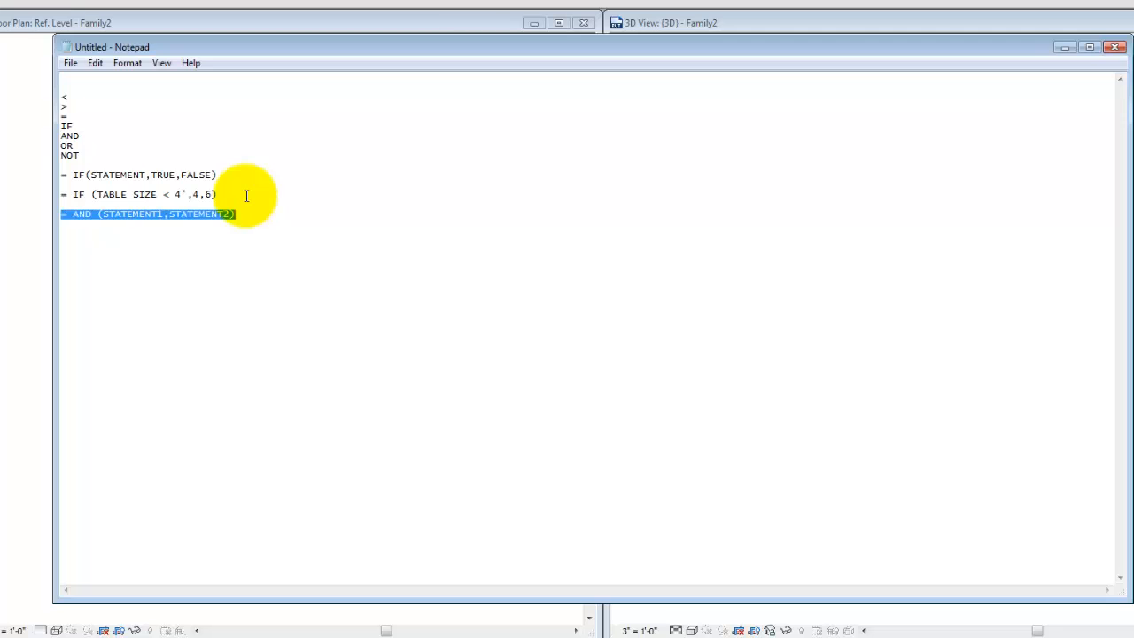
key("Down")
key("ctrl+v")
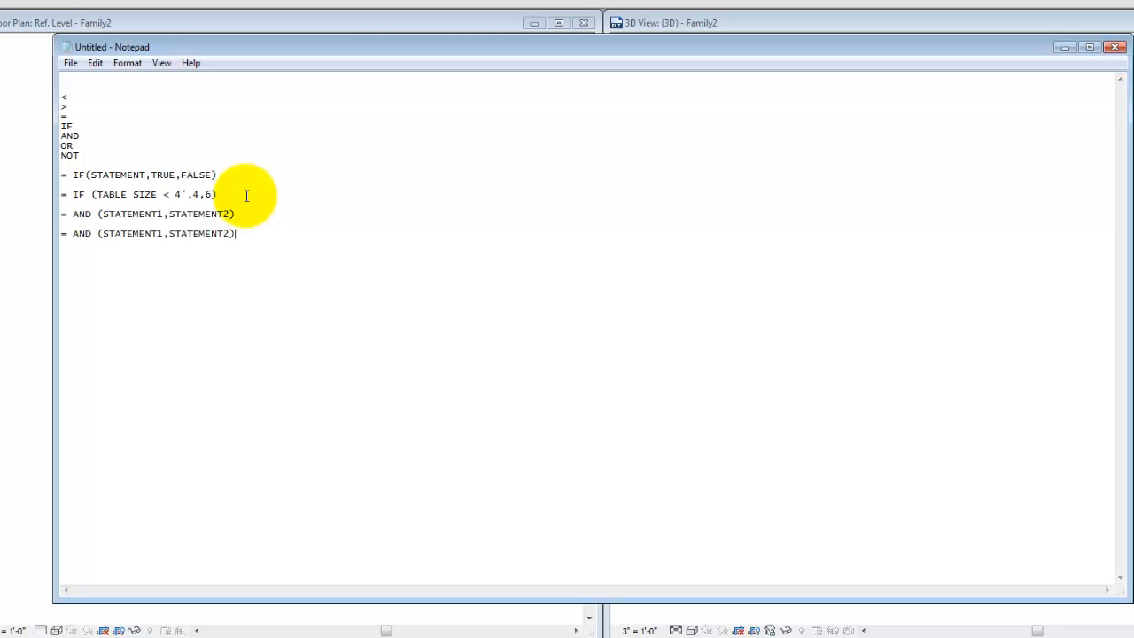
double_click(81, 234)
type("OR")
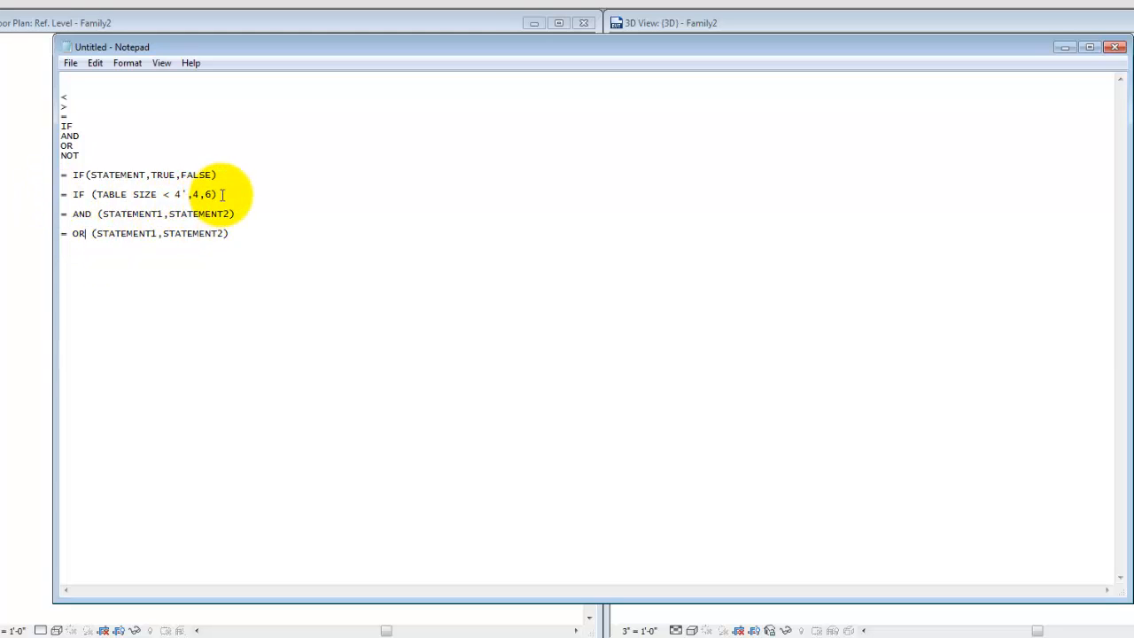
Copy the example formula = IF (TABLE SIZE < 4',4,6) onto a line below the OR syntax
left_click_drag(217, 194, 71, 197)
left_click(63, 201)
key("shift+End")
key("ctrl+c")
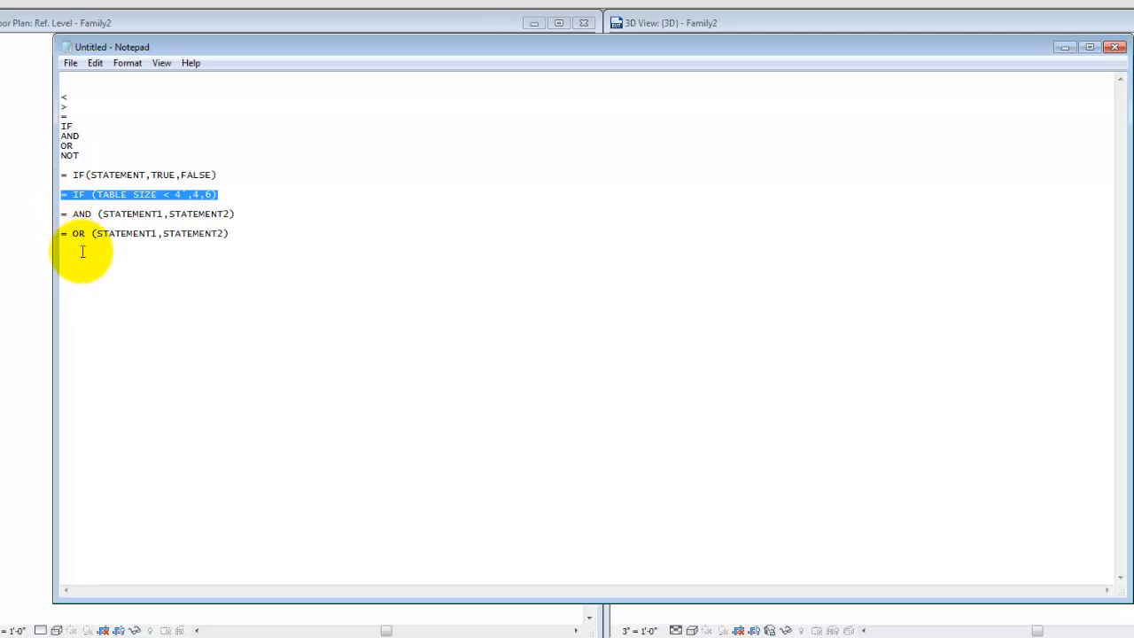
left_click(81, 252)
key("ctrl+v")
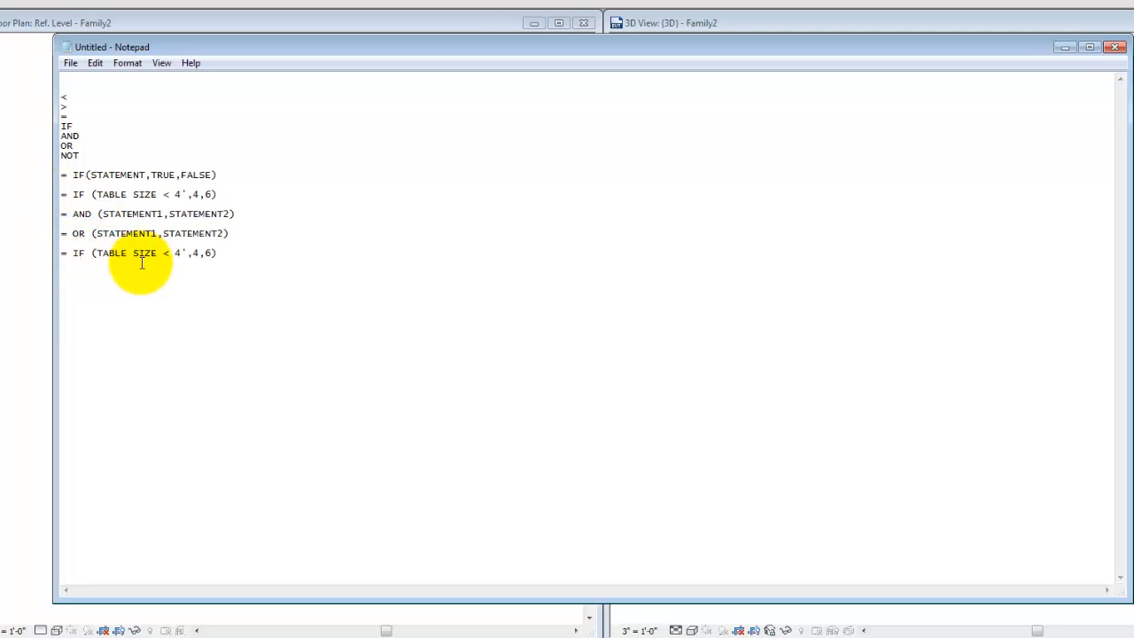
Replace STATEMENT1 in the AND line with TABLE SIZE <4'
left_click_drag(102, 213, 165, 213)
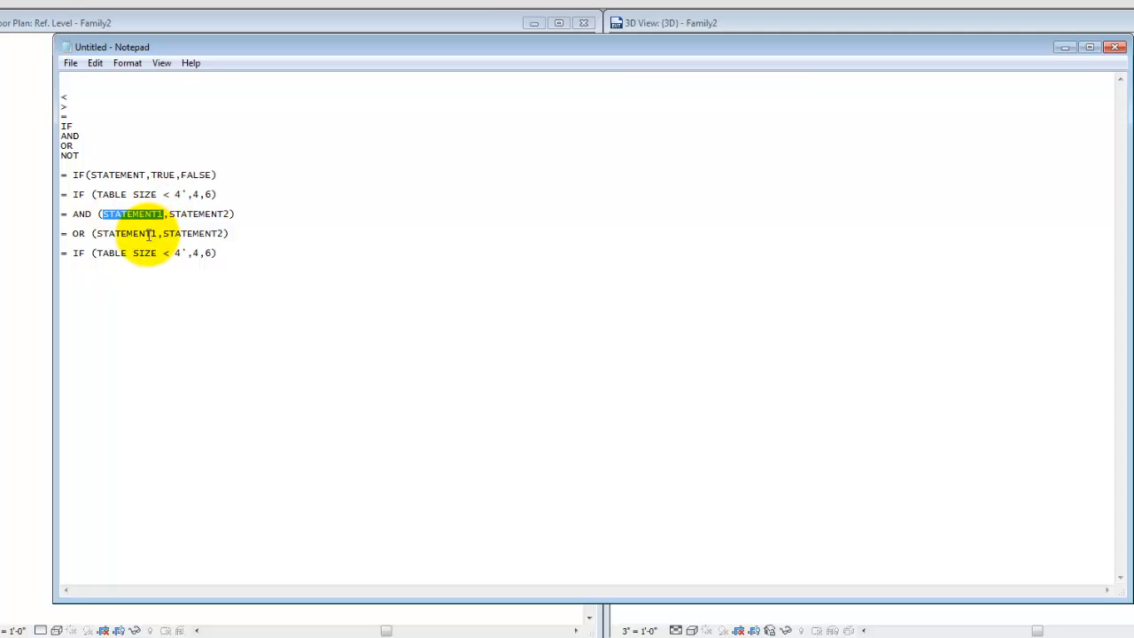
type("TAble")
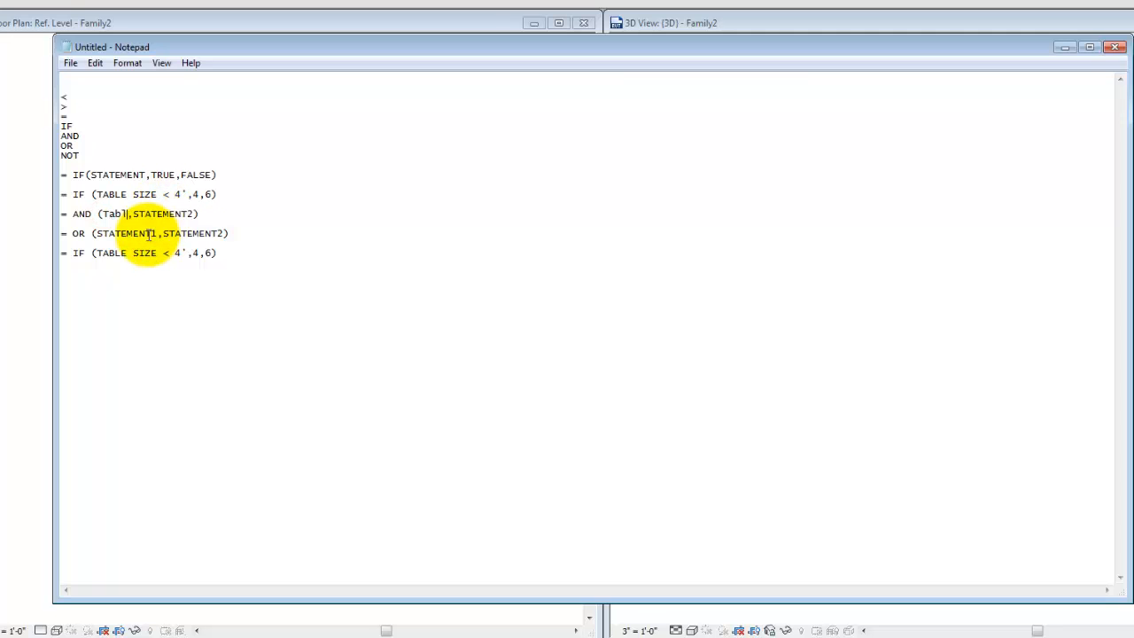
key("BackSpace")
key("BackSpace")
key("BackSpace")
key("BackSpace")
type("ABLE SIZE ,")
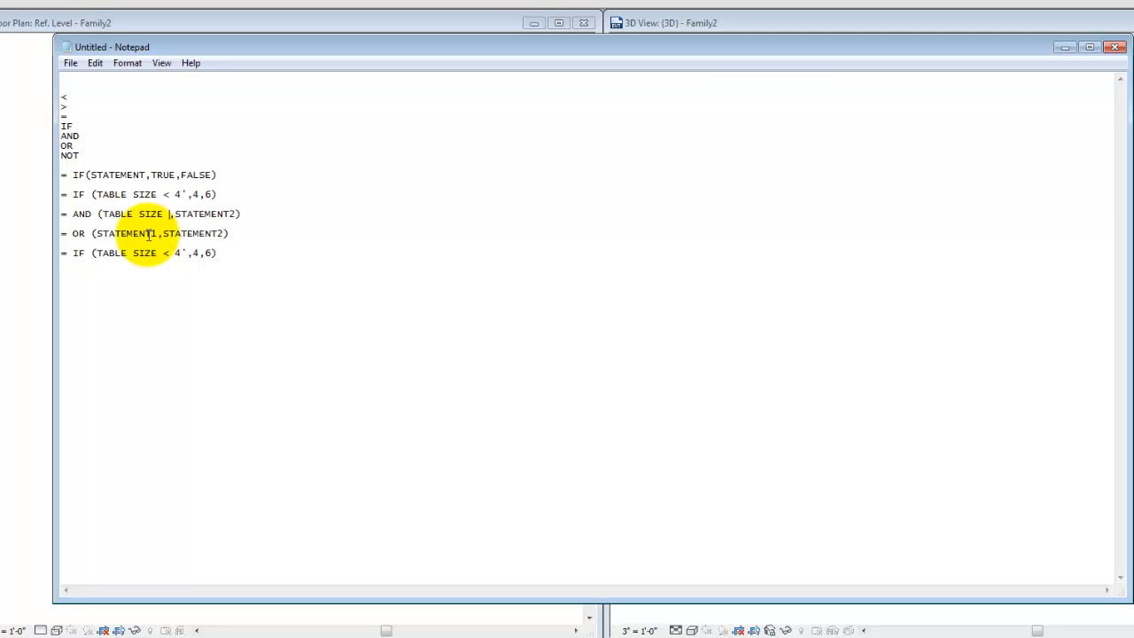
key("BackSpace")
key("BackSpace")
type("<4'")
Replace STATEMENT2 in the AND line with TABLE SIZE = 4'
key("shift+Right")
key("shift+Right")
key("shift+Right")
key("shift+Right")
key("shift+Right")
key("shift+Right")
key("shift+Right")
key("shift+Right")
key("shift+Right")
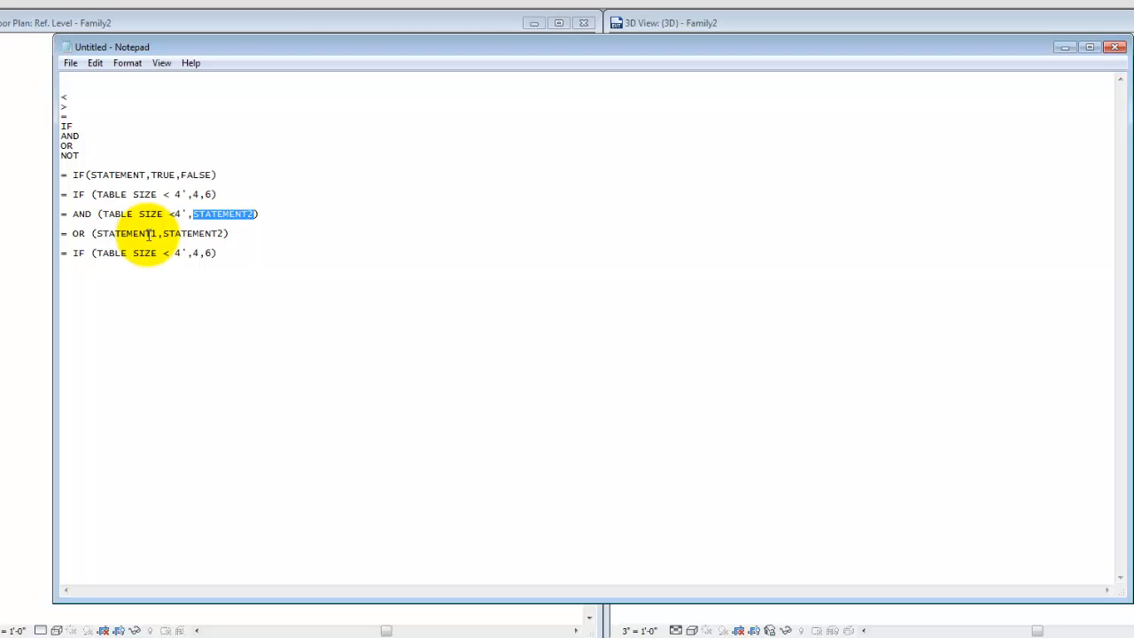
type("TABLE SIZE =")
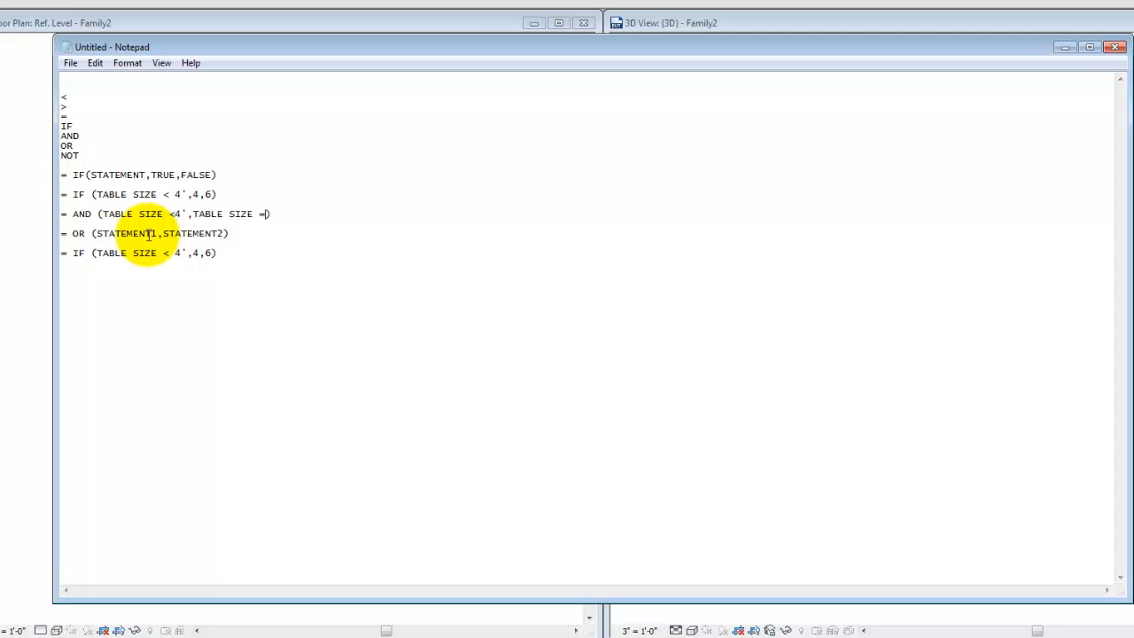
type(" 4'")
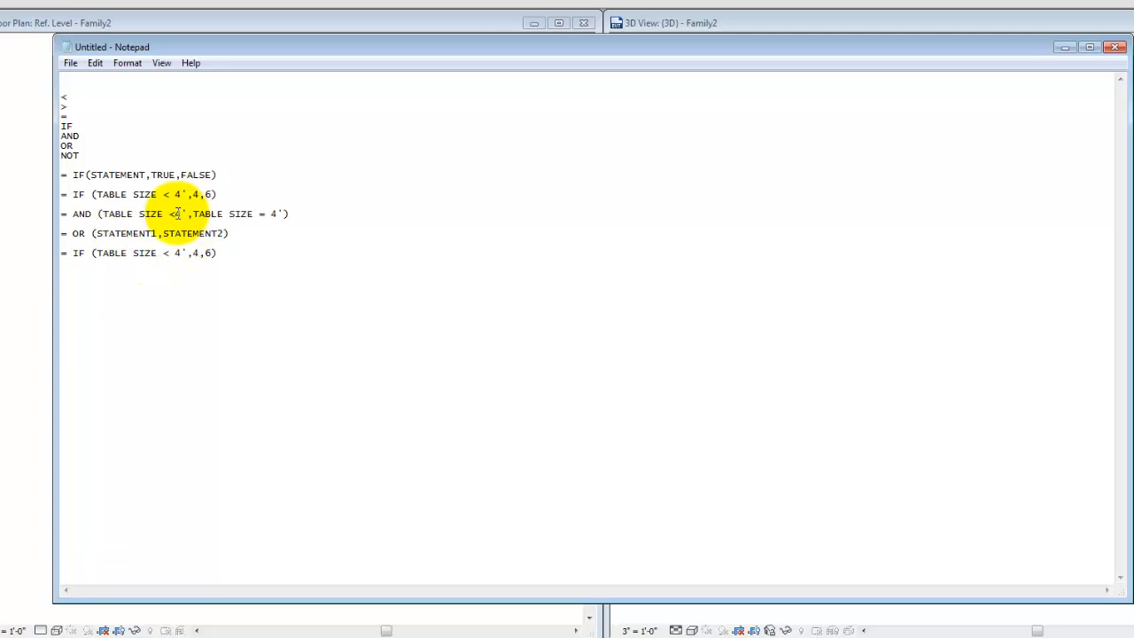
Make OR(TABLE SIZE < 4',TABLE SIZE=4') the condition of the copied IF formula and return to Revit's family types
left_click(96, 253)
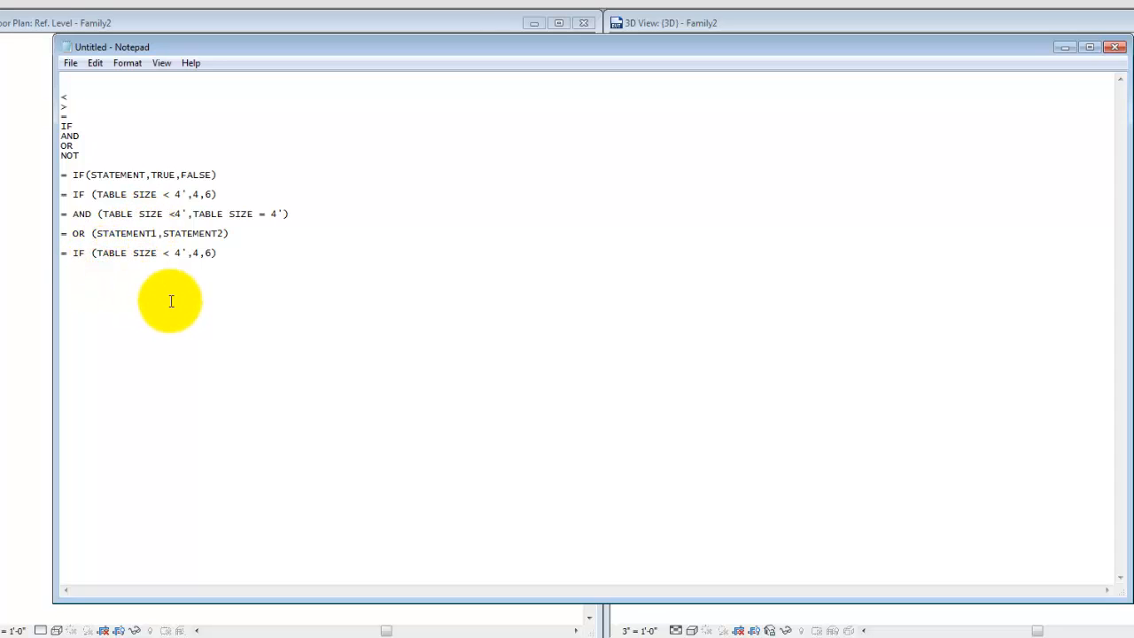
type("OR(TABLE SIZE < 4'")
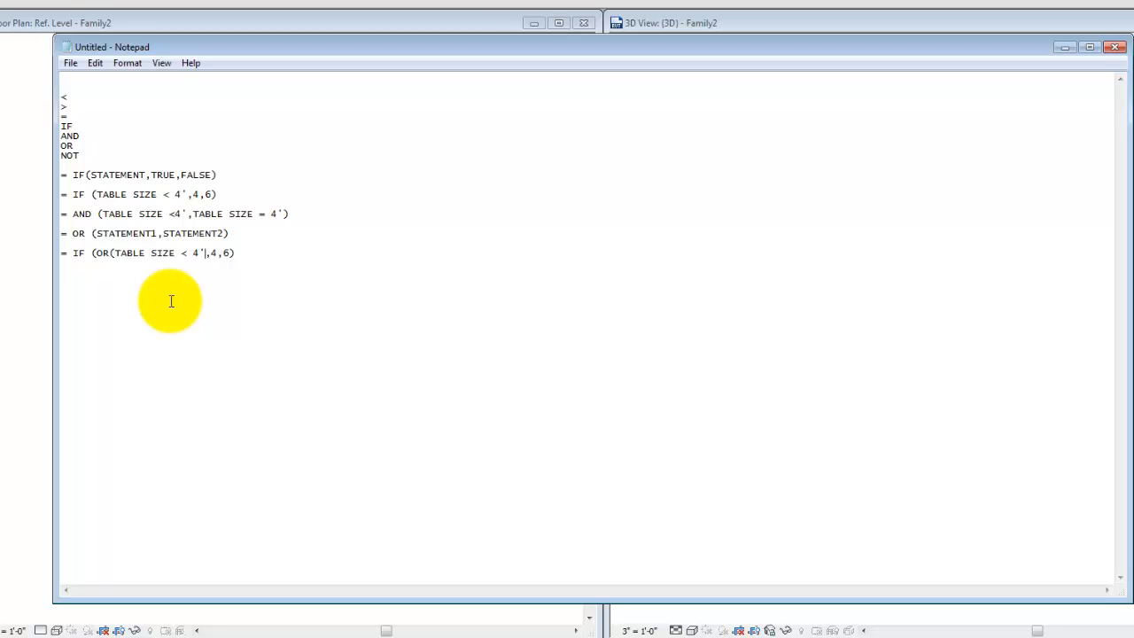
type(",TABLE SIZE=4),")
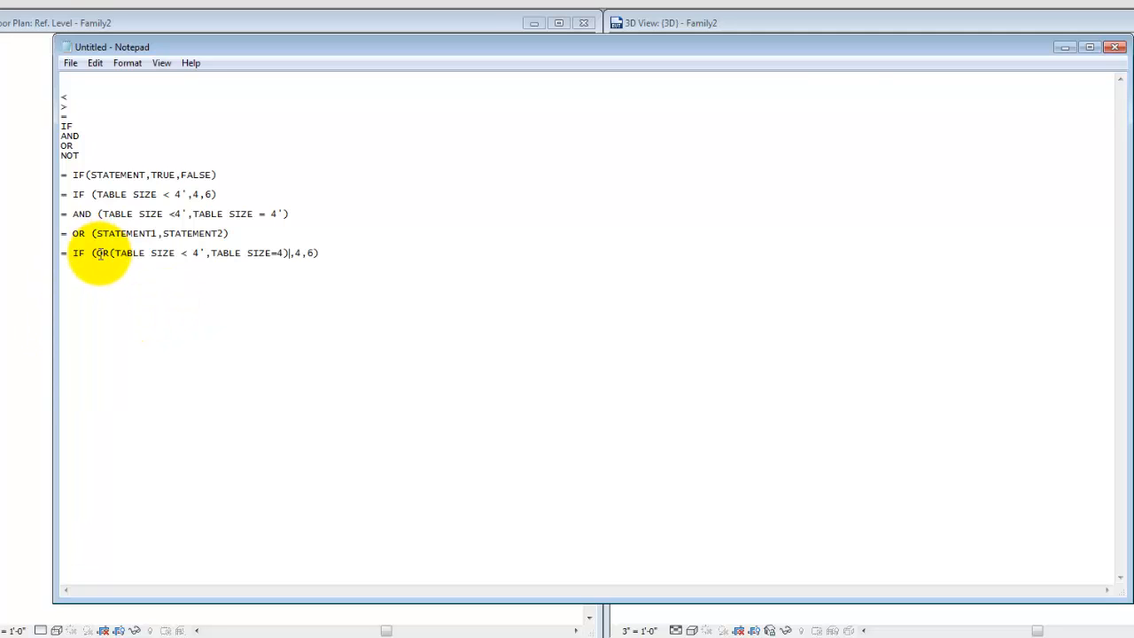
left_click_drag(95, 254, 286, 254)
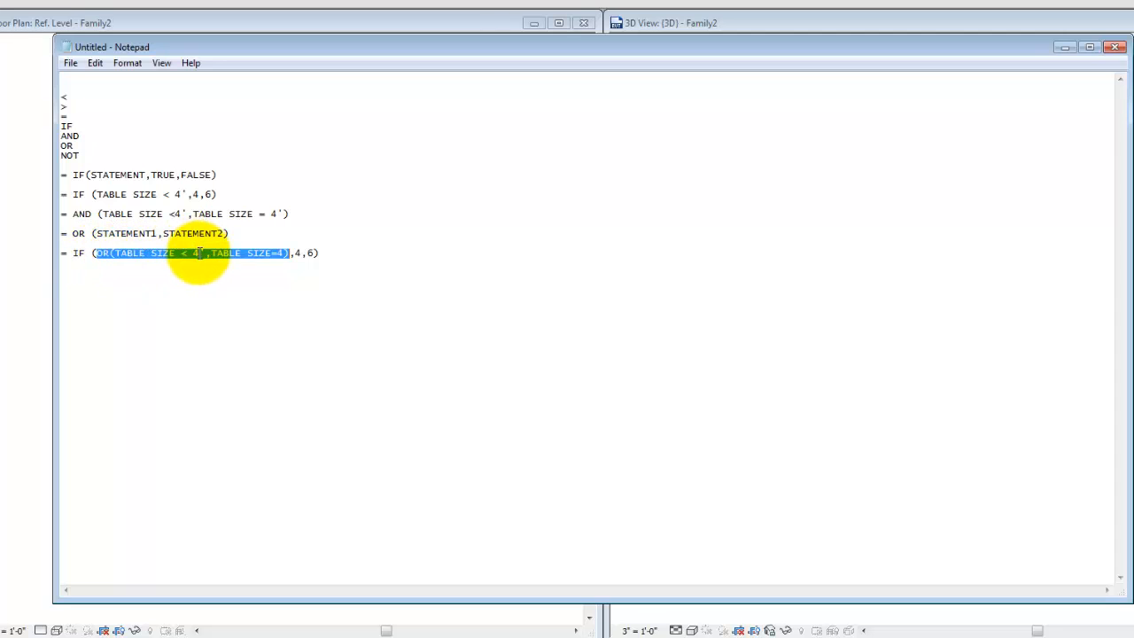
left_click(285, 253)
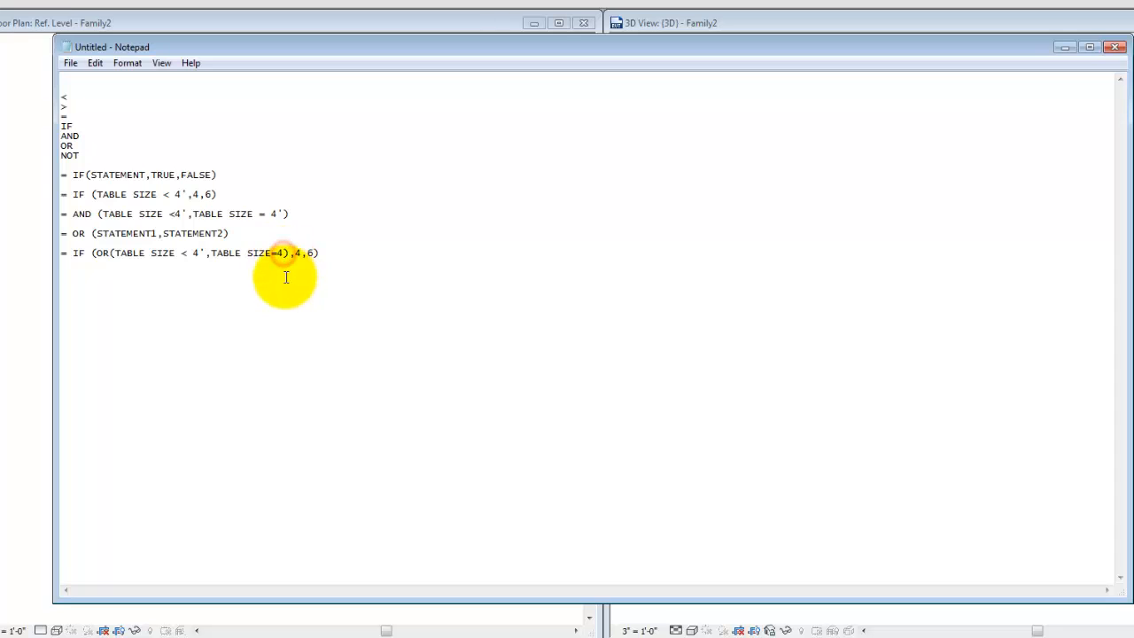
type("'")
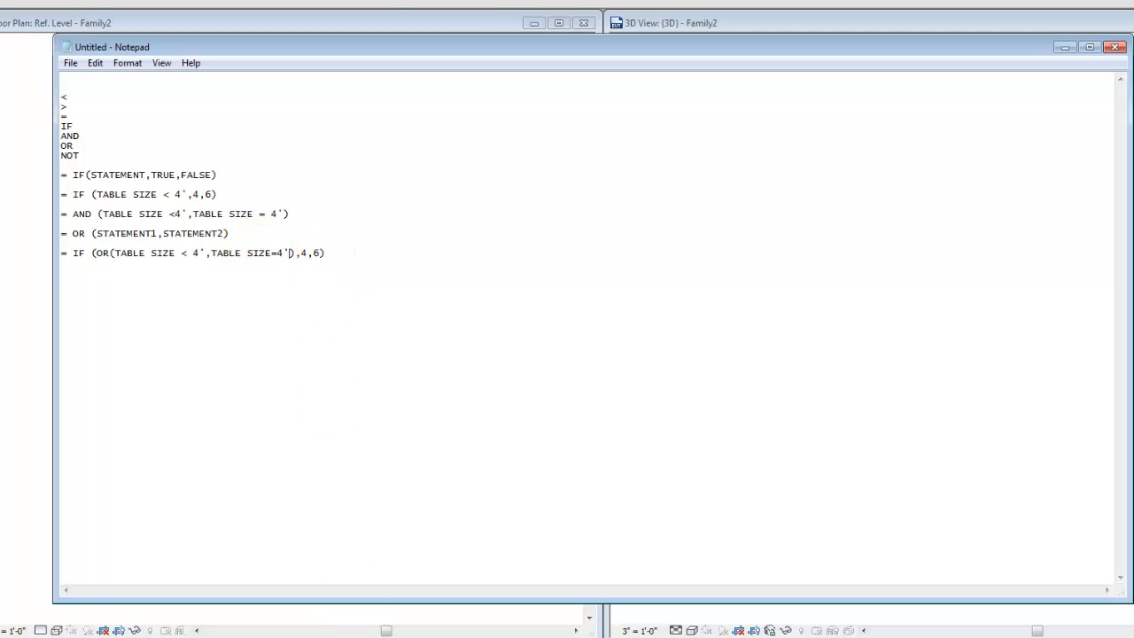
key("alt+Tab")
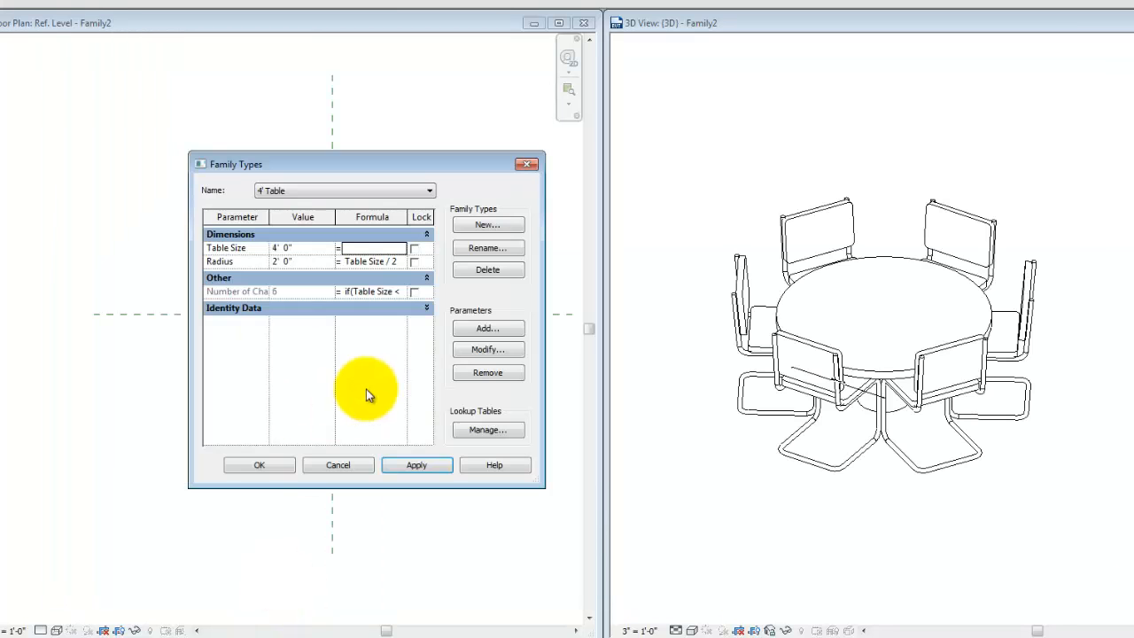
Extend the chair count formula to if(or(Table Size < 4', Table Size=4'), 4, 6) and apply it
left_click(354, 292)
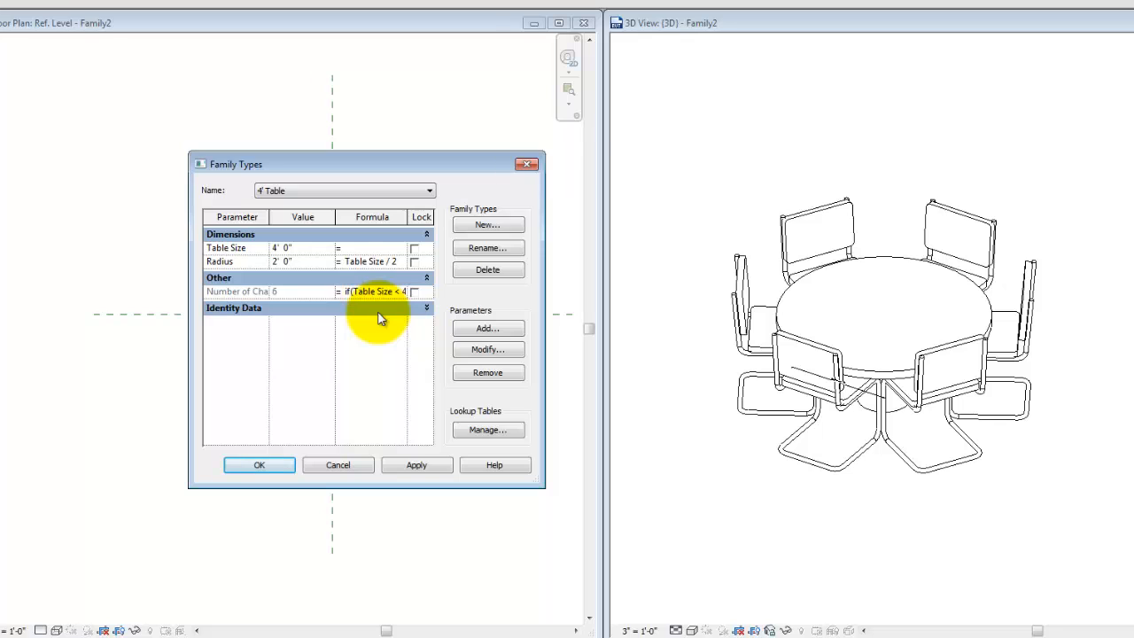
type("or(")
key("Right")
key("Right")
key("Right")
key("Right")
type(",")
type("Table")
type(" Size")
type("=4'")
type("'")
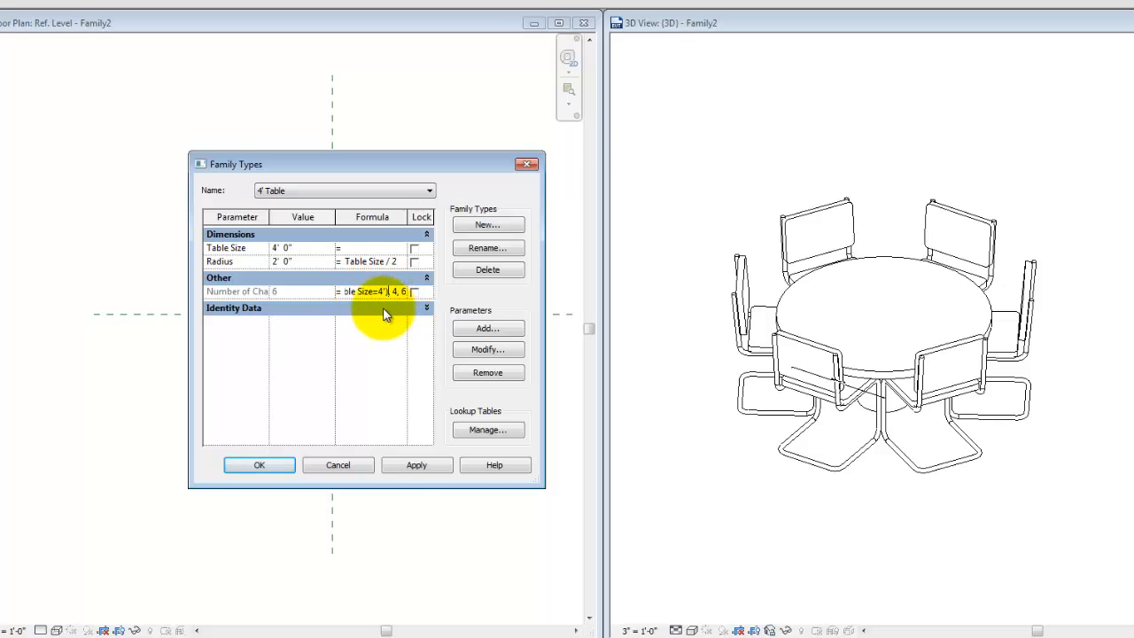
left_click(399, 468)
left_click(424, 468)
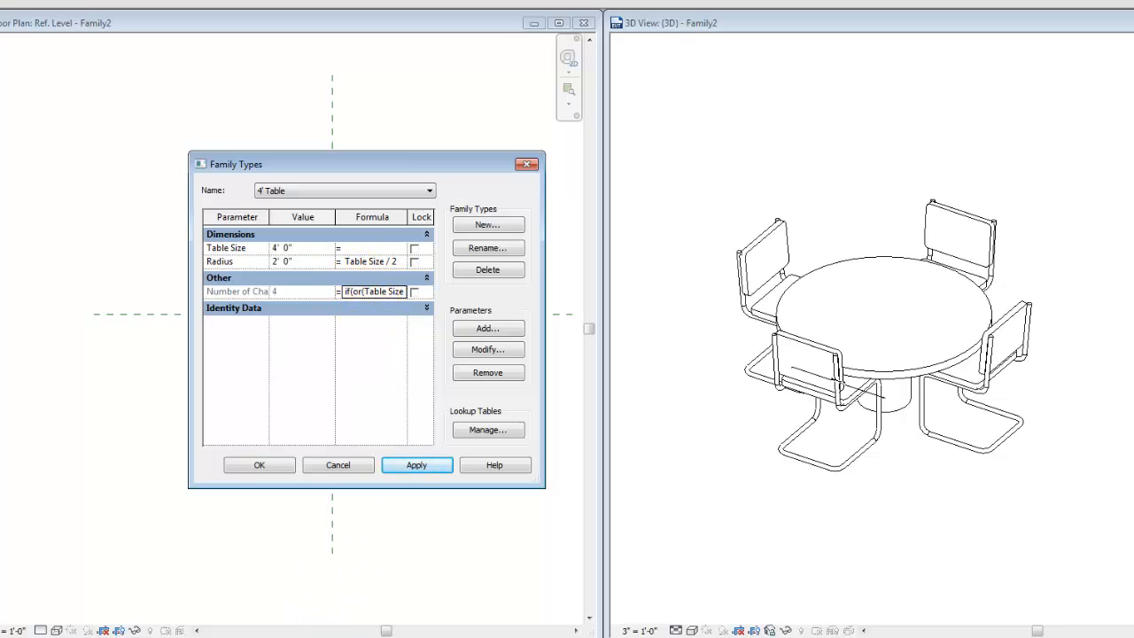
Review the IF formula with the OR condition in Notepad, then return to Revit's family types
key("alt+Tab")
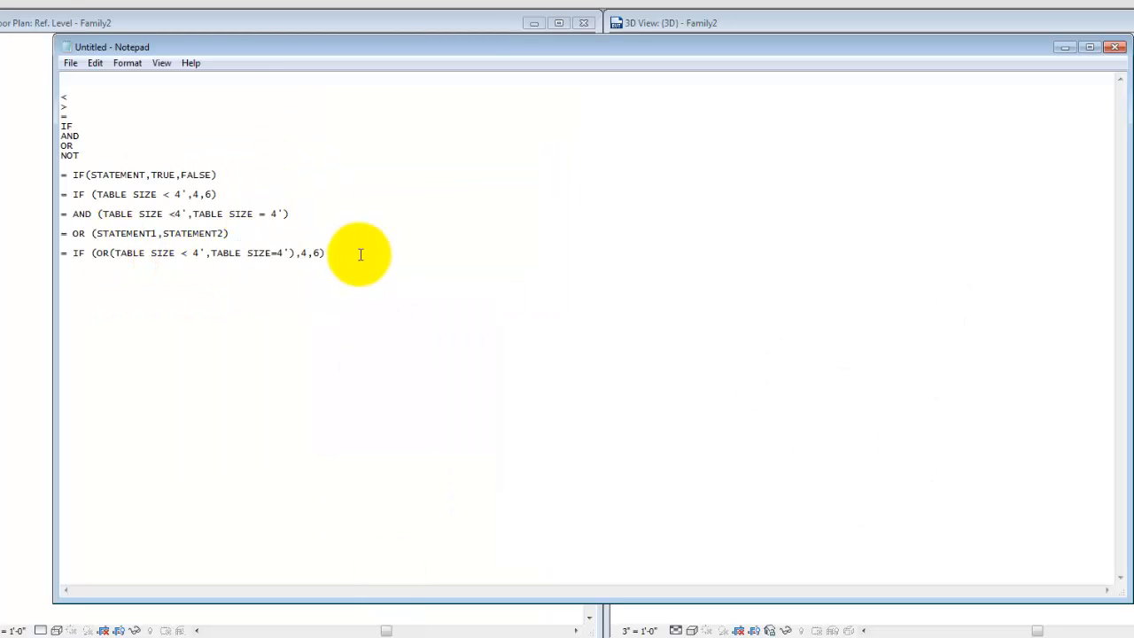
left_click_drag(361, 257, 89, 262)
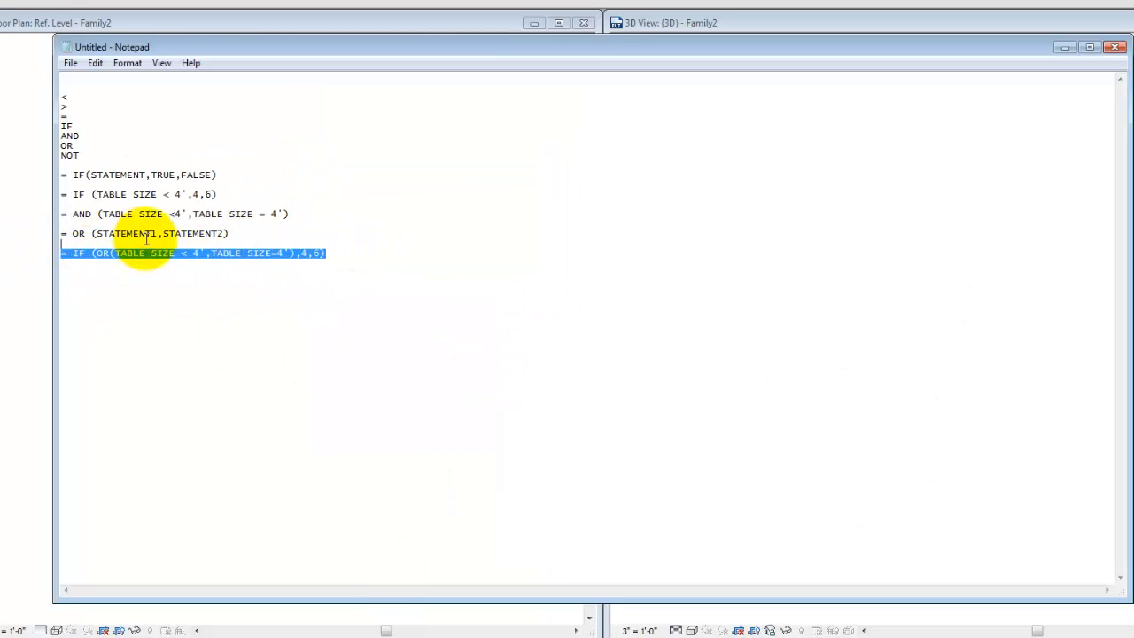
left_click(8, 231)
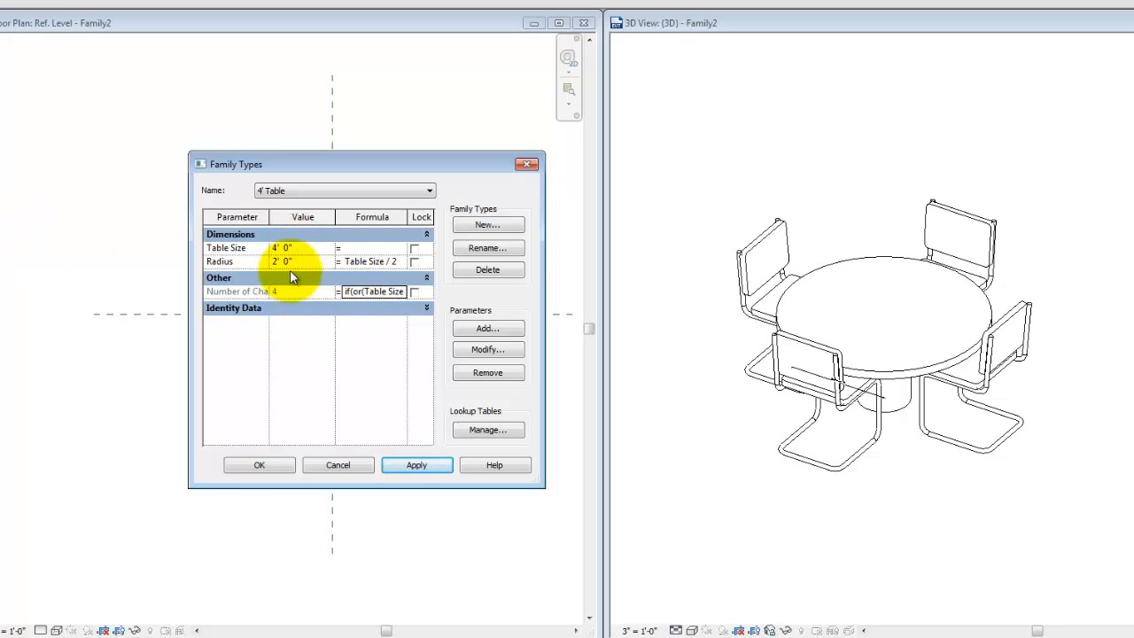
Test the chair array by applying Table Size values of 2', 3' and 4' in turn
left_click(301, 249)
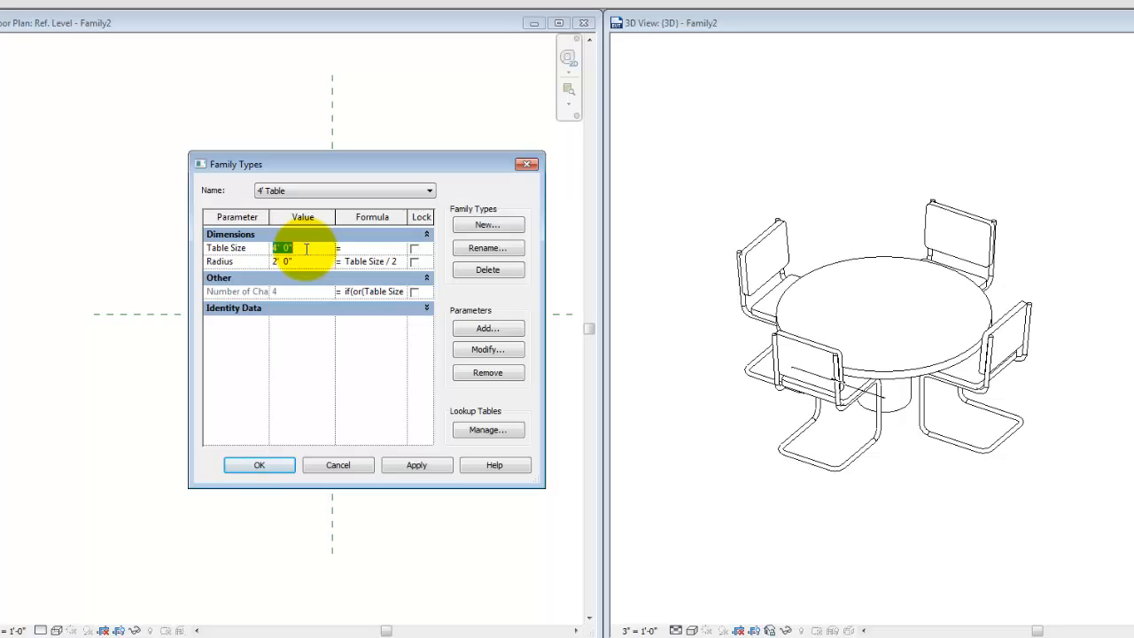
type("2'")
left_click(406, 465)
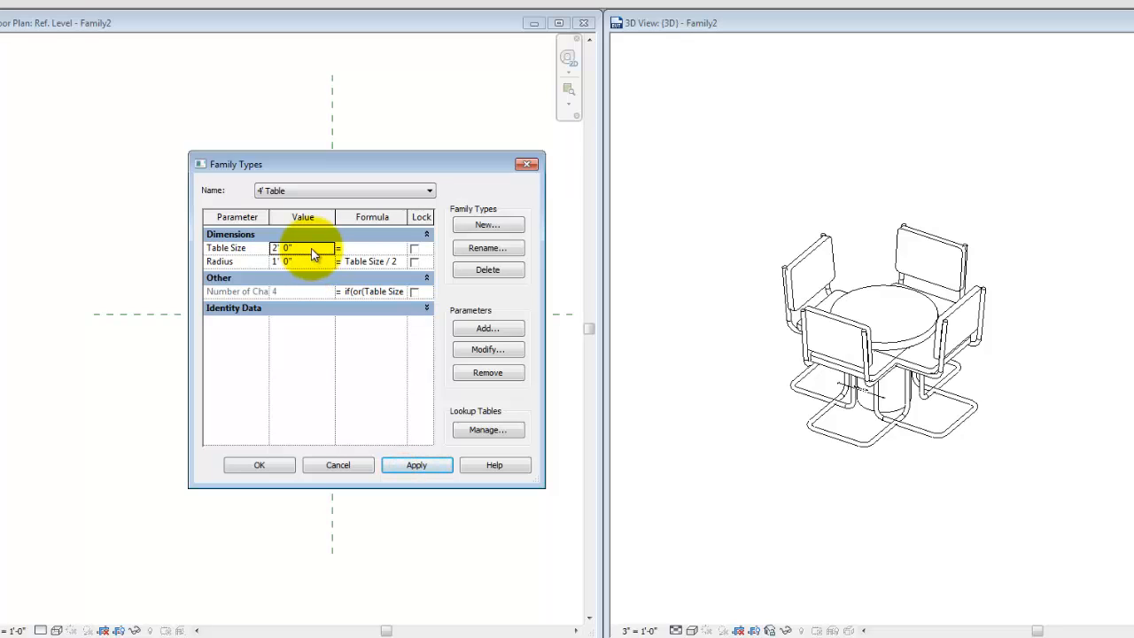
left_click(311, 248)
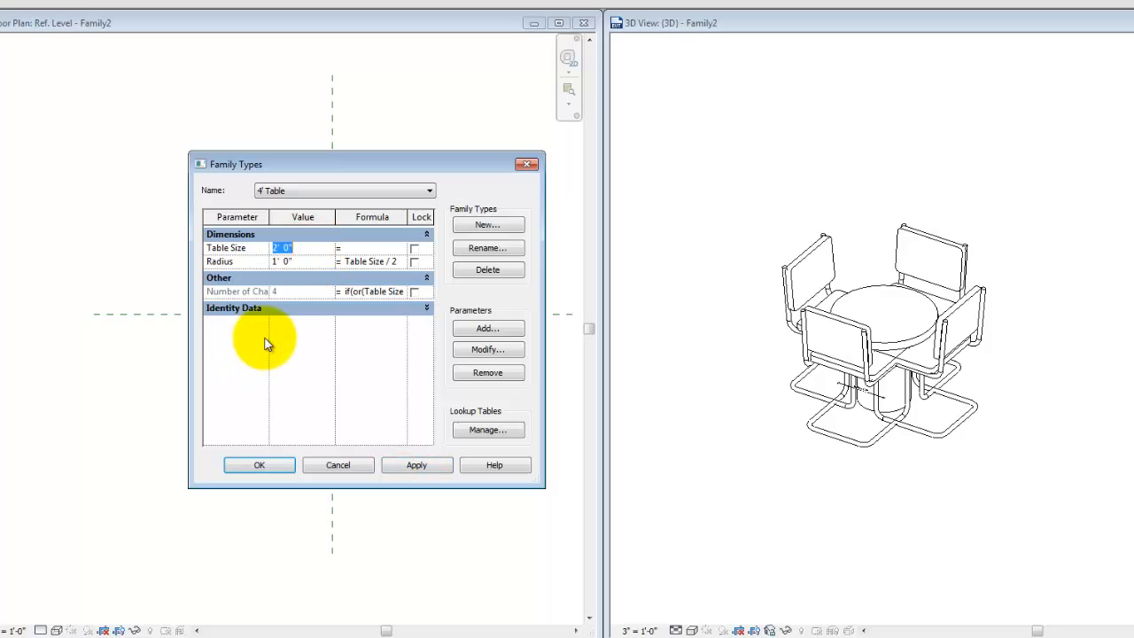
type("3")
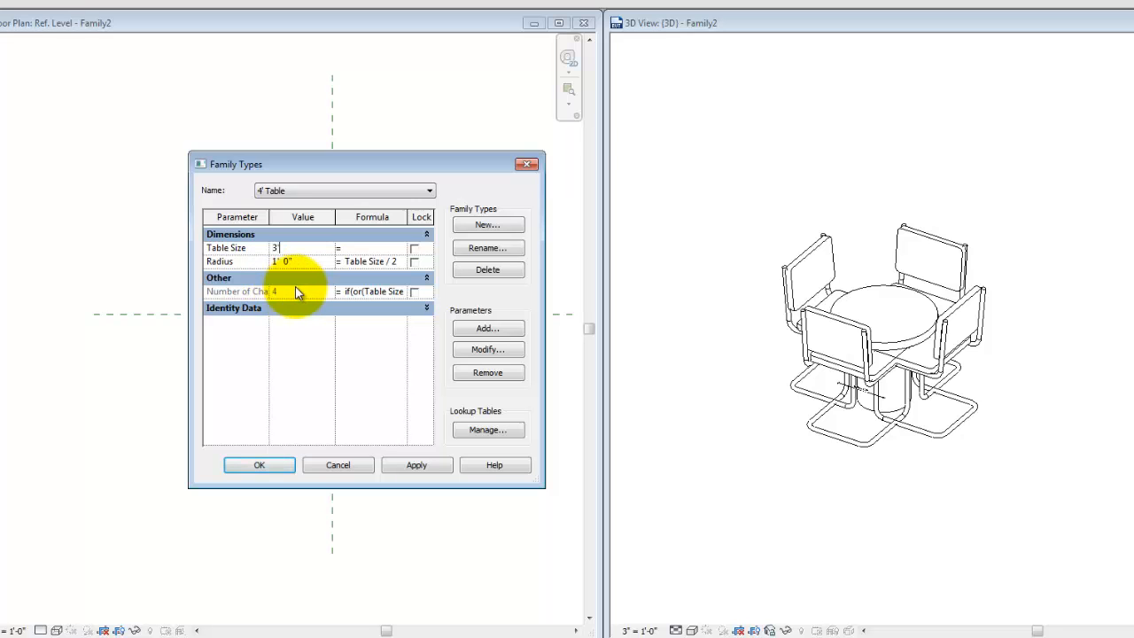
key("Tab")
left_click(431, 462)
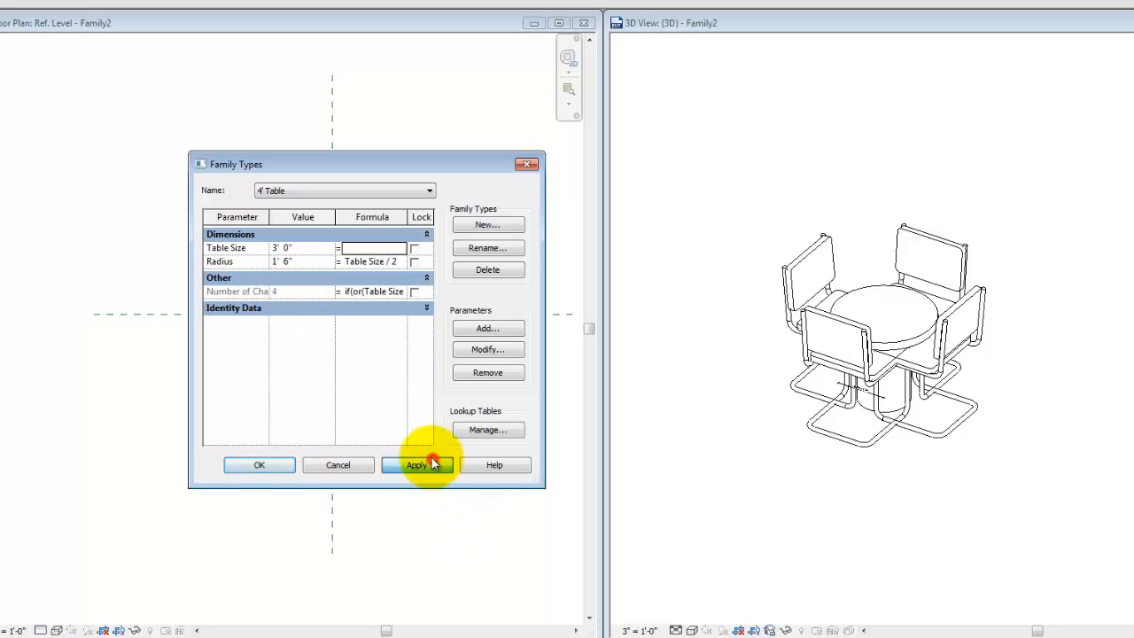
left_click(312, 248)
type("4")
key("Tab")
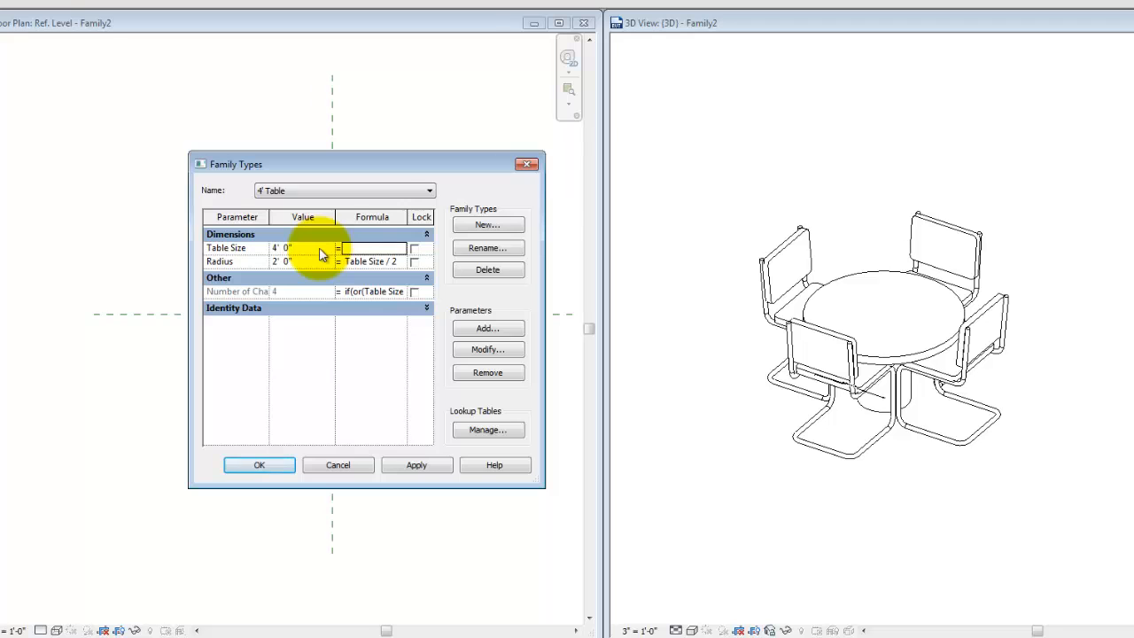
left_click(407, 465)
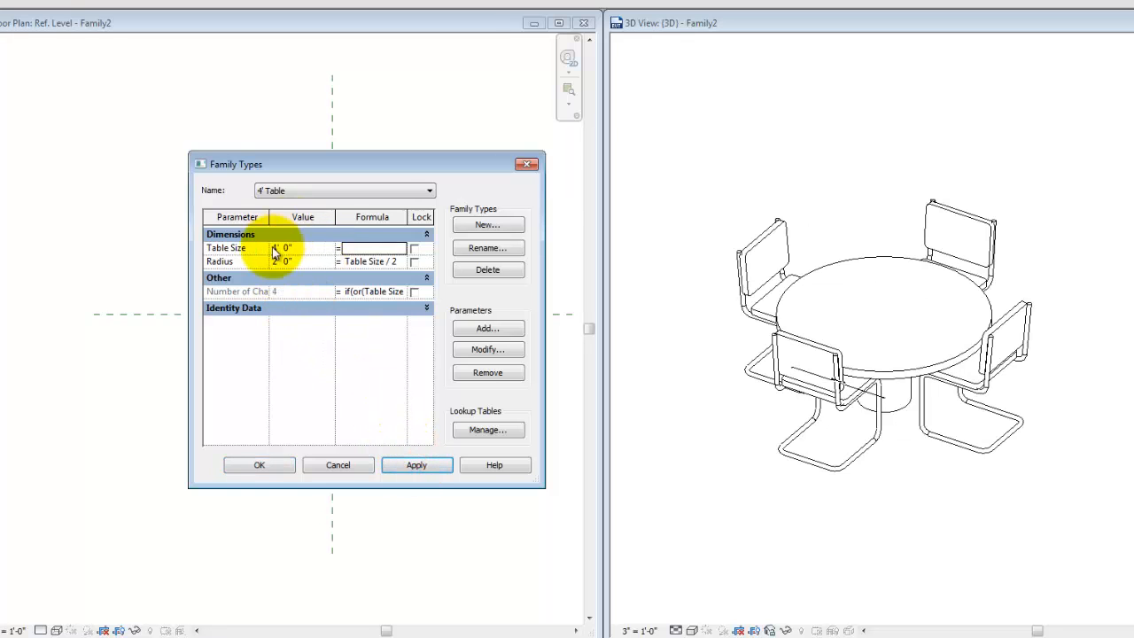
Enter a Table Size of 5', then replace it with 6' and apply it to test the larger table
left_click(312, 248)
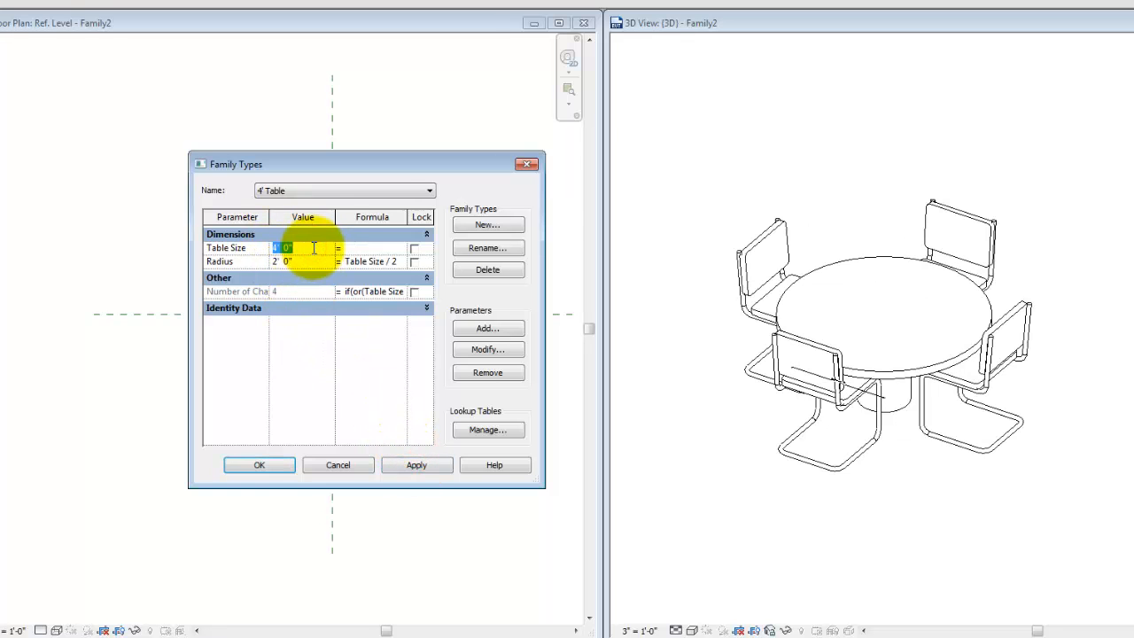
type("5")
key("Tab")
left_click(309, 236)
left_click(309, 235)
left_click(307, 246)
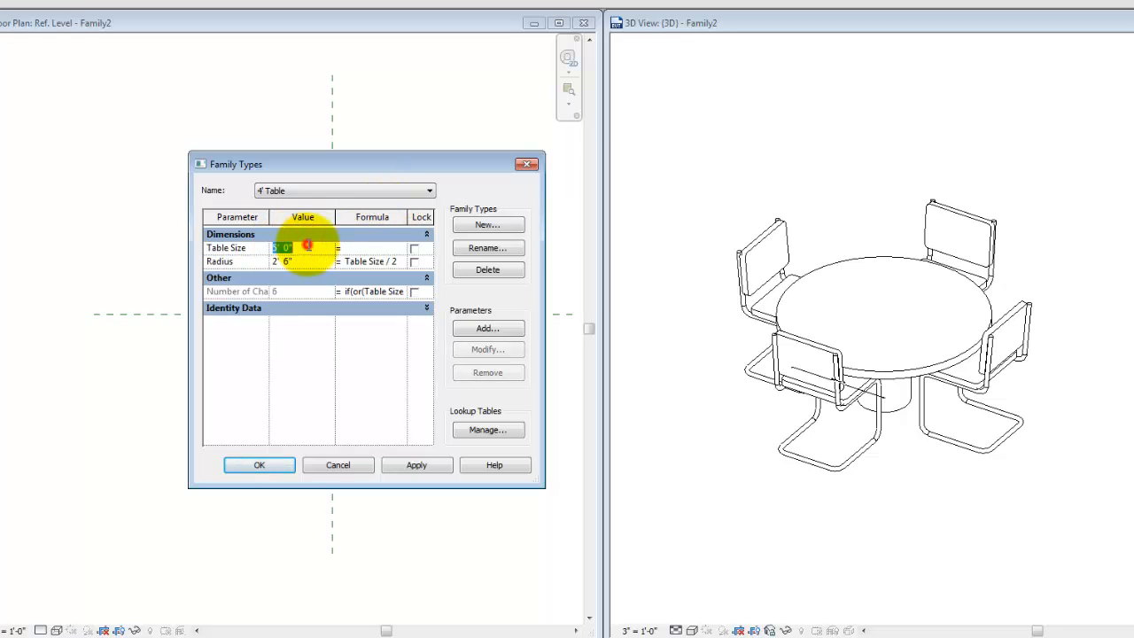
type("6")
key("Tab")
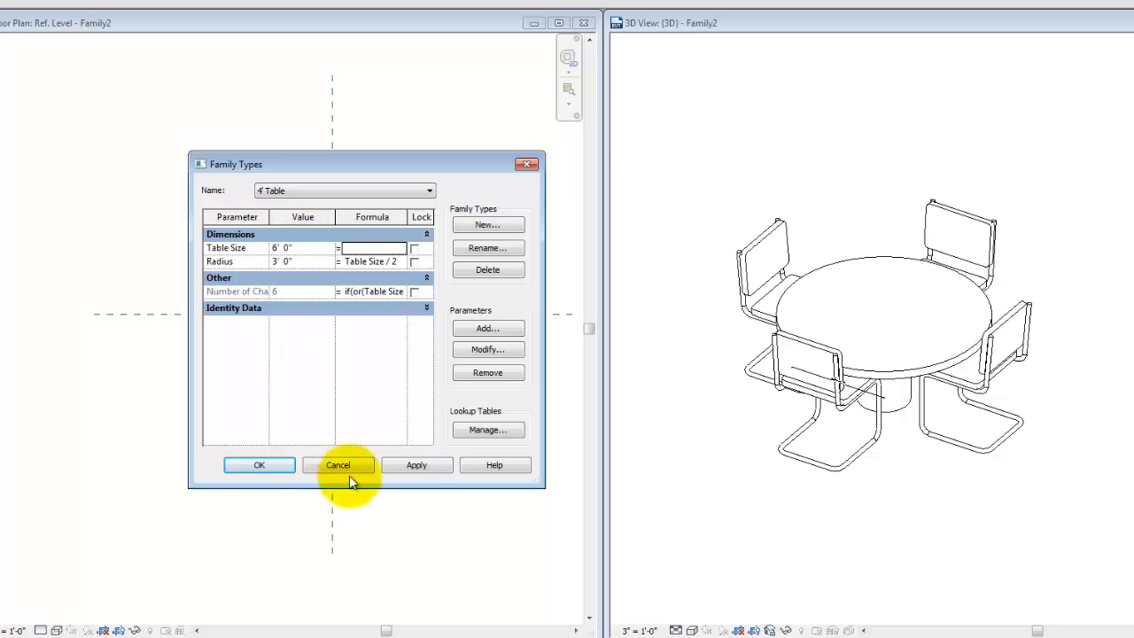
left_click(413, 464)
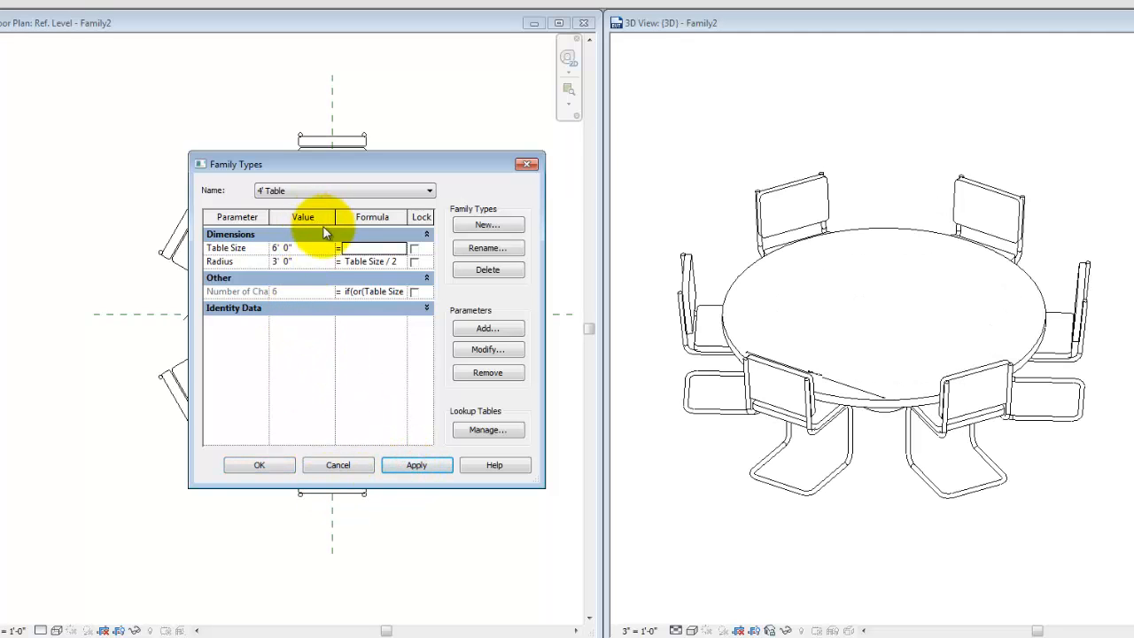
Set the 4' Table type's Table Size back to 4' and apply it
left_click(315, 248)
type("4")
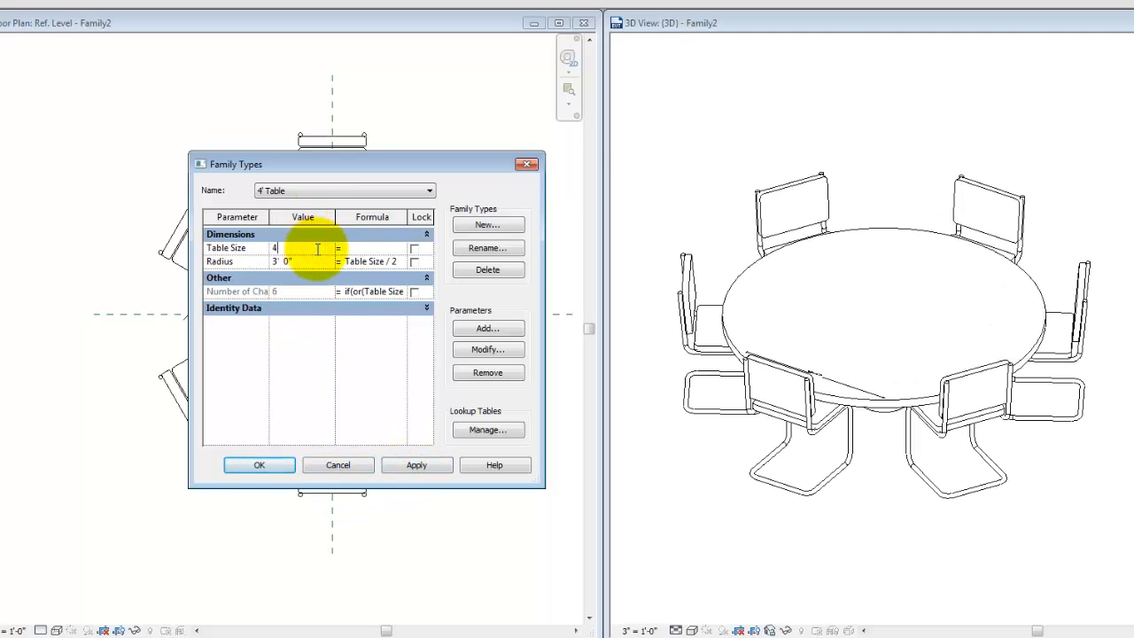
type("'")
key("Tab")
left_click(425, 465)
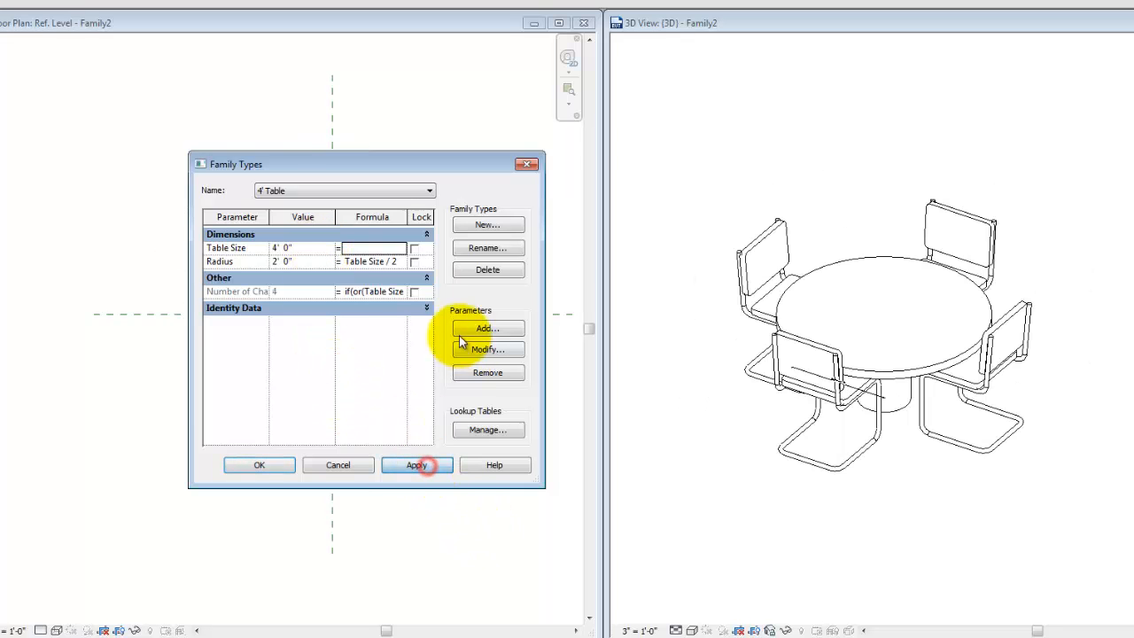
Create a new family type named 6' Table with a Table Size of 6' and apply it
left_click(487, 225)
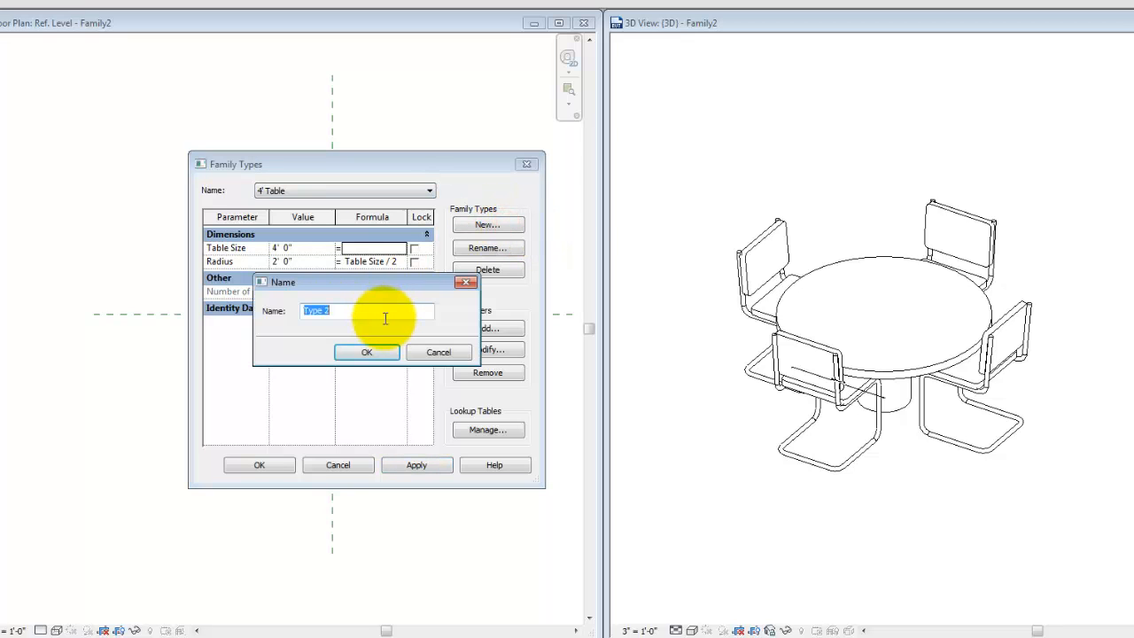
type("6' Table")
key("Return")
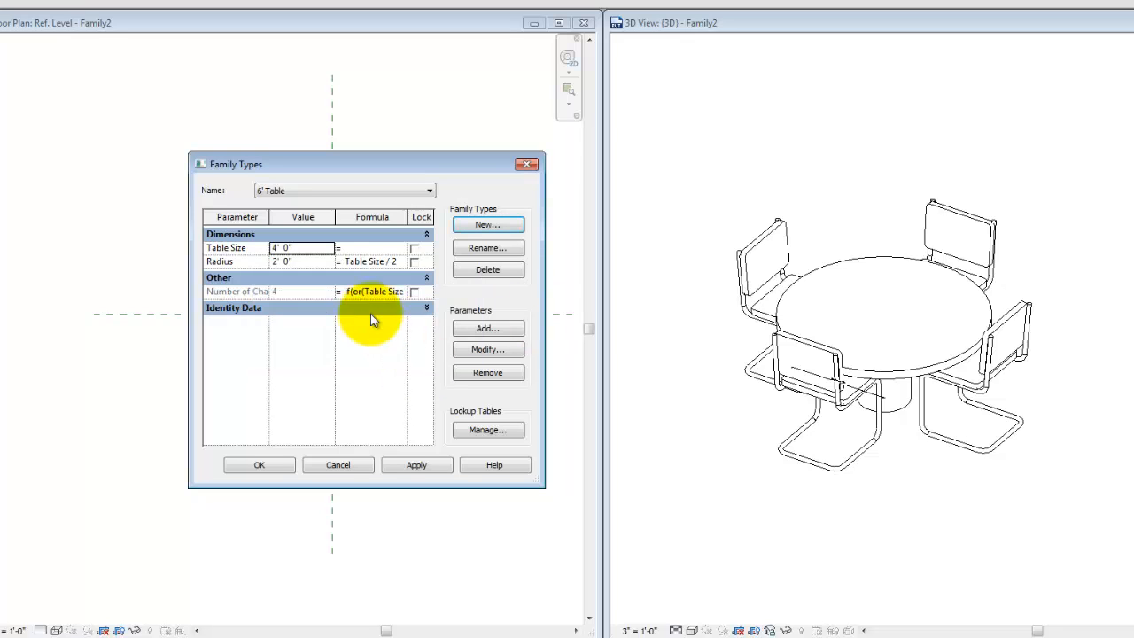
left_click(306, 247)
type("6")
key("Tab")
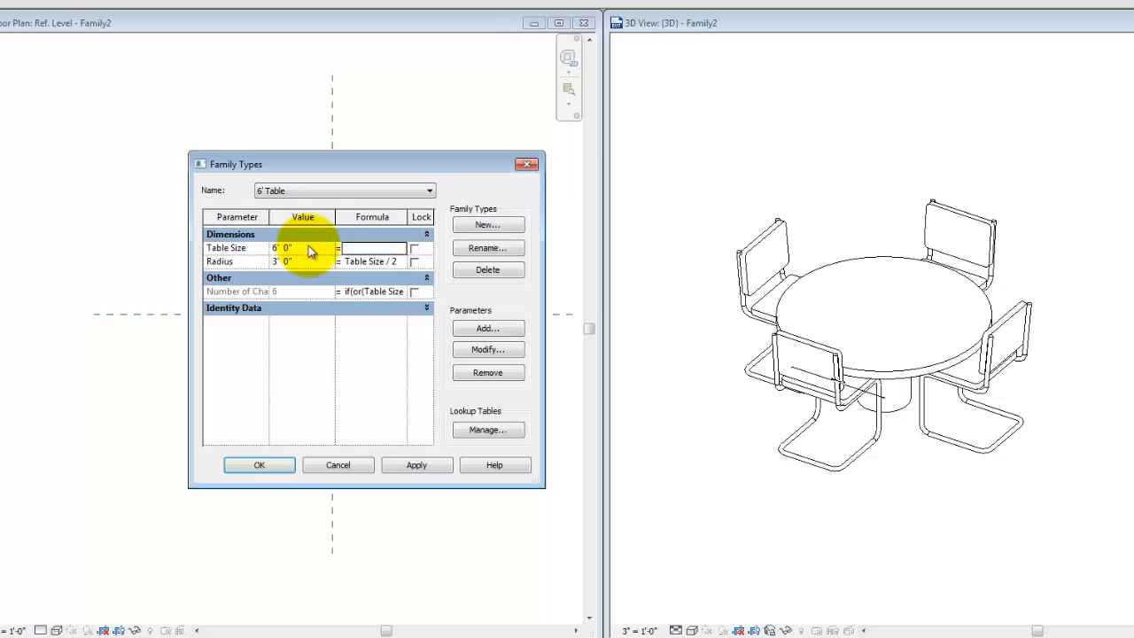
left_click(416, 464)
Make 4' Table the current family type, apply it and accept the family types
left_click(326, 192)
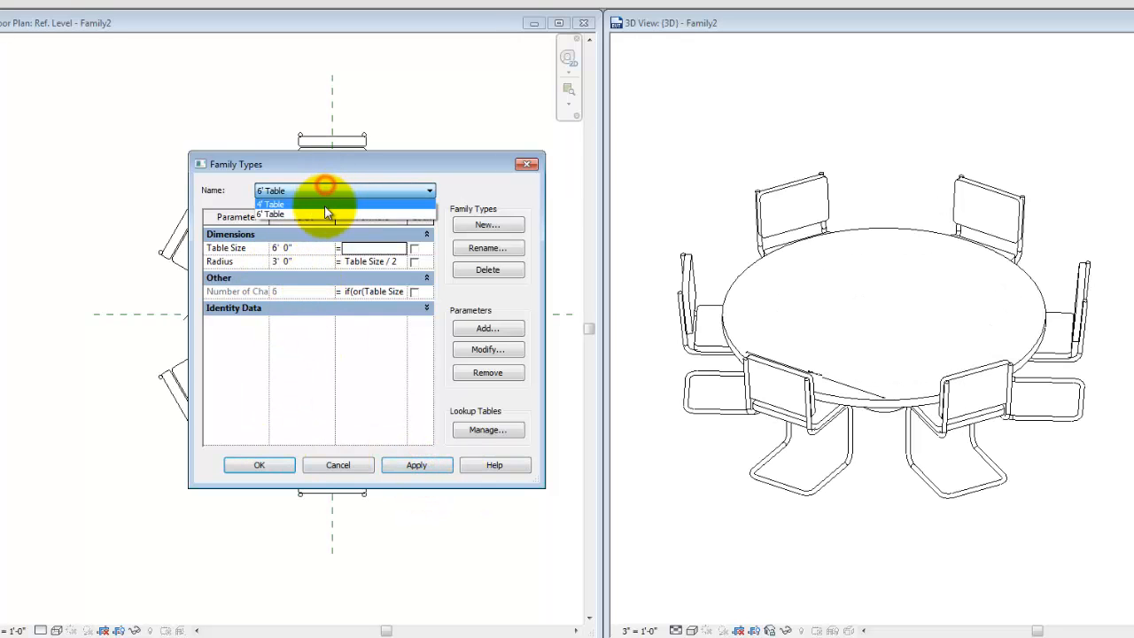
left_click(316, 204)
left_click(422, 464)
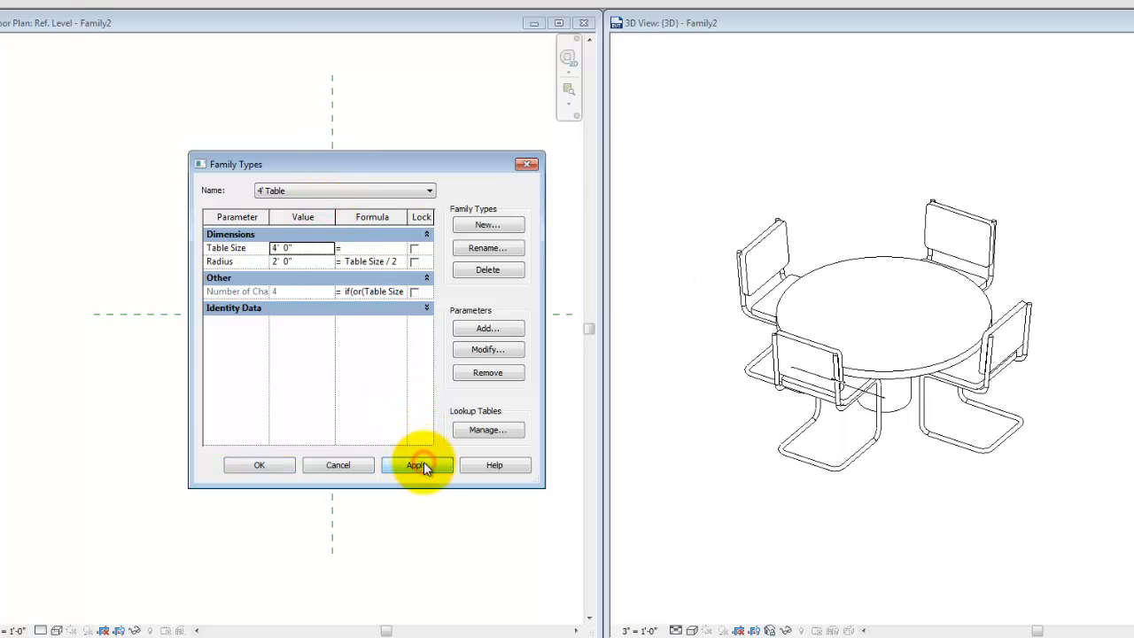
left_click(260, 465)
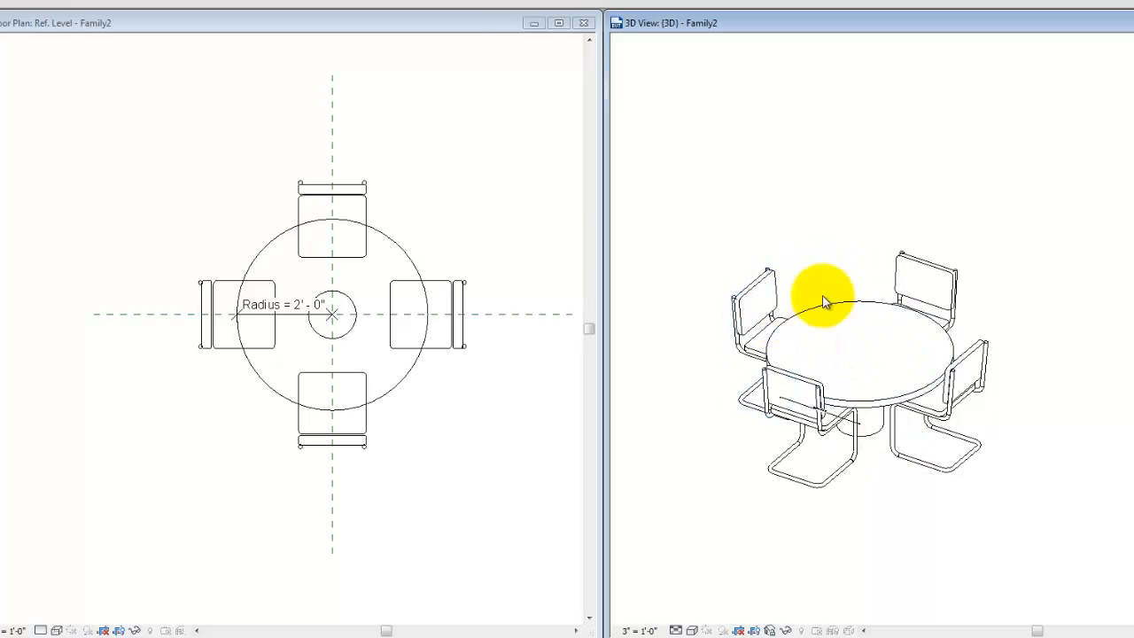
left_click(833, 254)
middle_click_drag(817, 264, 839, 436, "shift")
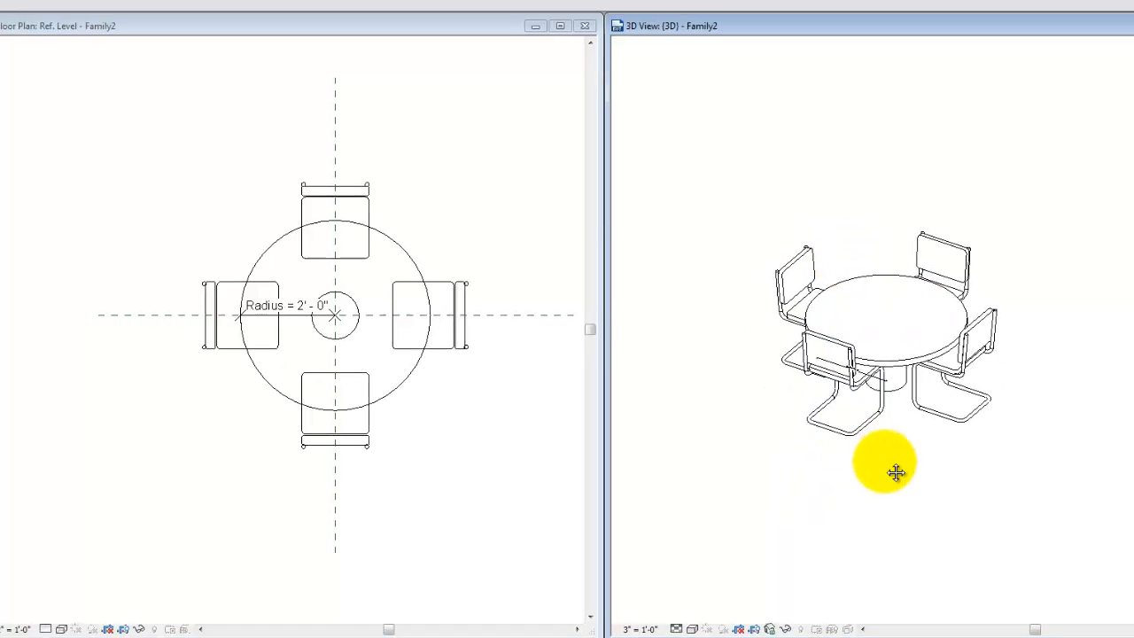